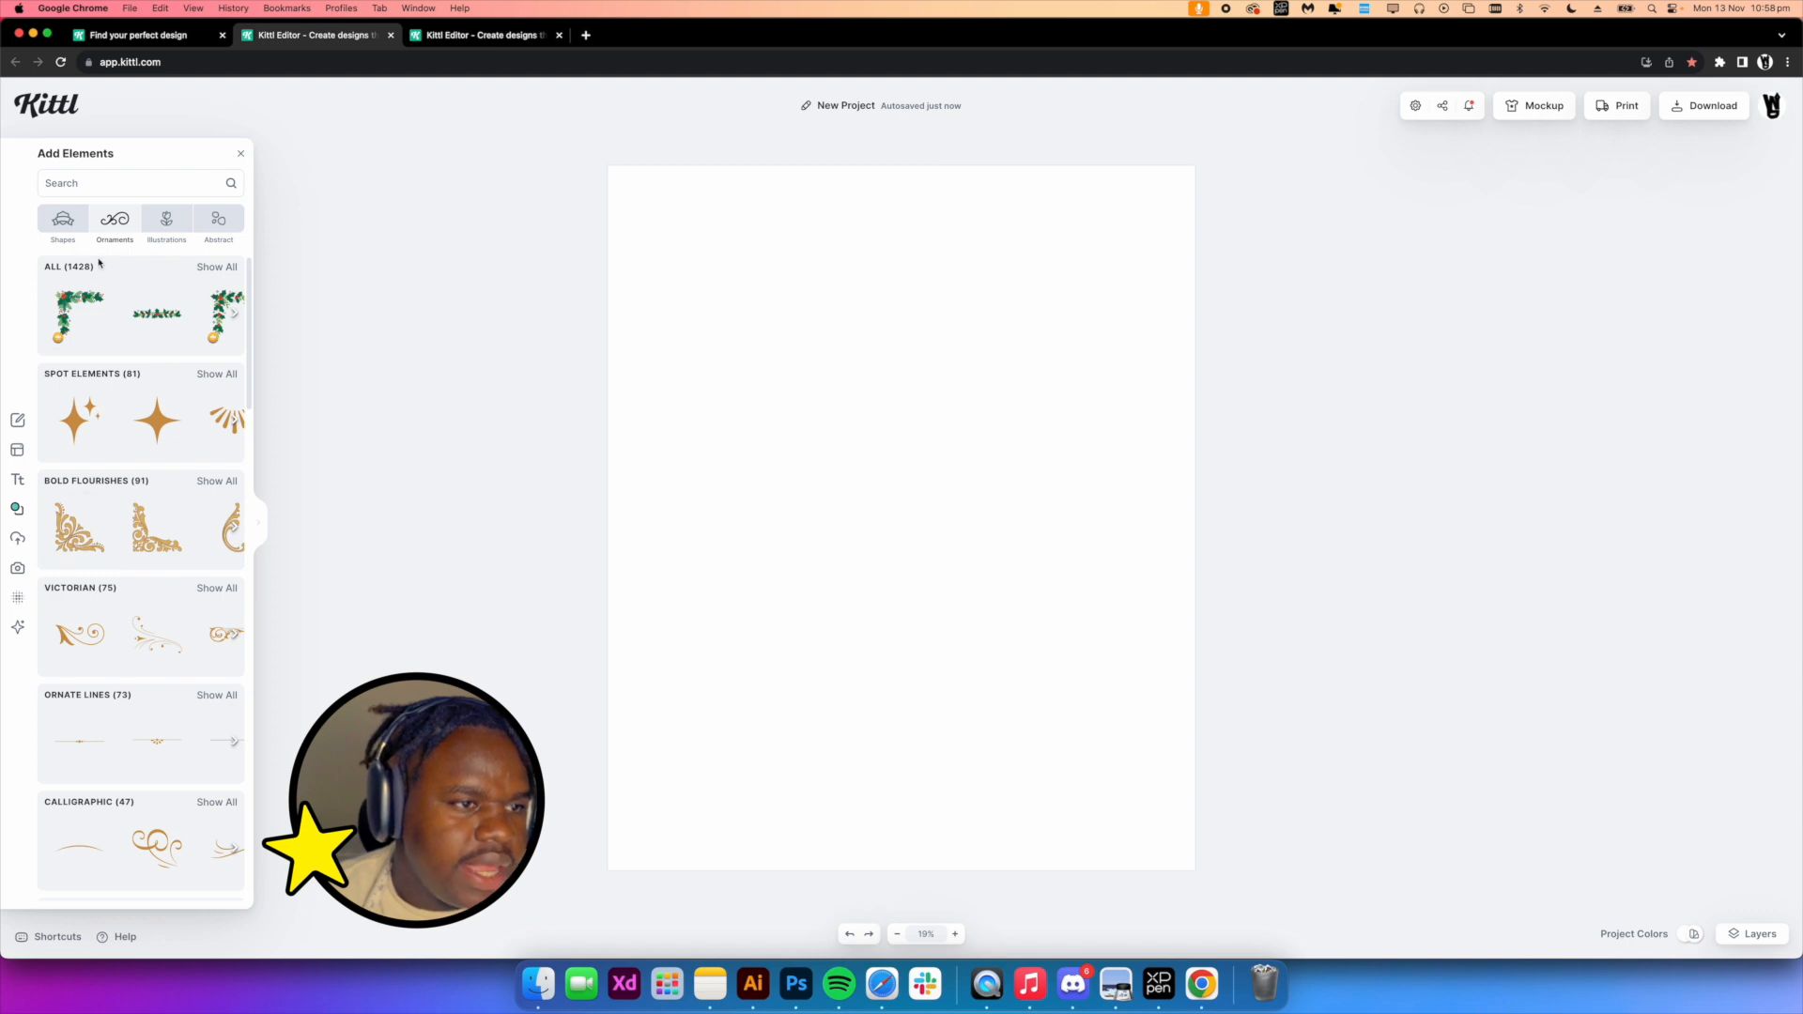
Add a line-style sunburst ornament from the Rays category onto the blank canvas
{"action": "scroll", "coordinate": [173, 504], "scroll_direction": "down", "scroll_amount": 8}
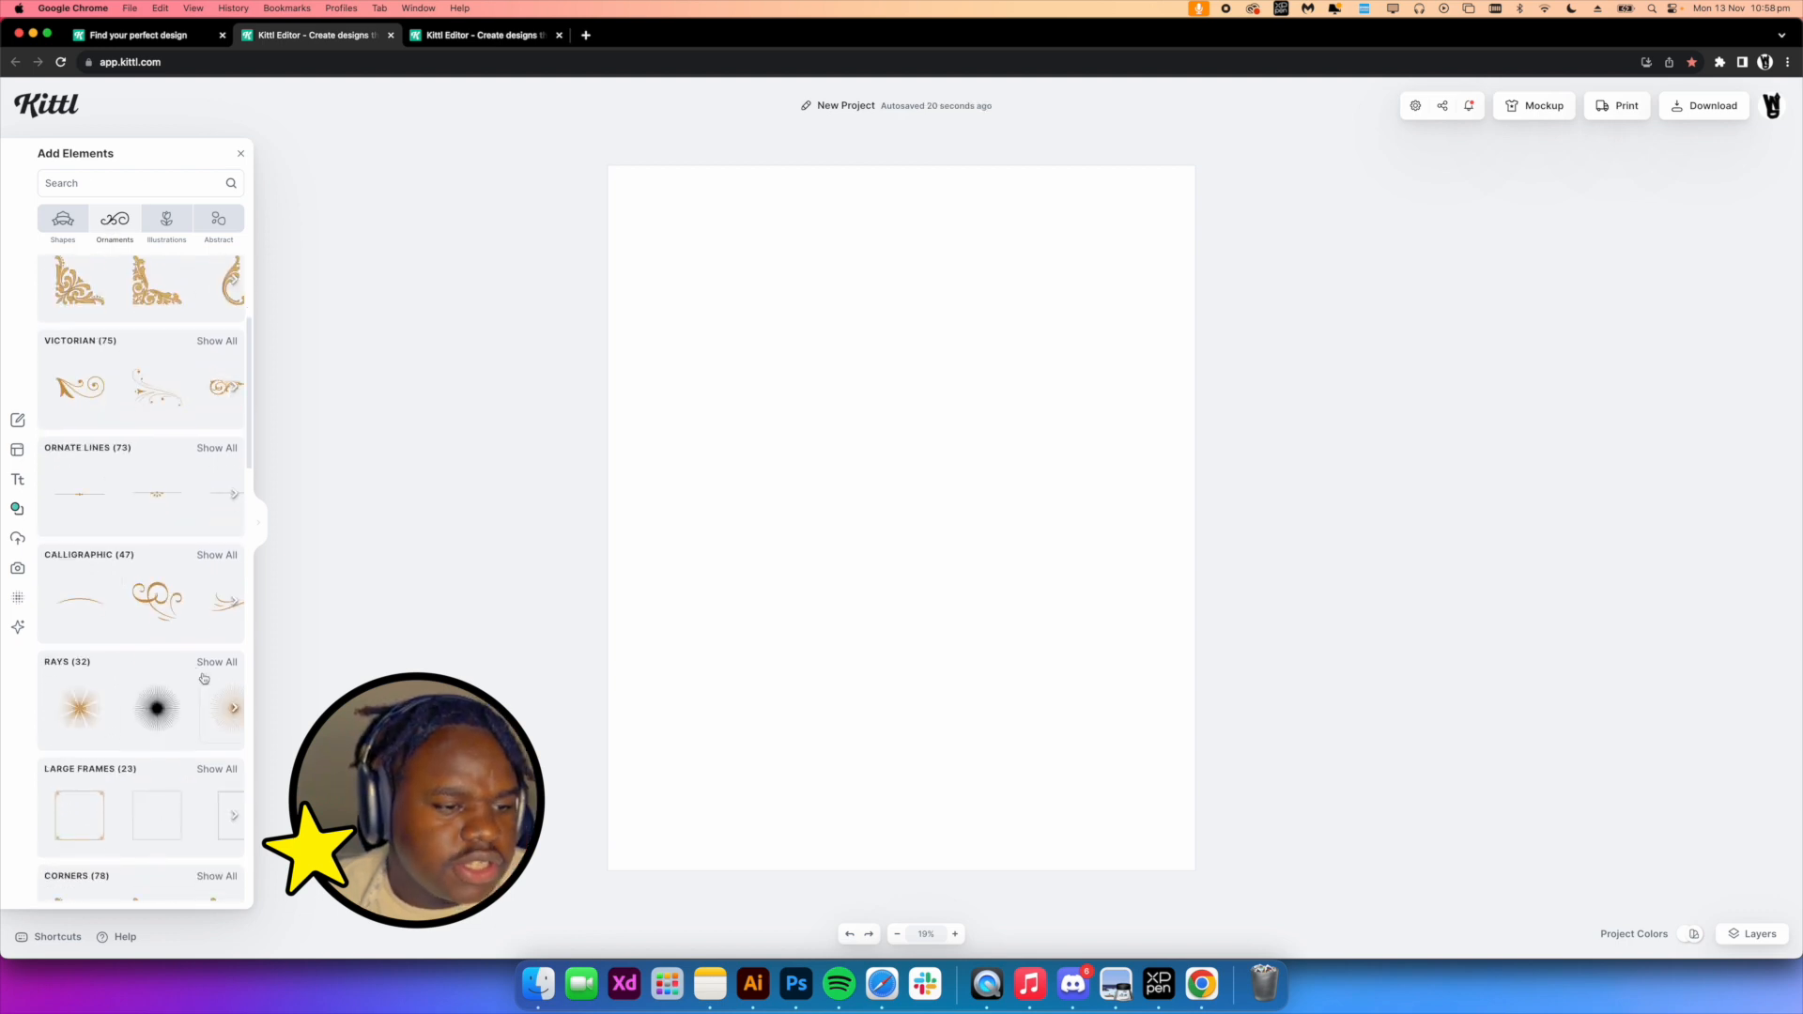
{"action": "left_click", "coordinate": [134, 474]}
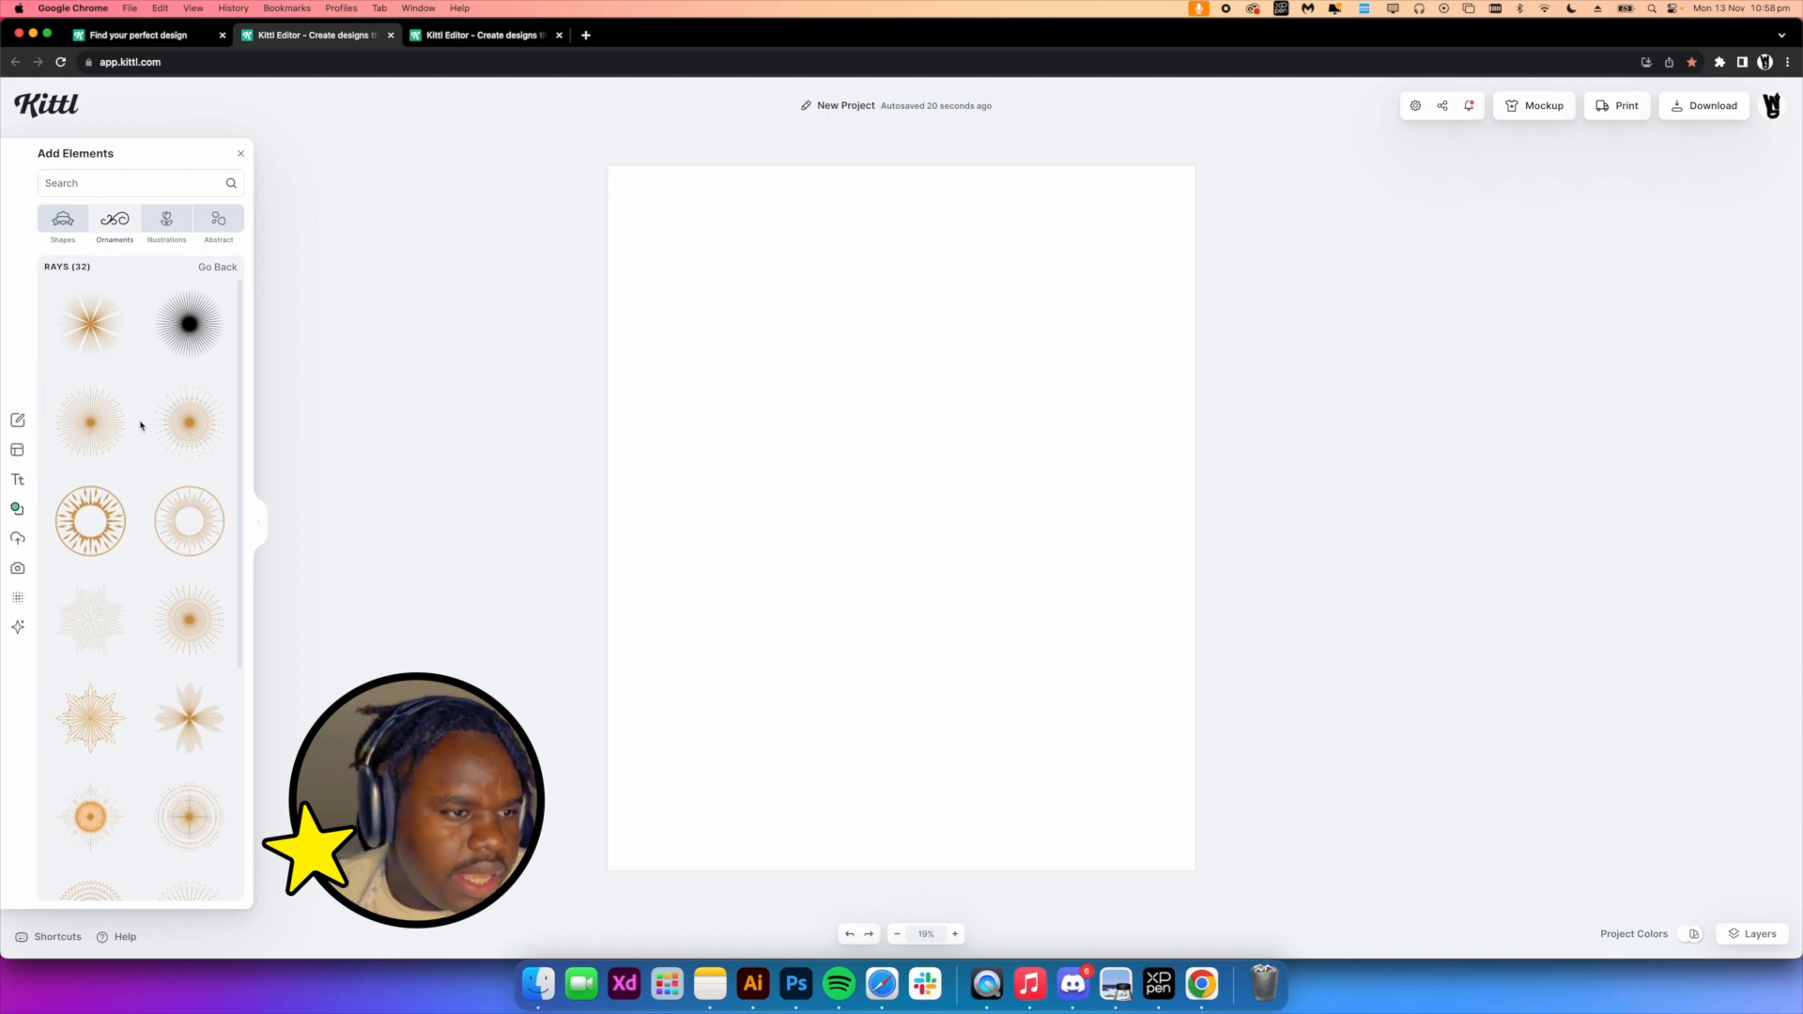
{"action": "scroll", "coordinate": [124, 482], "scroll_direction": "down", "scroll_amount": 4}
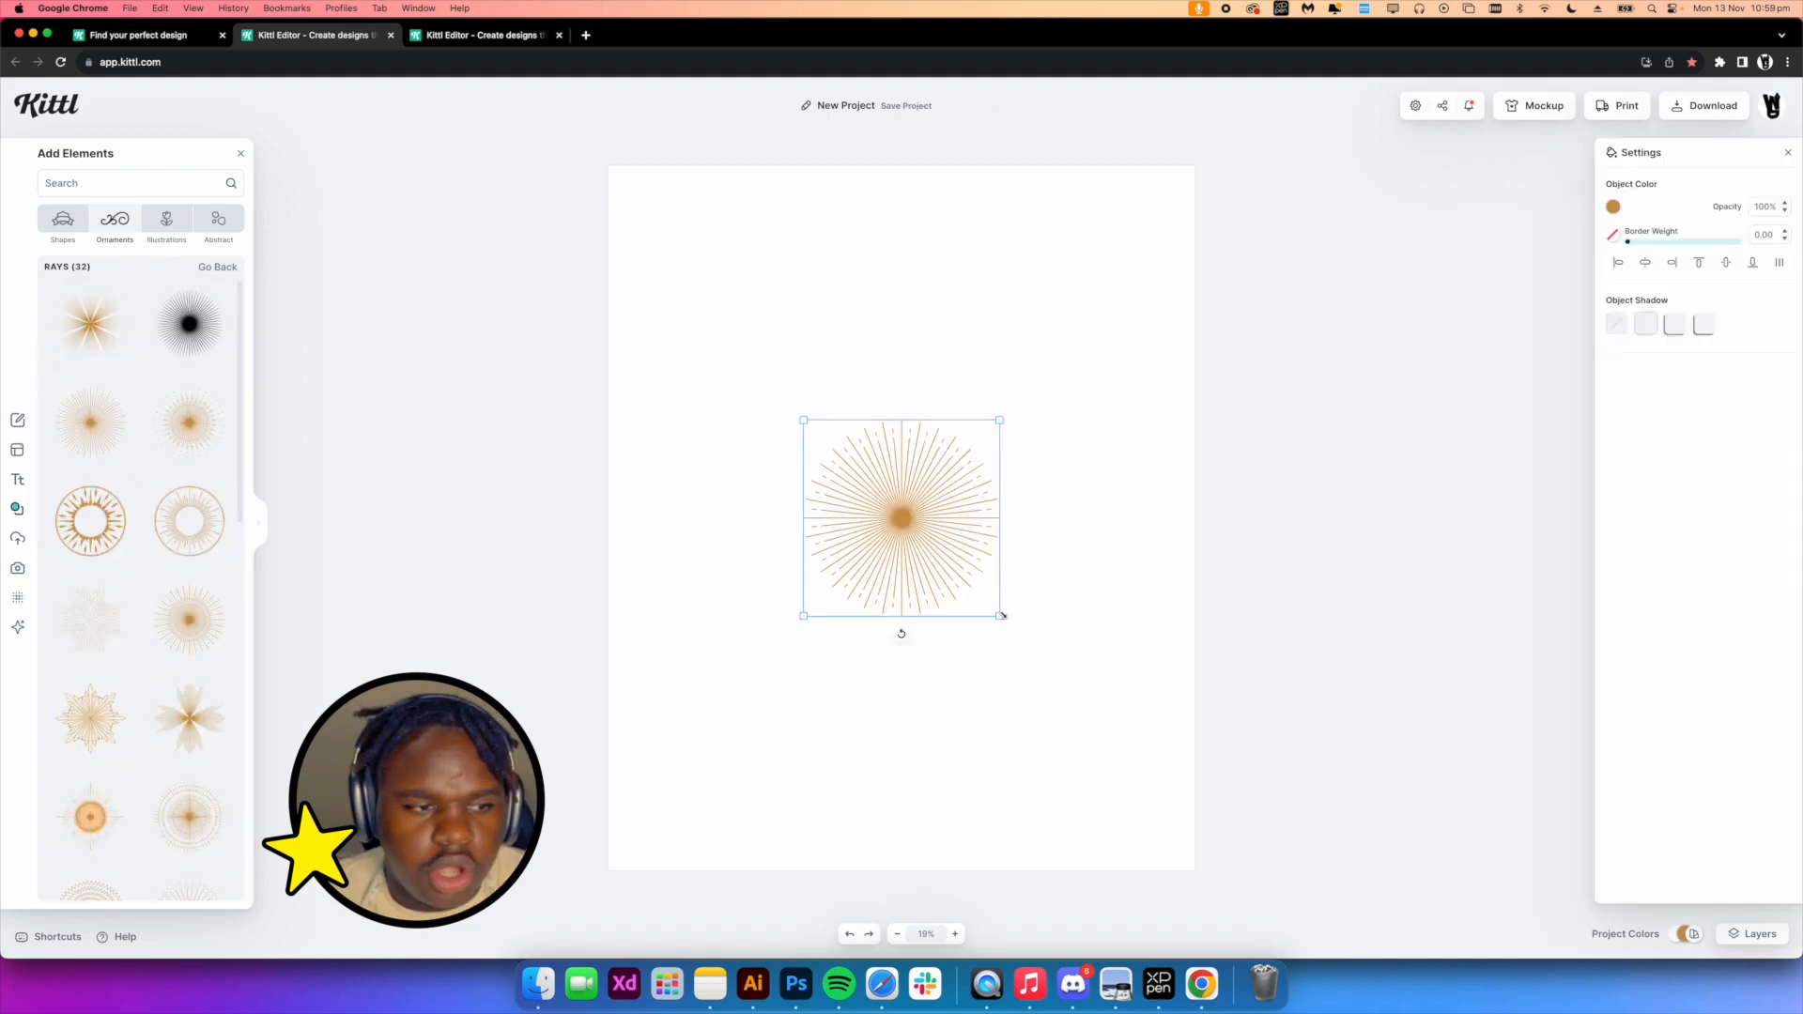
{"action": "left_click_drag", "start_coordinate": [1001, 617], "coordinate": [1264, 826]}
{"action": "left_click_drag", "start_coordinate": [1042, 676], "coordinate": [920, 553]}
Set the rays ornament's color to black
{"action": "left_click", "coordinate": [1612, 207]}
{"action": "left_click_drag", "start_coordinate": [1559, 298], "coordinate": [1256, 447]}
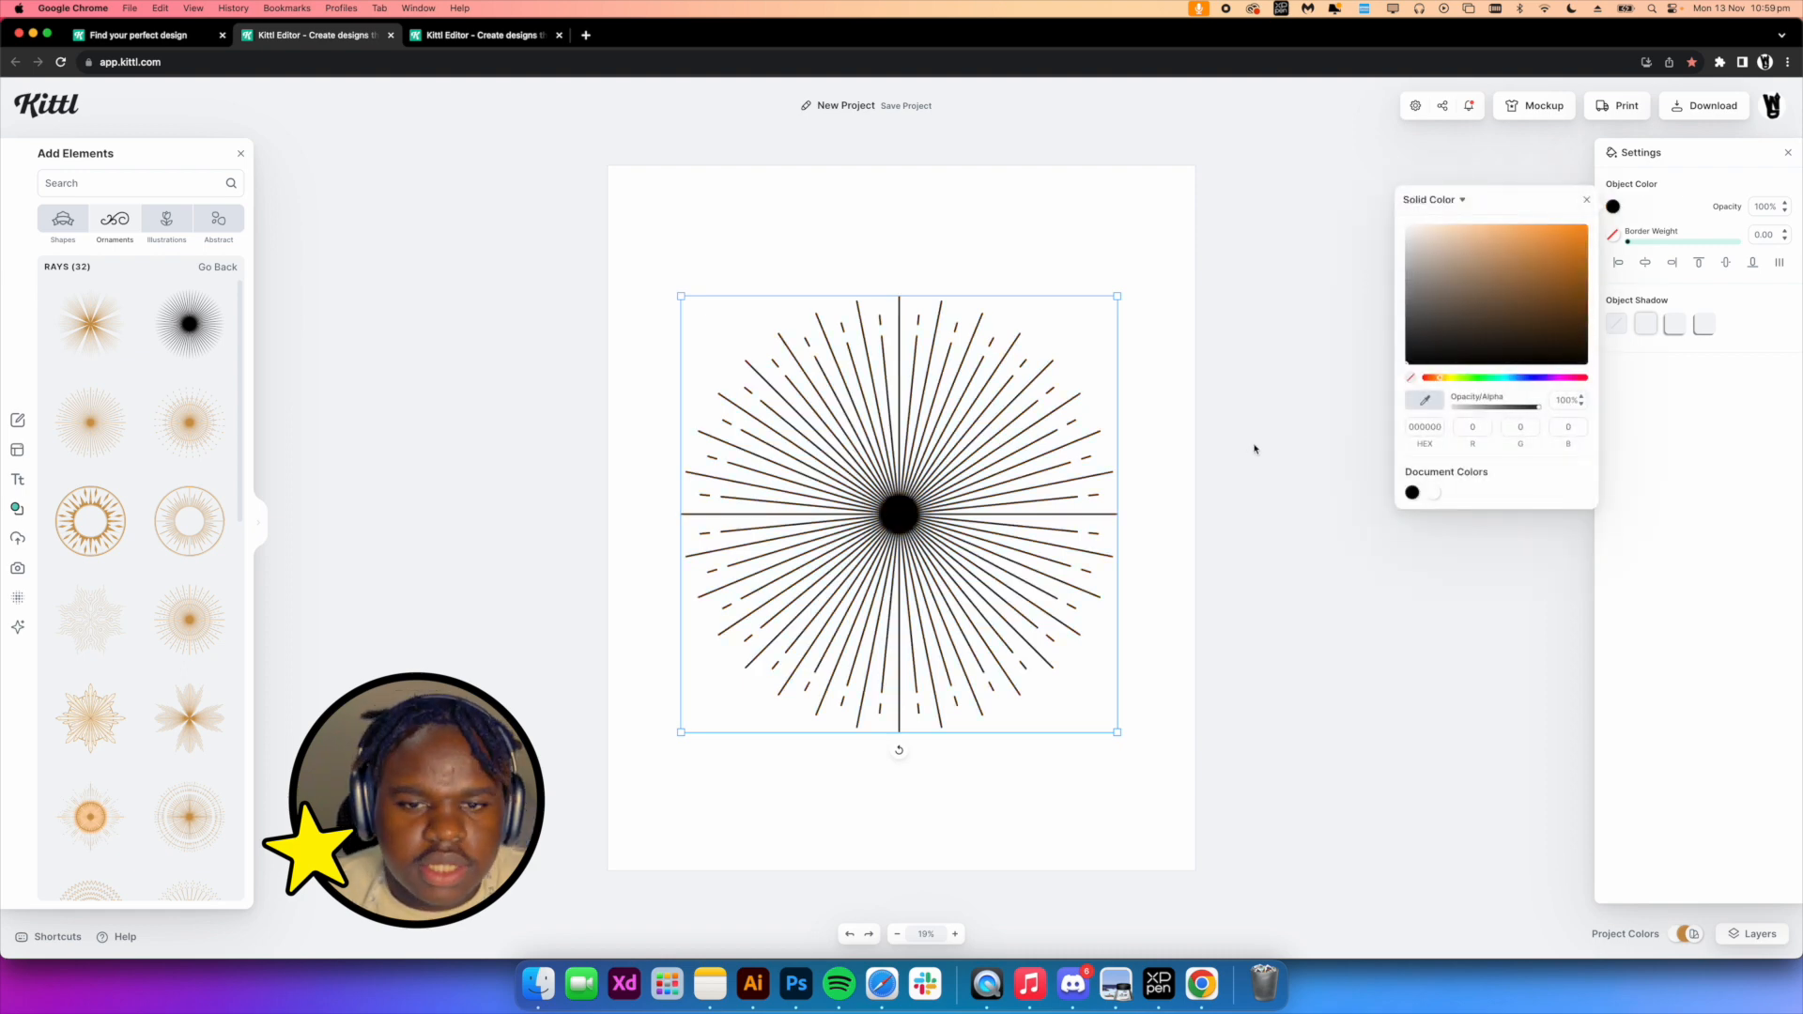
{"action": "left_click", "coordinate": [1256, 447]}
{"action": "left_click", "coordinate": [897, 515]}
{"action": "left_click_drag", "start_coordinate": [897, 515], "coordinate": [946, 508]}
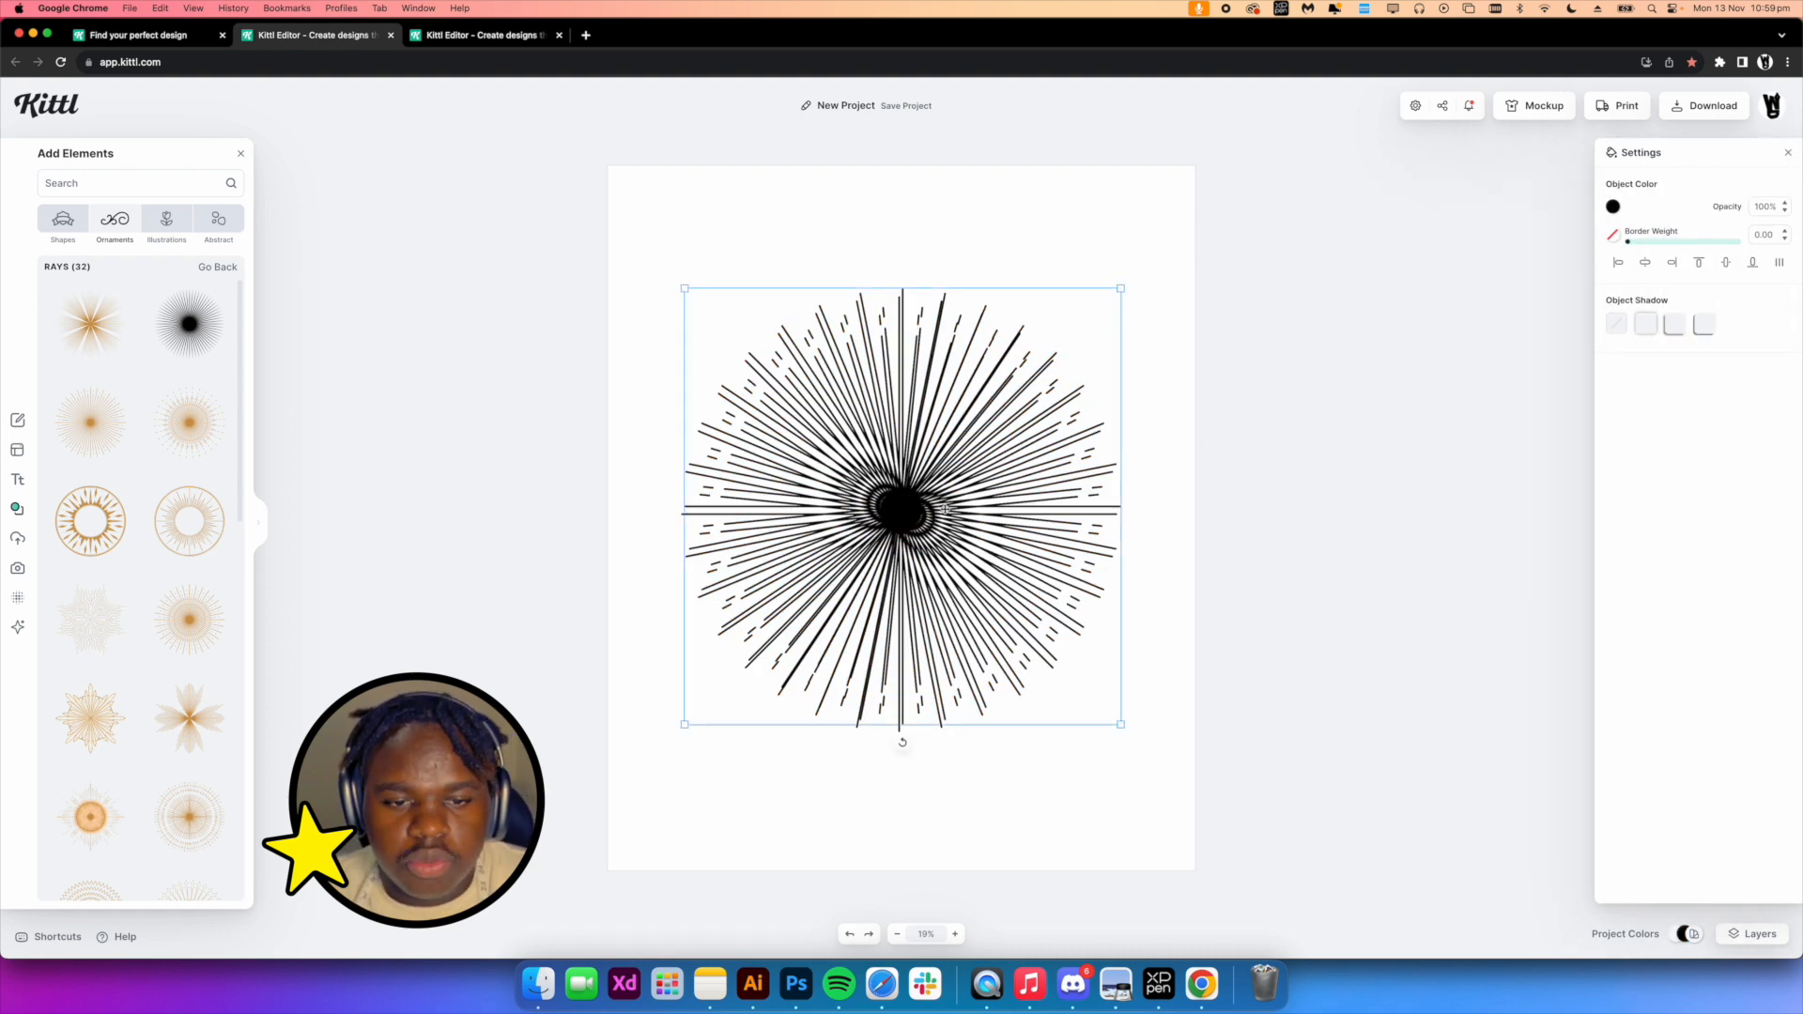
{"action": "key", "text": "super+z"}
{"action": "left_click", "coordinate": [962, 505]}
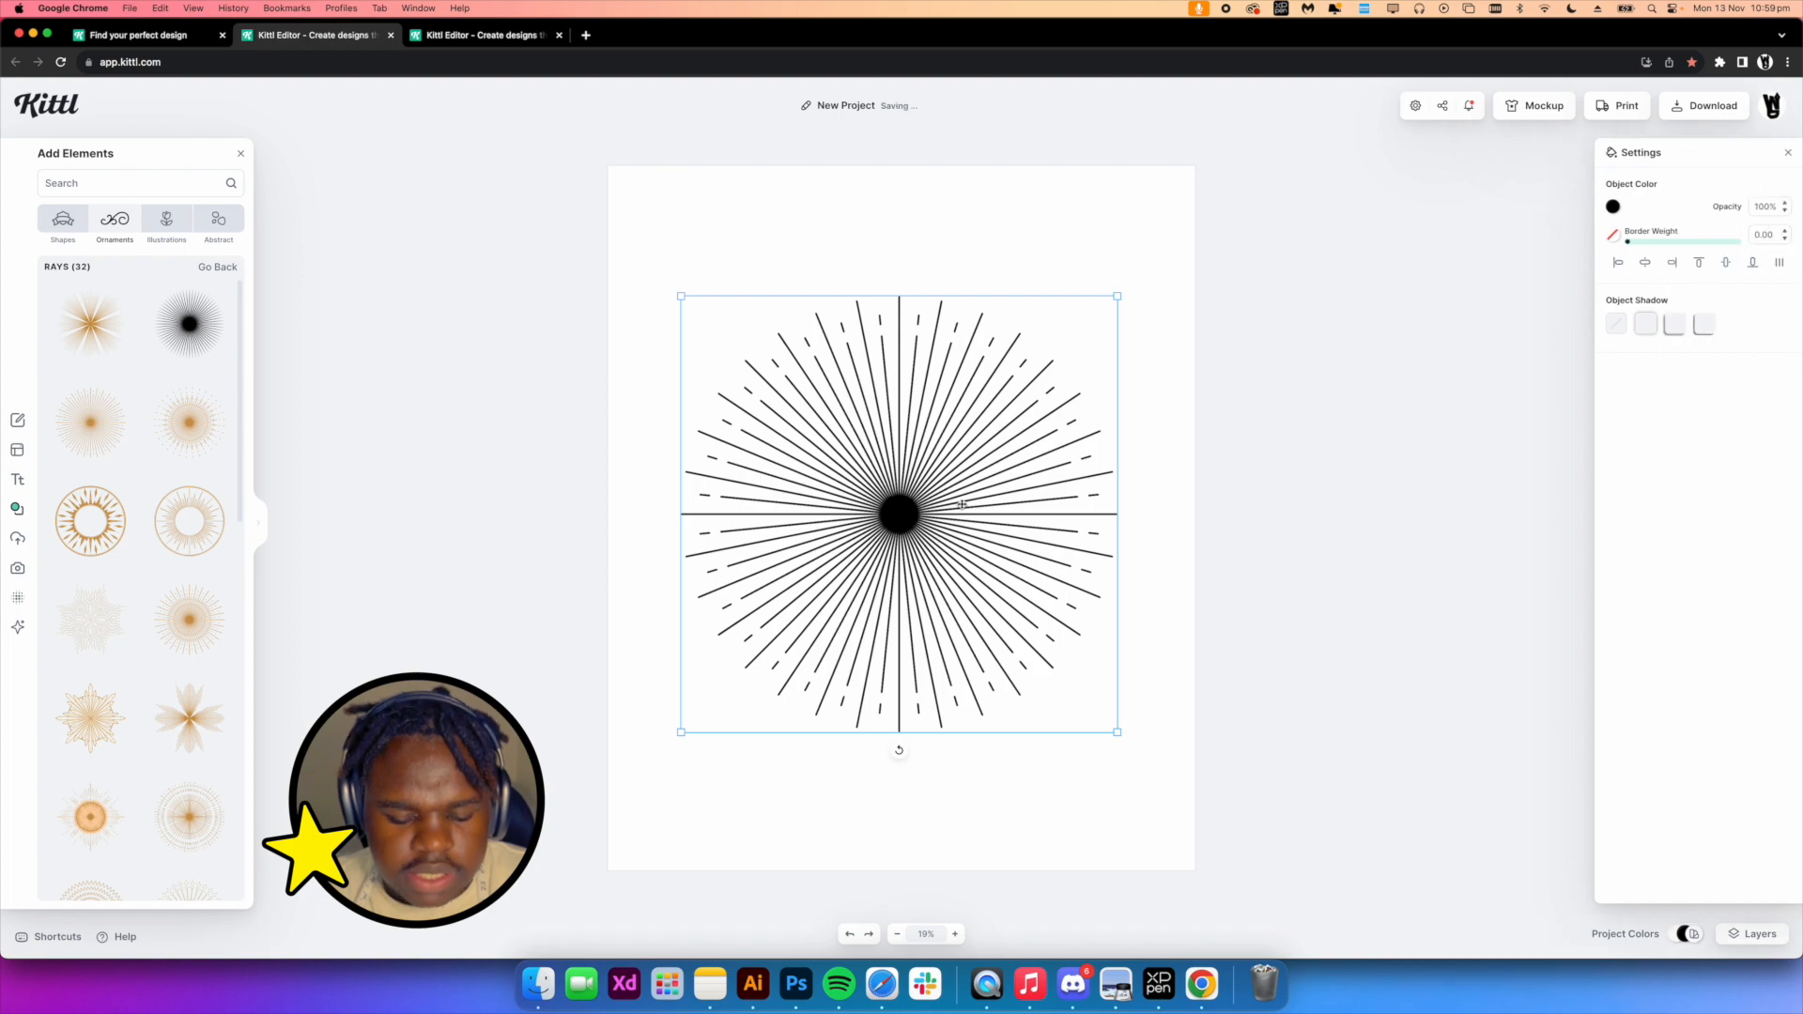
Paste a duplicate of the rays and rotate it slightly over the original to densify the burst
{"action": "key", "text": "super+v"}
{"action": "left_click", "coordinate": [1183, 531]}
{"action": "left_click", "coordinate": [899, 514]}
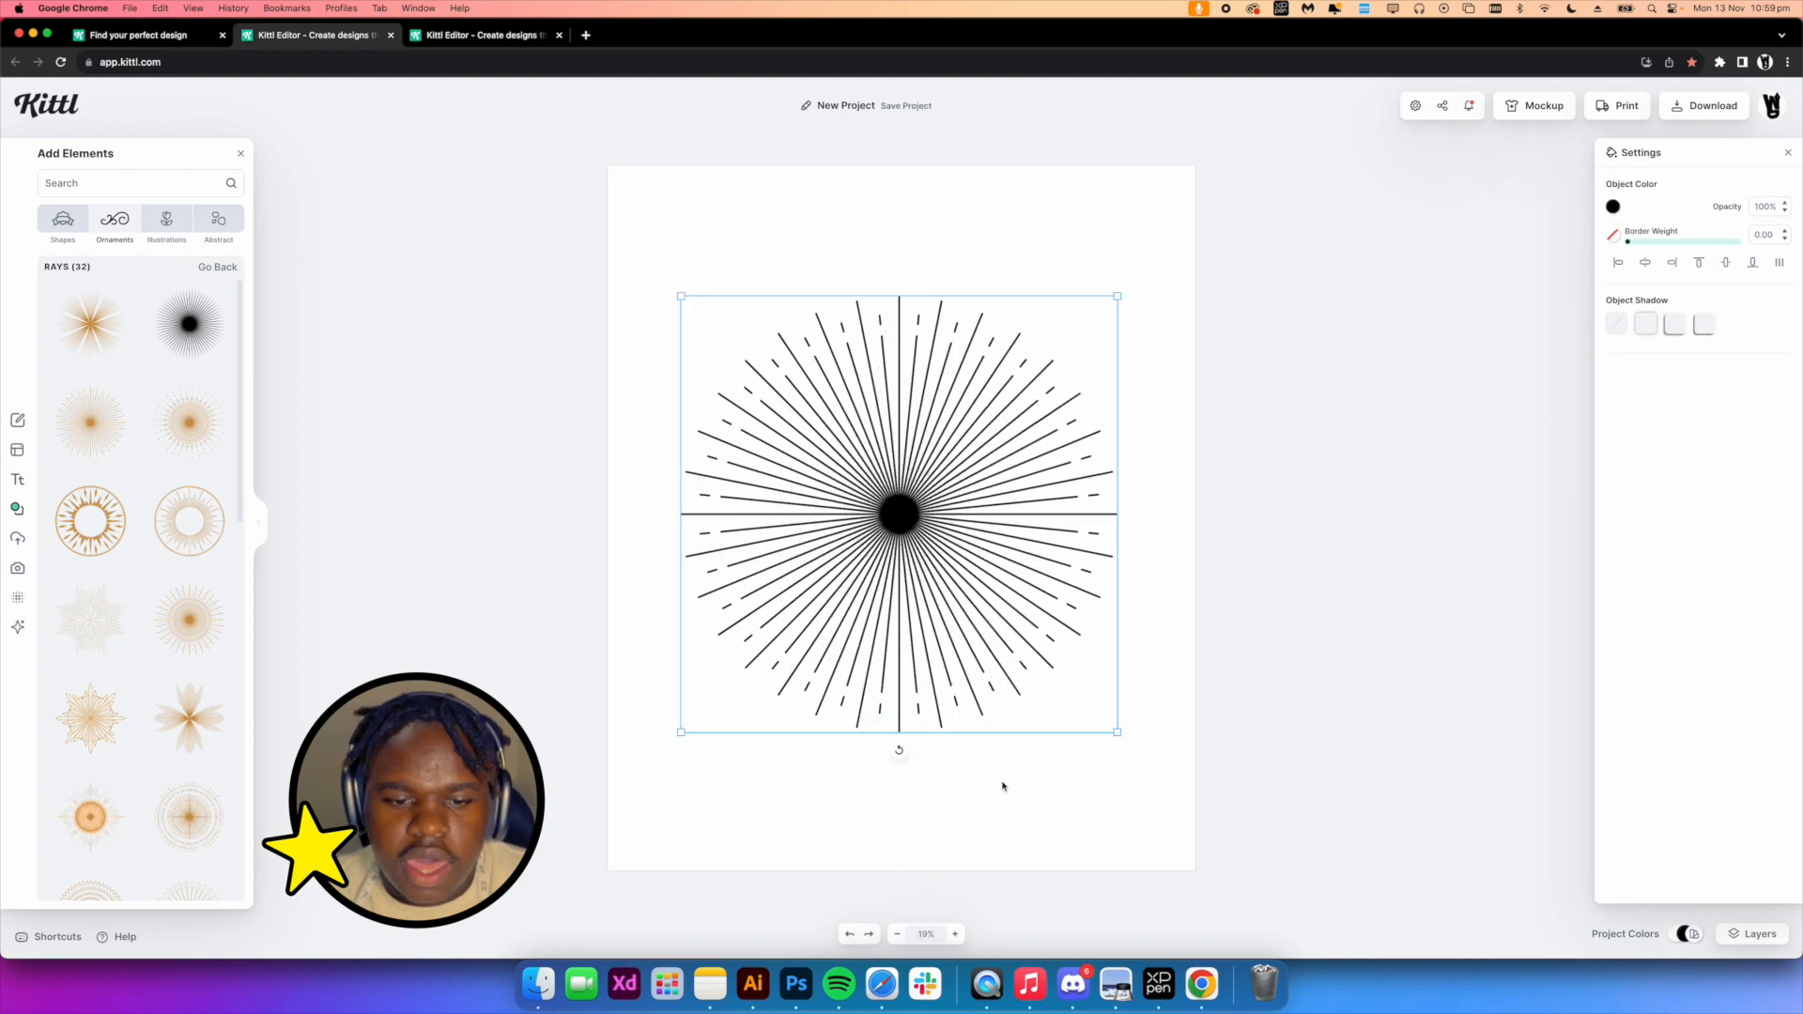
{"action": "left_click_drag", "start_coordinate": [898, 752], "coordinate": [866, 750]}
{"action": "left_click_drag", "start_coordinate": [1083, 762], "coordinate": [1025, 683]}
{"action": "left_click_drag", "start_coordinate": [915, 510], "coordinate": [917, 524]}
{"action": "left_click_drag", "start_coordinate": [872, 716], "coordinate": [867, 716]}
Select both ray layers, center-align them and enlarge the combined ray burst on the page
{"action": "scroll", "coordinate": [871, 675], "scroll_direction": "up", "scroll_amount": 5}
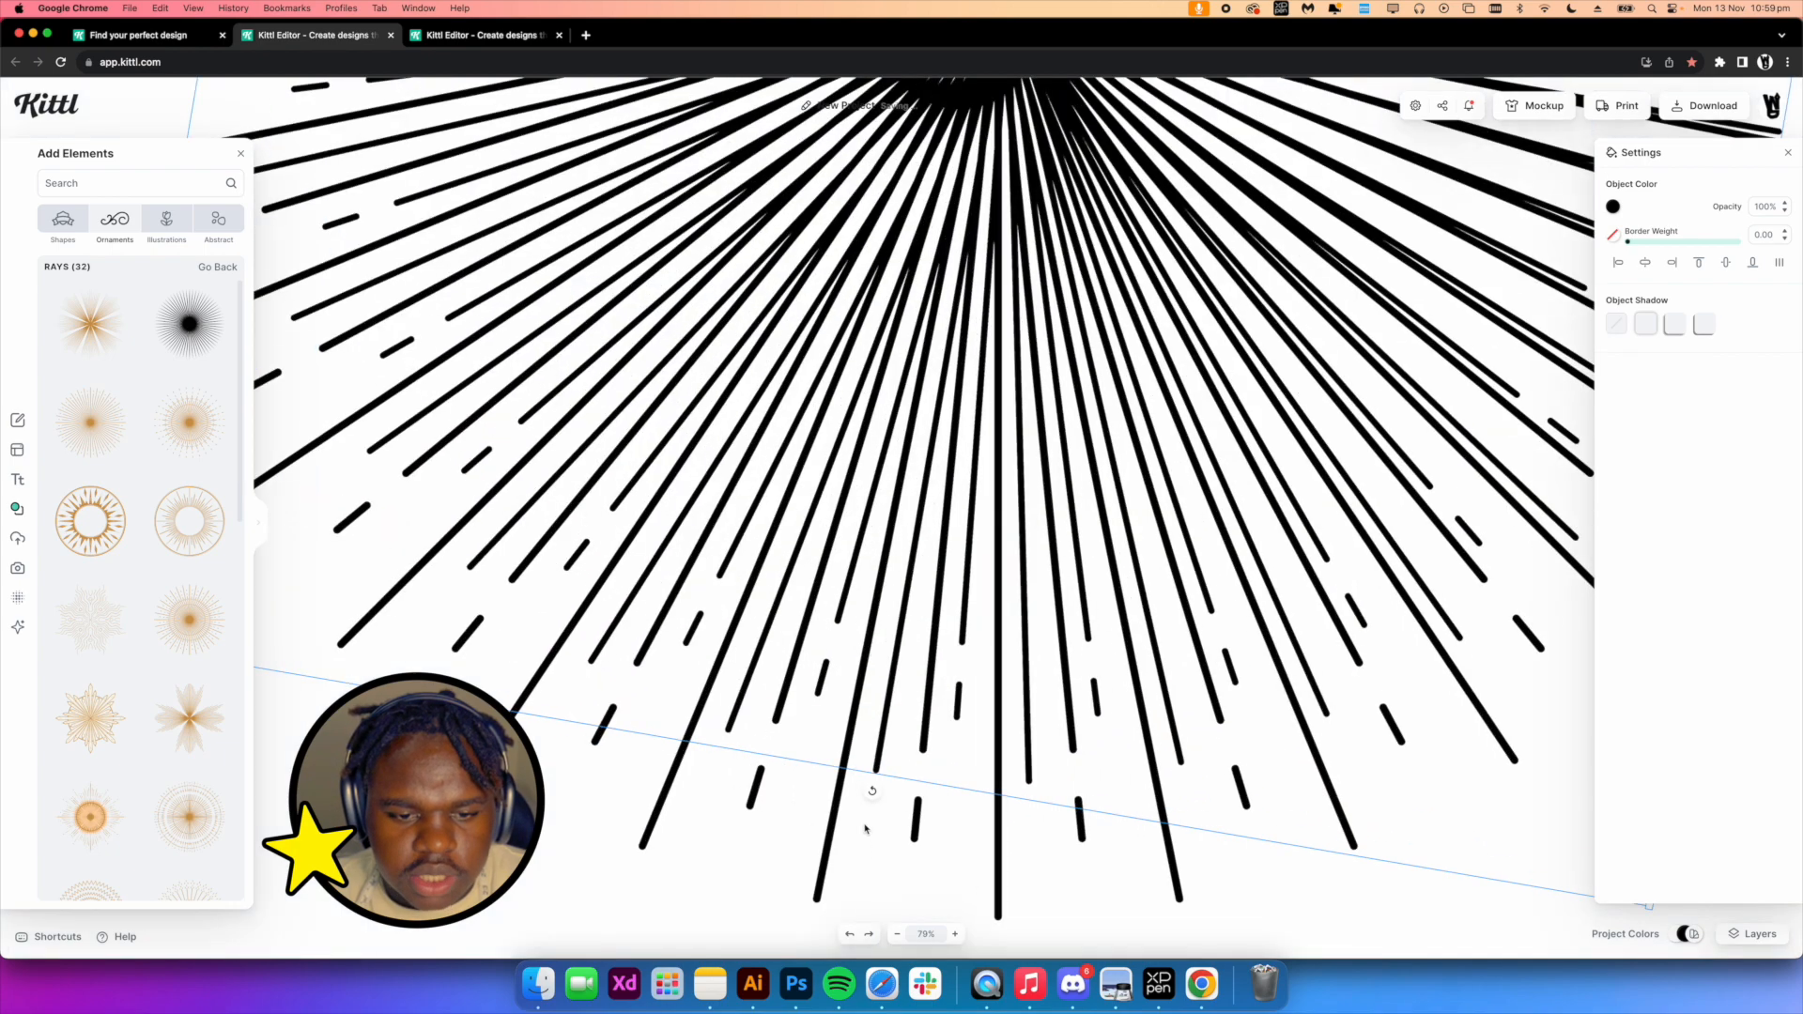
{"action": "scroll", "coordinate": [865, 829], "scroll_direction": "down", "scroll_amount": 5}
{"action": "left_click", "coordinate": [1568, 455]}
{"action": "key", "text": "super+a"}
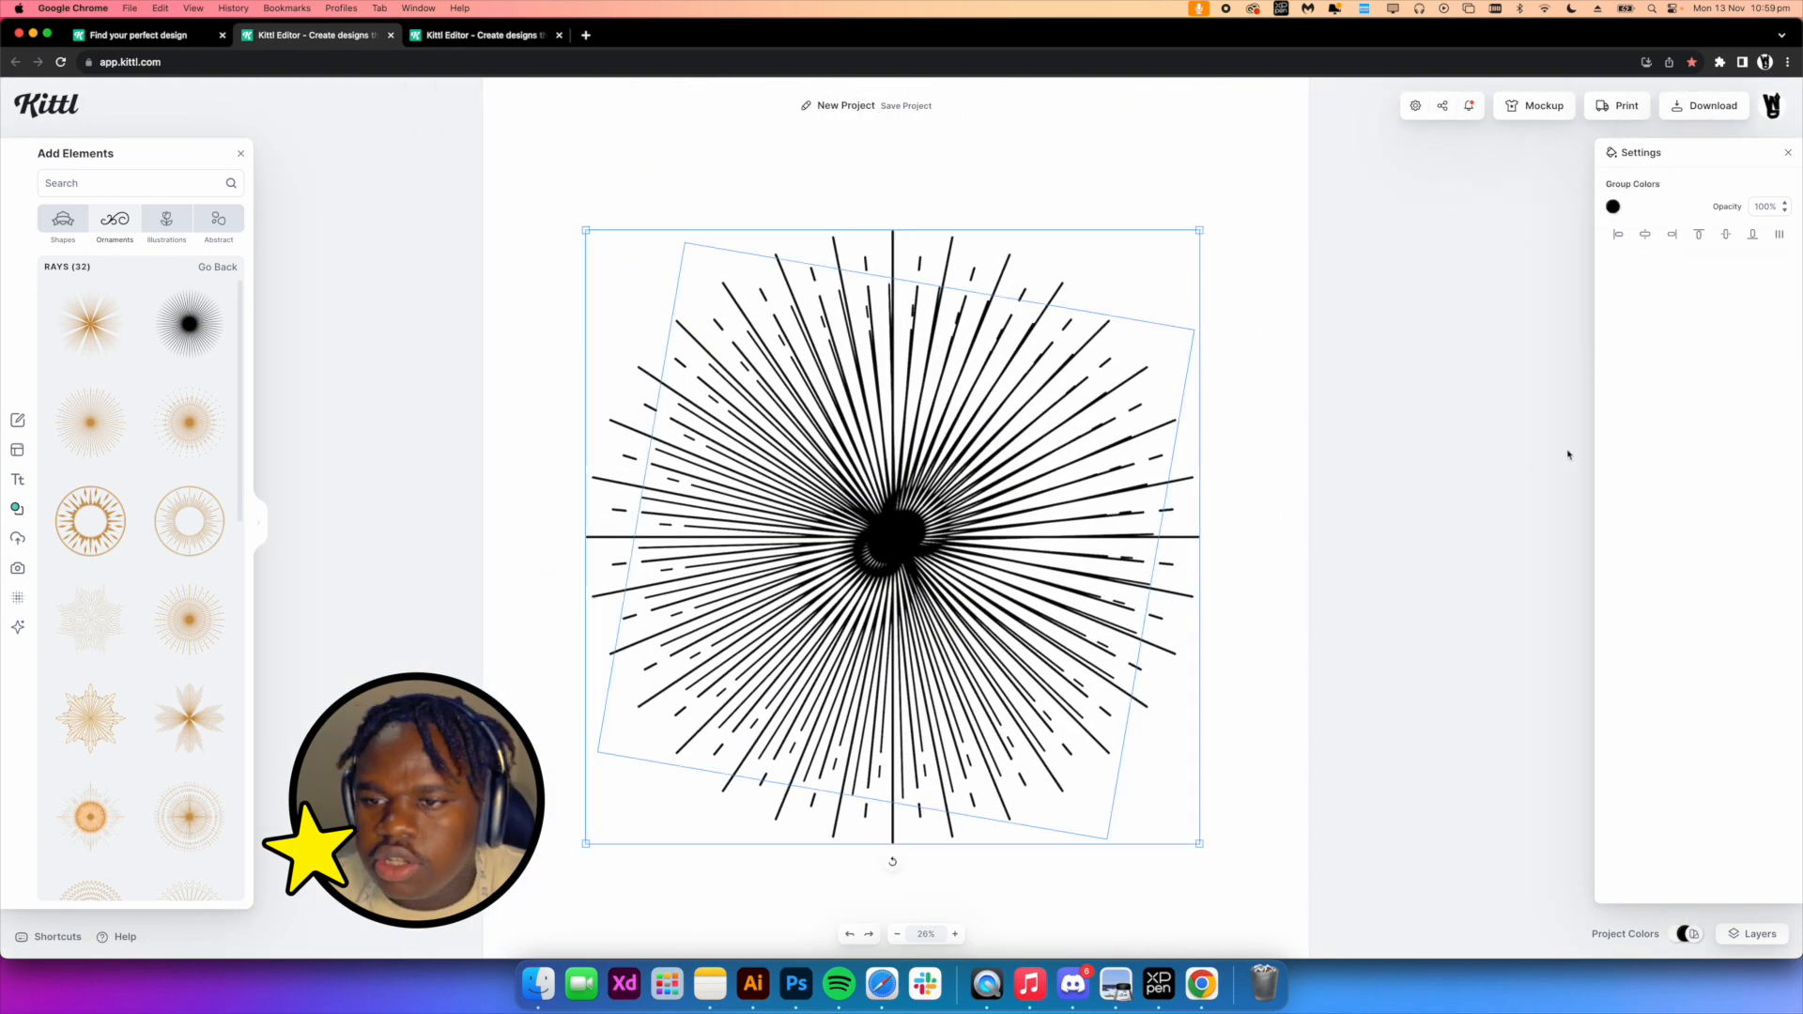
{"action": "left_click", "coordinate": [1725, 235]}
{"action": "left_click_drag", "start_coordinate": [1176, 731], "coordinate": [1204, 820]}
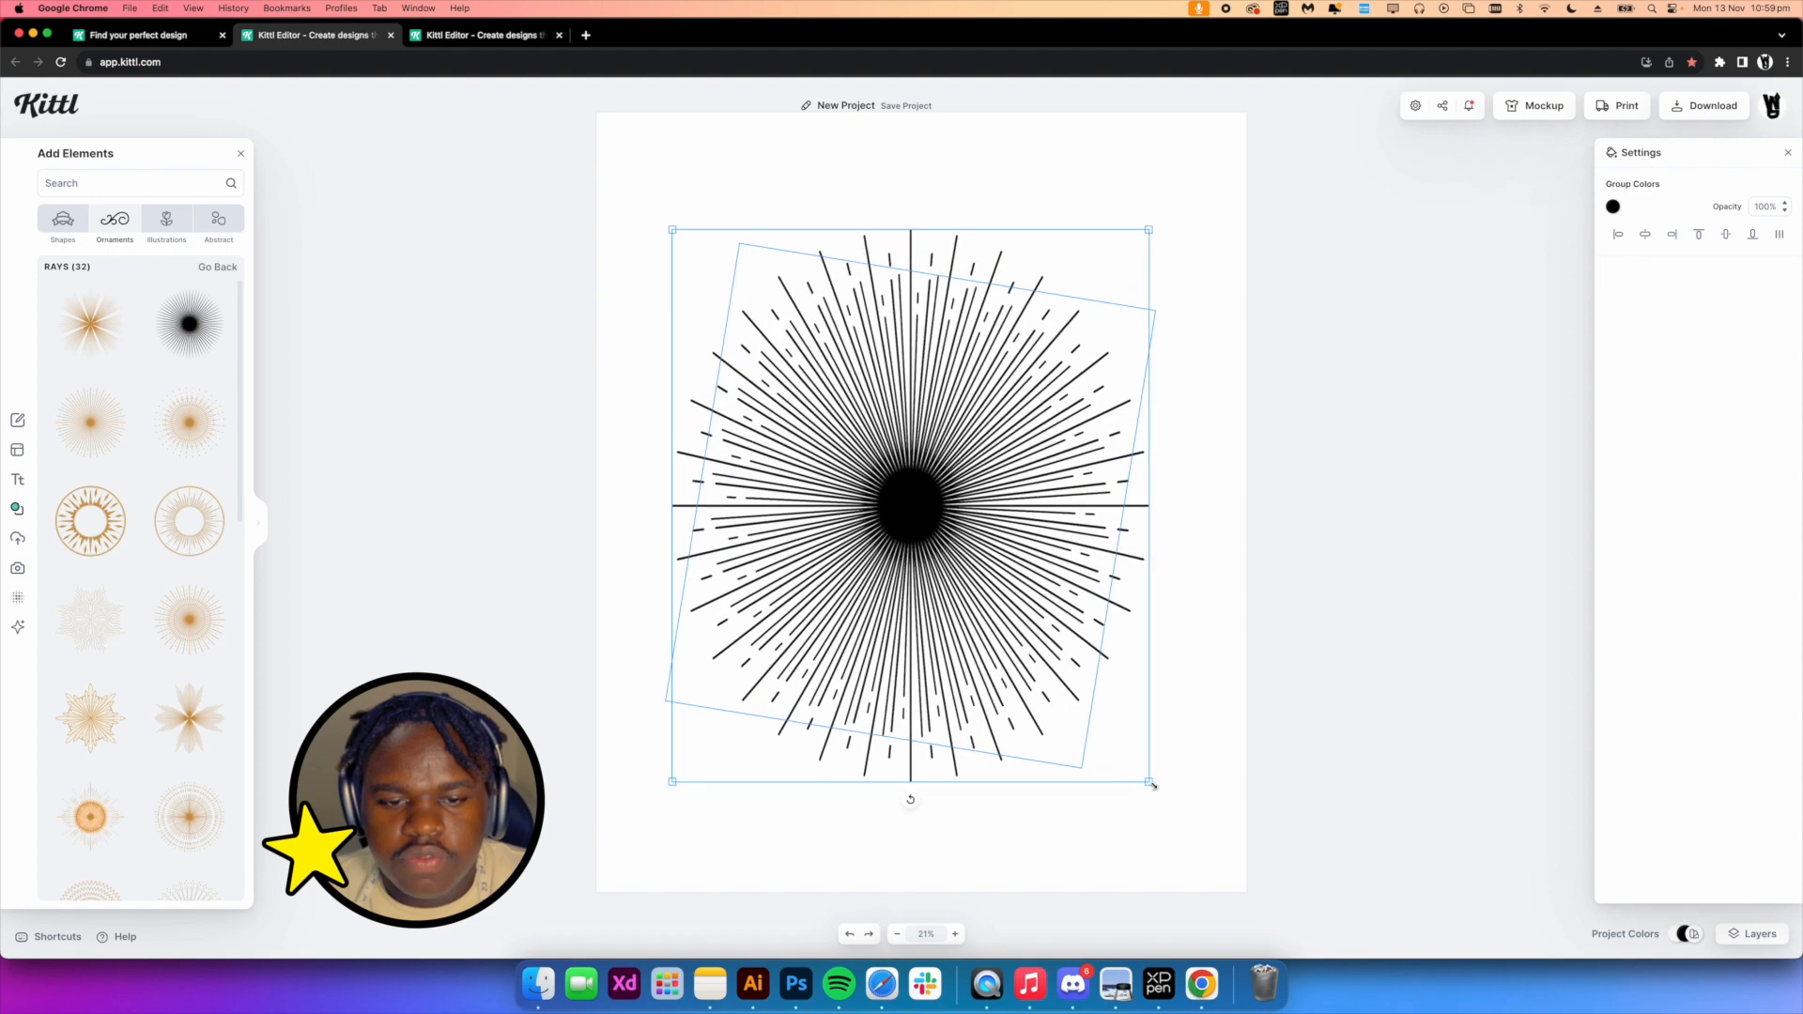
{"action": "left_click", "coordinate": [579, 212]}
{"action": "left_click_drag", "start_coordinate": [979, 483], "coordinate": [984, 433]}
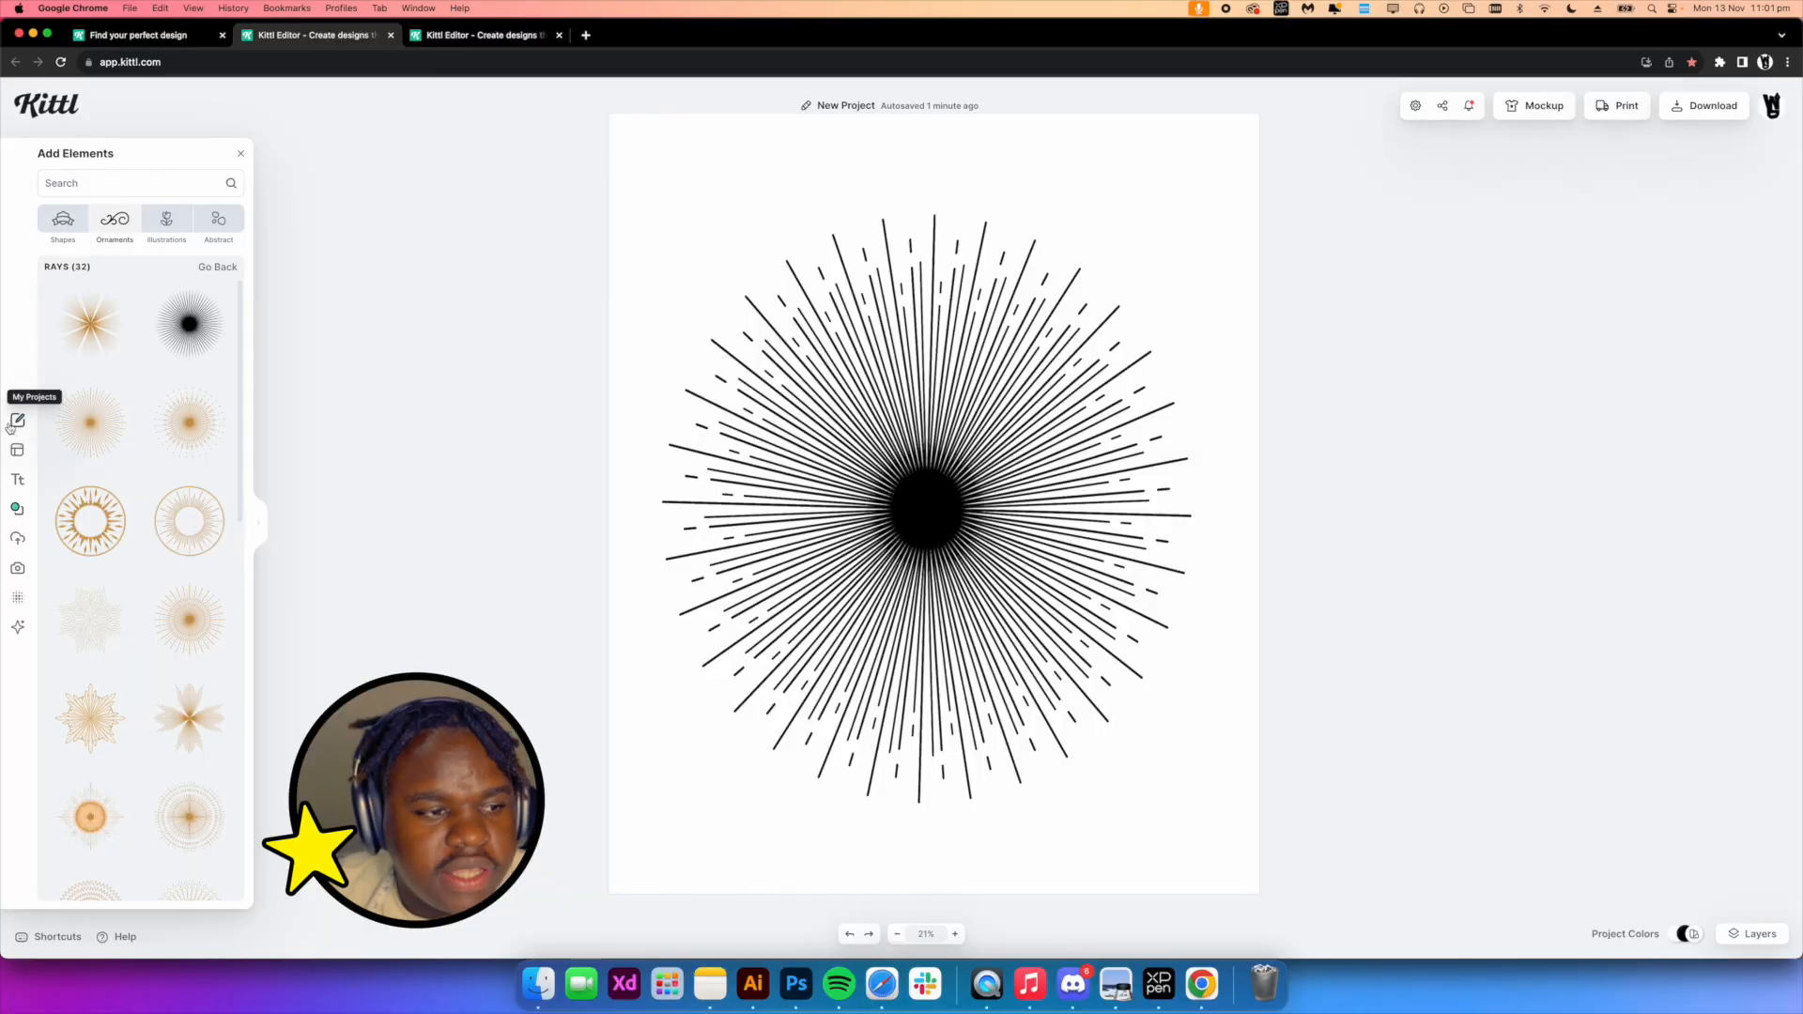
Place the clipped portrait image from uploads, vectorize it, and delete it again
{"action": "left_click", "coordinate": [12, 490]}
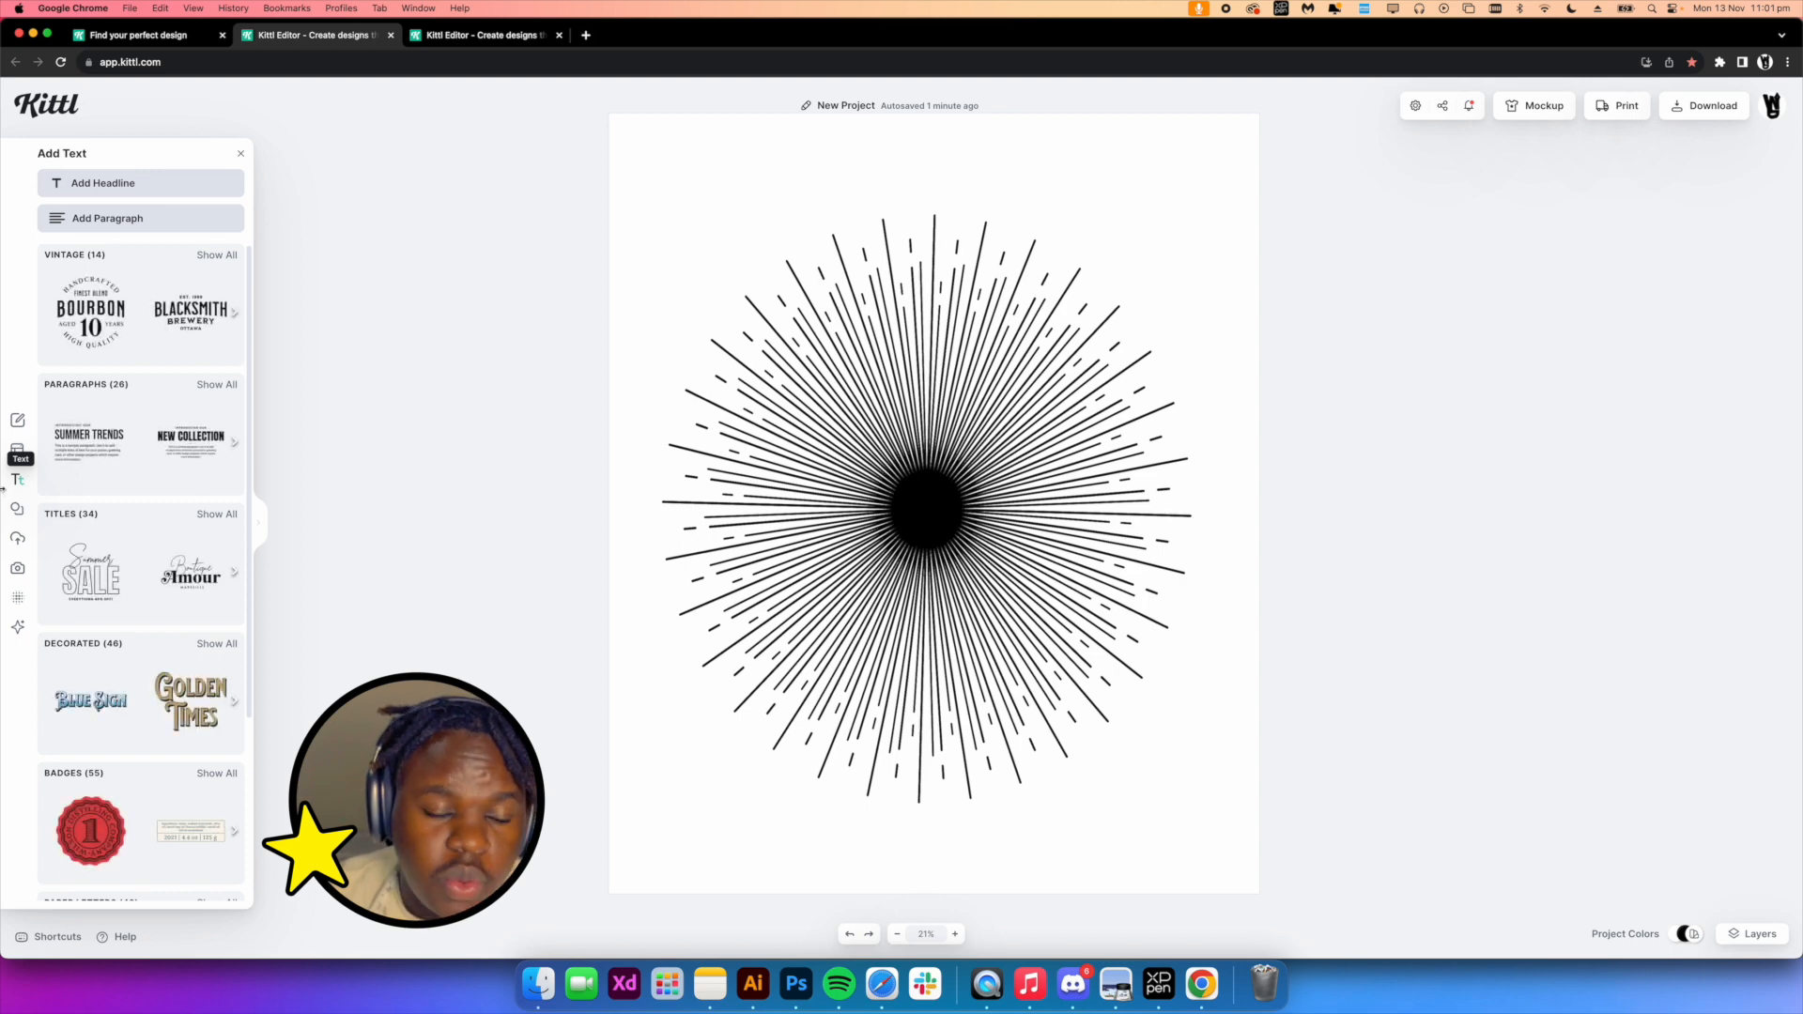
{"action": "left_click", "coordinate": [17, 508]}
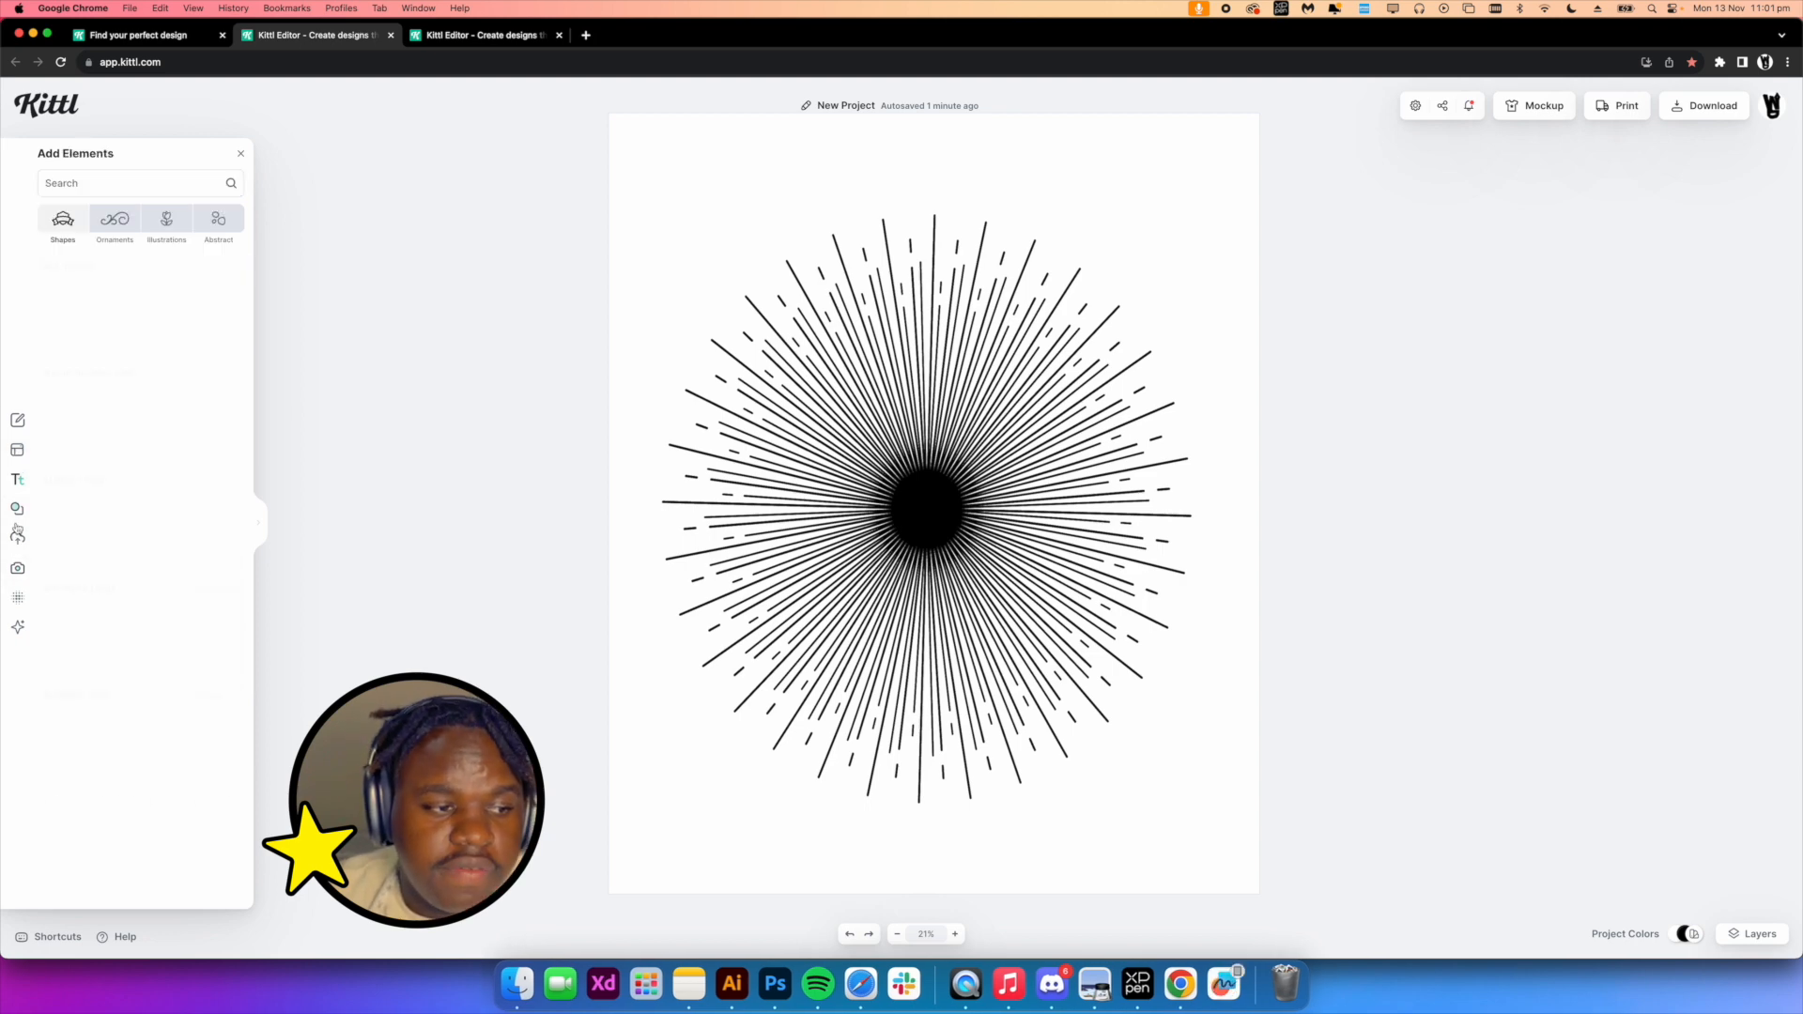
{"action": "left_click", "coordinate": [16, 540]}
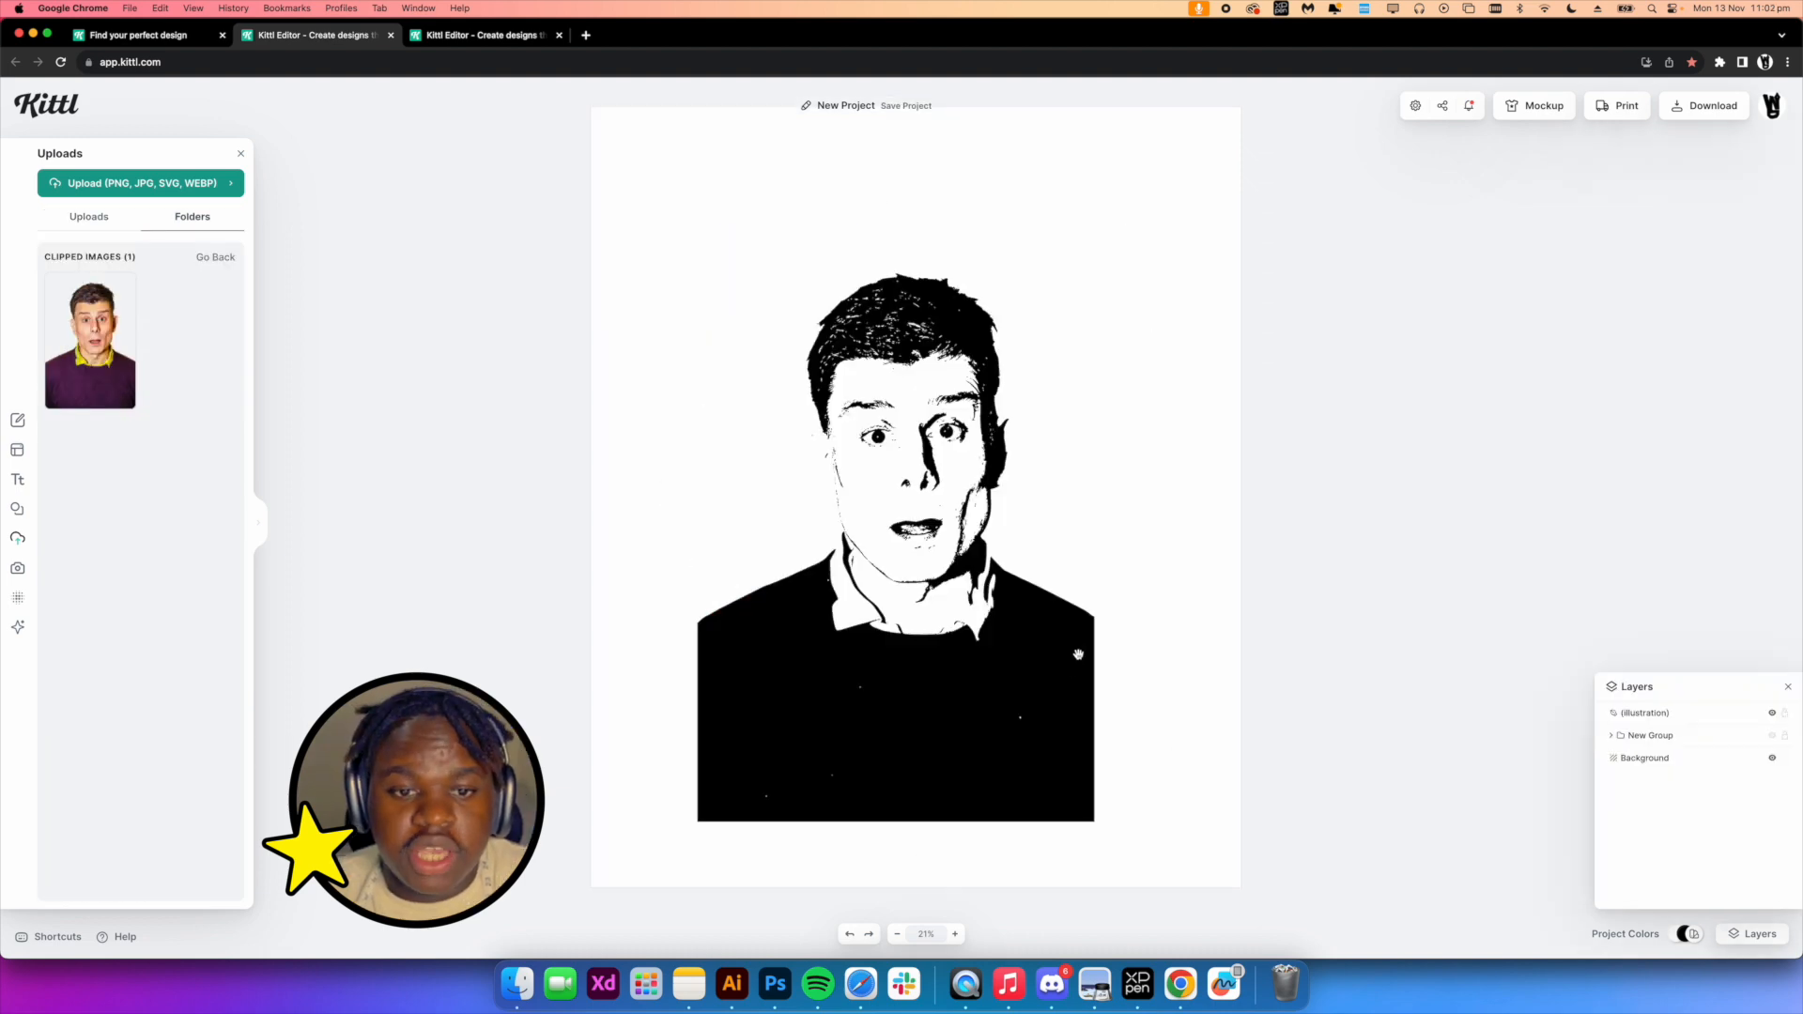
{"action": "left_click_drag", "start_coordinate": [1079, 654], "coordinate": [1099, 679]}
{"action": "left_click_drag", "start_coordinate": [665, 291], "coordinate": [1185, 784]}
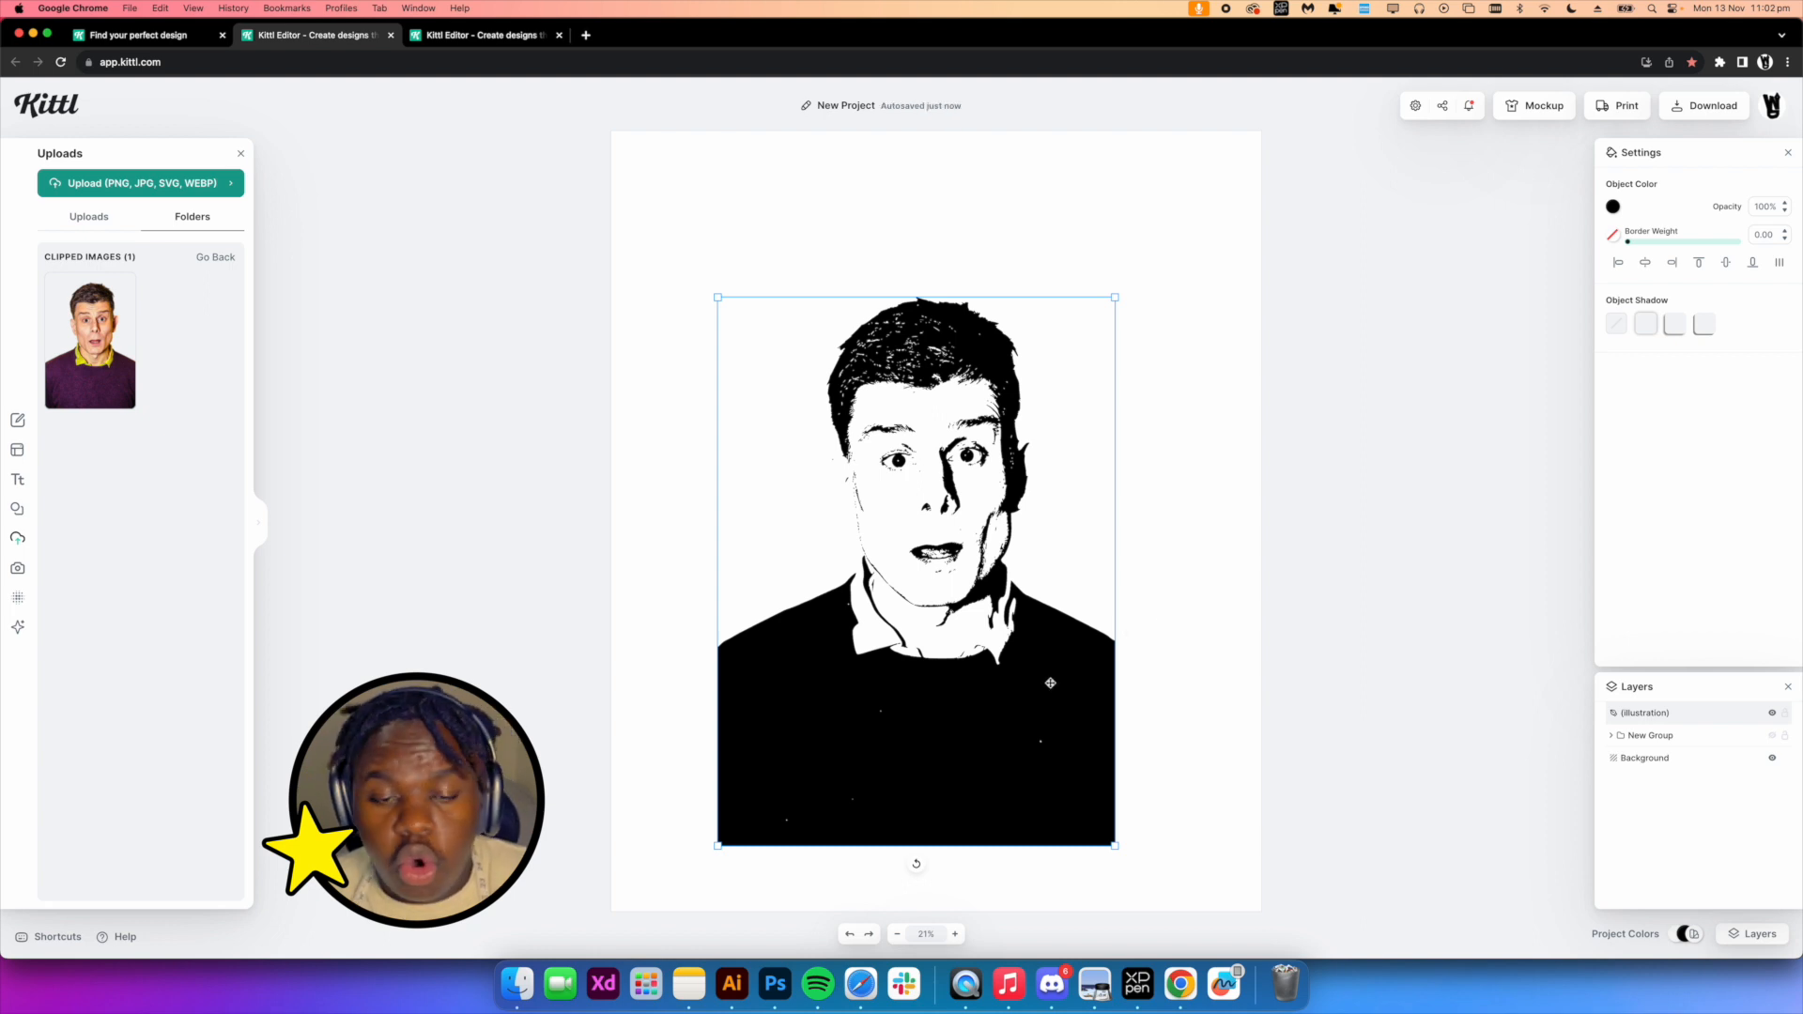
{"action": "key", "text": "Delete"}
Add a Jesus illustration from the elements search and delete it again
{"action": "left_click", "coordinate": [89, 216]}
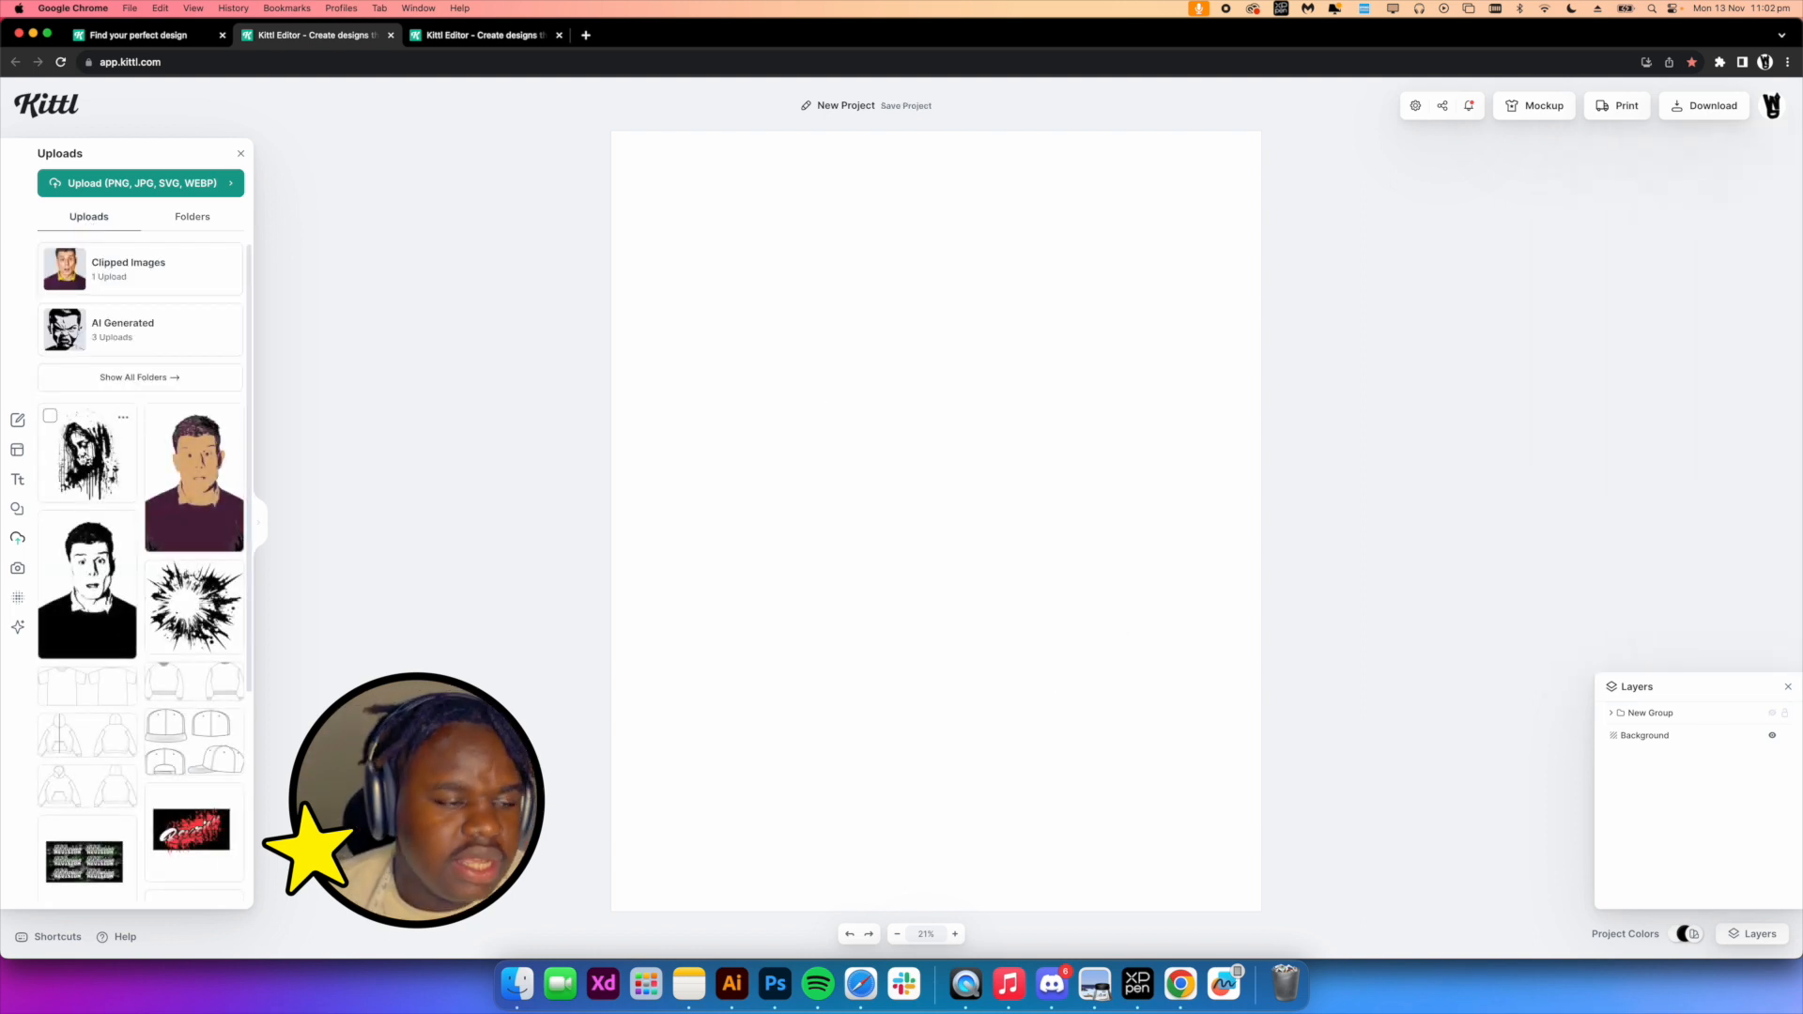
{"action": "left_click", "coordinate": [18, 479]}
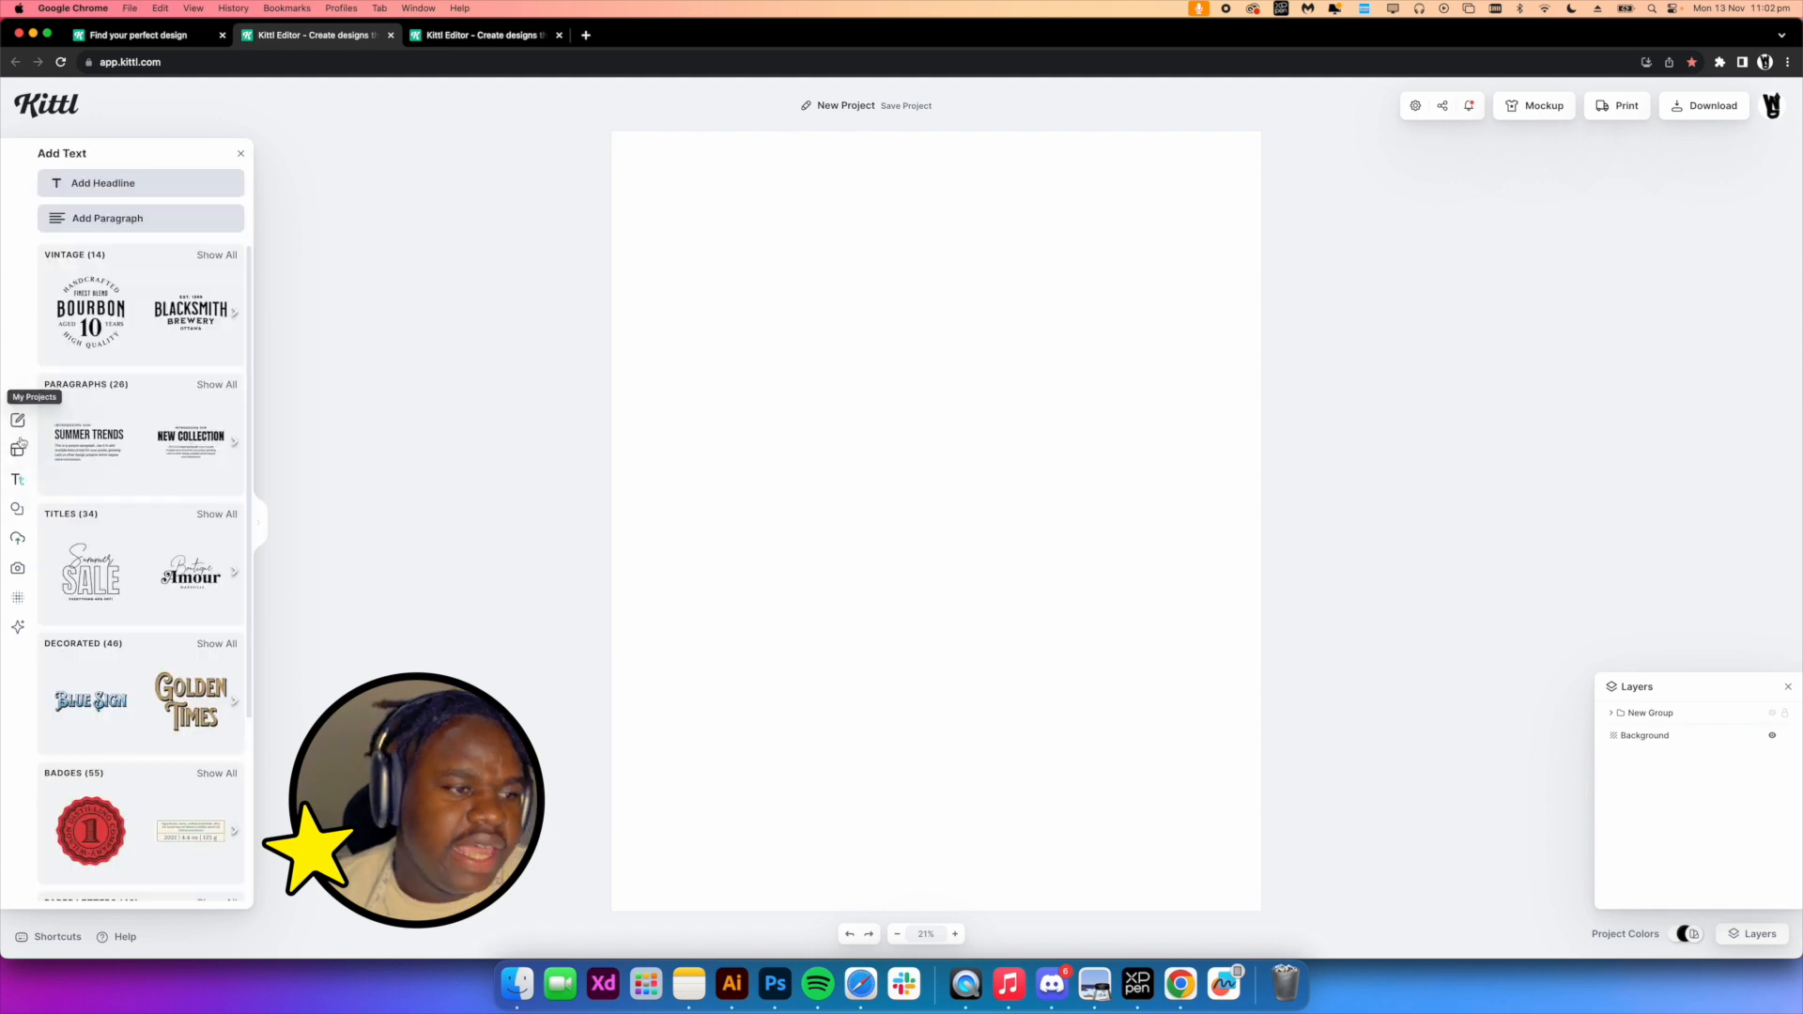
{"action": "left_click", "coordinate": [17, 508]}
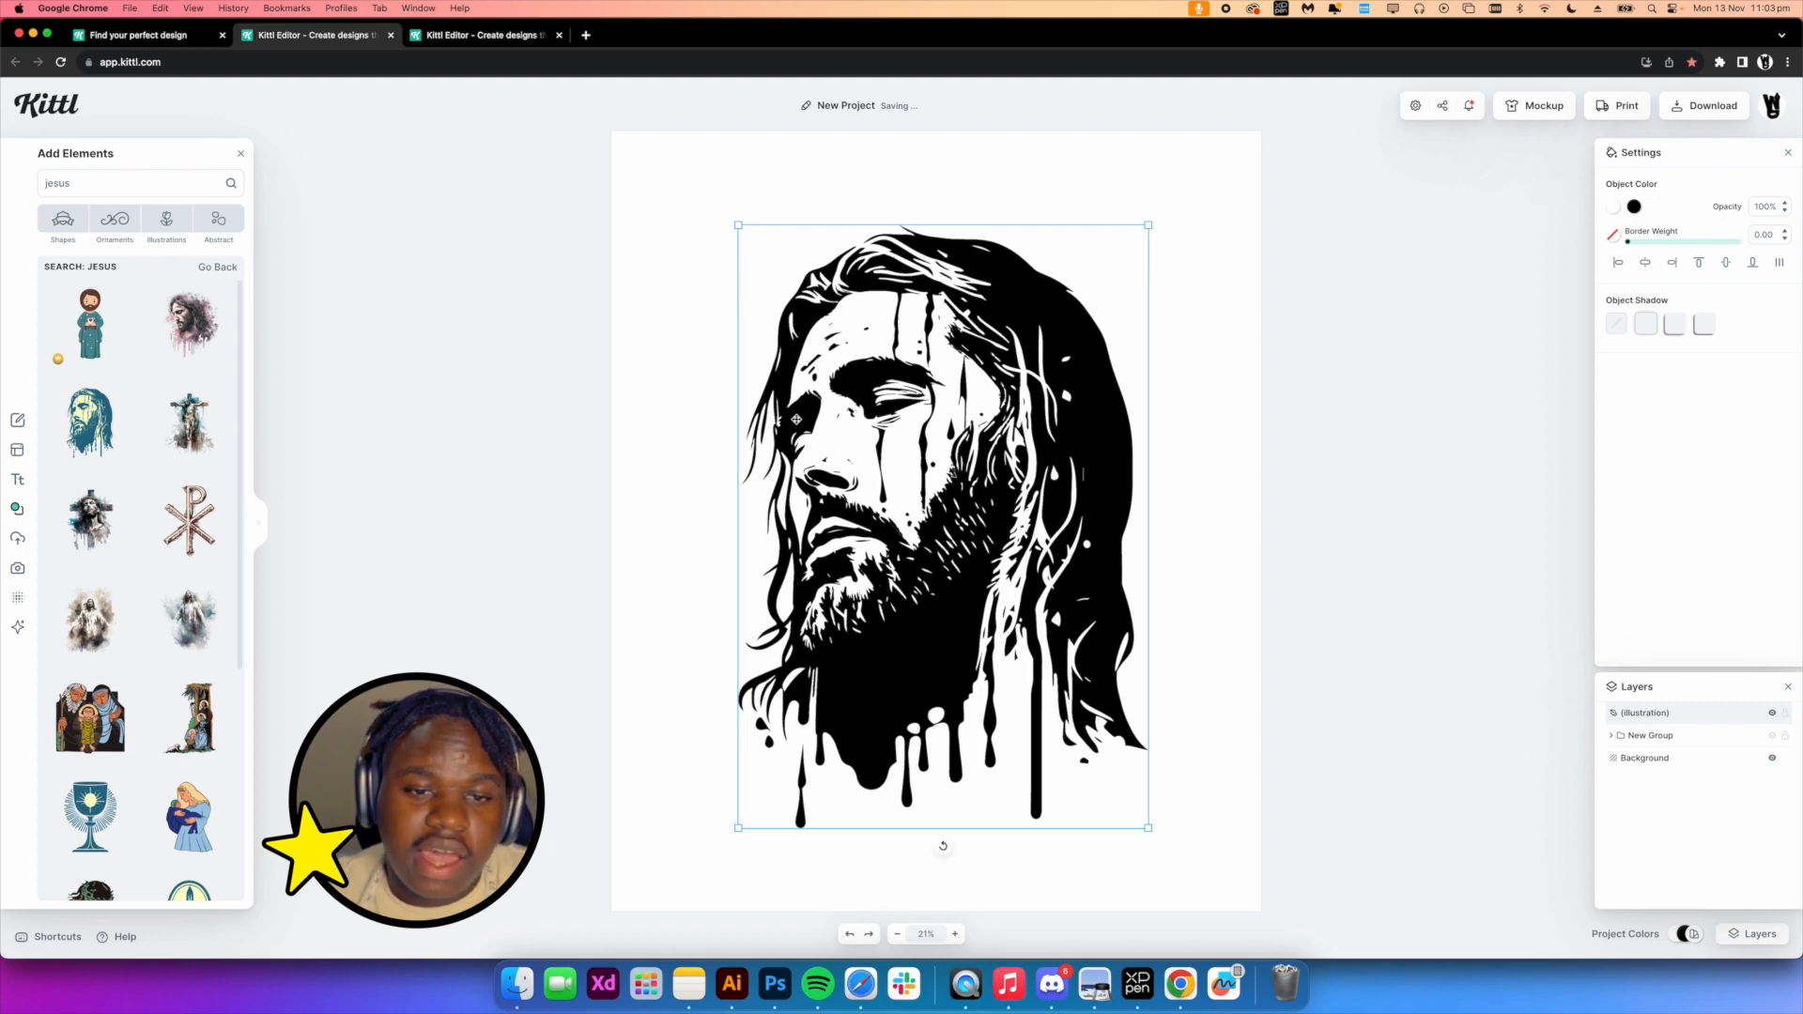
{"action": "key", "text": "Delete"}
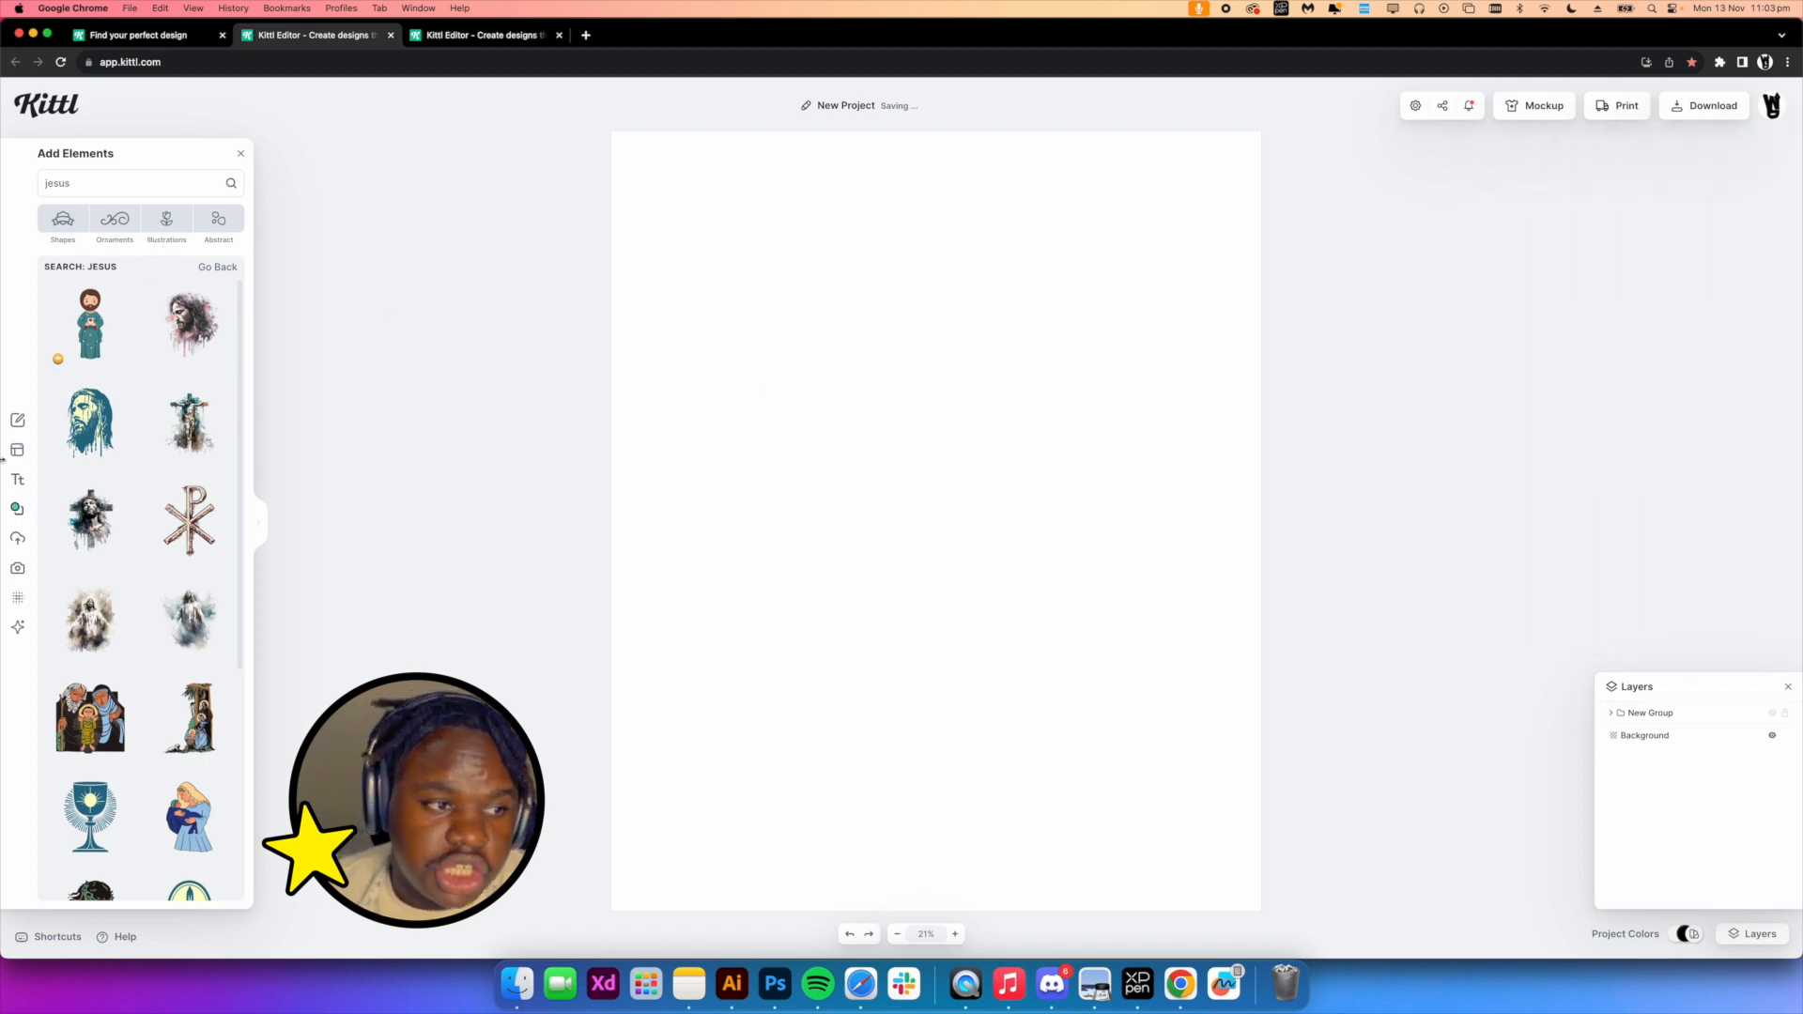
{"action": "left_click", "coordinate": [17, 449]}
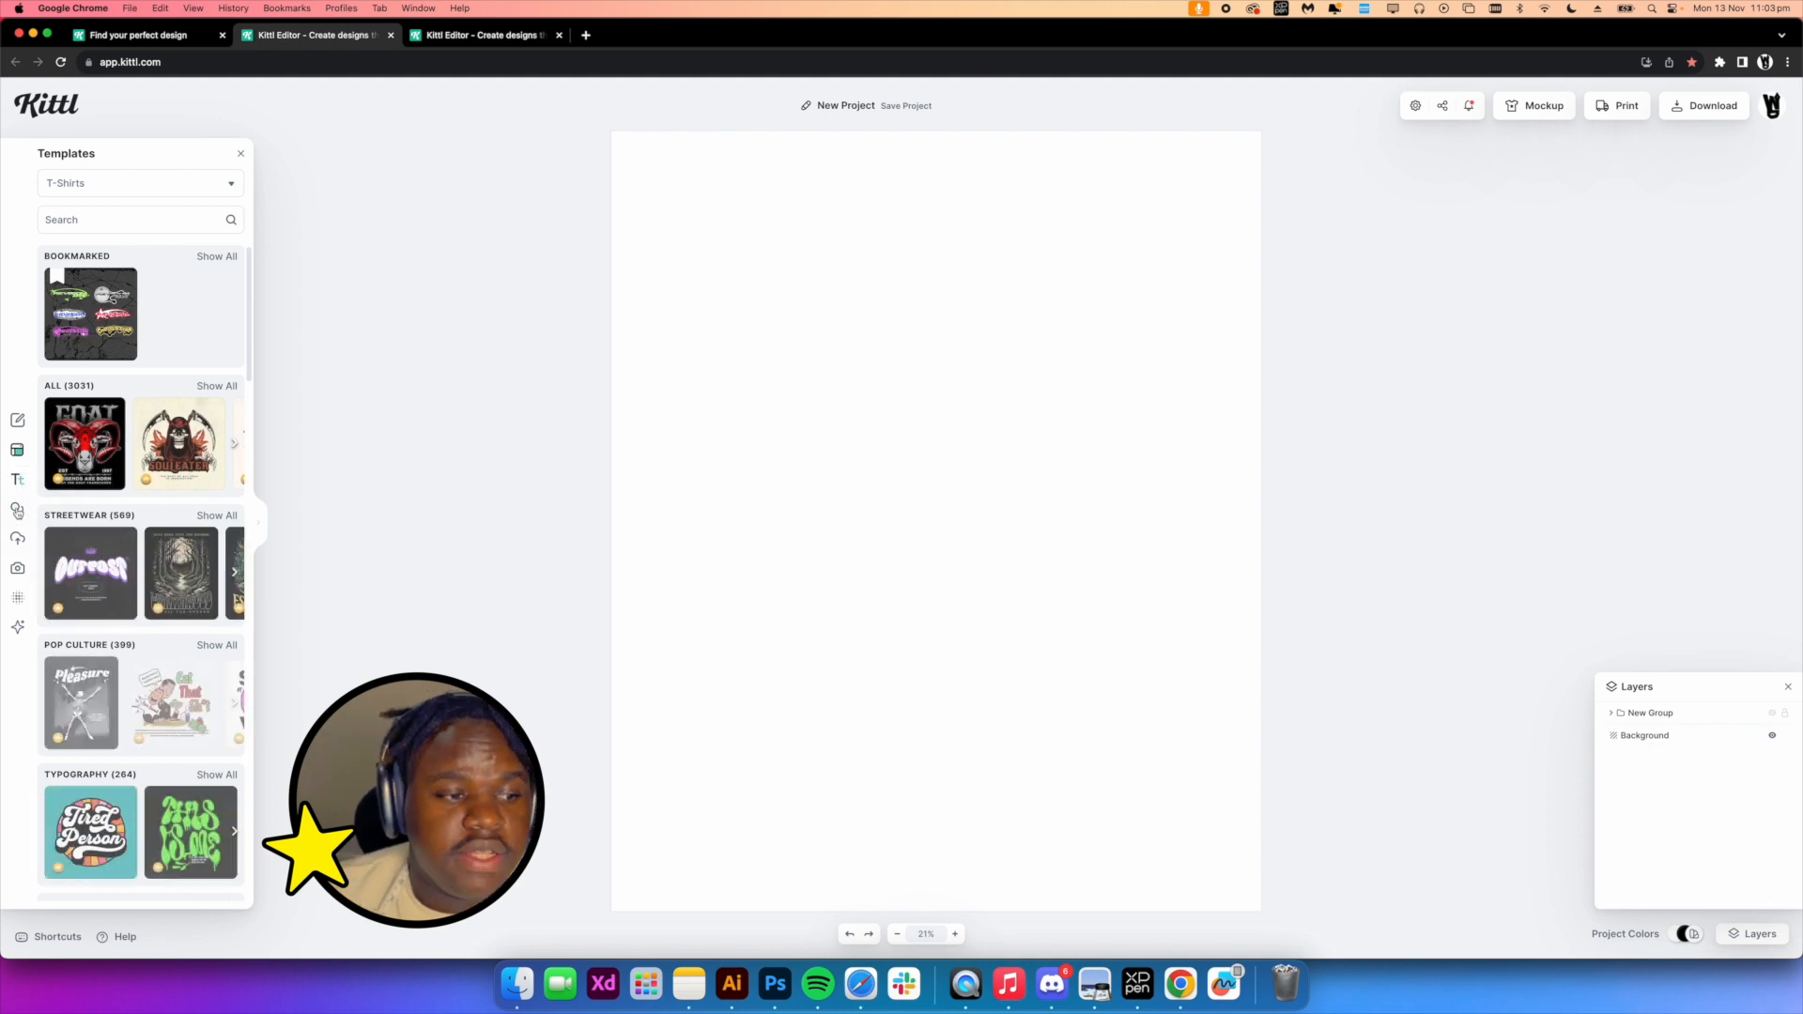
{"action": "left_click", "coordinate": [17, 538]}
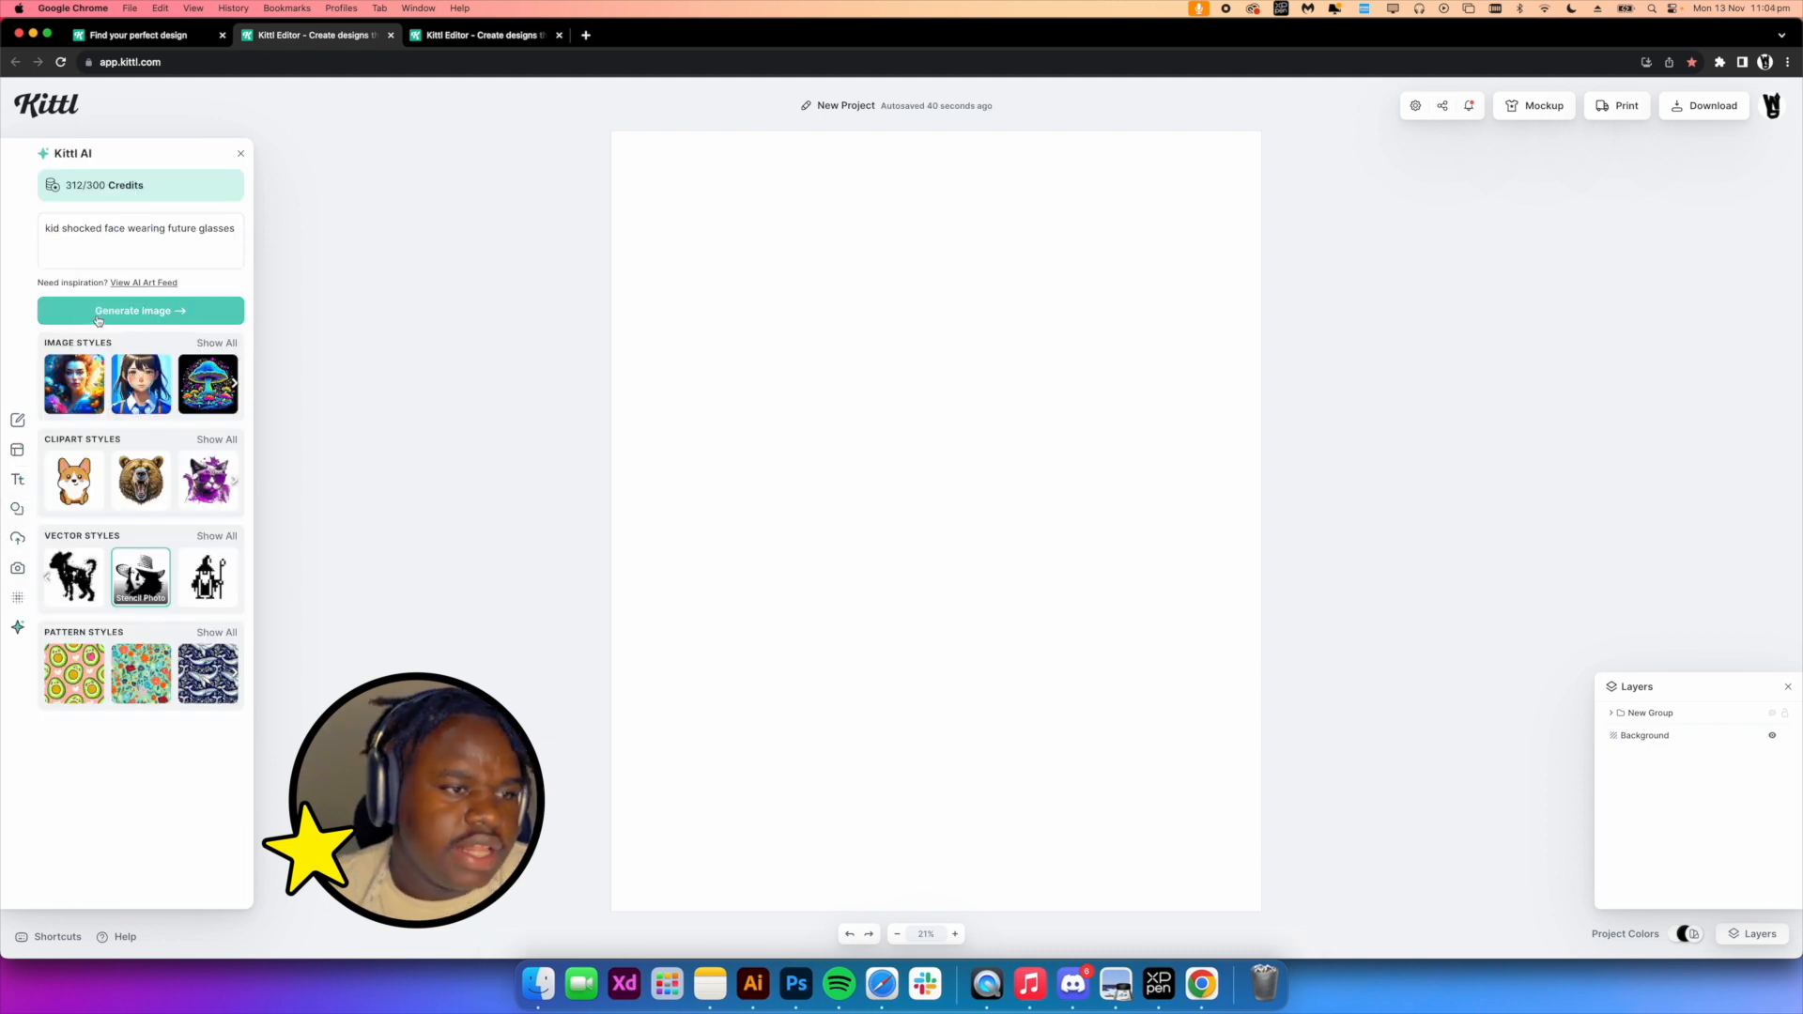
{"action": "left_click", "coordinate": [94, 313]}
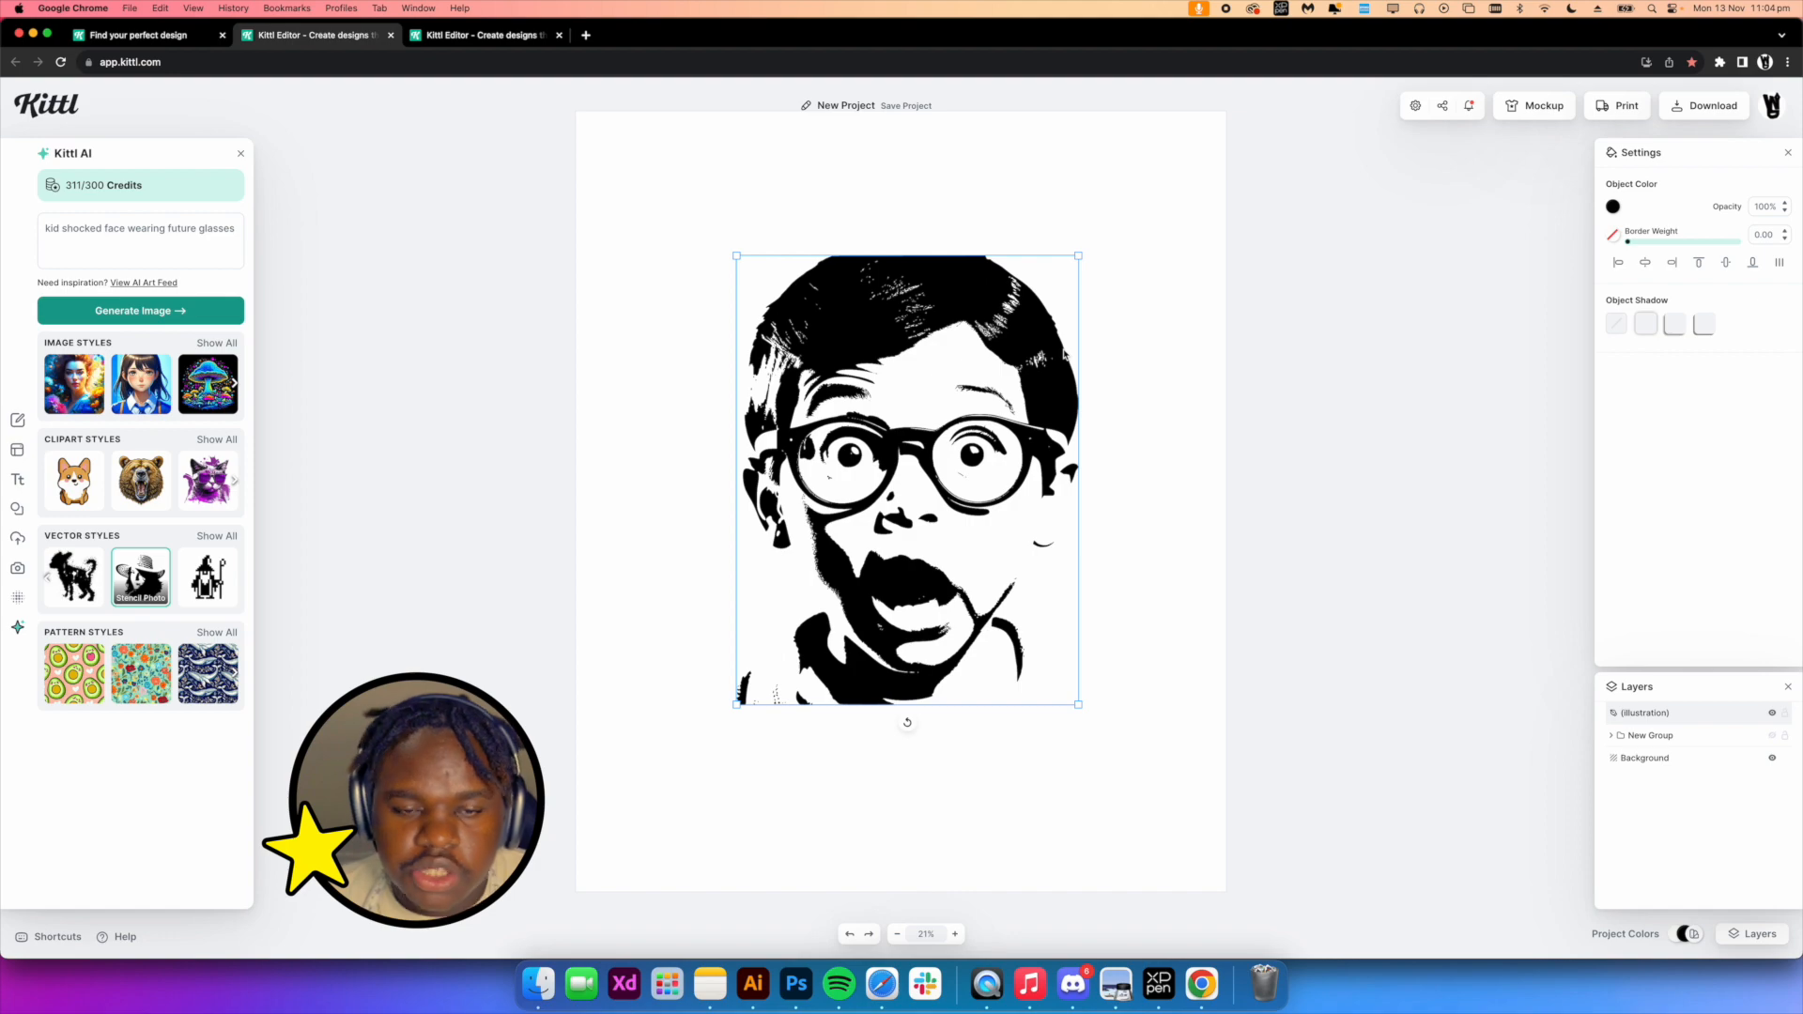
{"action": "scroll", "coordinate": [1108, 361], "scroll_direction": "up", "scroll_amount": 2}
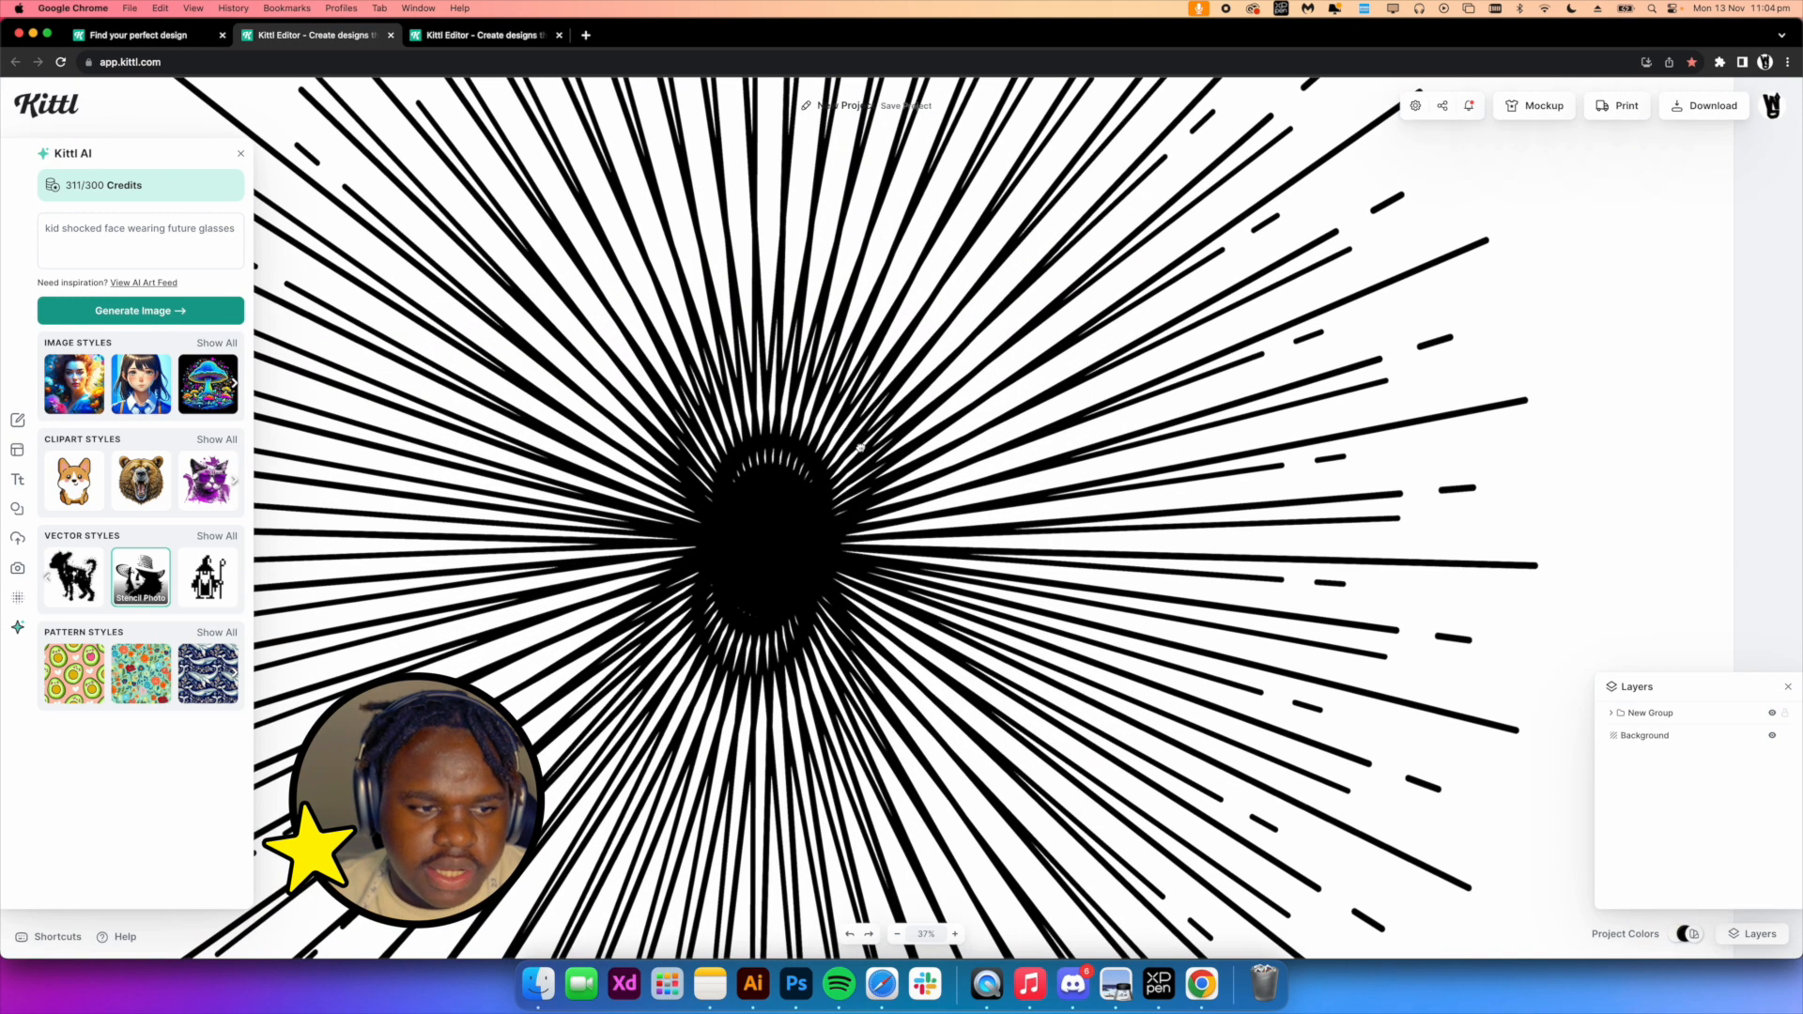
{"action": "left_click_drag", "start_coordinate": [861, 448], "coordinate": [906, 496]}
{"action": "scroll", "coordinate": [869, 465], "scroll_direction": "down", "scroll_amount": 5}
{"action": "left_click", "coordinate": [849, 495]}
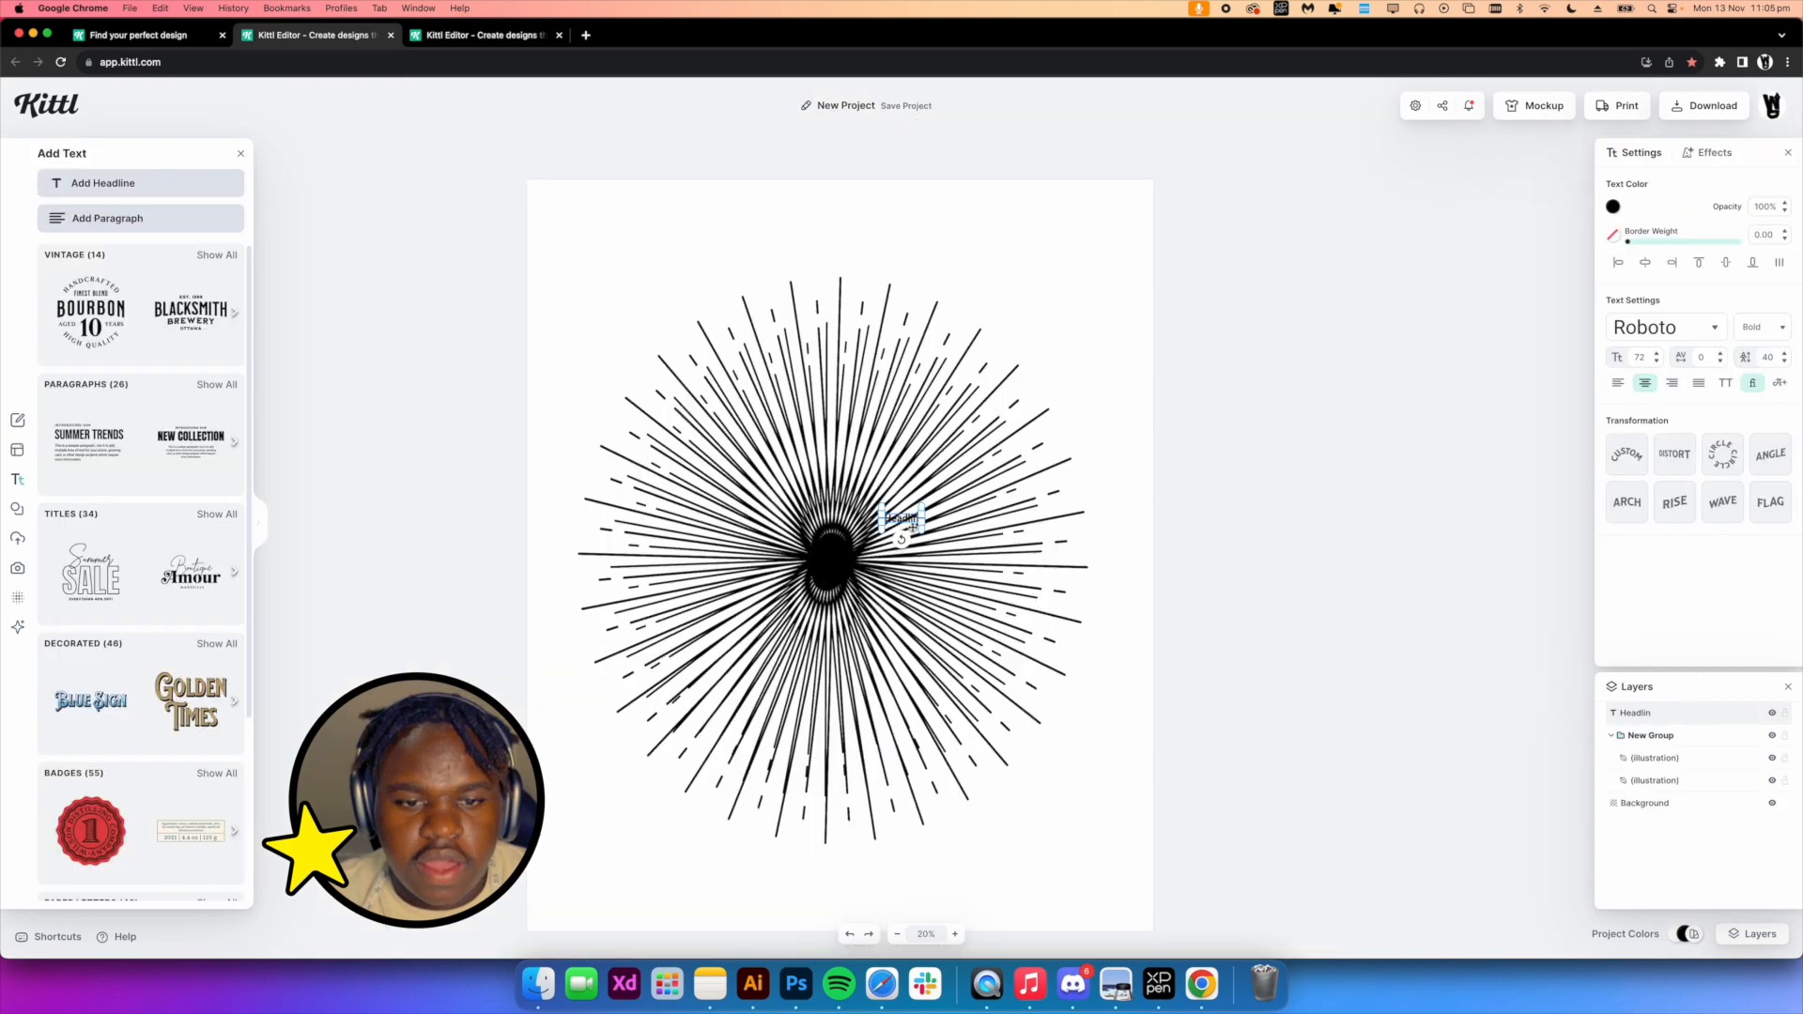
{"action": "left_click_drag", "start_coordinate": [910, 527], "coordinate": [911, 523]}
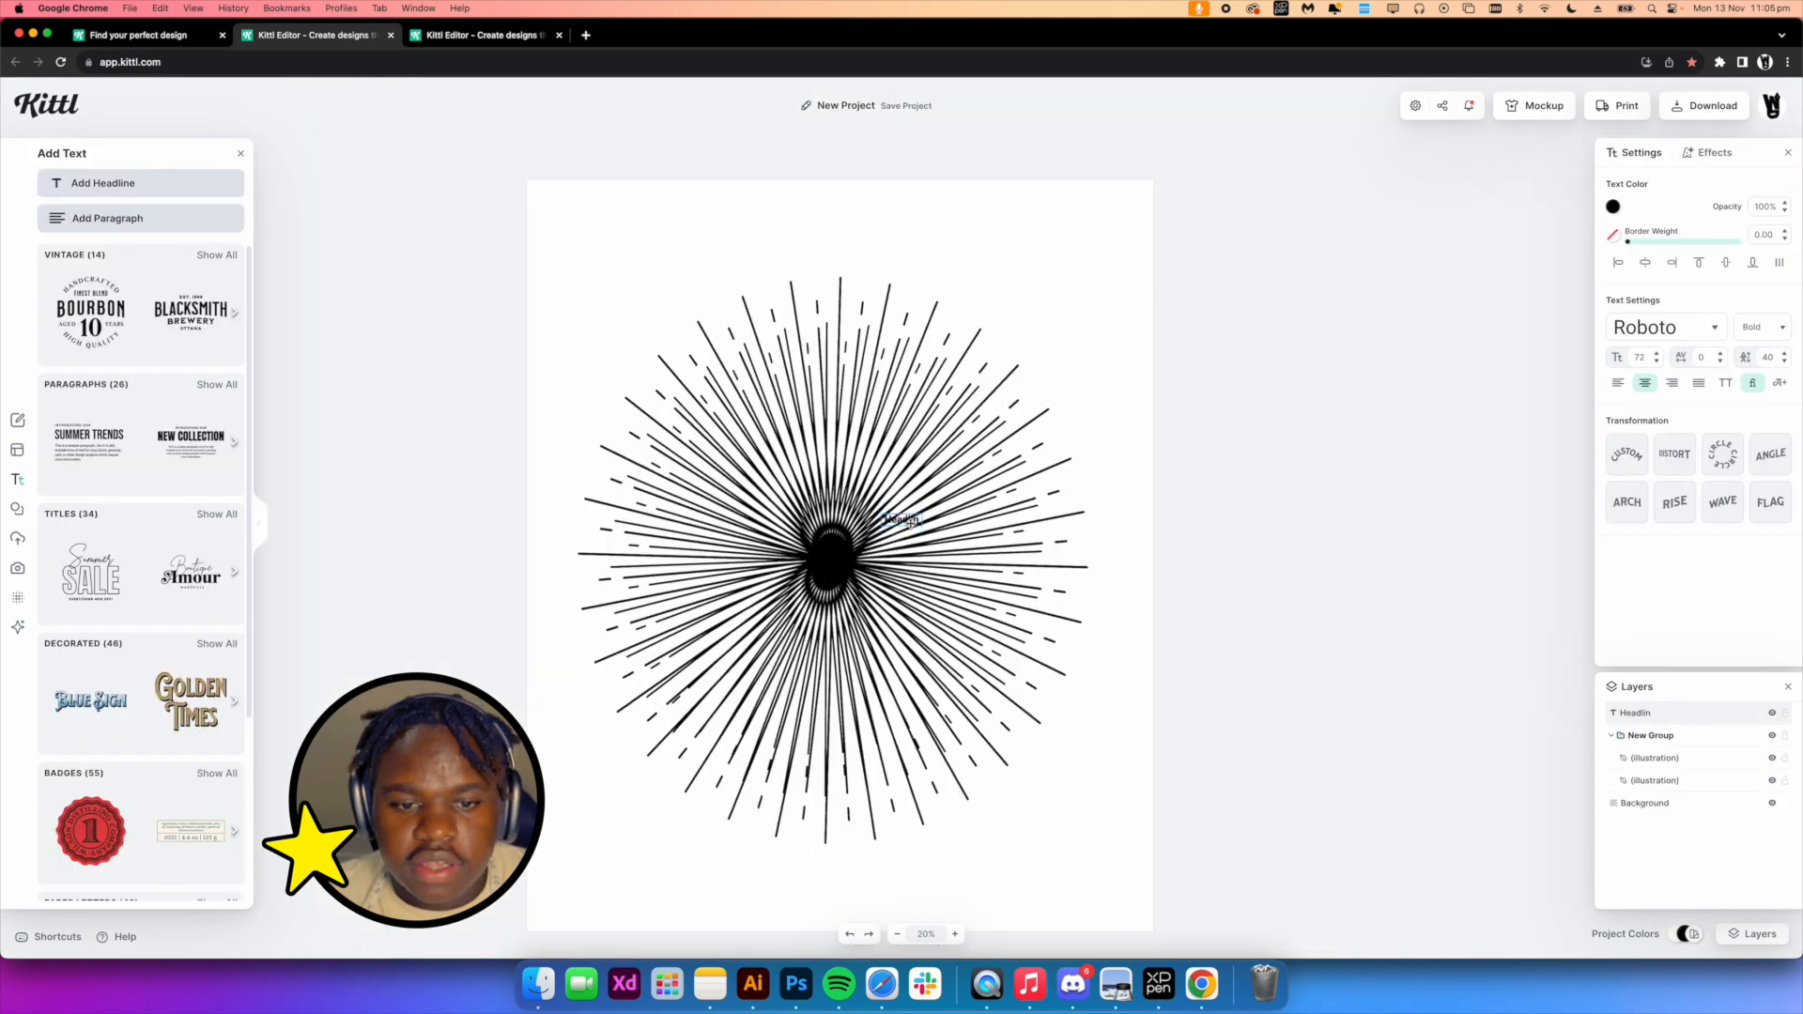
{"action": "key", "text": "BackSpace"}
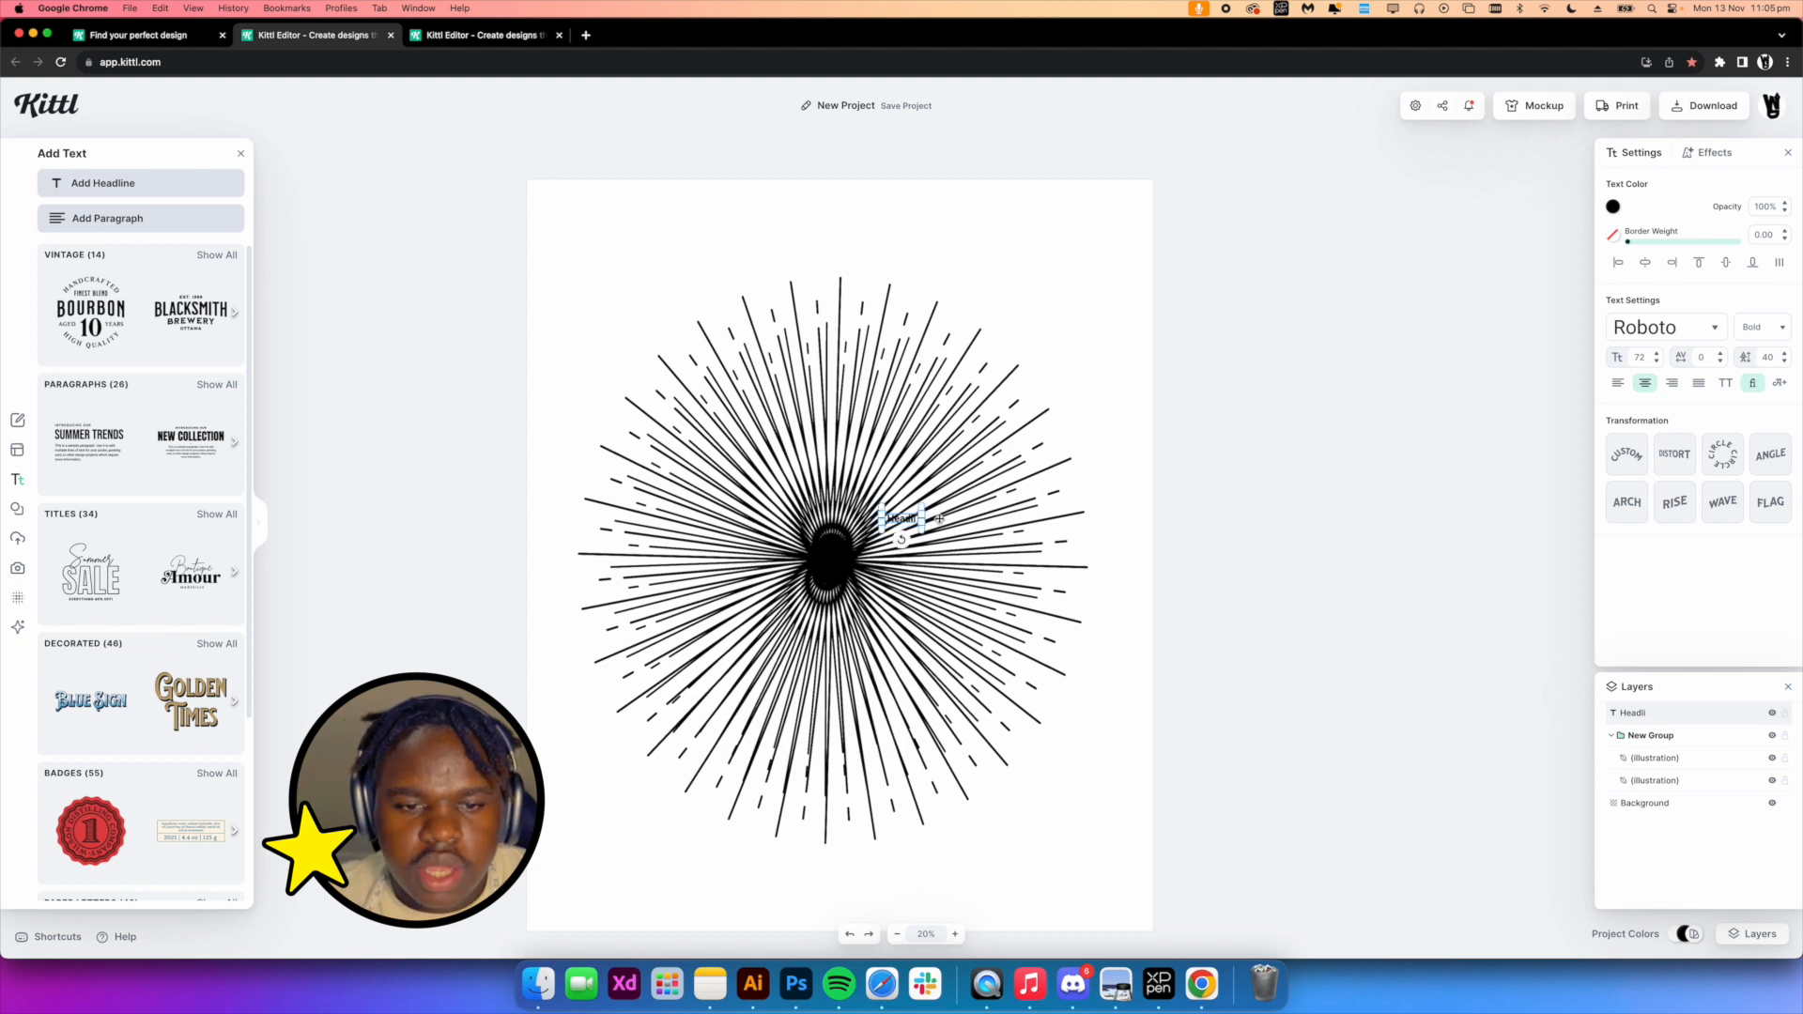
{"action": "key", "text": "BackSpace"}
Search elements for jesus, place the Jesus illustration over the ray burst and enlarge it
{"action": "left_click", "coordinate": [17, 508]}
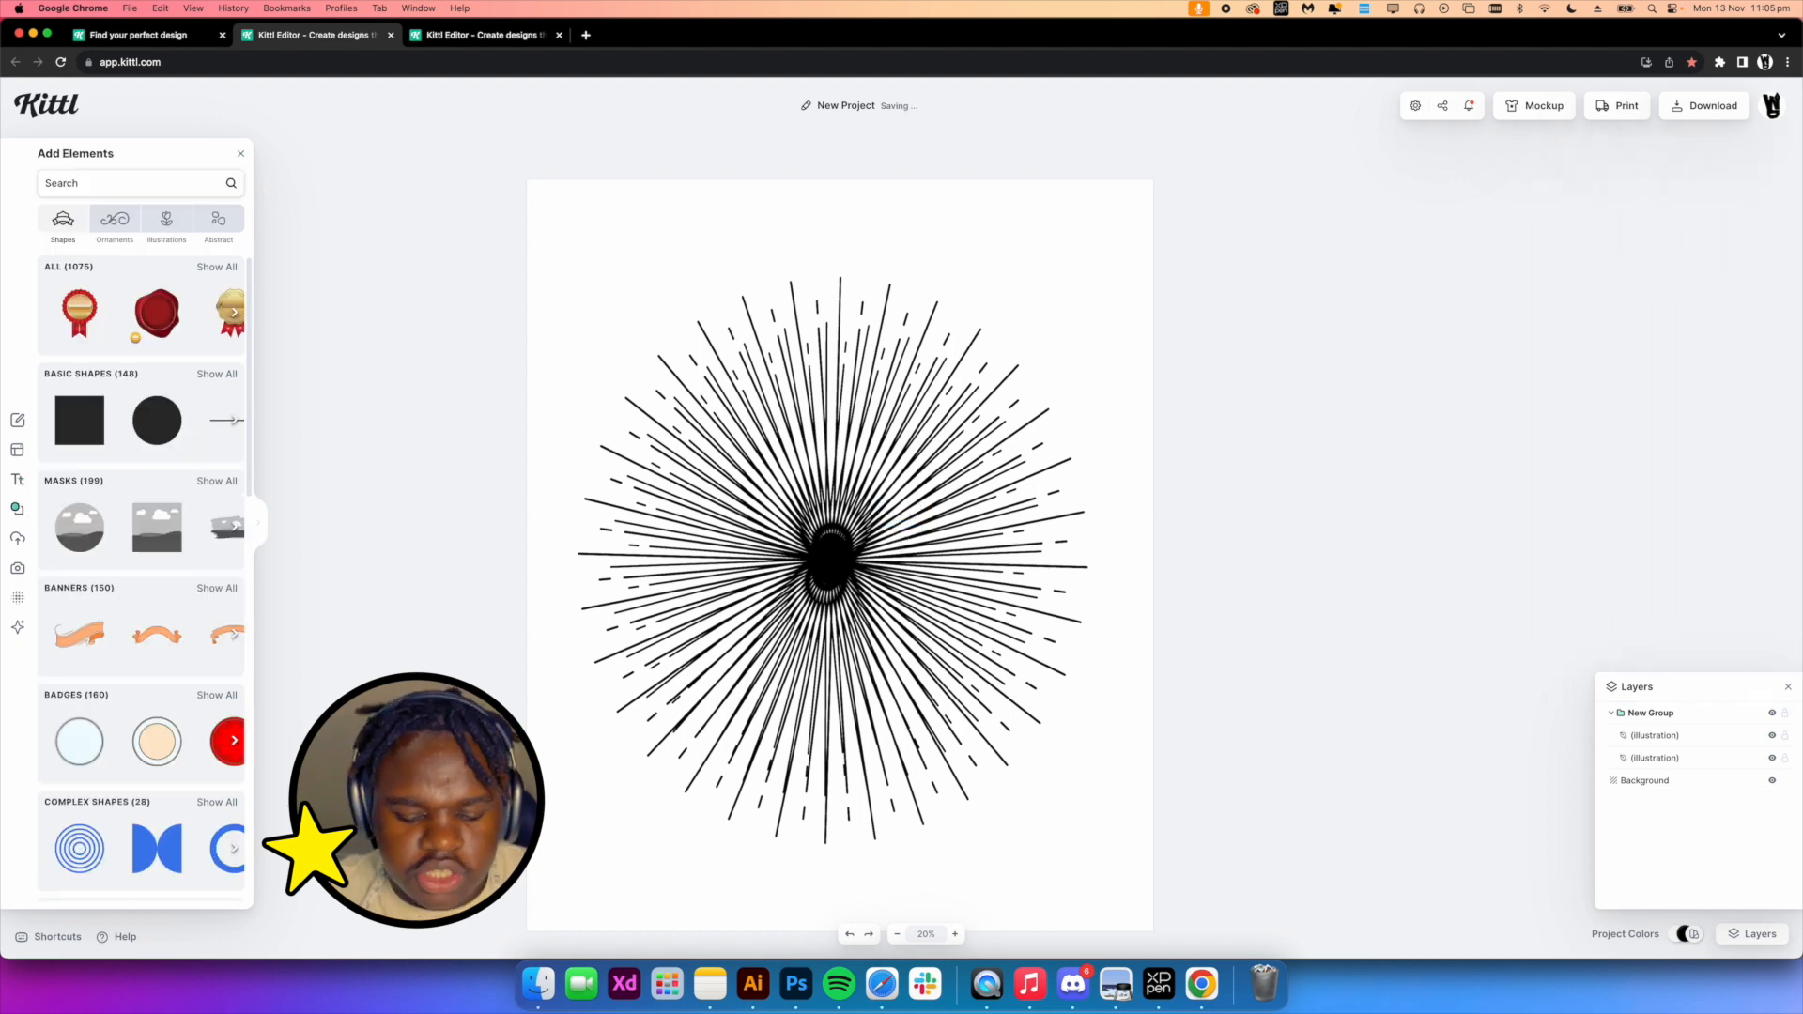
{"action": "left_click", "coordinate": [132, 183]}
{"action": "type", "text": "jesus"}
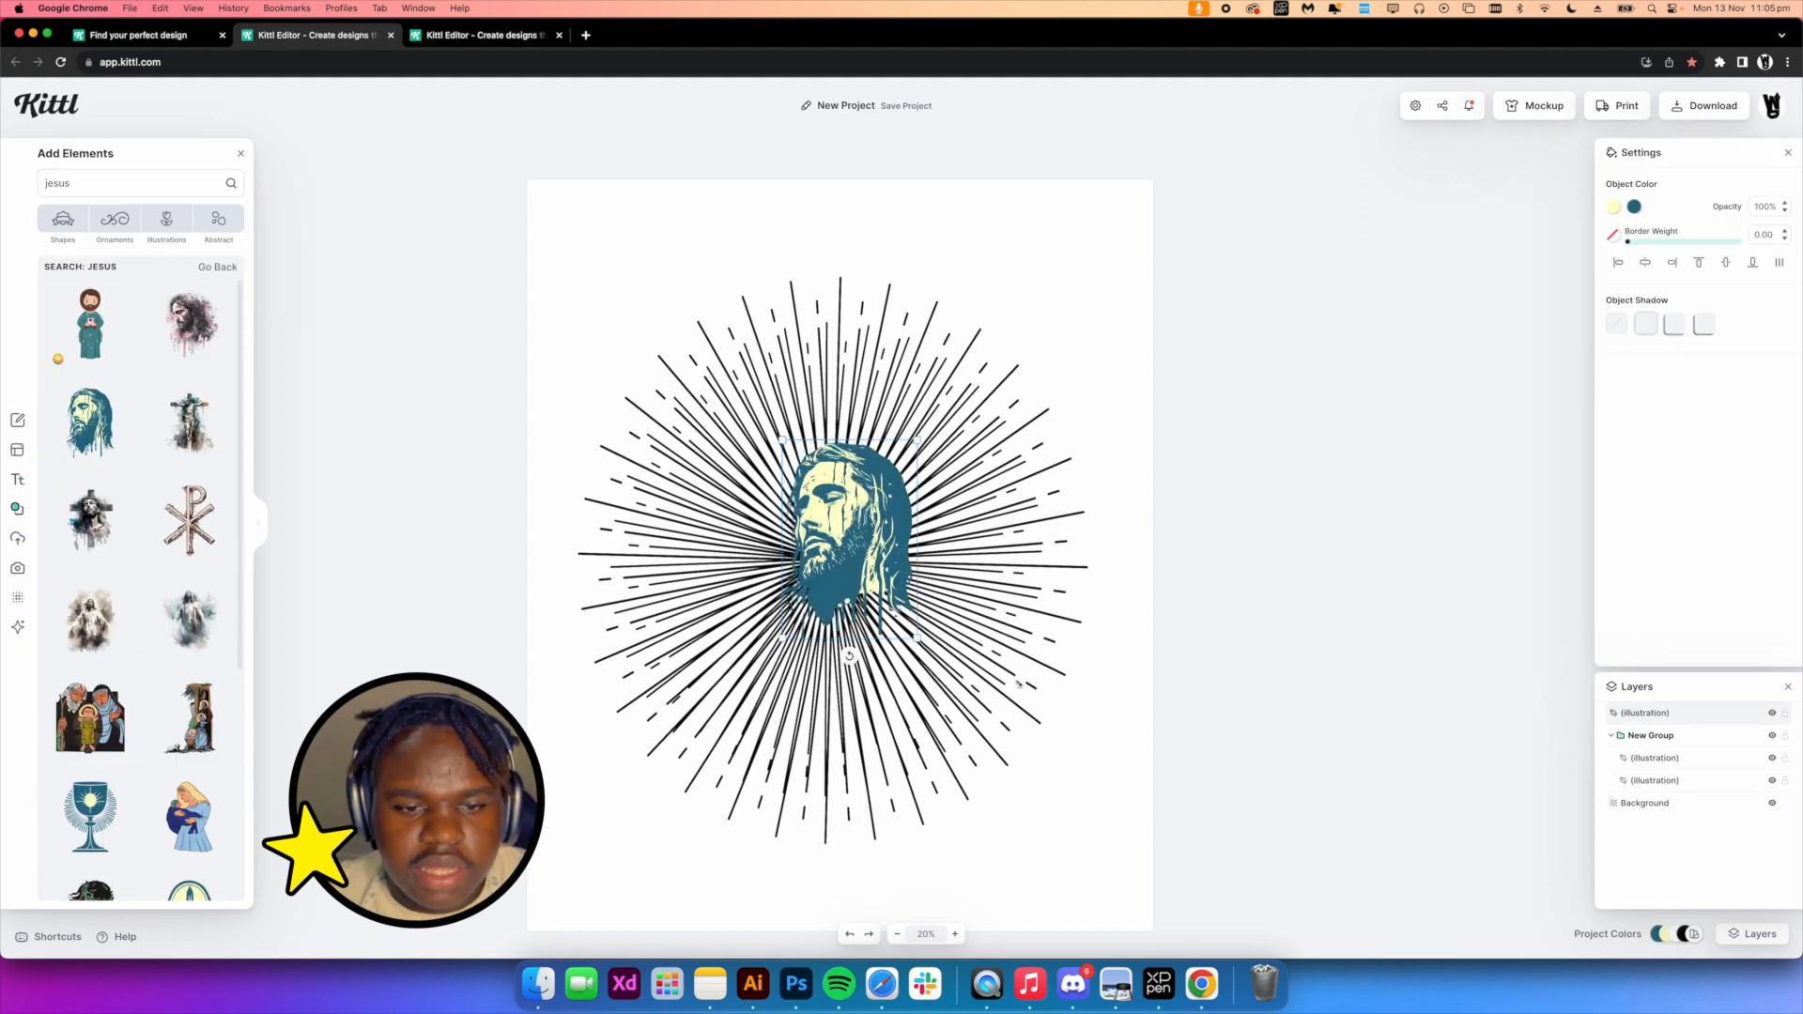
{"action": "left_click_drag", "start_coordinate": [918, 639], "coordinate": [813, 590]}
{"action": "scroll", "coordinate": [1036, 484], "scroll_direction": "up", "scroll_amount": 5}
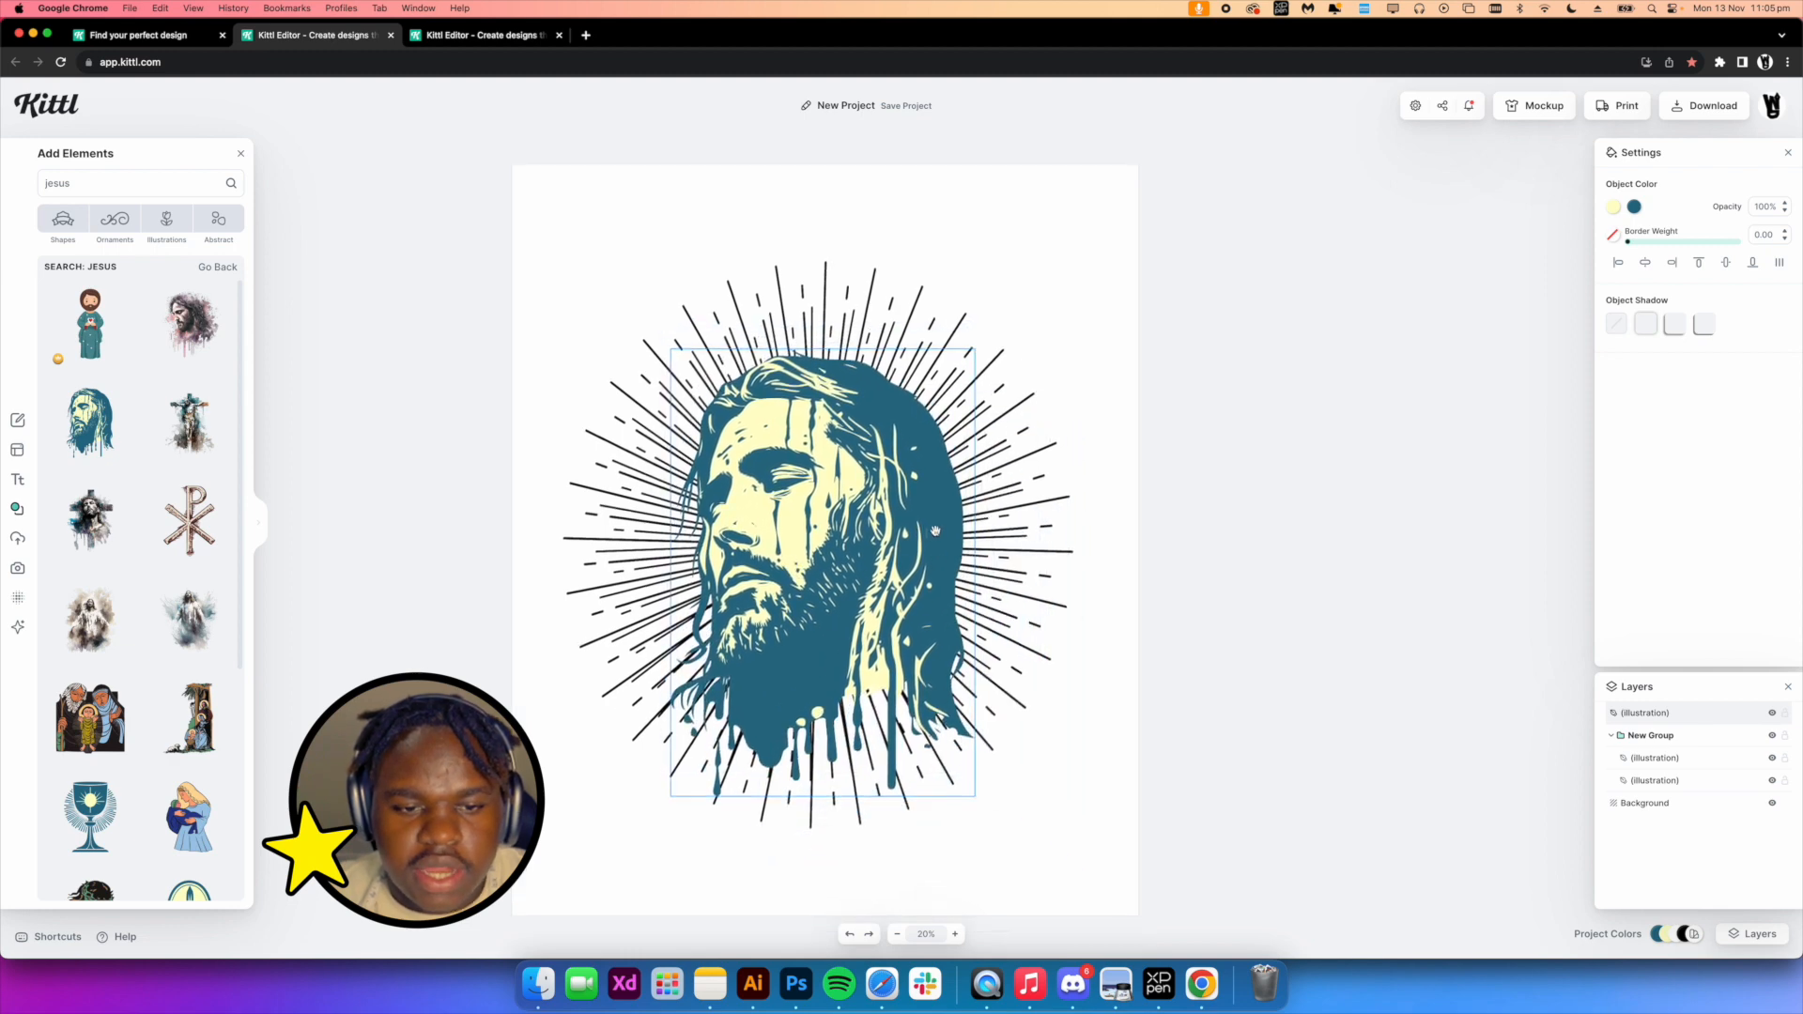
{"action": "left_click_drag", "start_coordinate": [1191, 460], "coordinate": [1238, 371]}
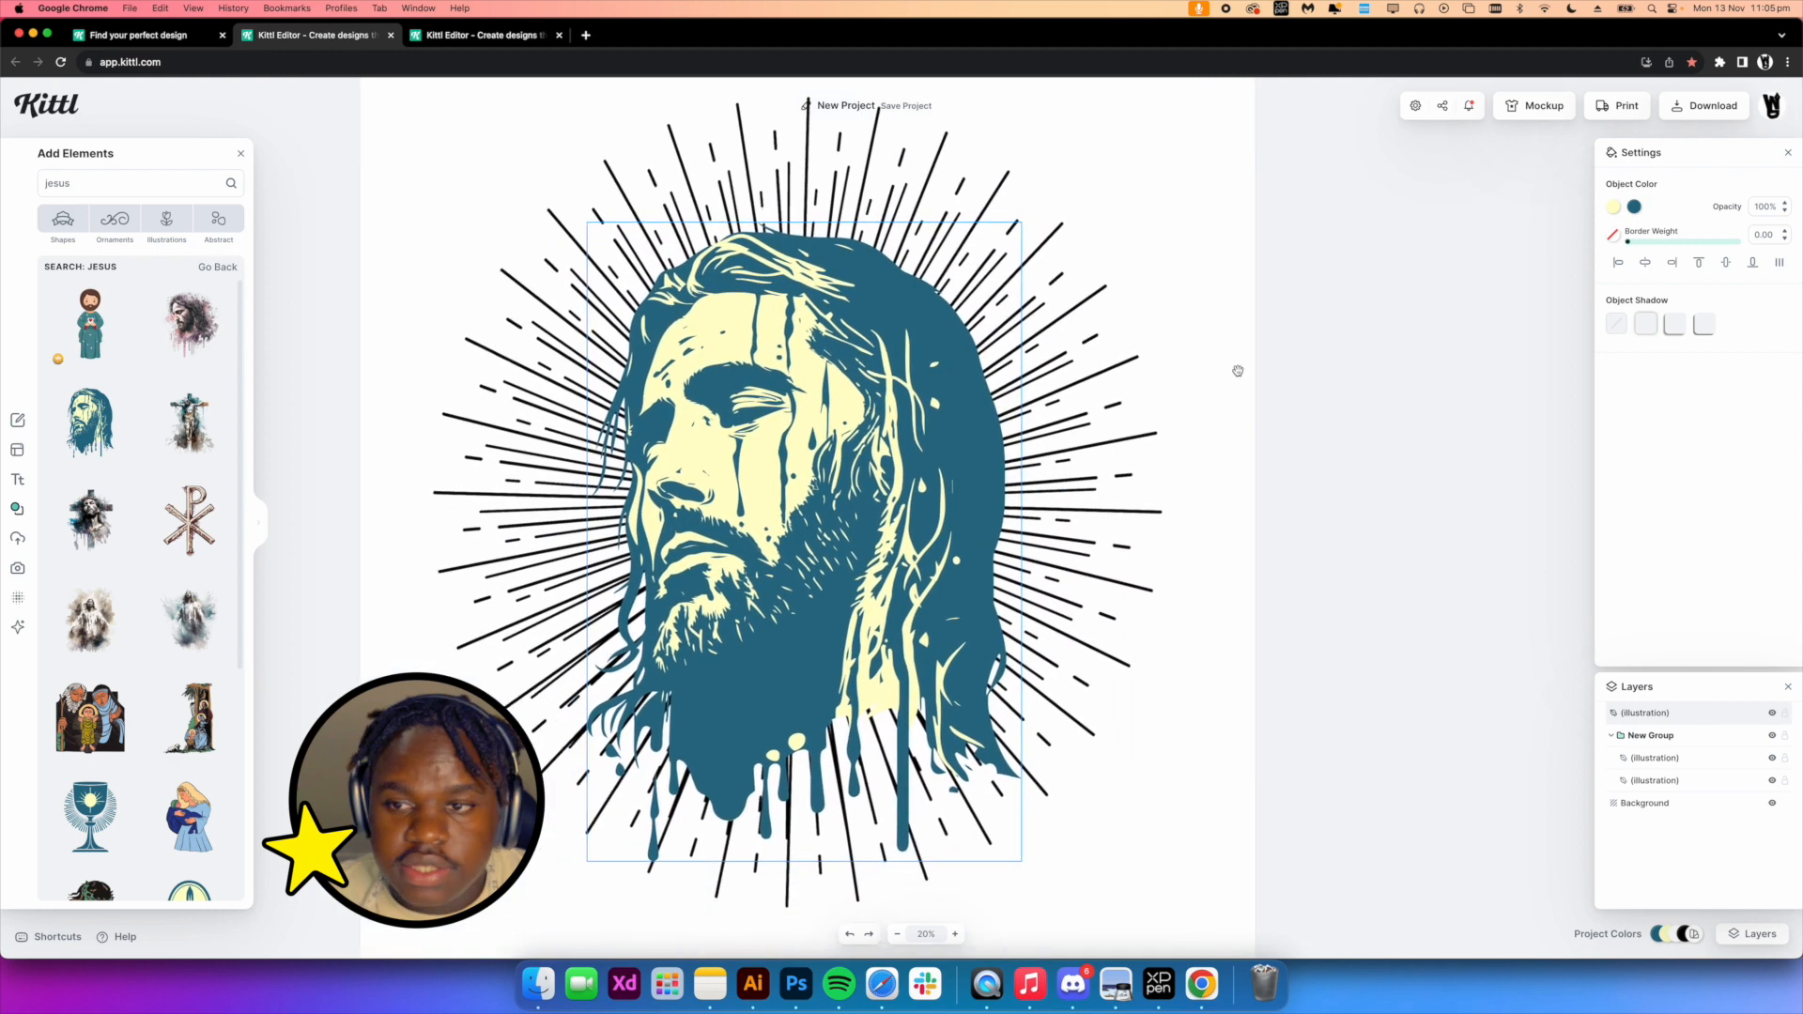
Recolor the Jesus illustration to black and white
{"action": "left_click", "coordinate": [1614, 207]}
{"action": "left_click_drag", "start_coordinate": [1477, 325], "coordinate": [1407, 226]}
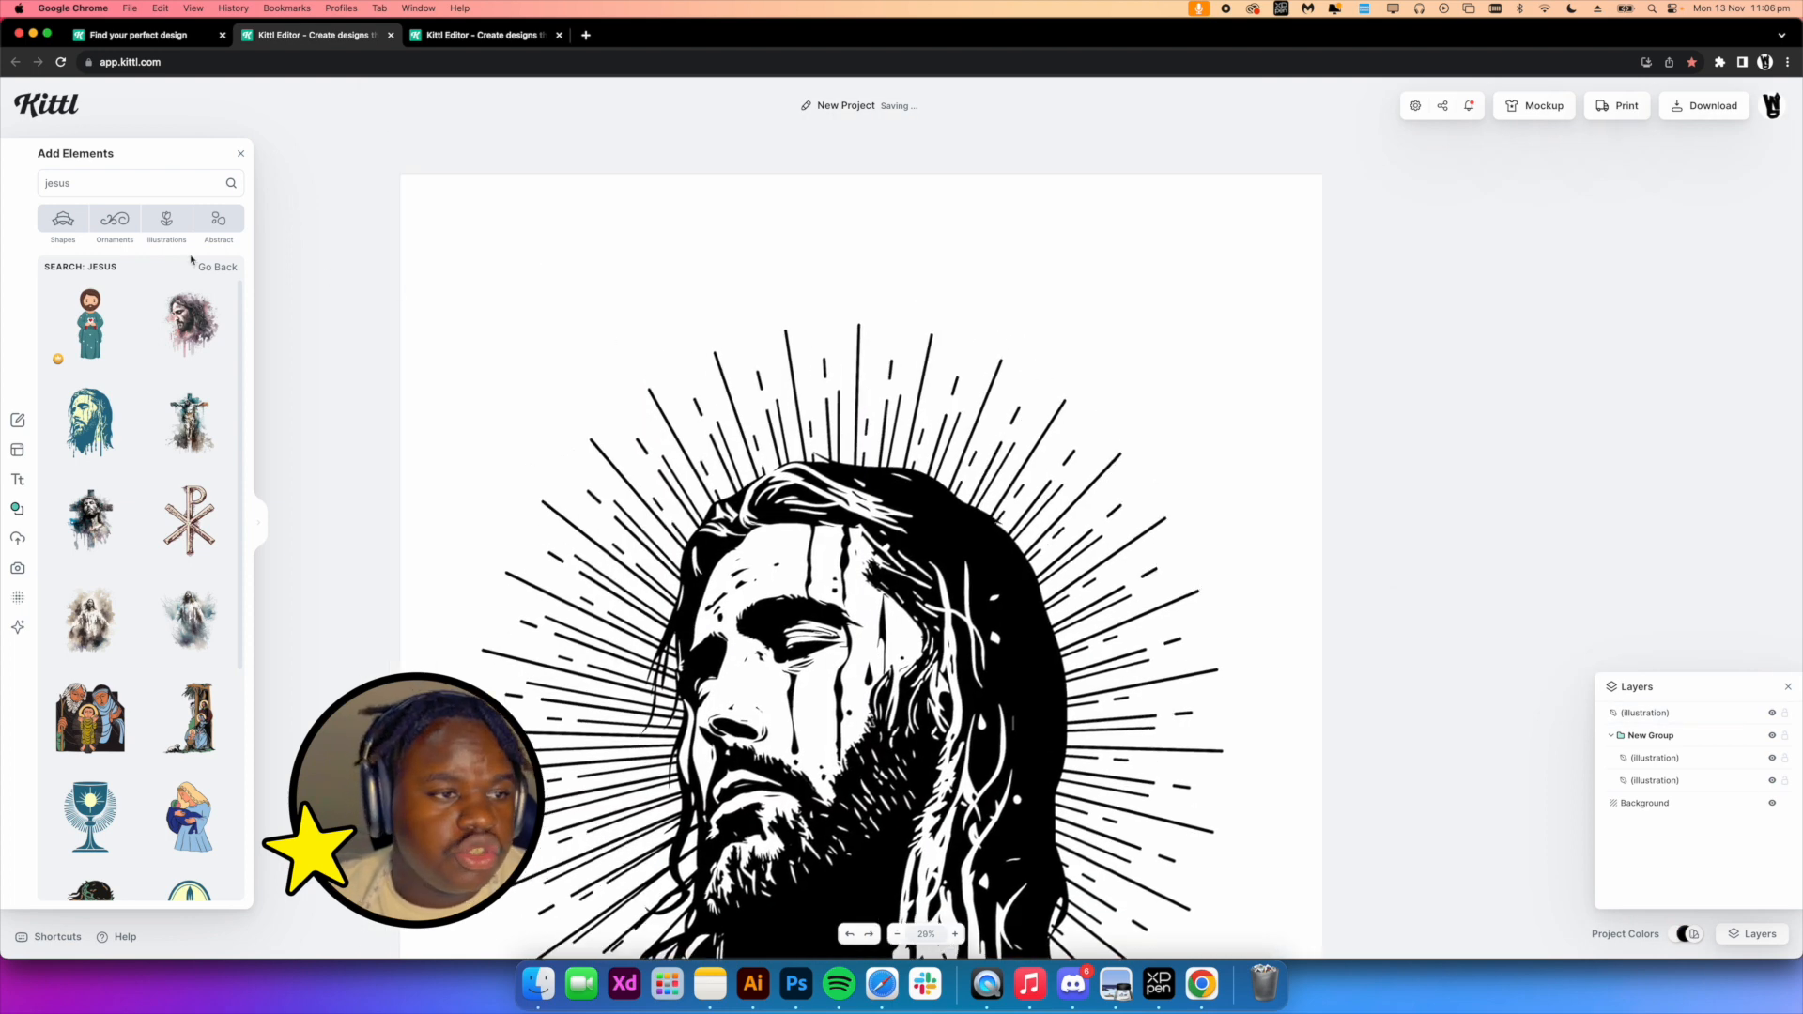
Add a headline at the top of the page reading hellstar
{"action": "left_click", "coordinate": [16, 479]}
{"action": "left_click", "coordinate": [141, 183]}
{"action": "double_click", "coordinate": [903, 230]}
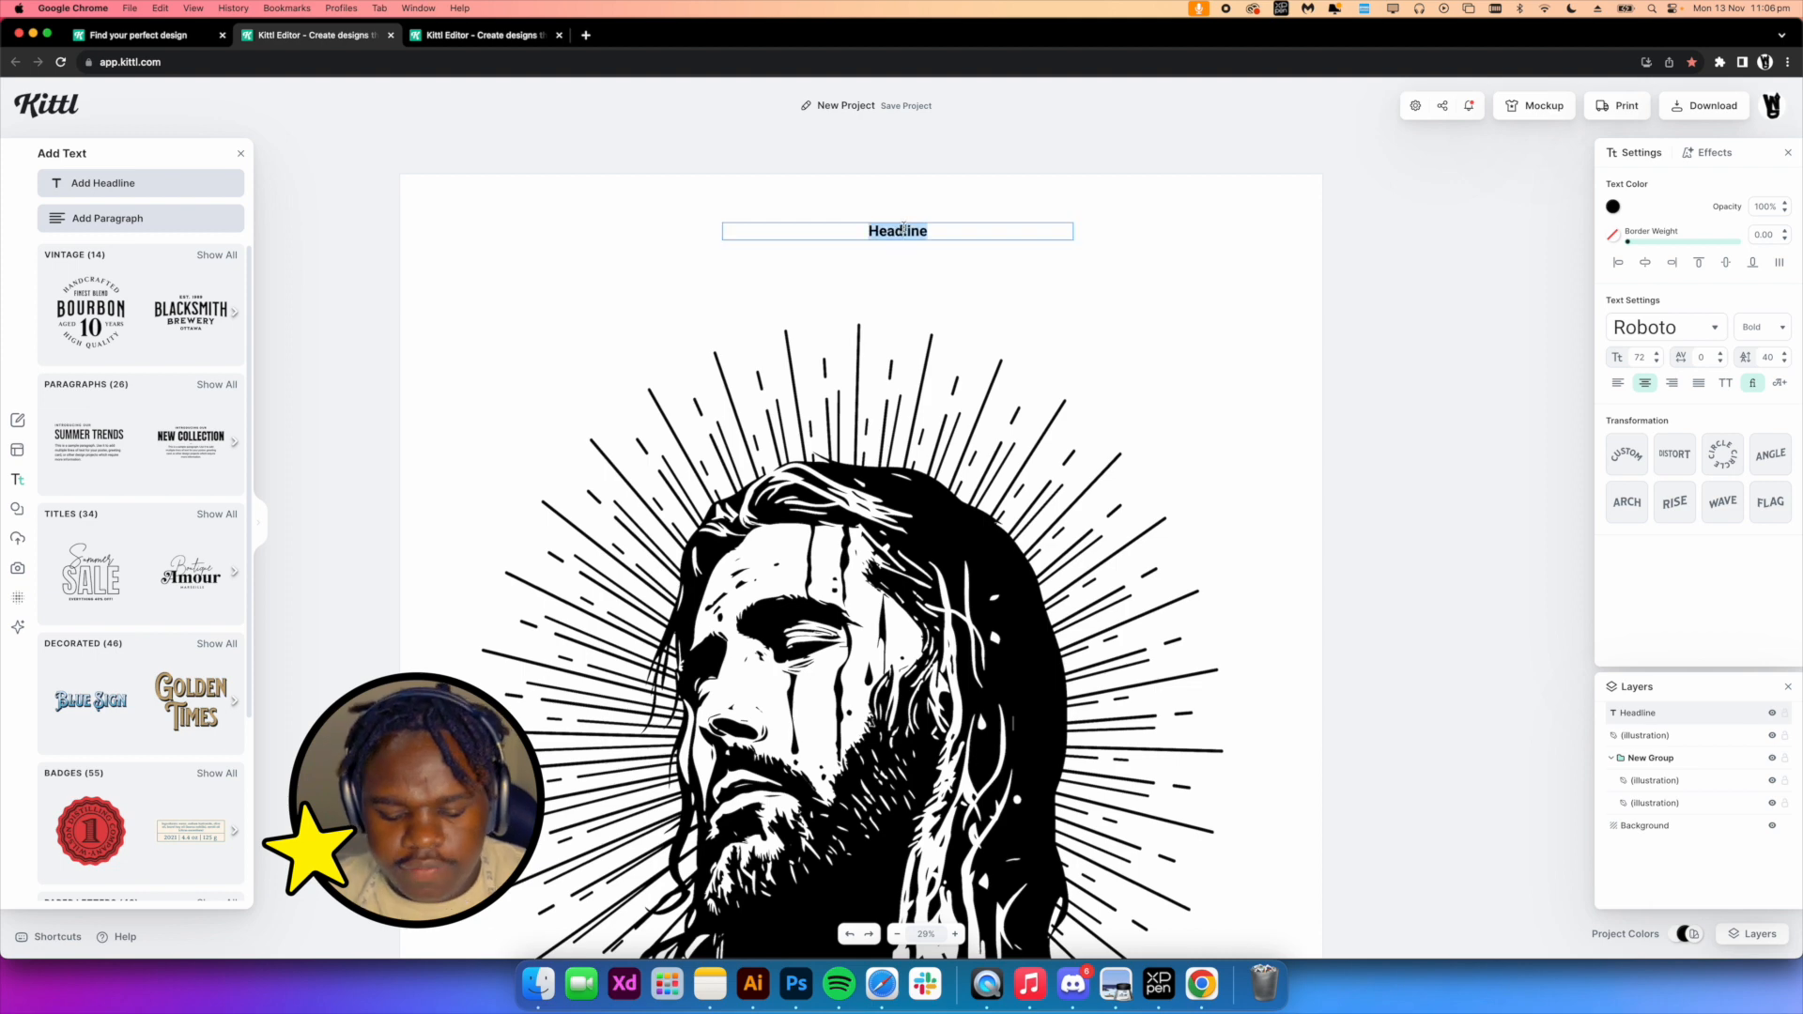
{"action": "type", "text": "hellstar"}
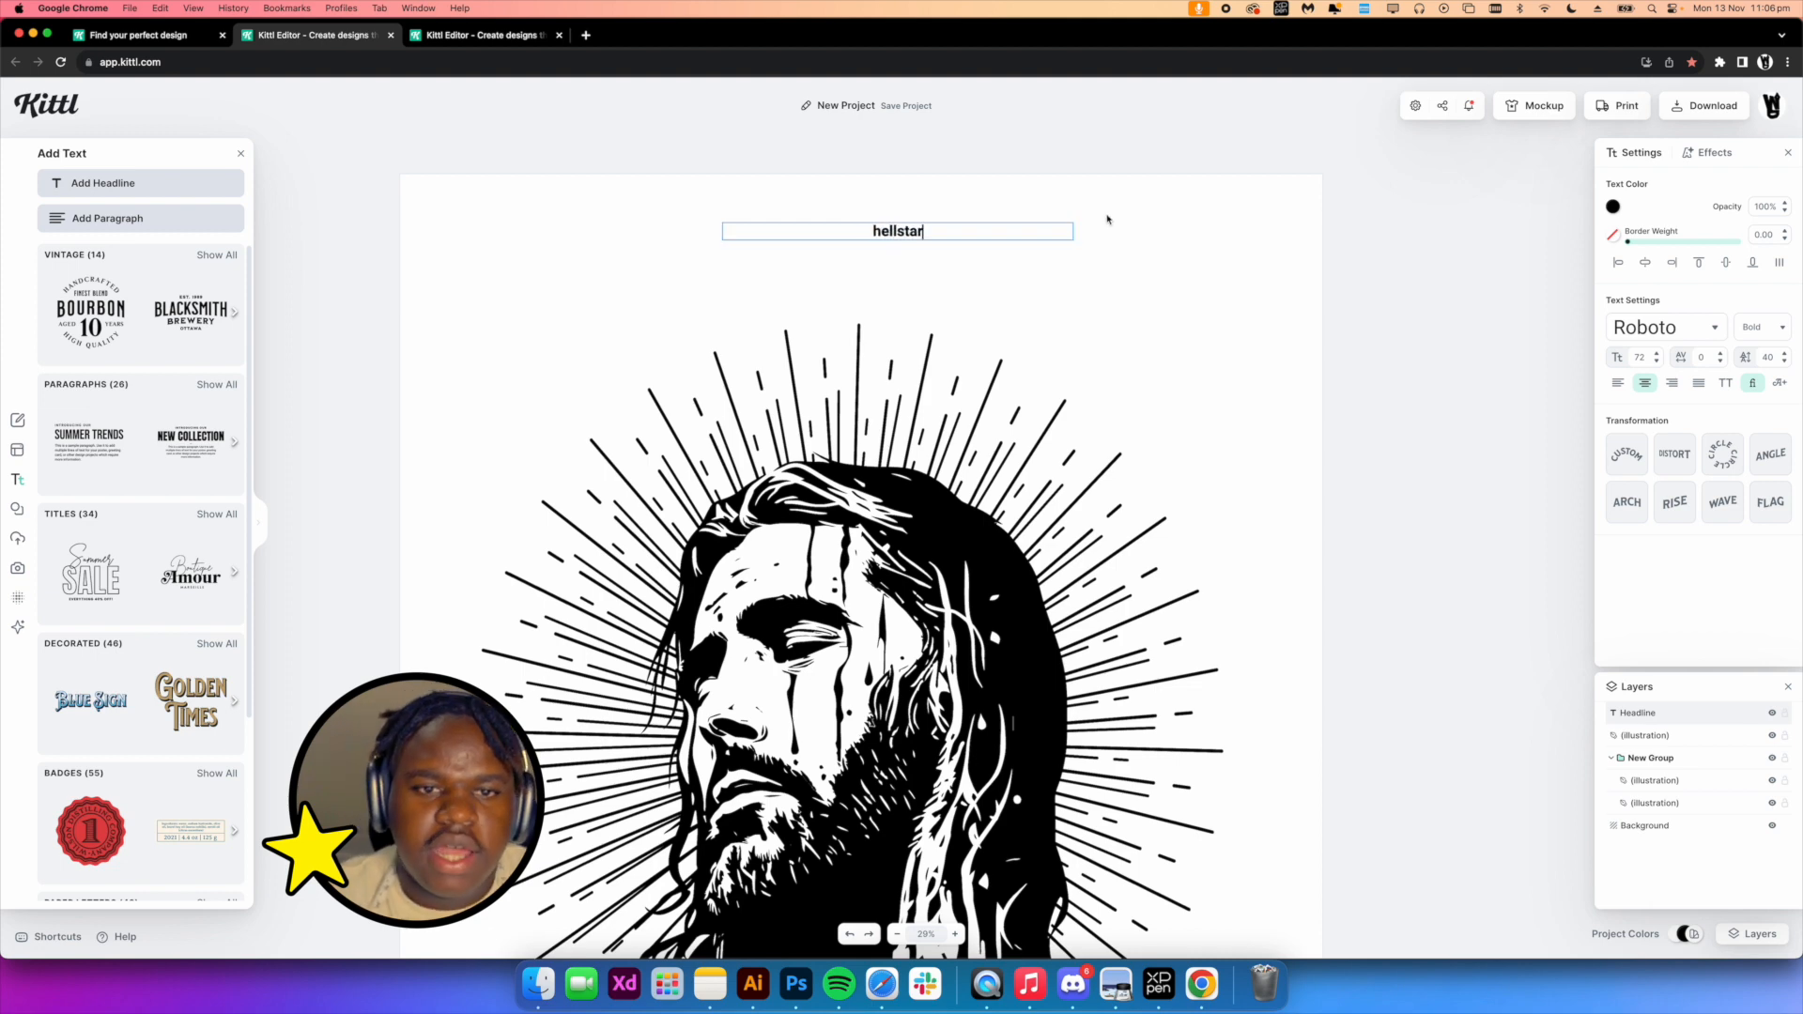
Nudge the headline upward and set its font to Broken Wings
{"action": "left_click_drag", "start_coordinate": [1091, 294], "coordinate": [908, 267]}
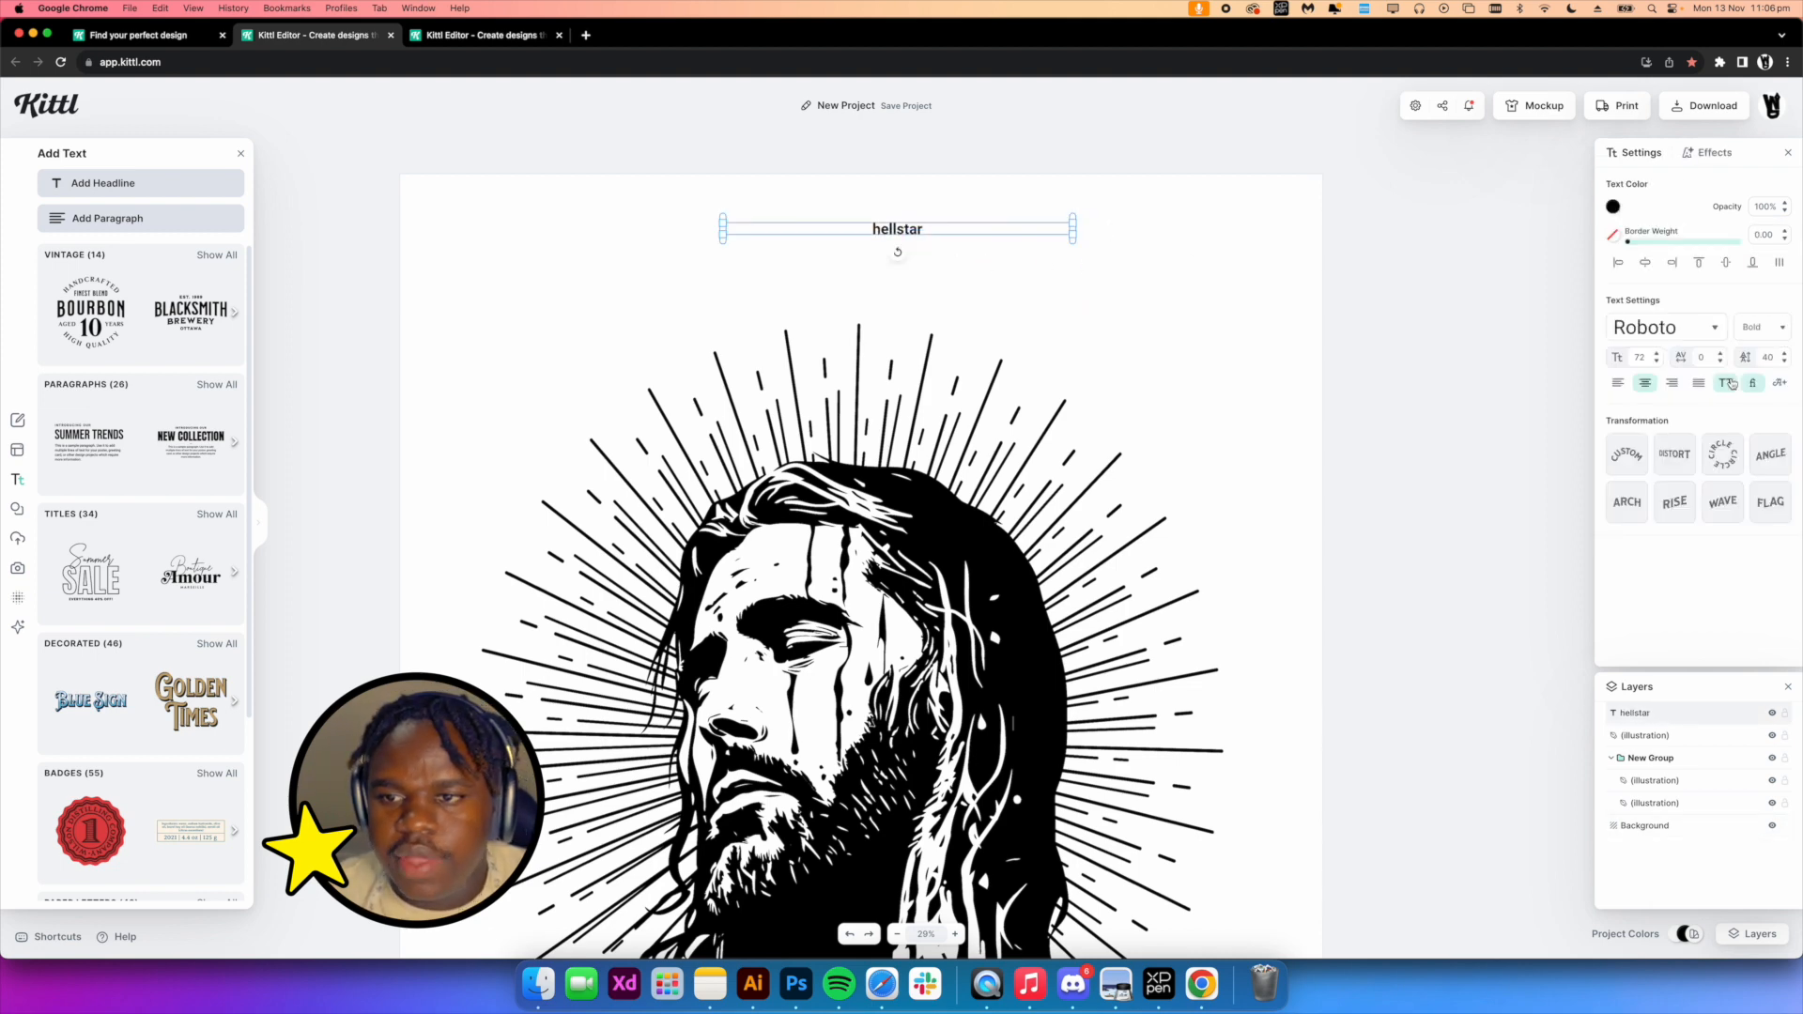
{"action": "left_click", "coordinate": [1681, 328]}
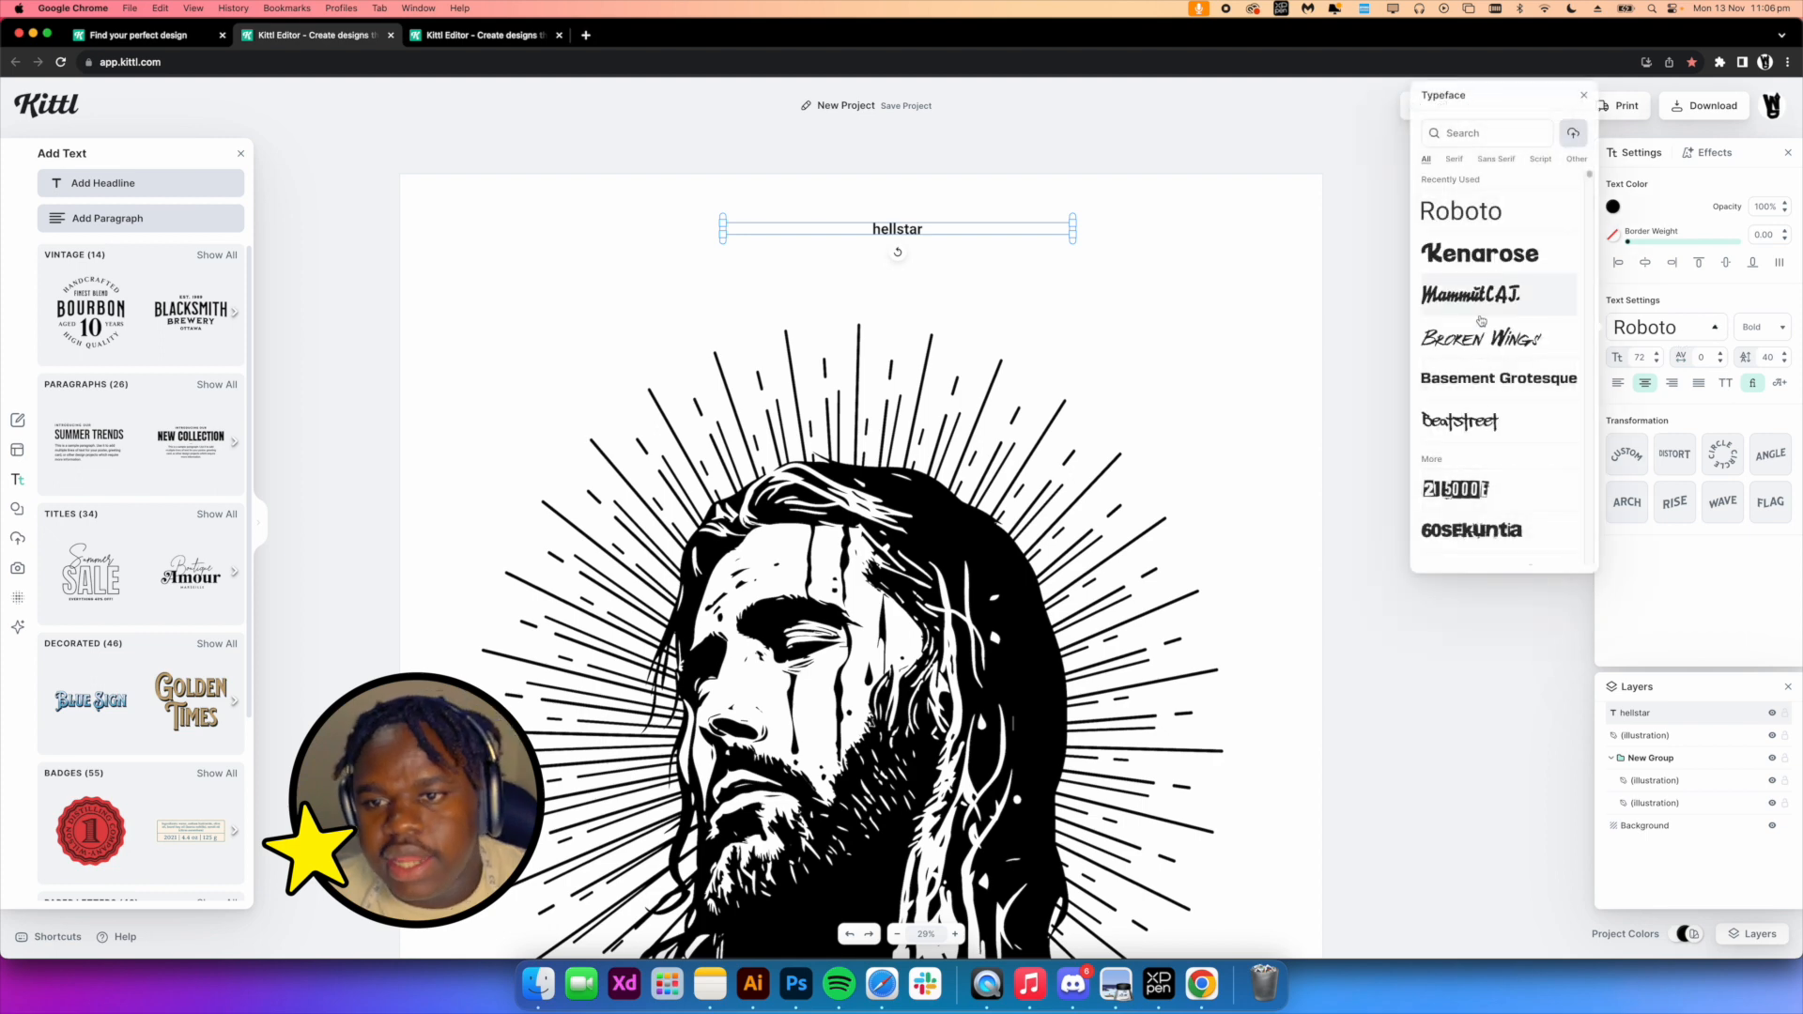
{"action": "left_click", "coordinate": [1483, 340]}
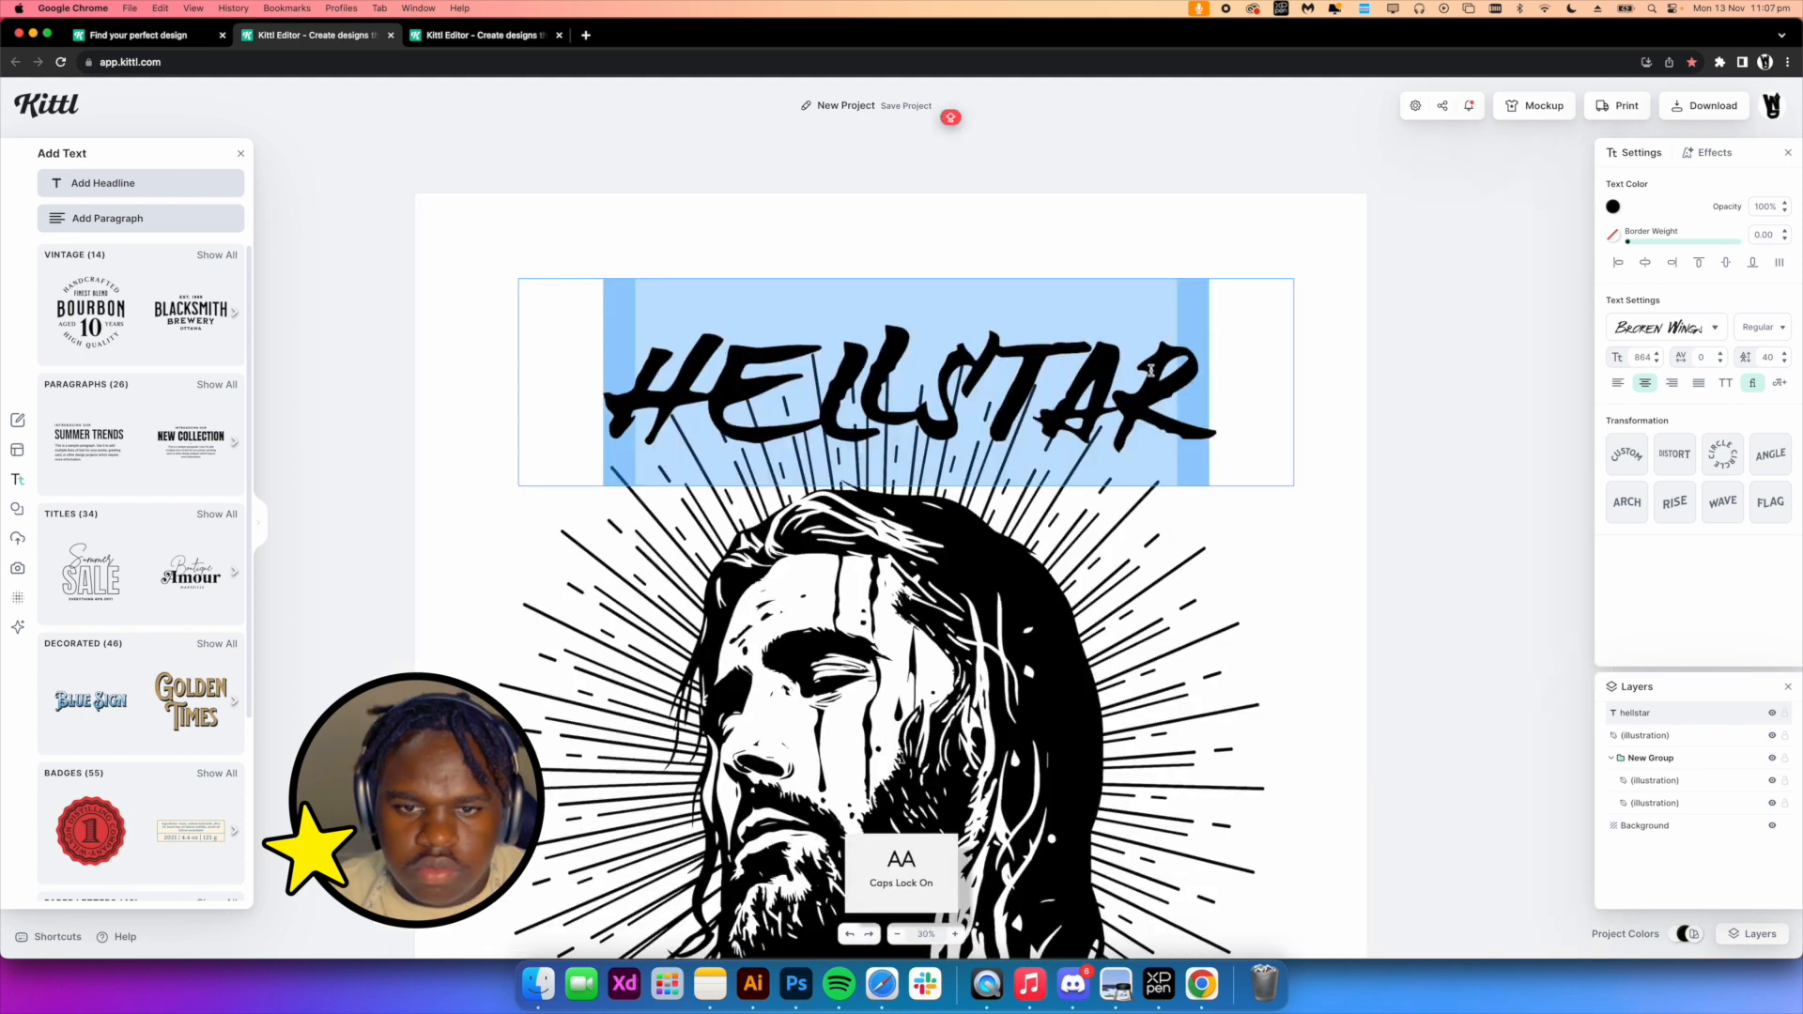
Retype the headline's last and first letters as capital R and H
{"action": "double_click", "coordinate": [1169, 358]}
{"action": "left_click_drag", "start_coordinate": [1142, 374], "coordinate": [1227, 381]}
{"action": "type", "text": "R"}
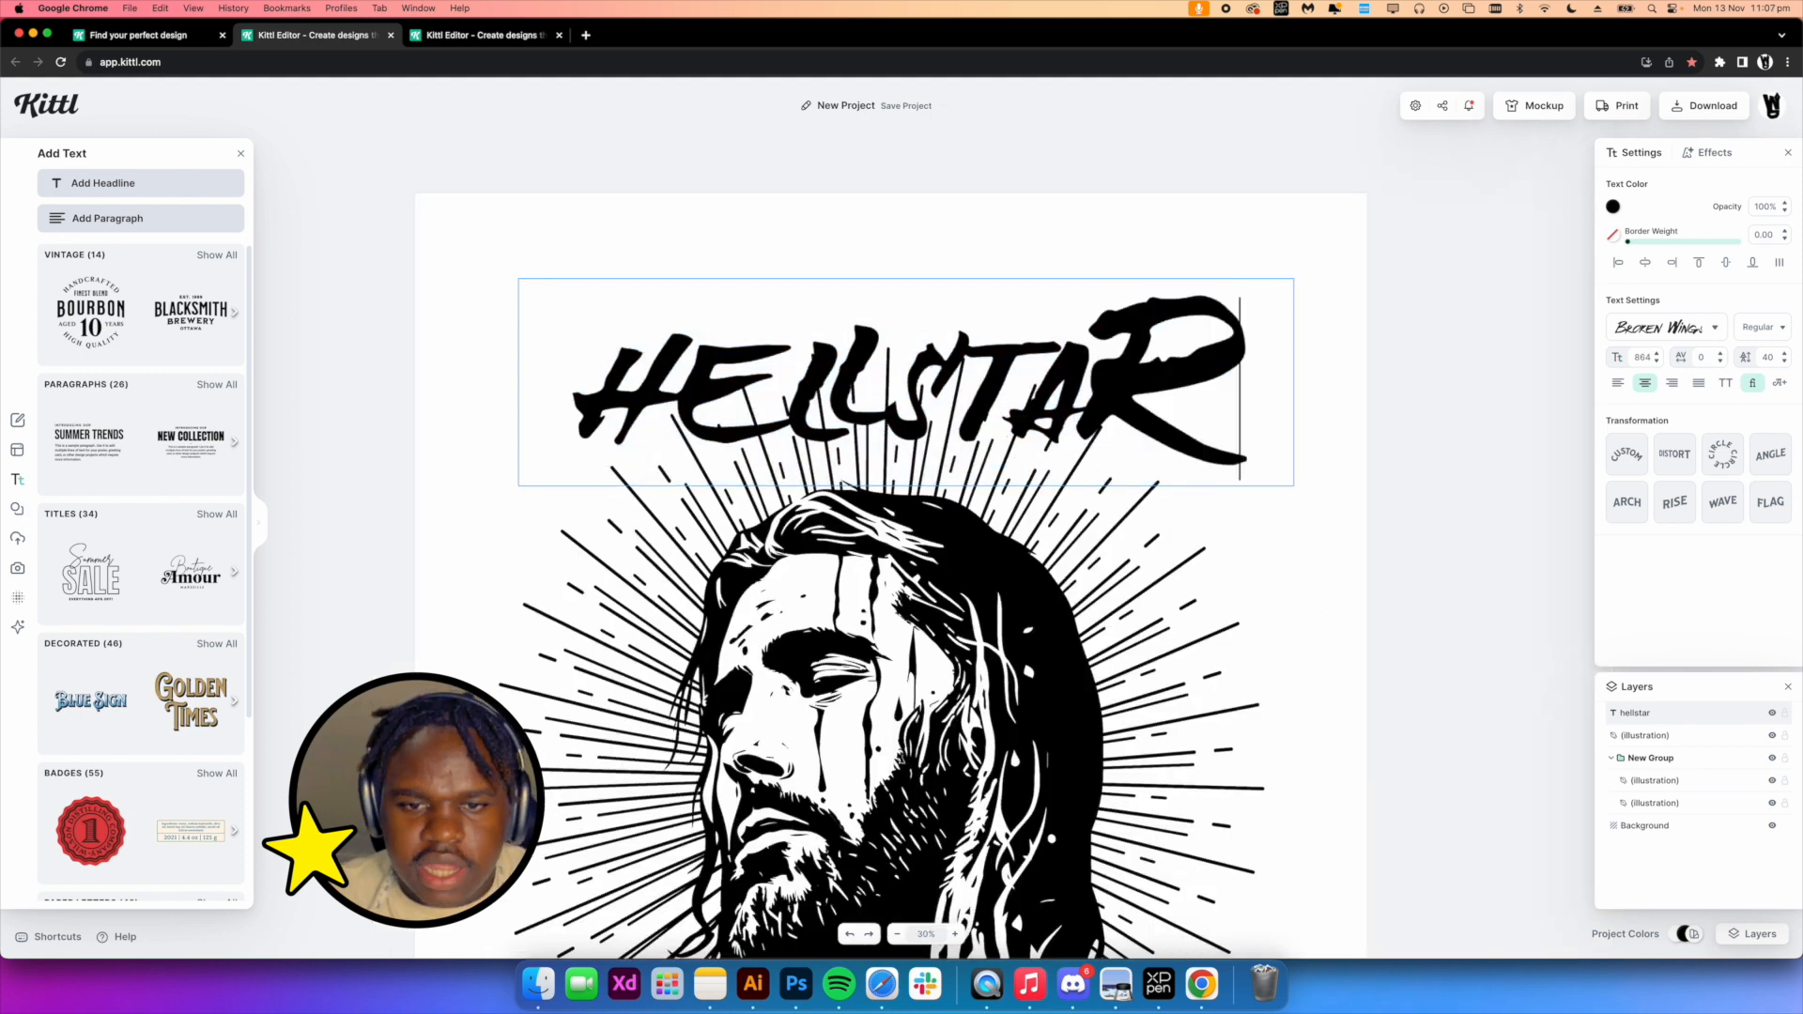
{"action": "left_click_drag", "start_coordinate": [657, 383], "coordinate": [575, 383]}
{"action": "type", "text": "H"}
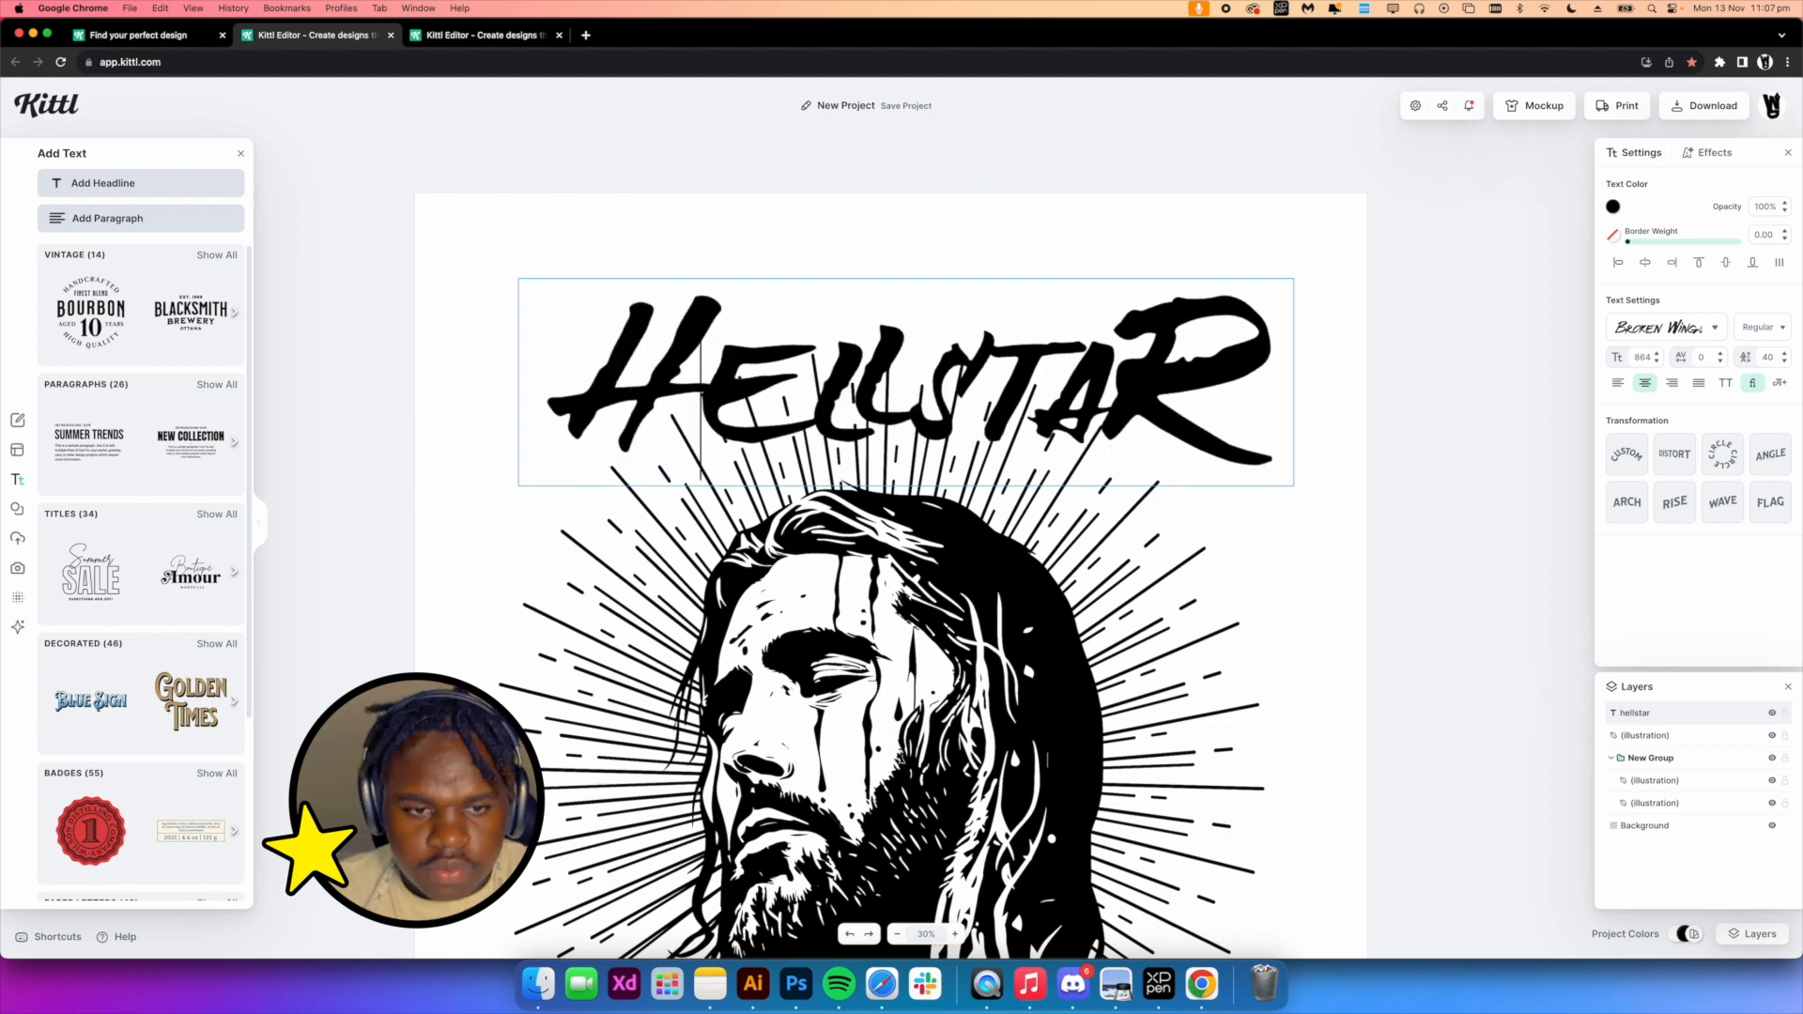
Give the headline a block shadow effect with an outline width of 25 and an offset of 4
{"action": "key", "text": "Escape"}
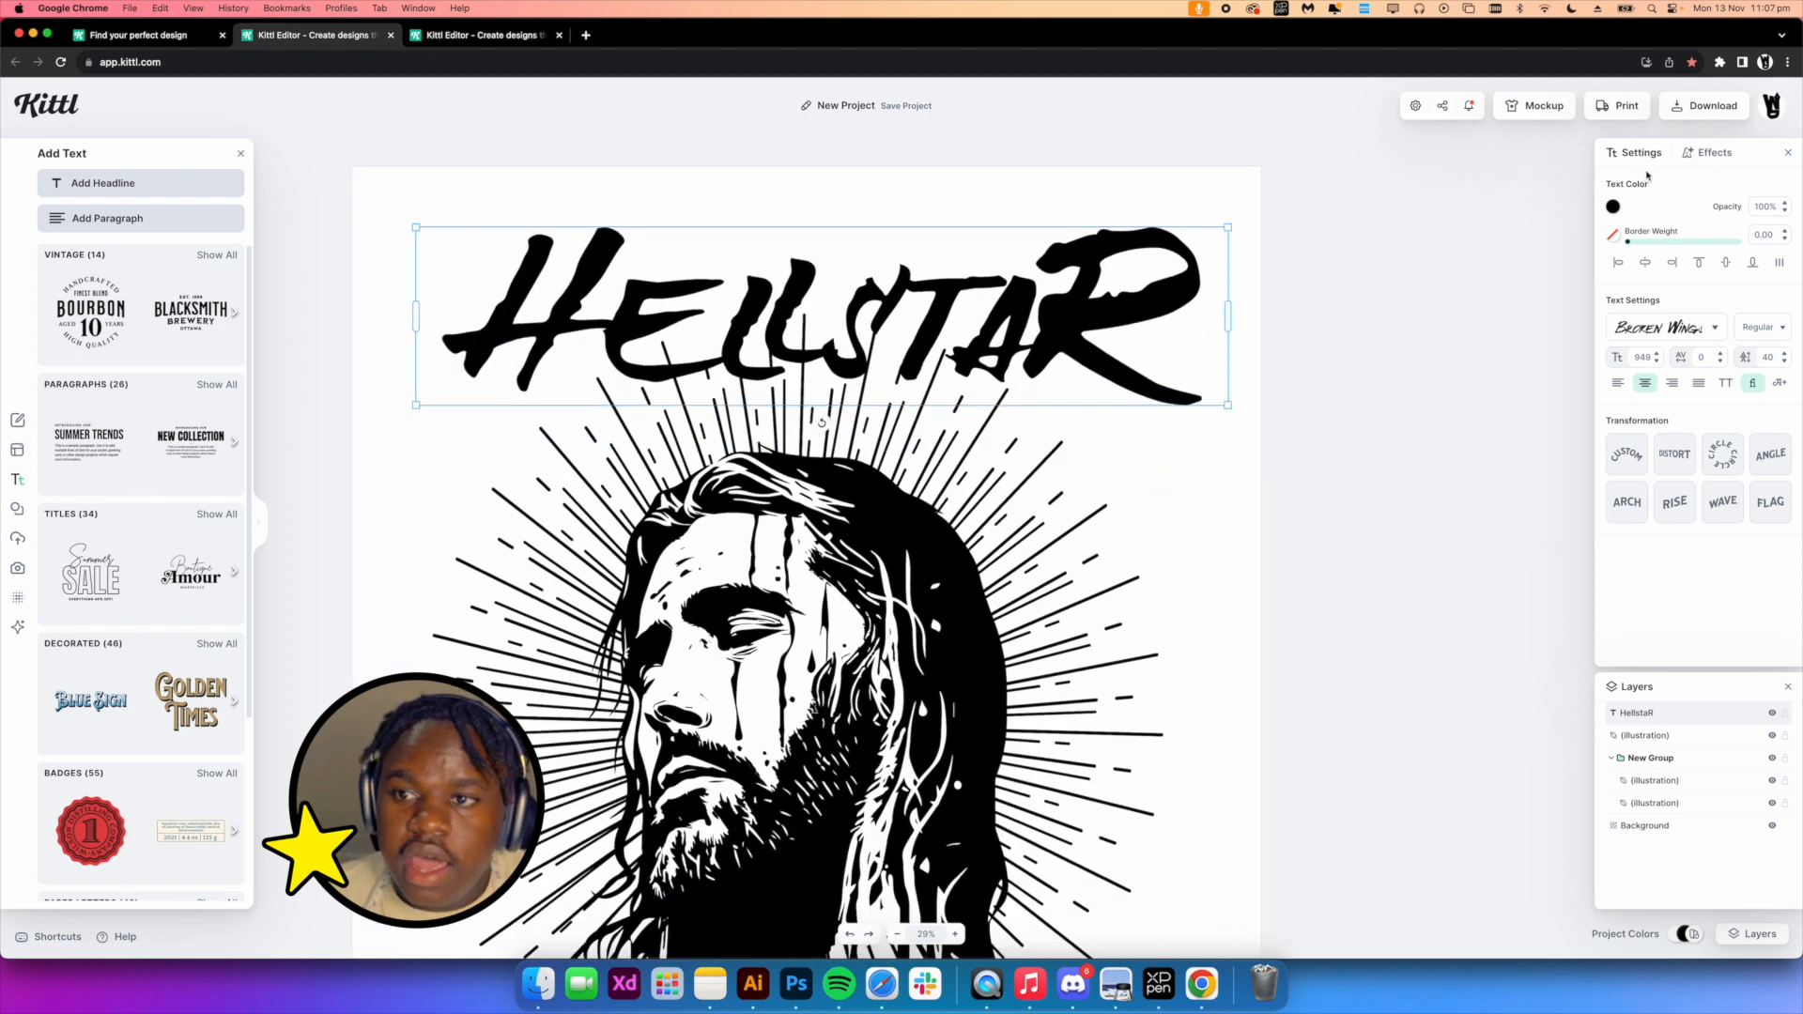
{"action": "left_click", "coordinate": [1713, 153]}
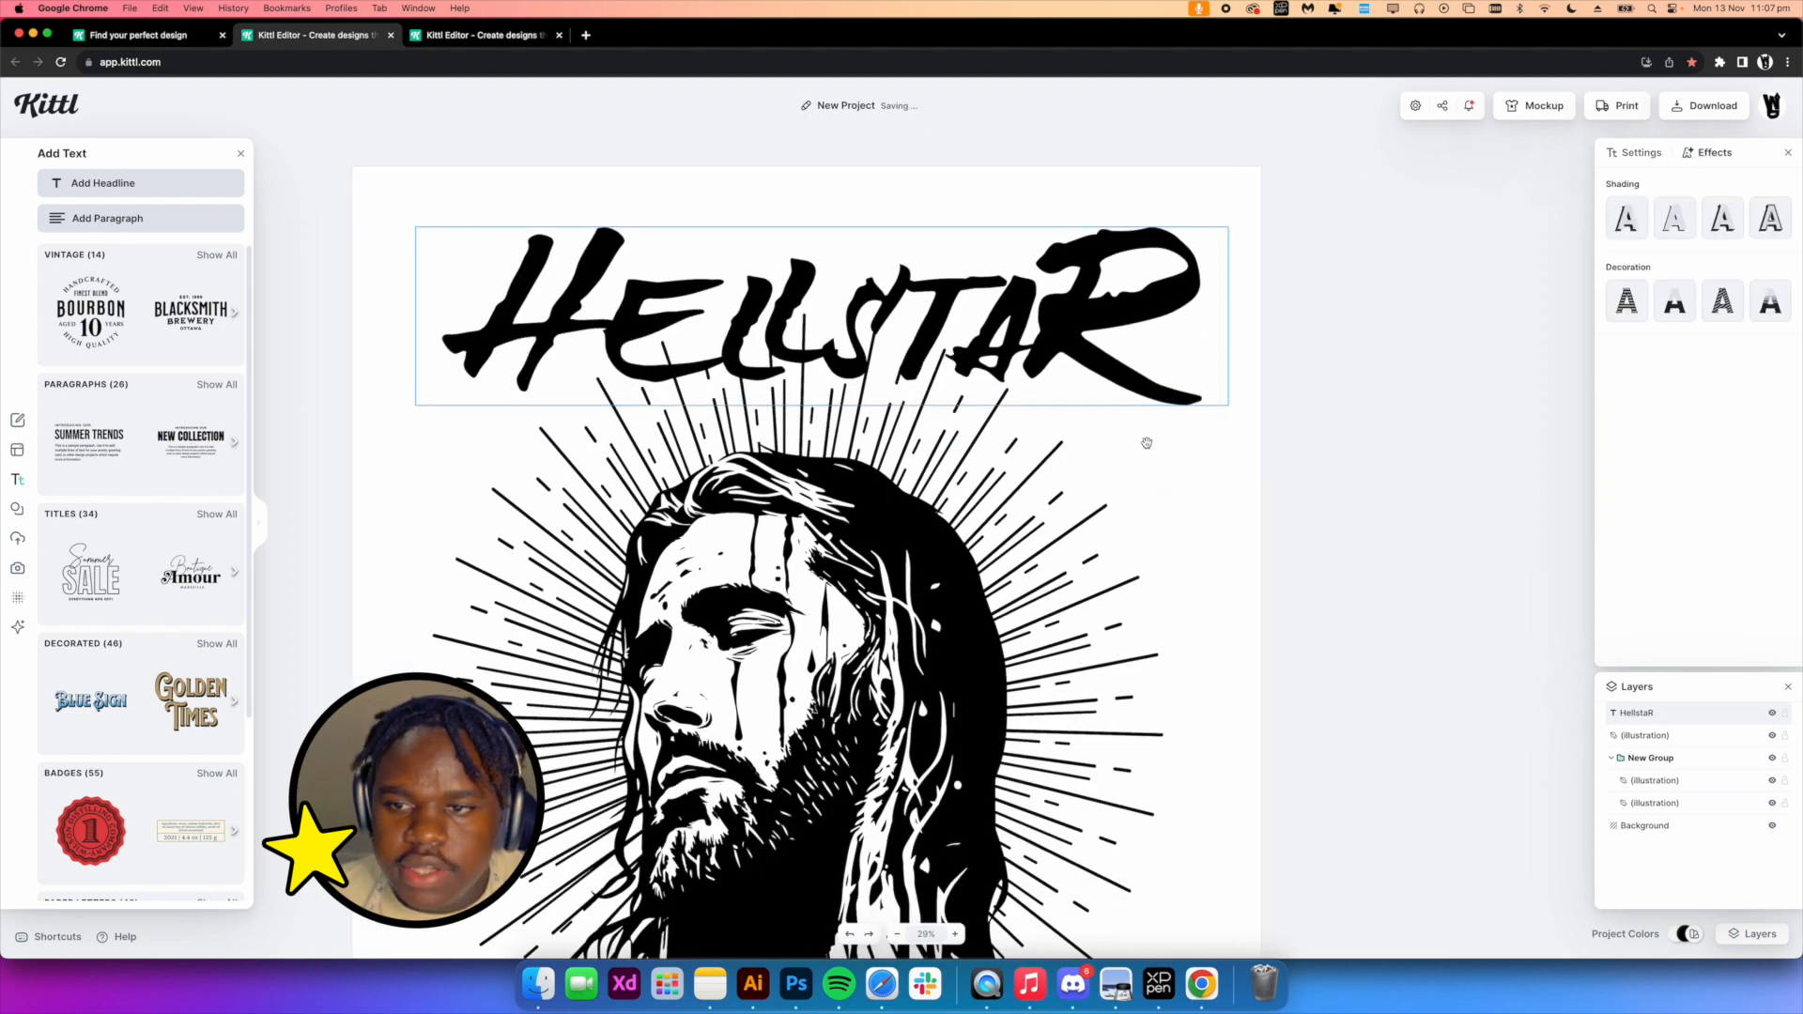
{"action": "scroll", "coordinate": [1148, 435], "scroll_direction": "right", "scroll_amount": 1}
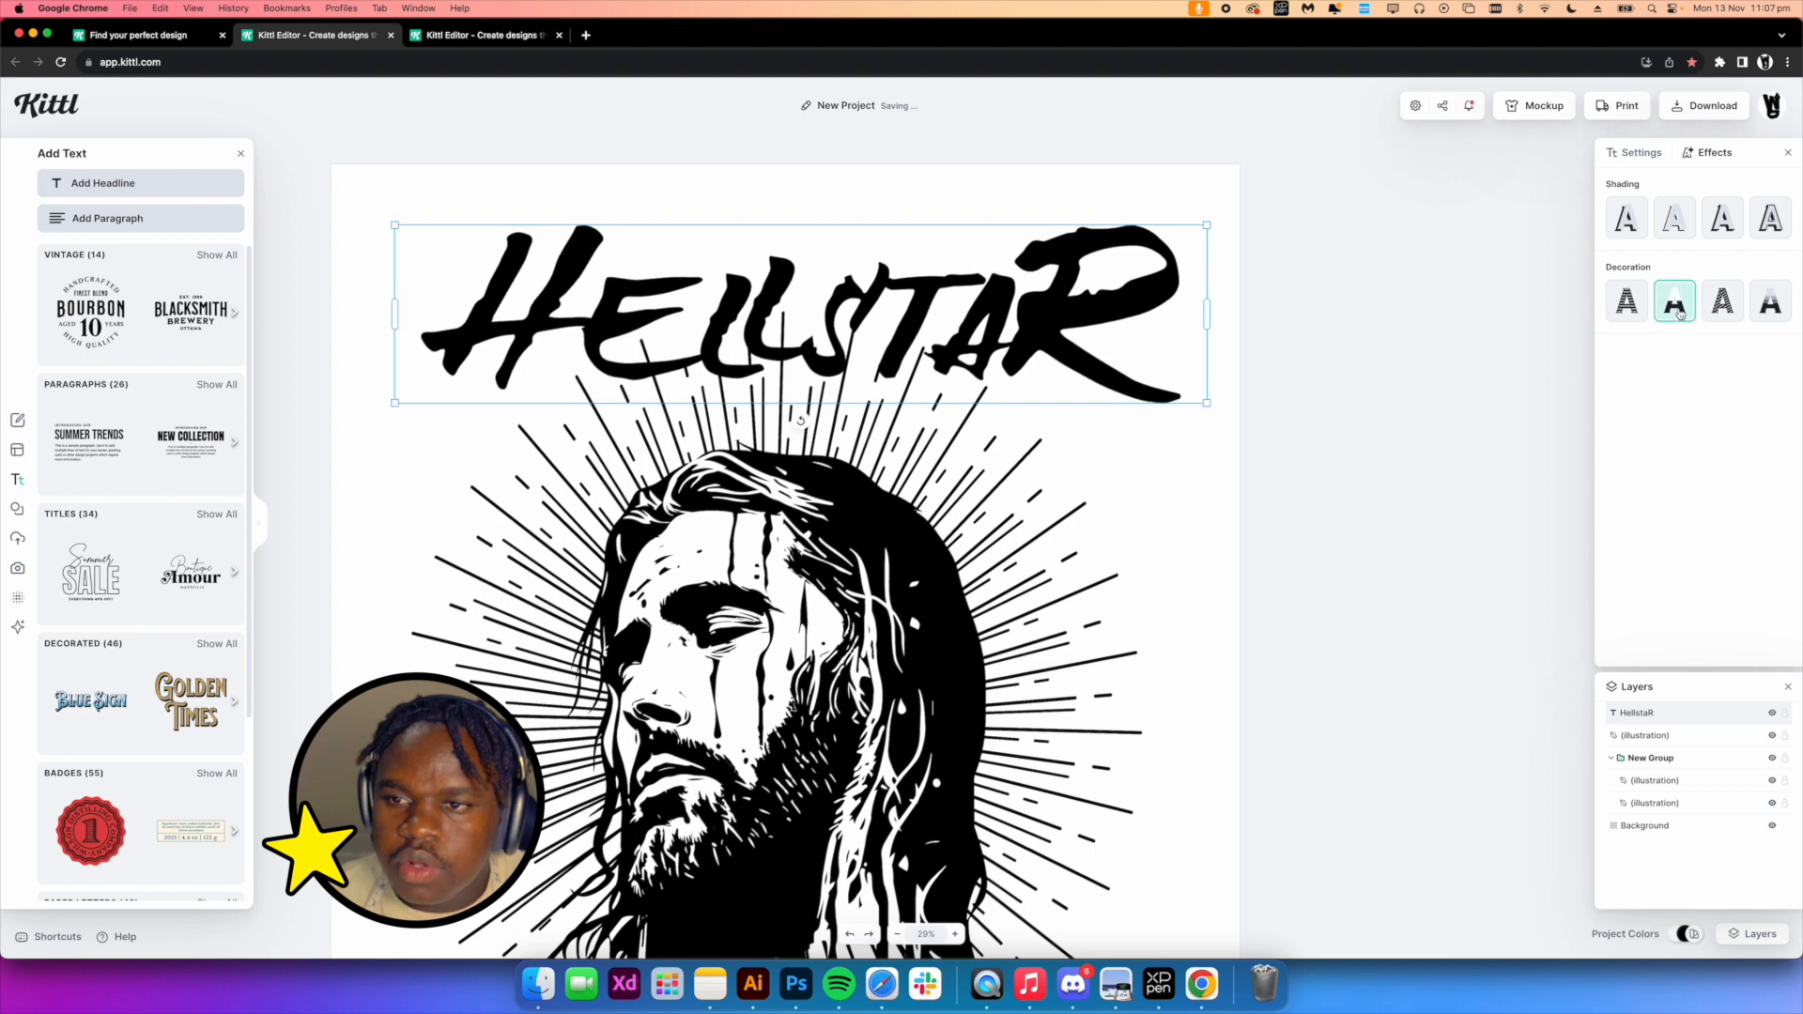
{"action": "left_click", "coordinate": [1722, 218]}
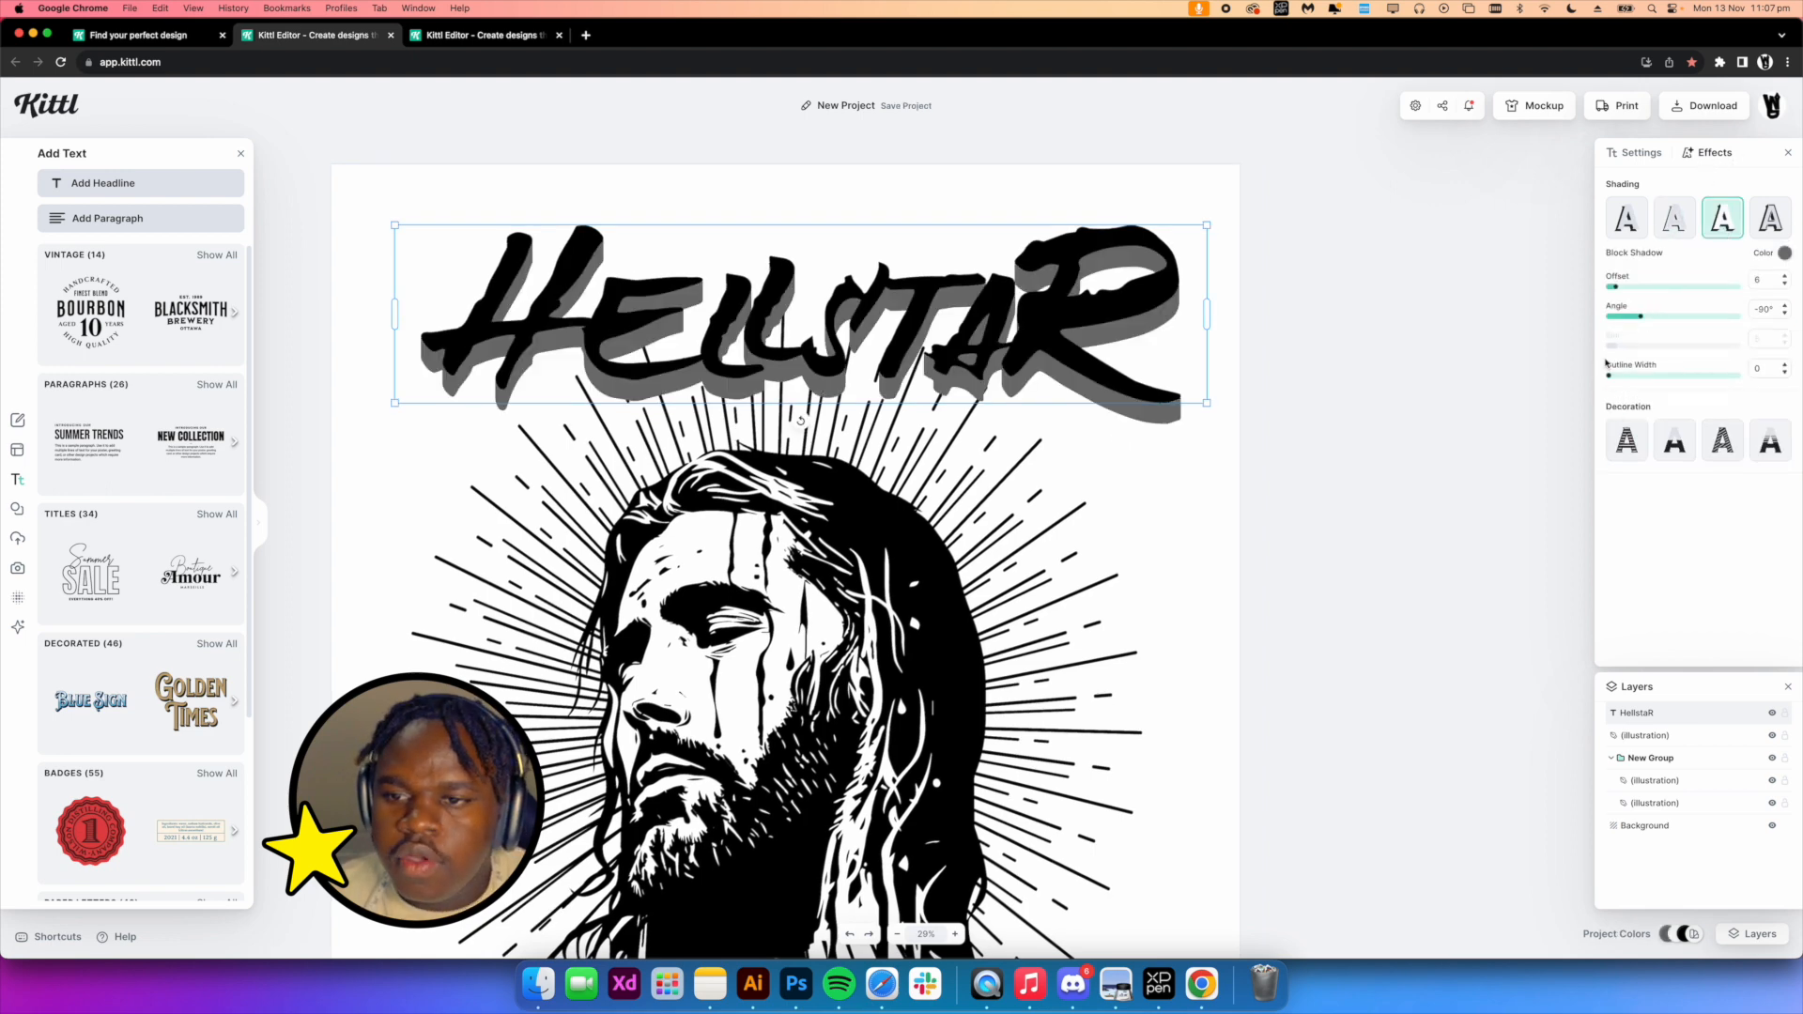
{"action": "left_click_drag", "start_coordinate": [1611, 381], "coordinate": [1641, 380]}
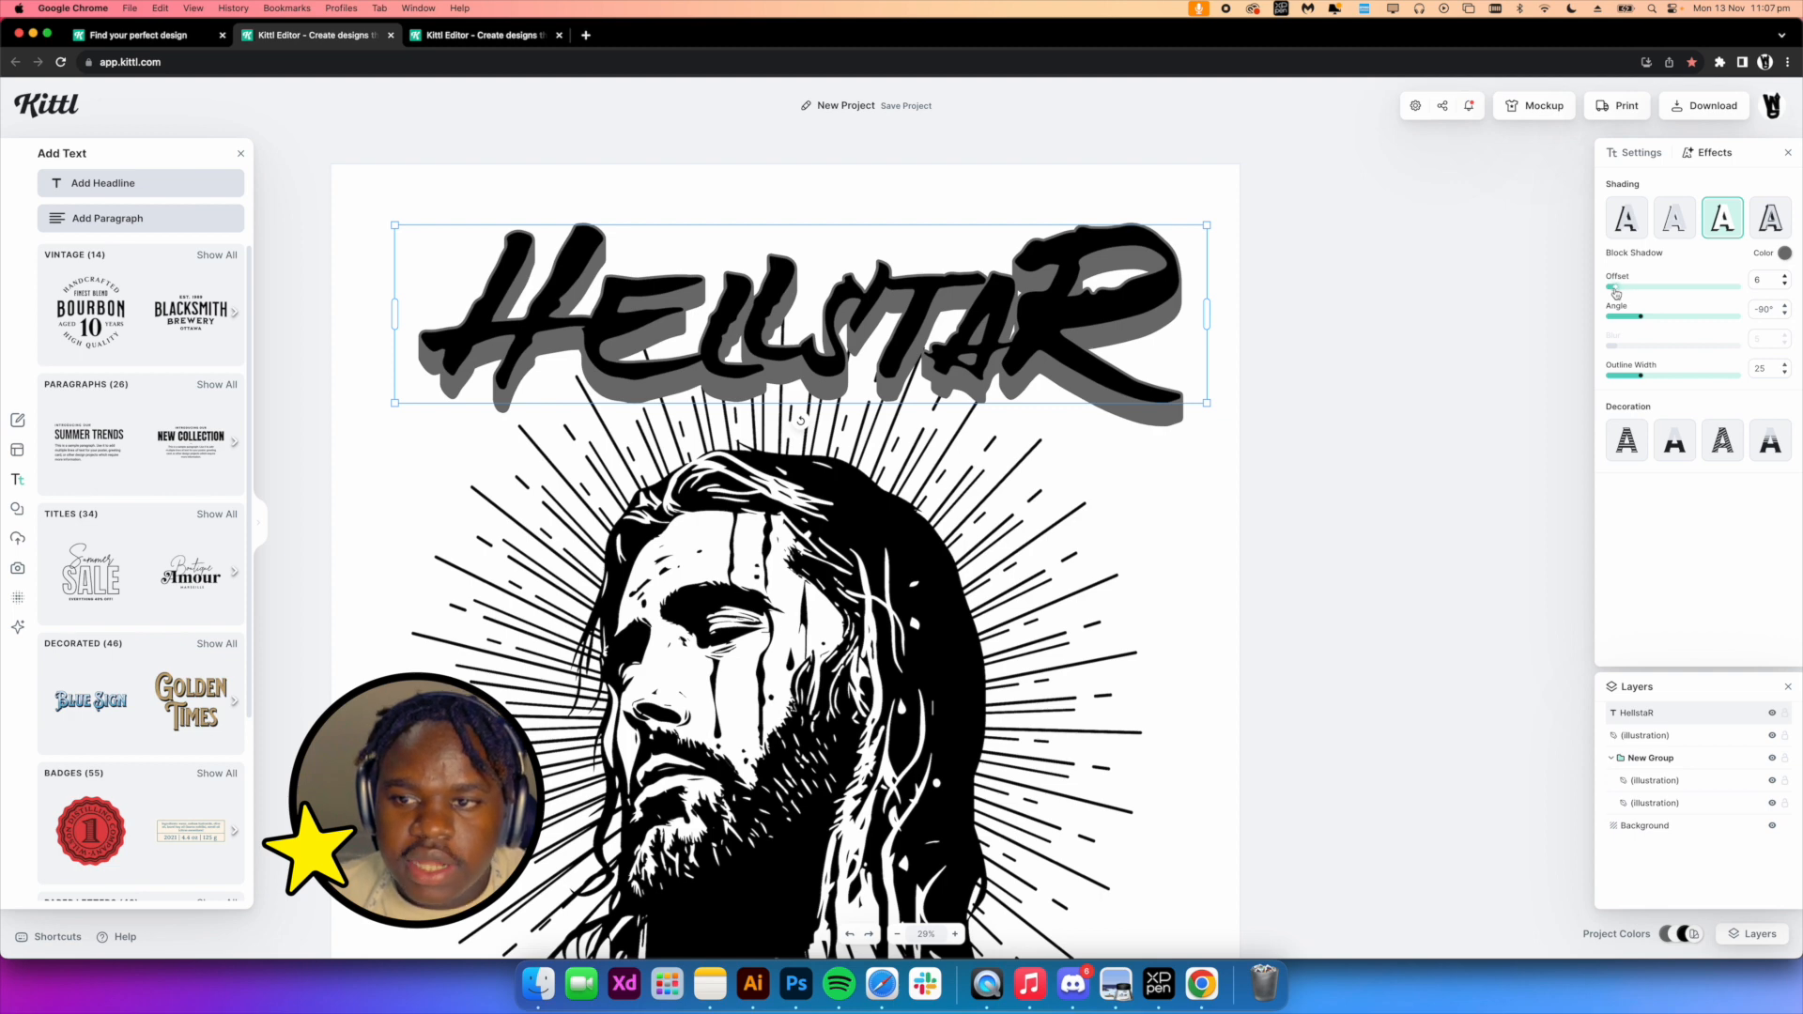
{"action": "left_click_drag", "start_coordinate": [1616, 294], "coordinate": [1639, 319]}
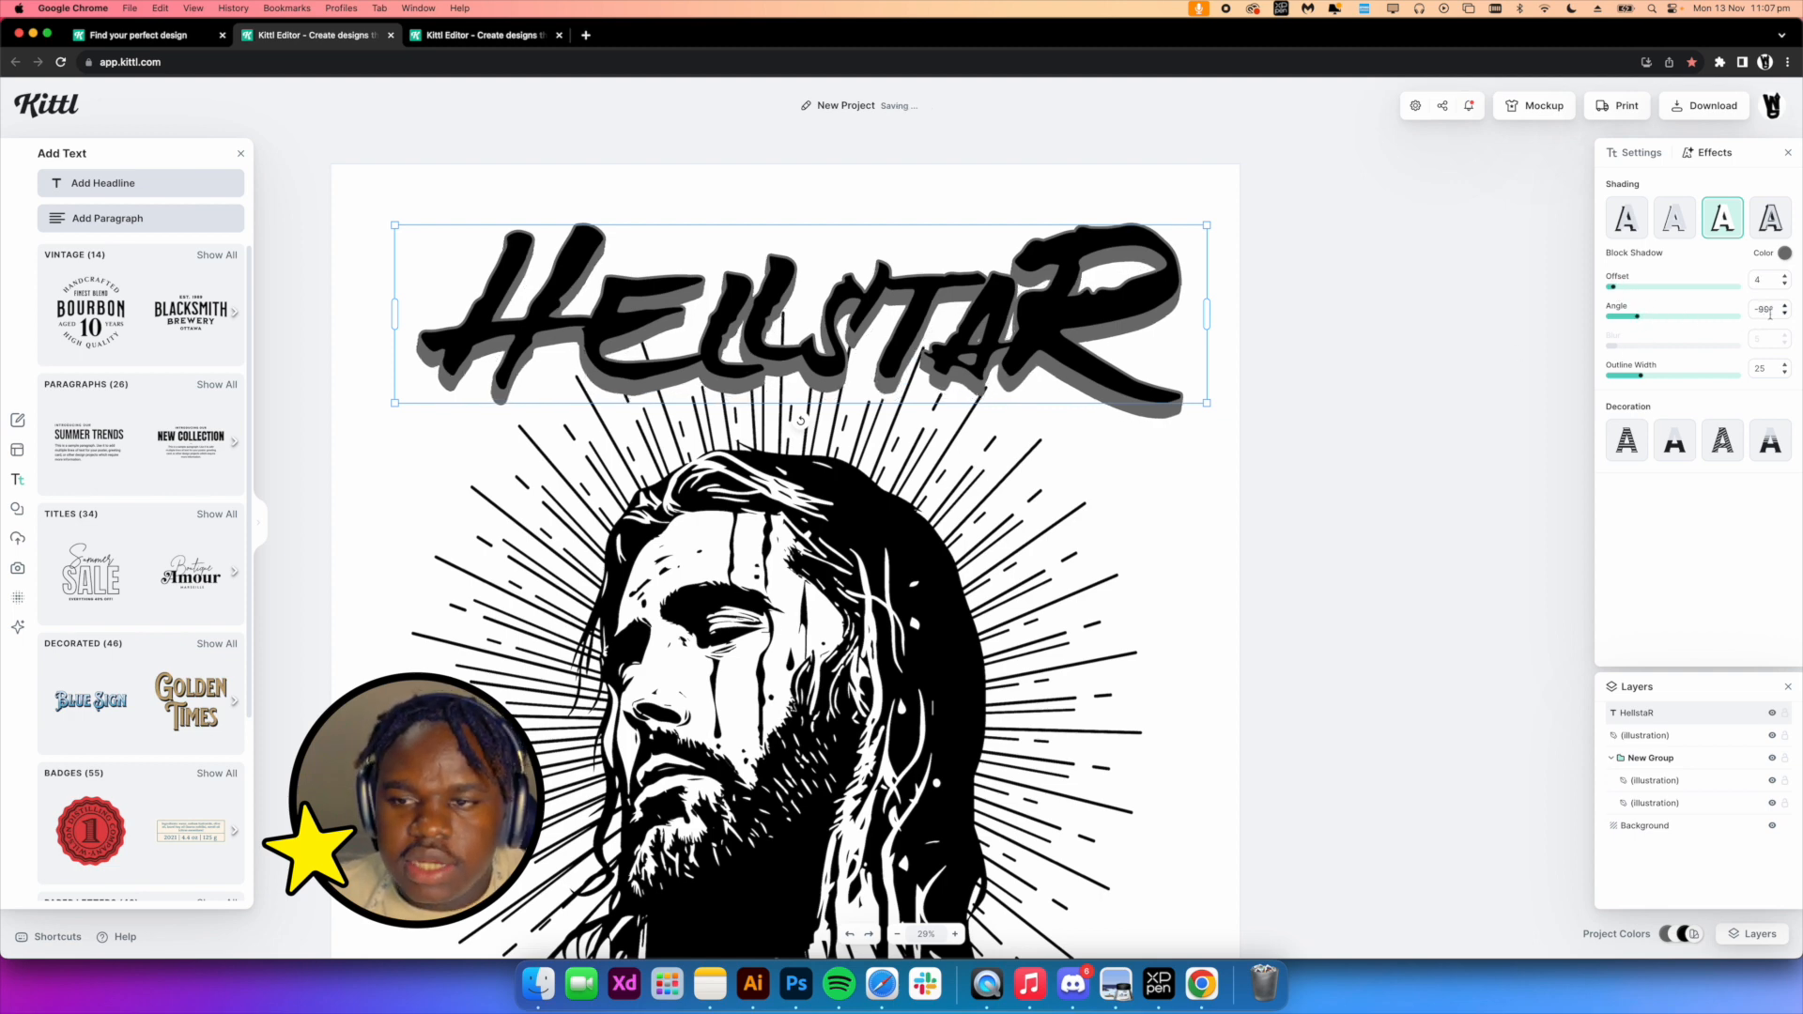
Change the headline's text color to light green, hex 8ef78f
{"action": "left_click", "coordinate": [1642, 152]}
{"action": "left_click", "coordinate": [1611, 236]}
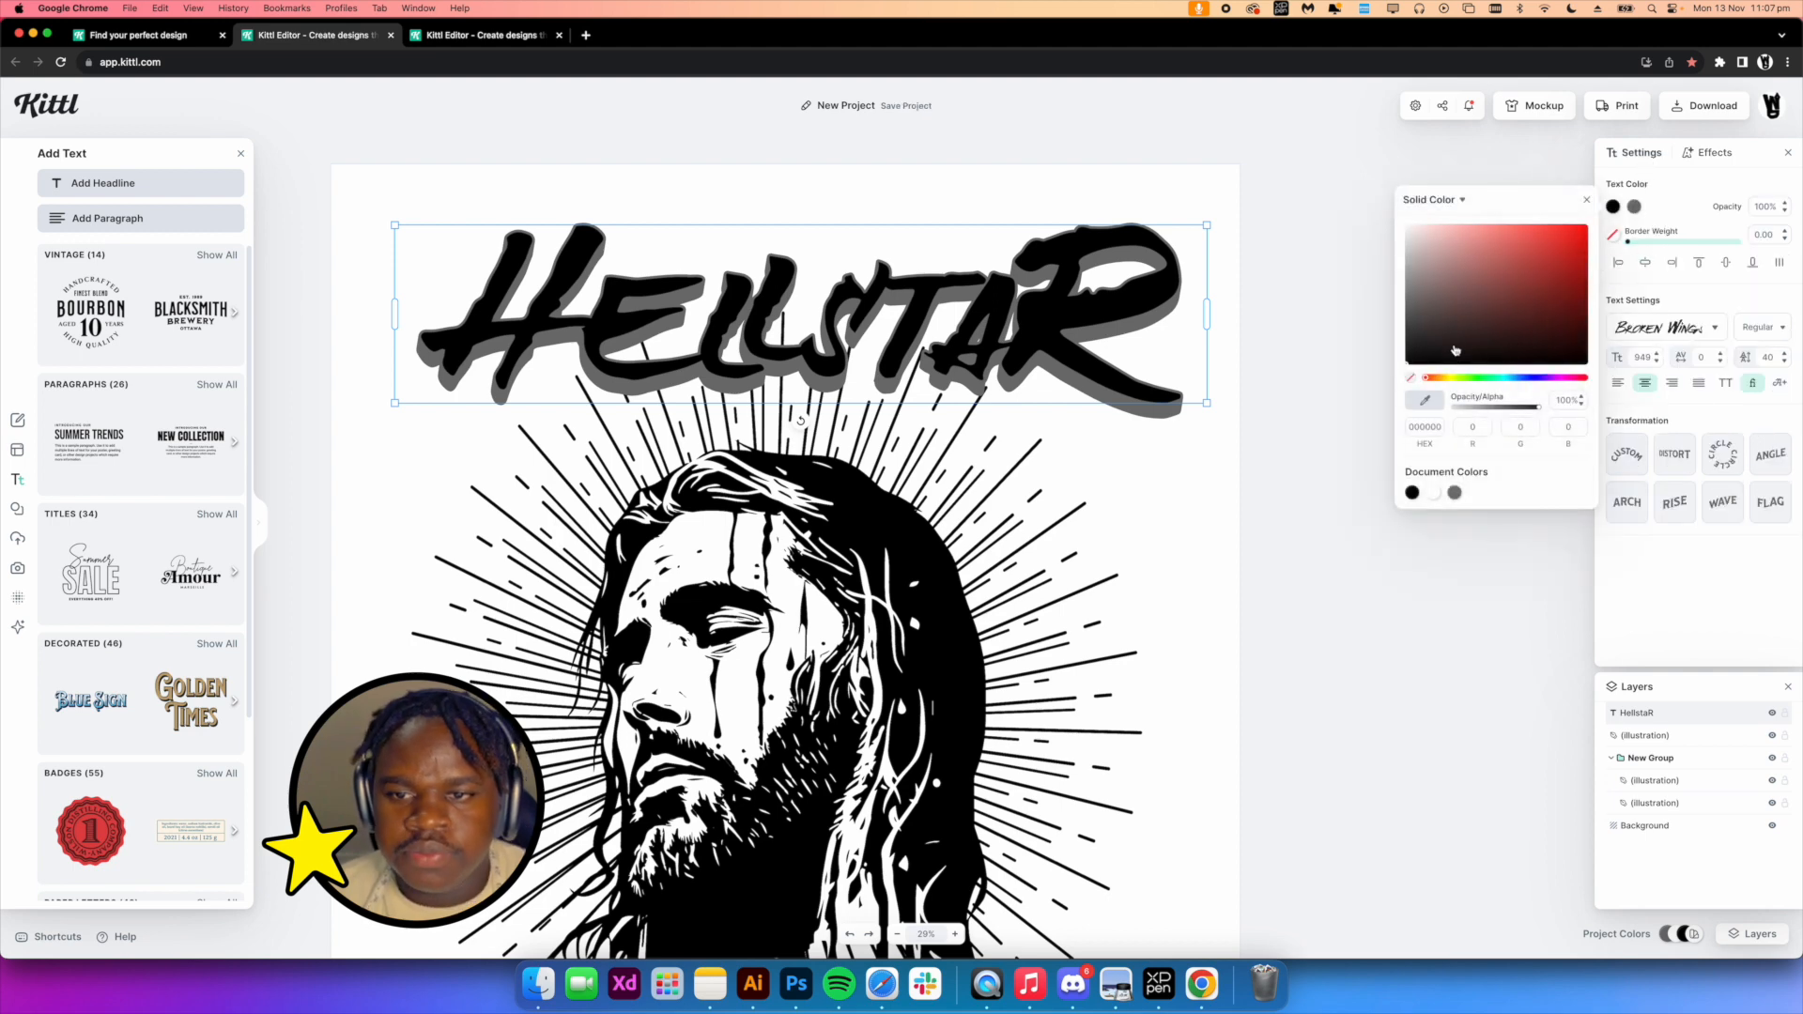
{"action": "left_click", "coordinate": [1459, 379]}
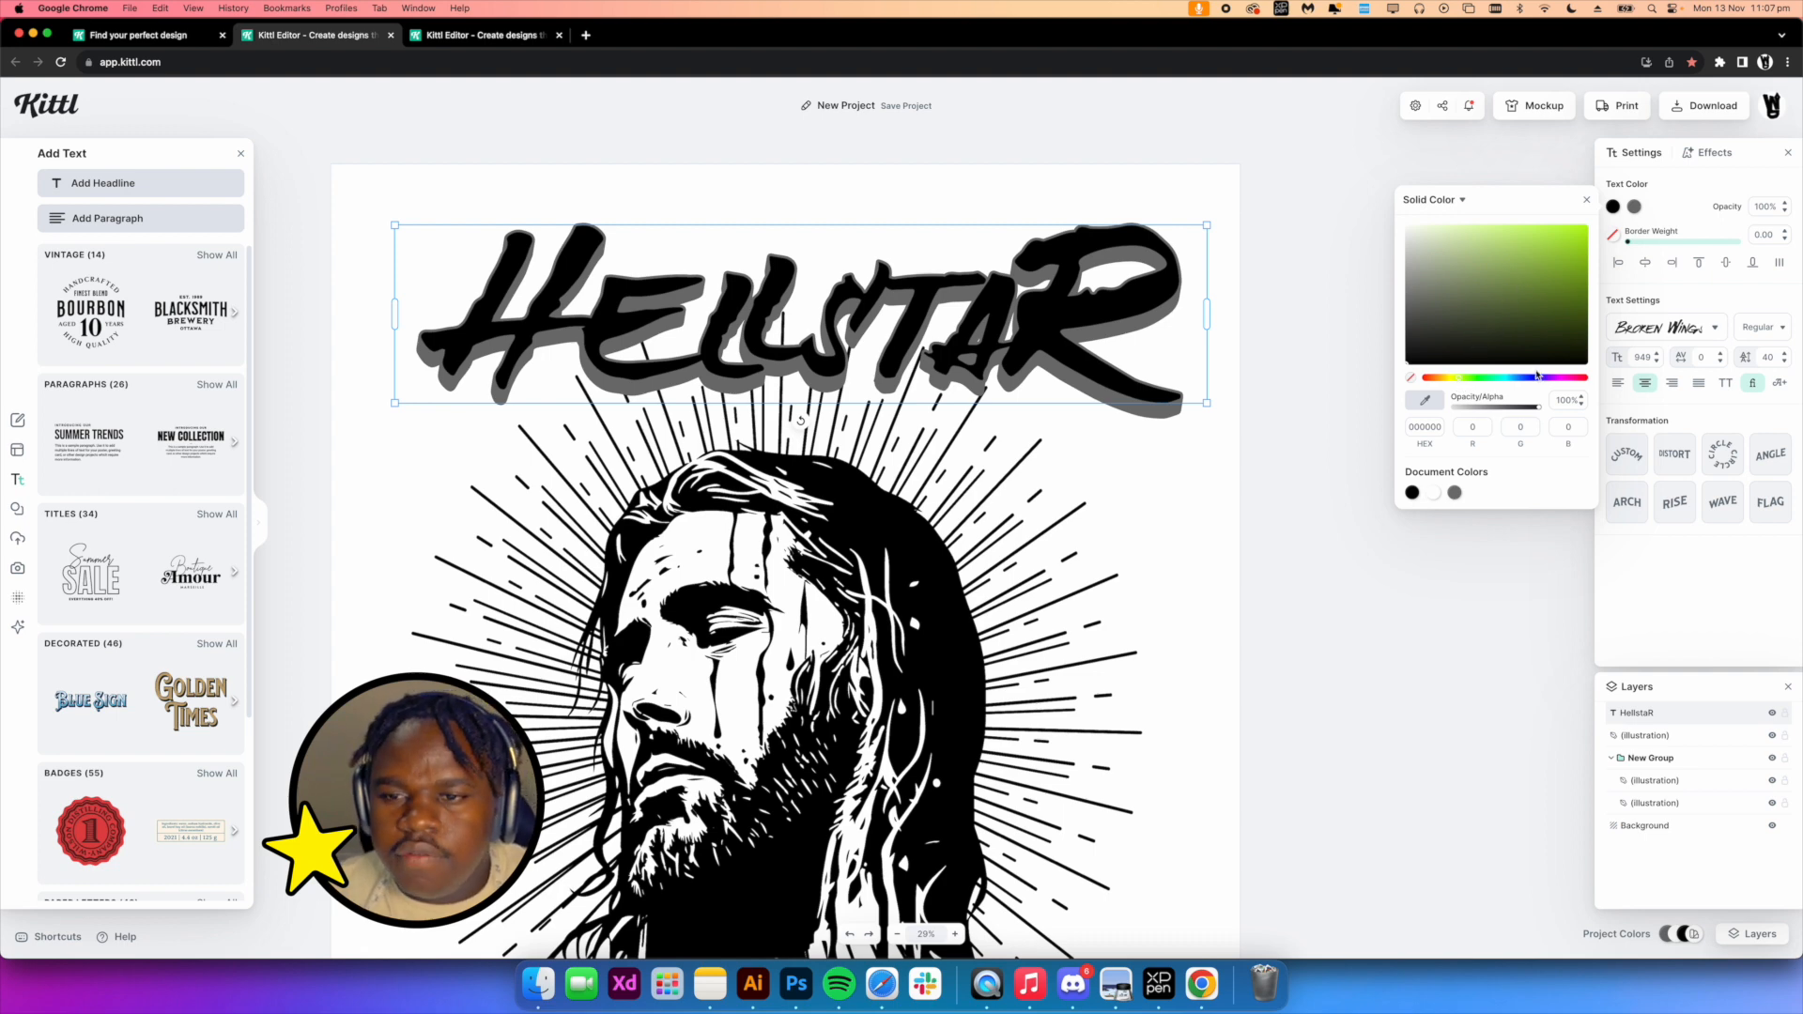
{"action": "left_click", "coordinate": [1559, 379]}
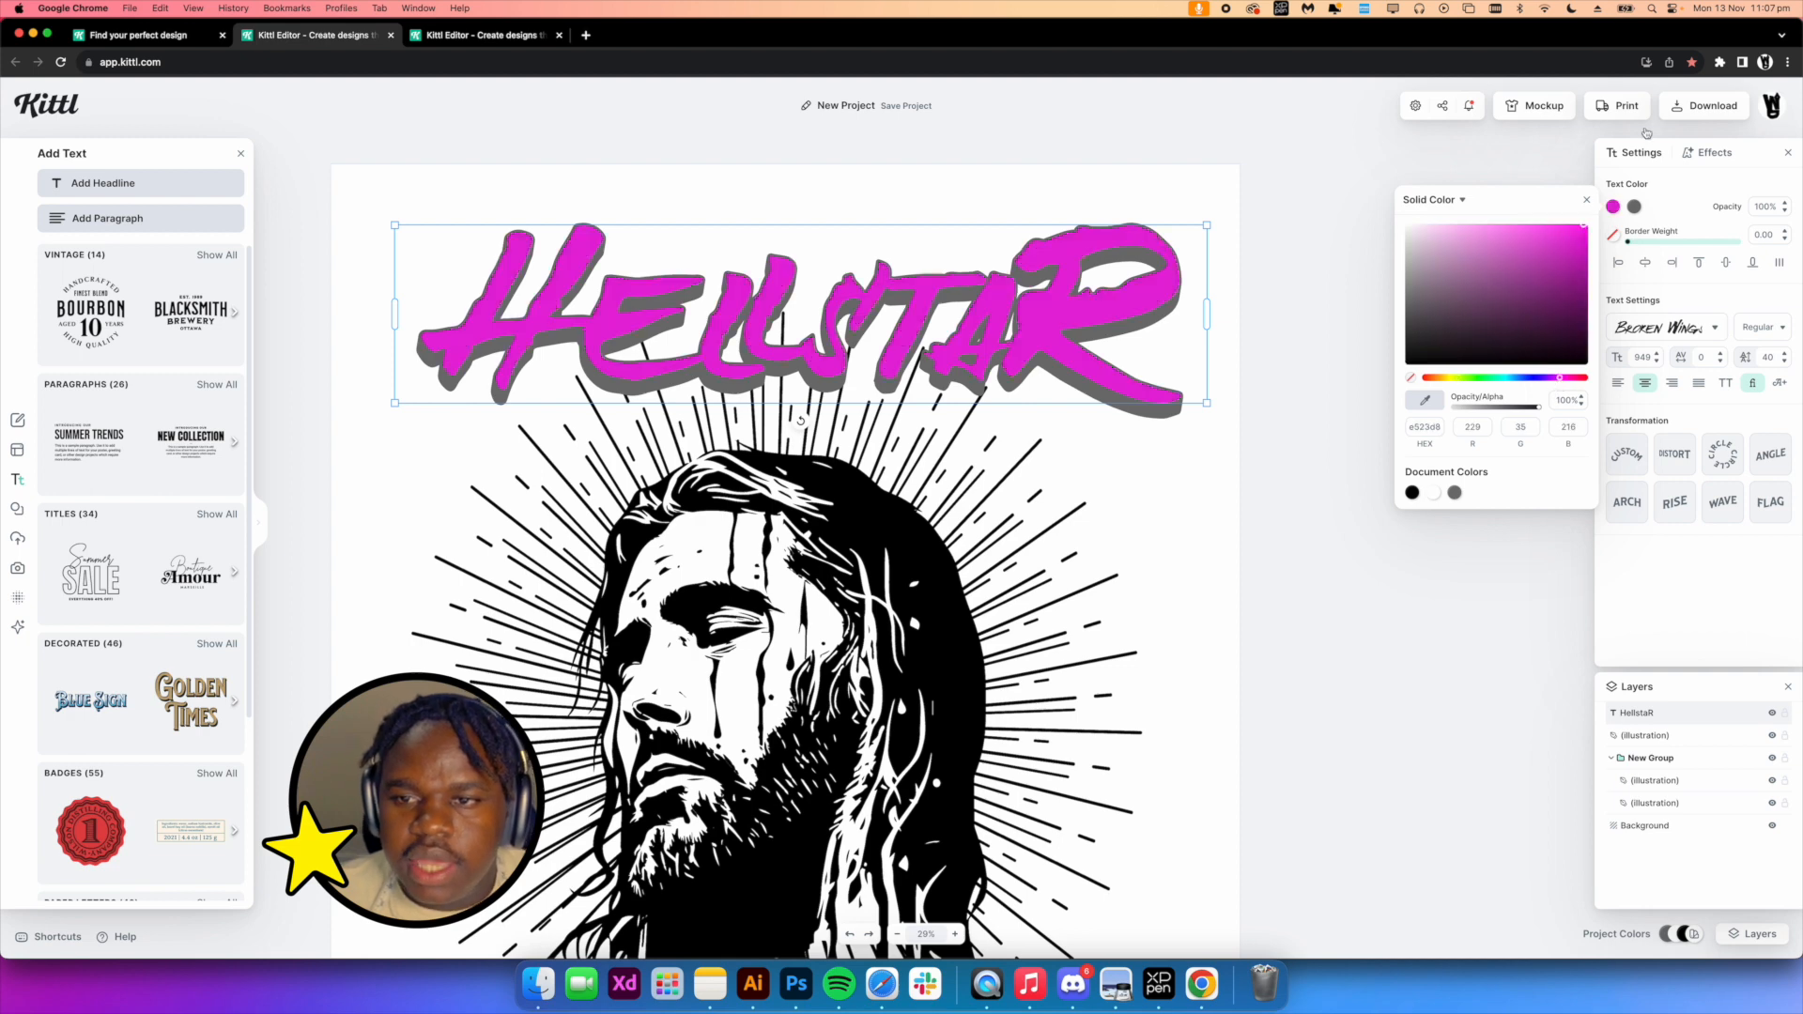
{"action": "left_click_drag", "start_coordinate": [1491, 242], "coordinate": [1484, 231]}
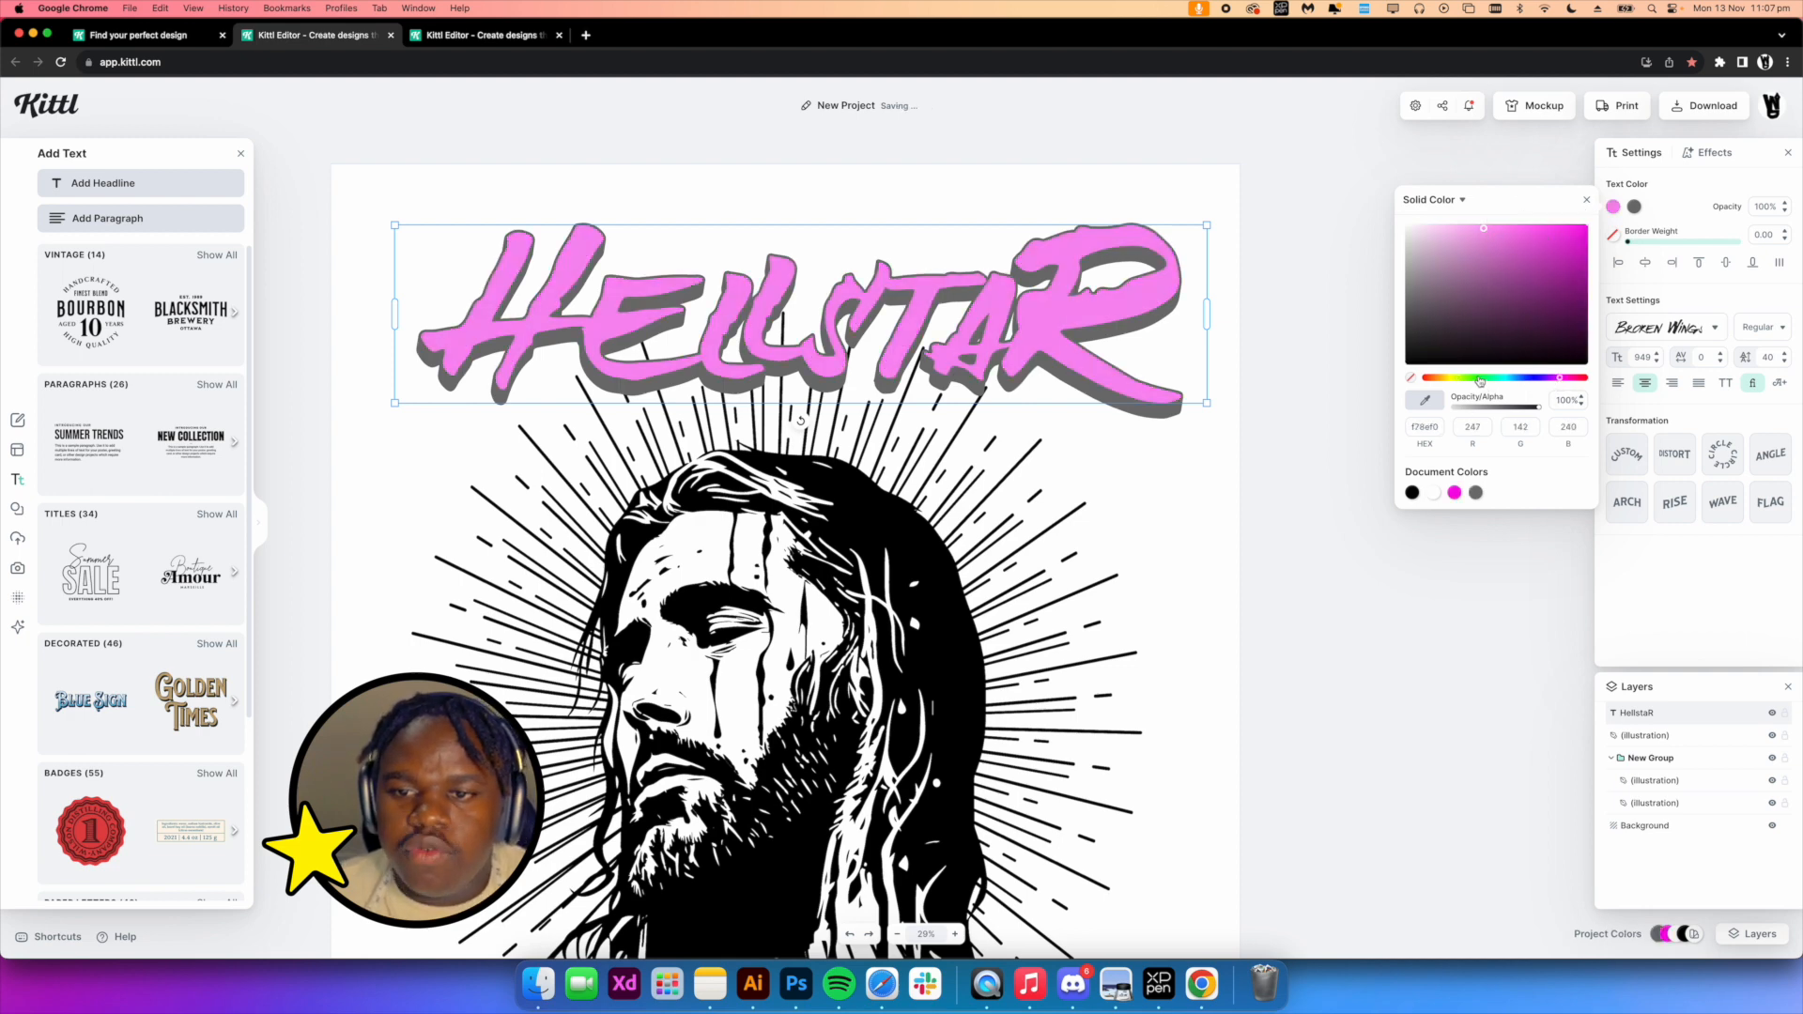
{"action": "left_click", "coordinate": [1480, 380]}
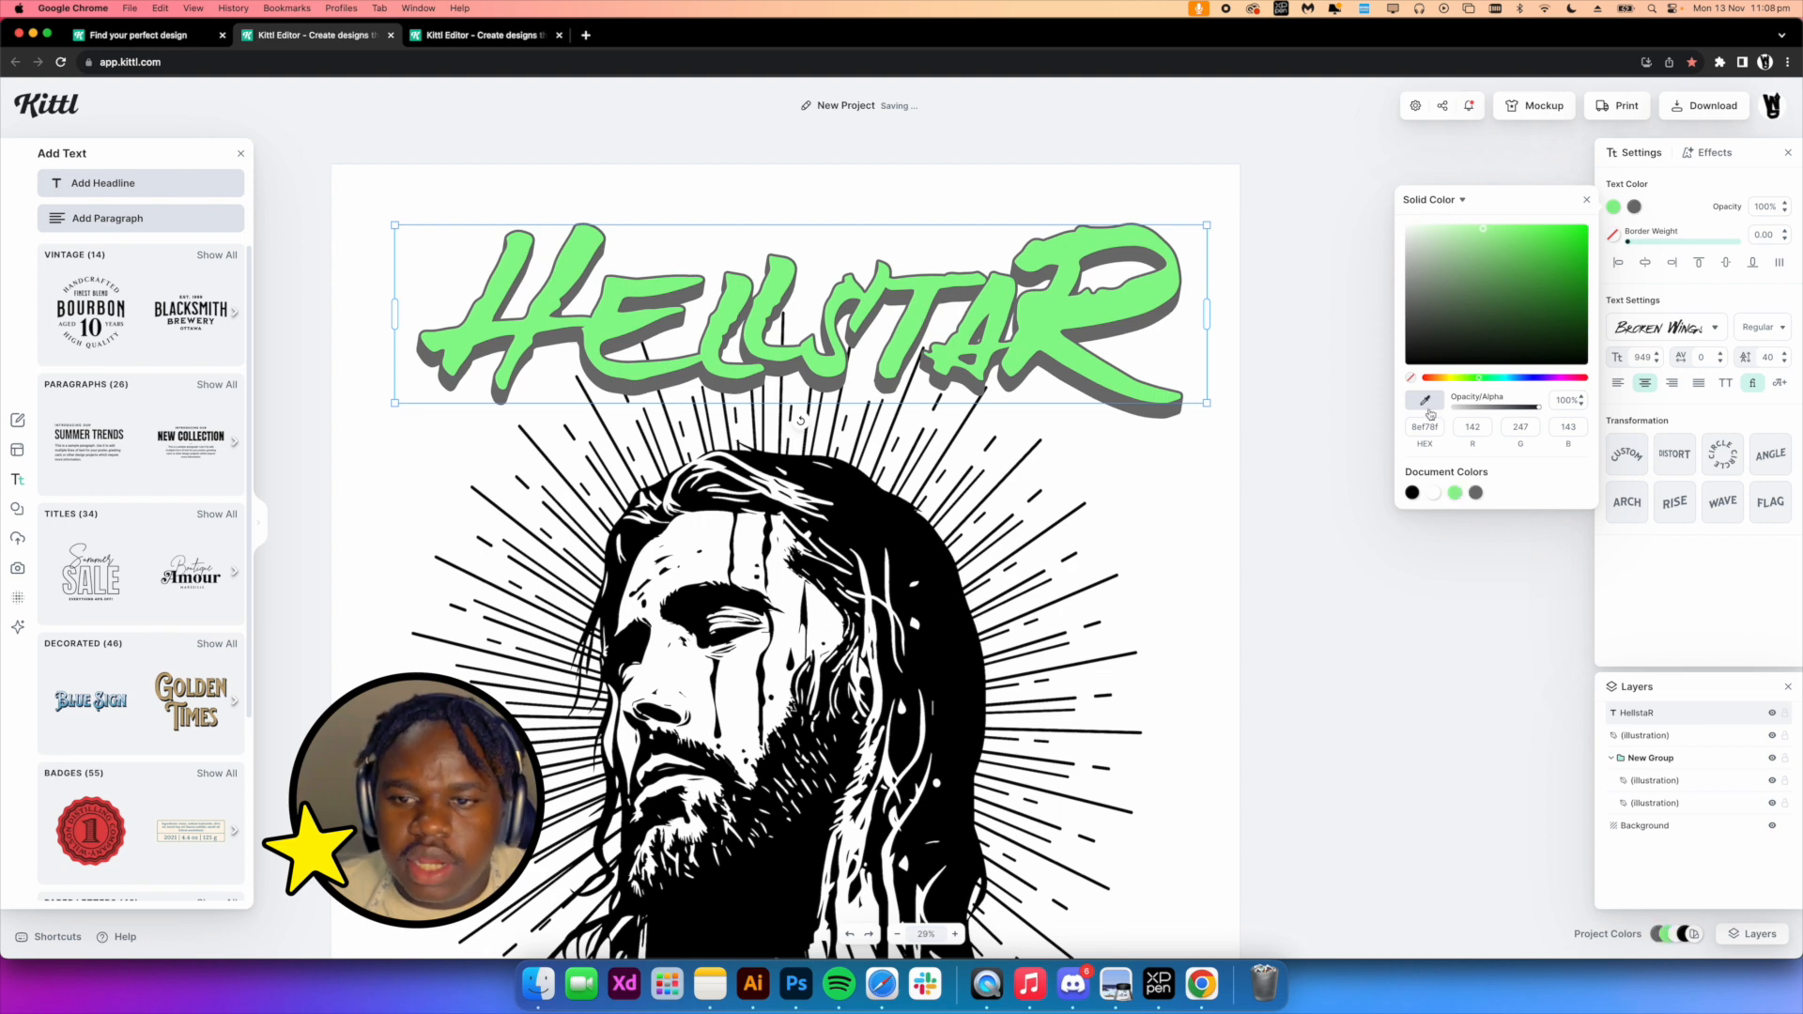
Set the headline's shadow color to black
{"action": "left_click", "coordinate": [1635, 207]}
{"action": "left_click", "coordinate": [1634, 206]}
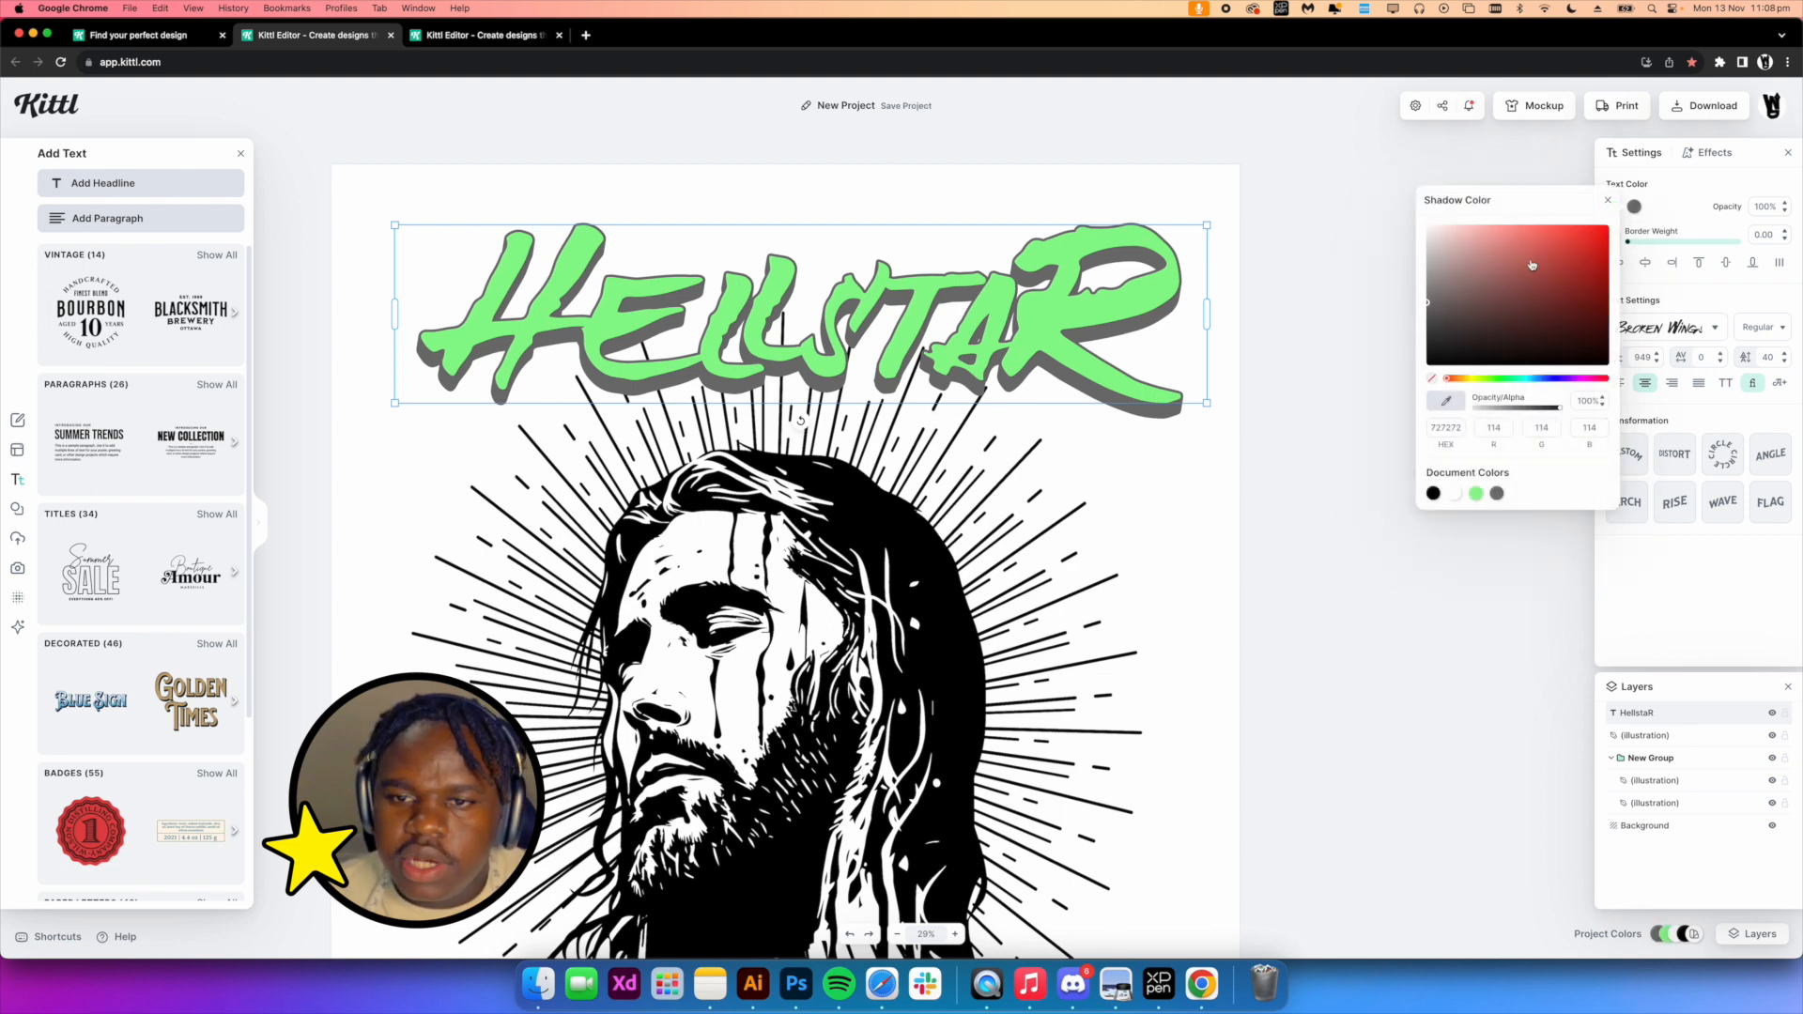
{"action": "left_click_drag", "start_coordinate": [1532, 268], "coordinate": [1393, 367]}
{"action": "left_click", "coordinate": [1667, 208]}
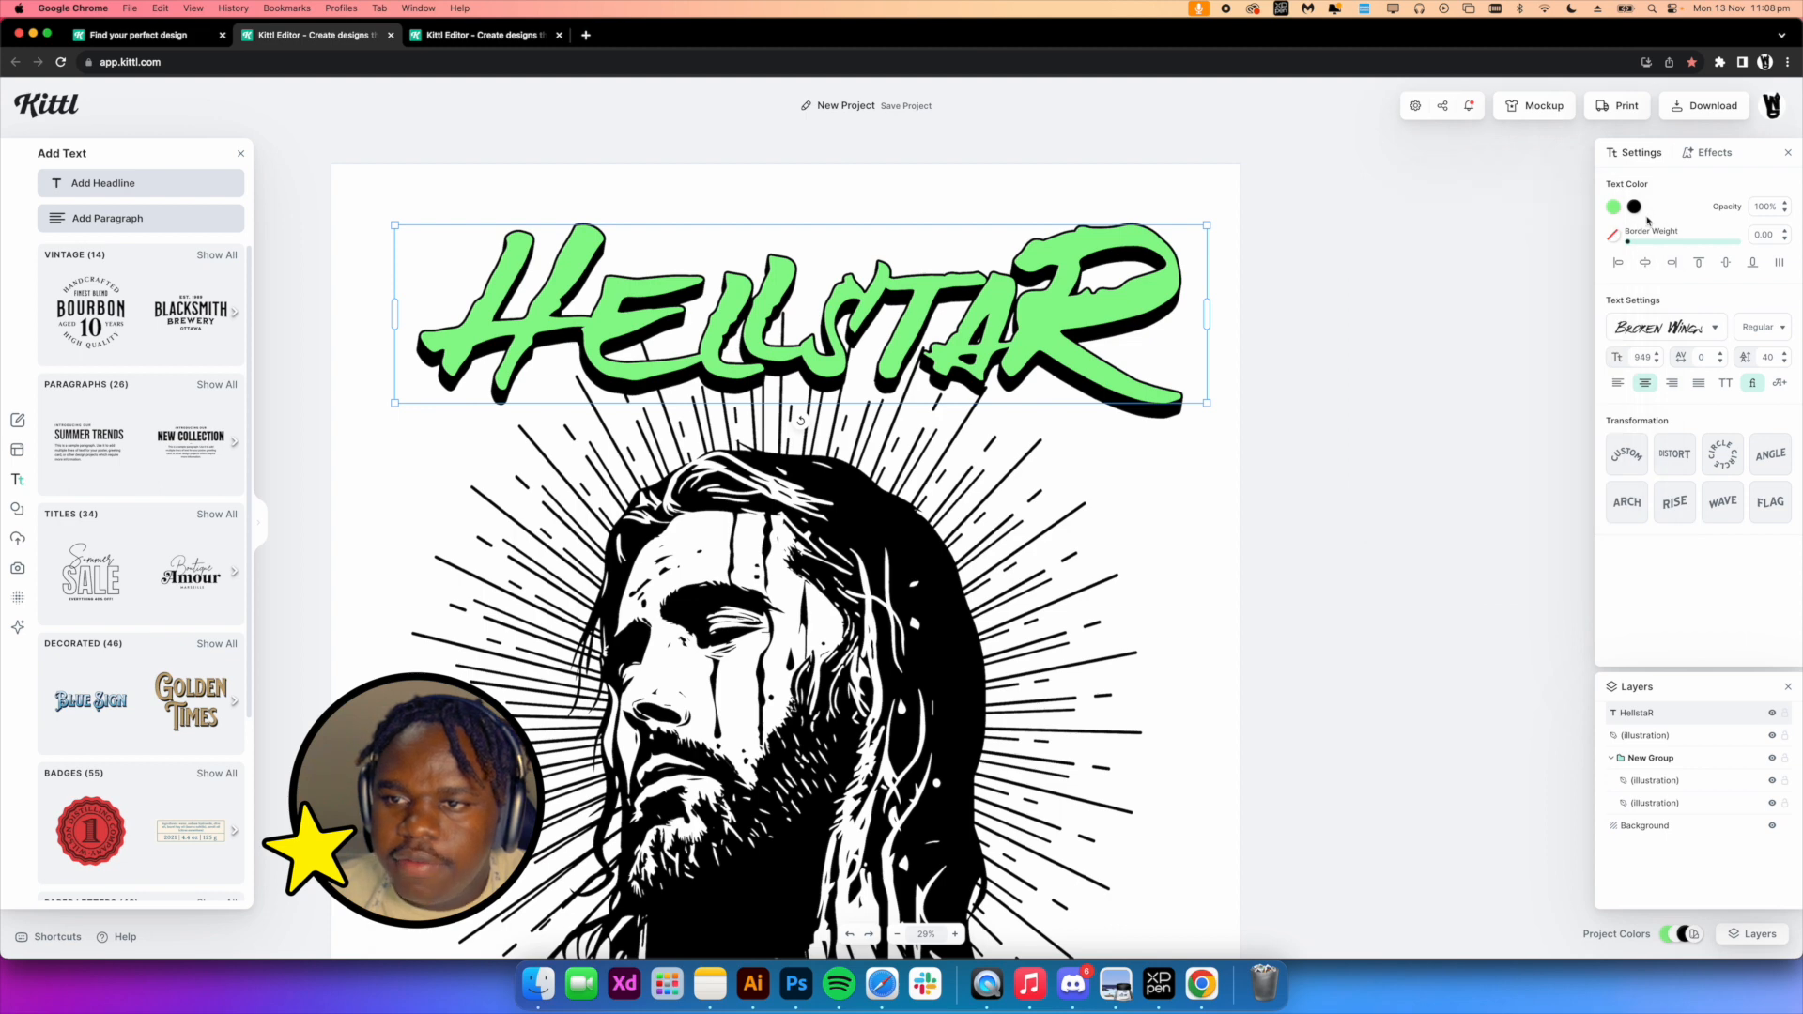
Apply the Angle transformation to the headline, slanting it upward with a 50% angle curve
{"action": "scroll", "coordinate": [1127, 374], "scroll_direction": "down", "scroll_amount": 1}
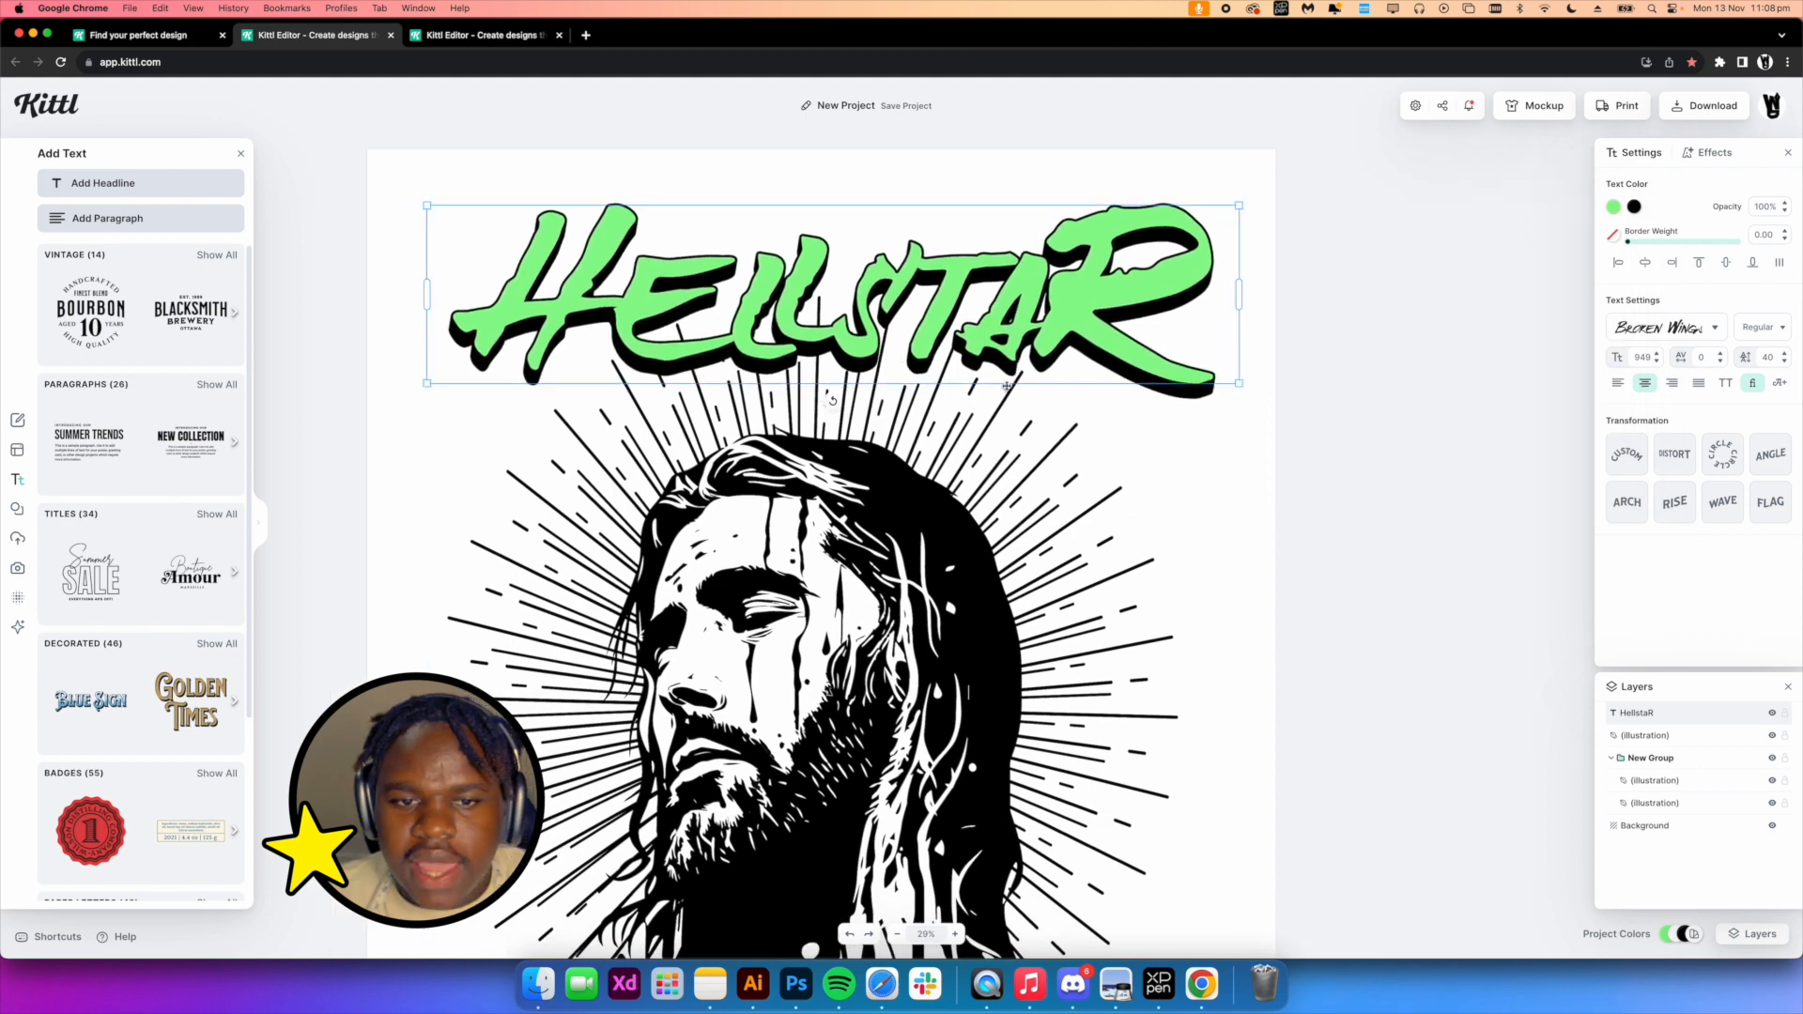
{"action": "scroll", "coordinate": [1451, 533], "scroll_direction": "down", "scroll_amount": 3}
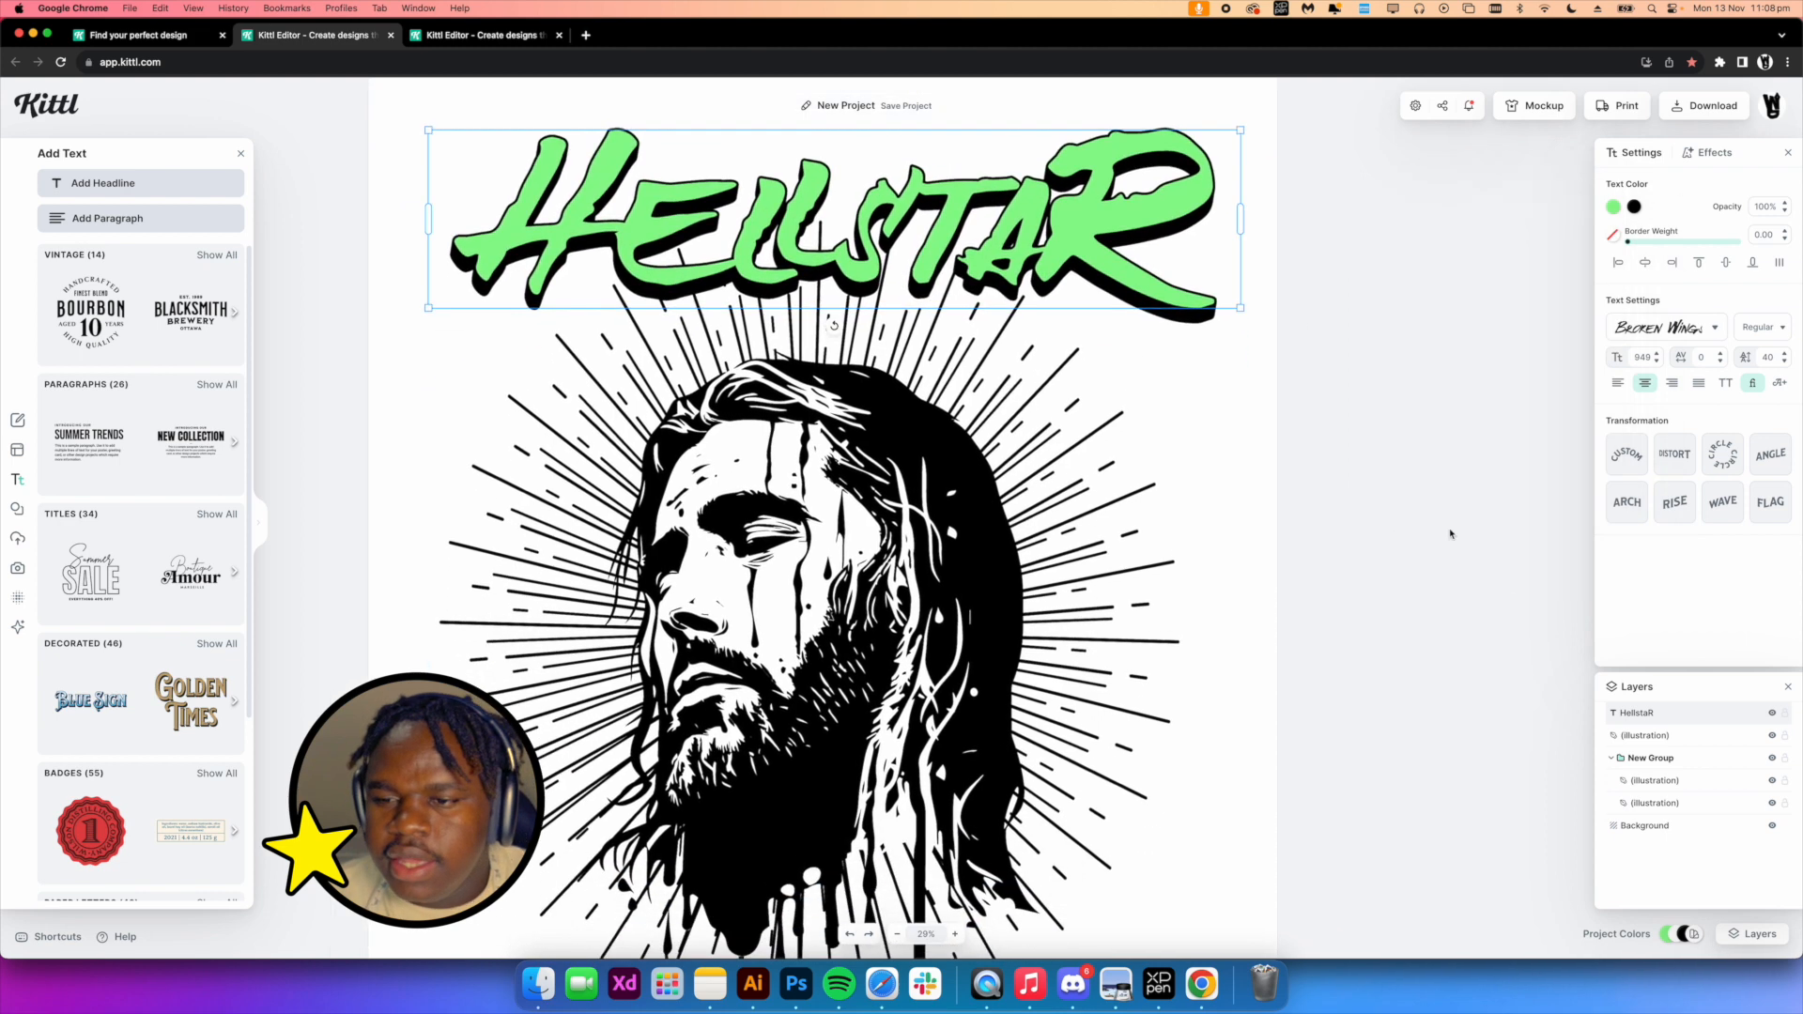
{"action": "left_click", "coordinate": [1762, 459]}
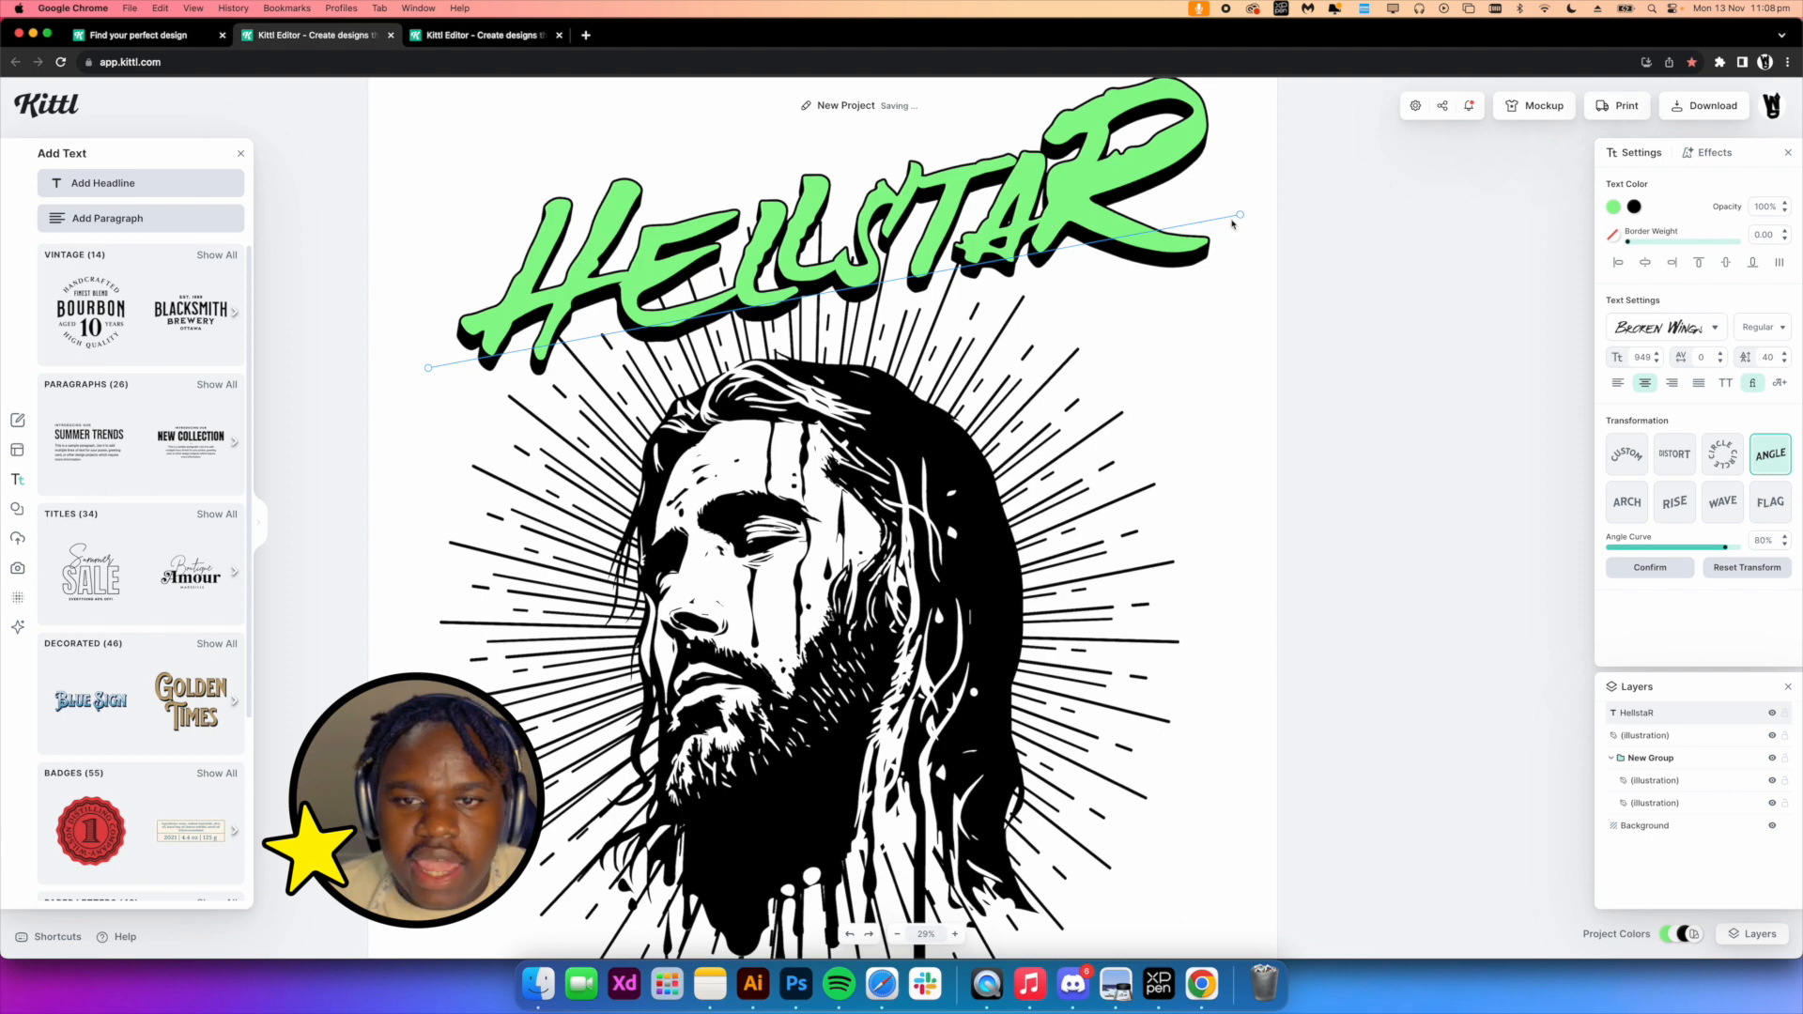
{"action": "left_click_drag", "start_coordinate": [1239, 214], "coordinate": [1168, 256]}
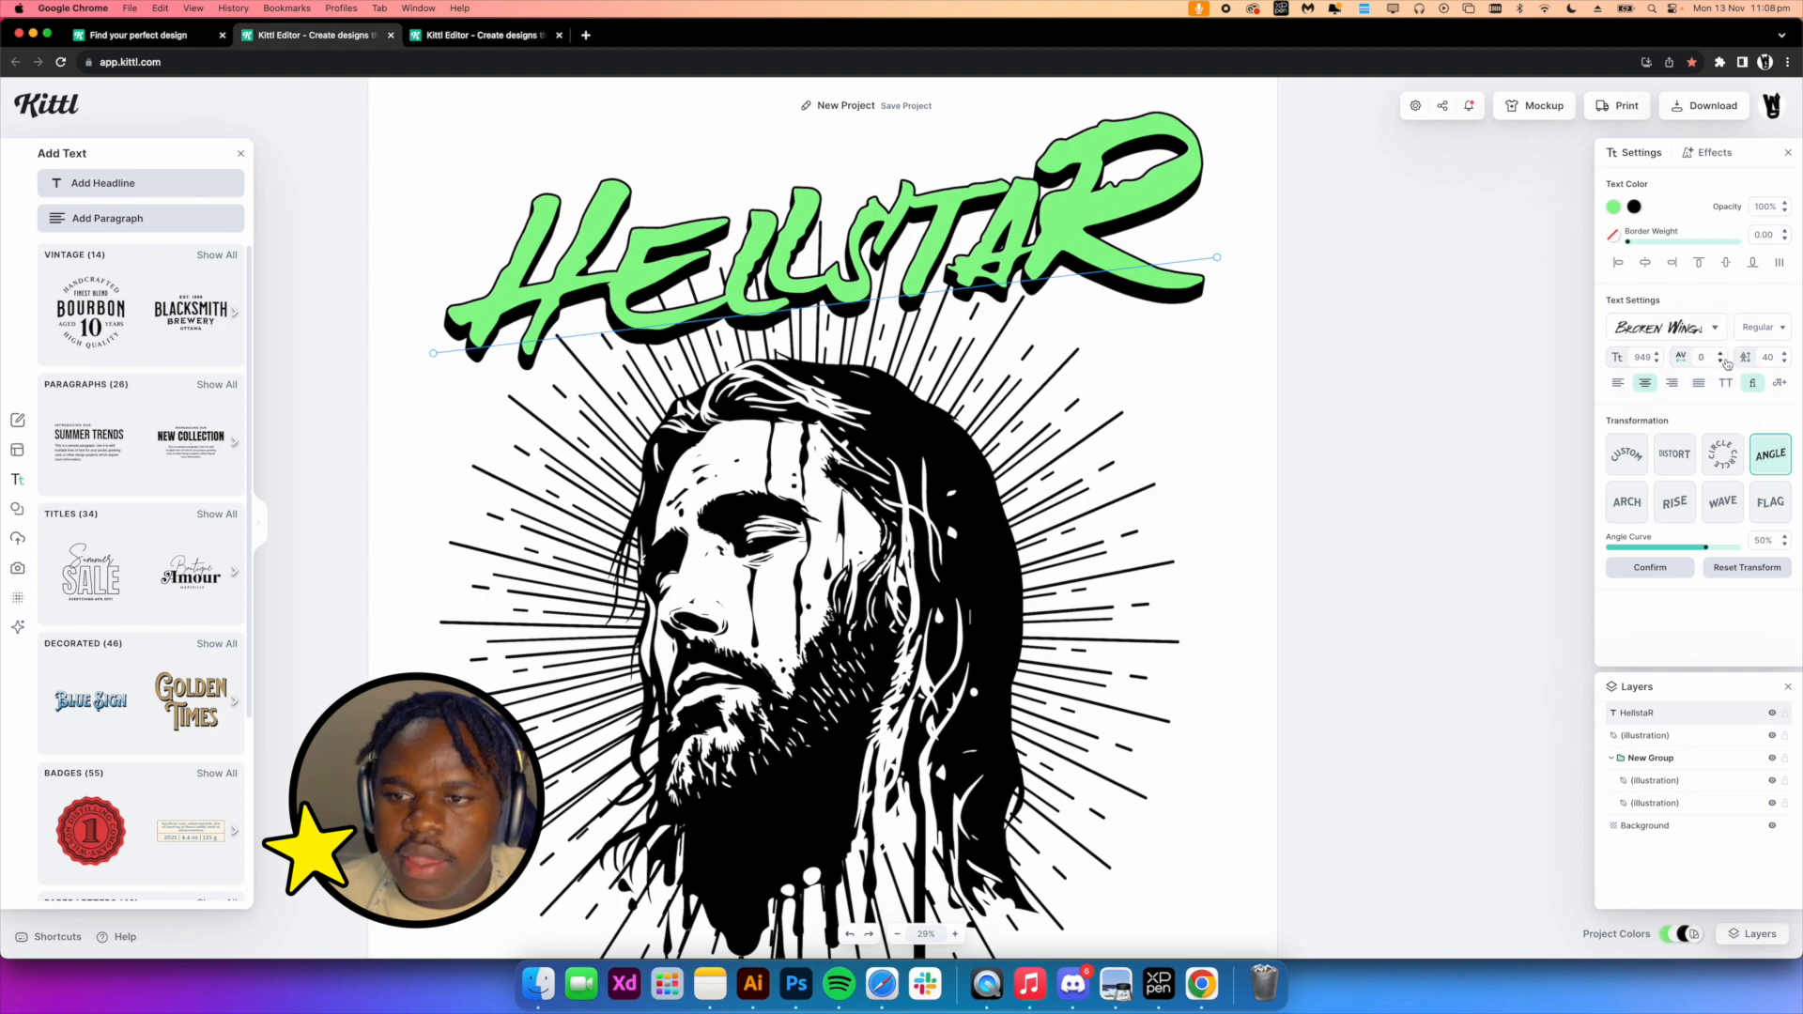
Tighten the headline's letter spacing to -50
{"action": "left_click", "coordinate": [1721, 361]}
{"action": "left_click", "coordinate": [1722, 363]}
{"action": "left_click", "coordinate": [1722, 362]}
{"action": "left_click", "coordinate": [1706, 358]}
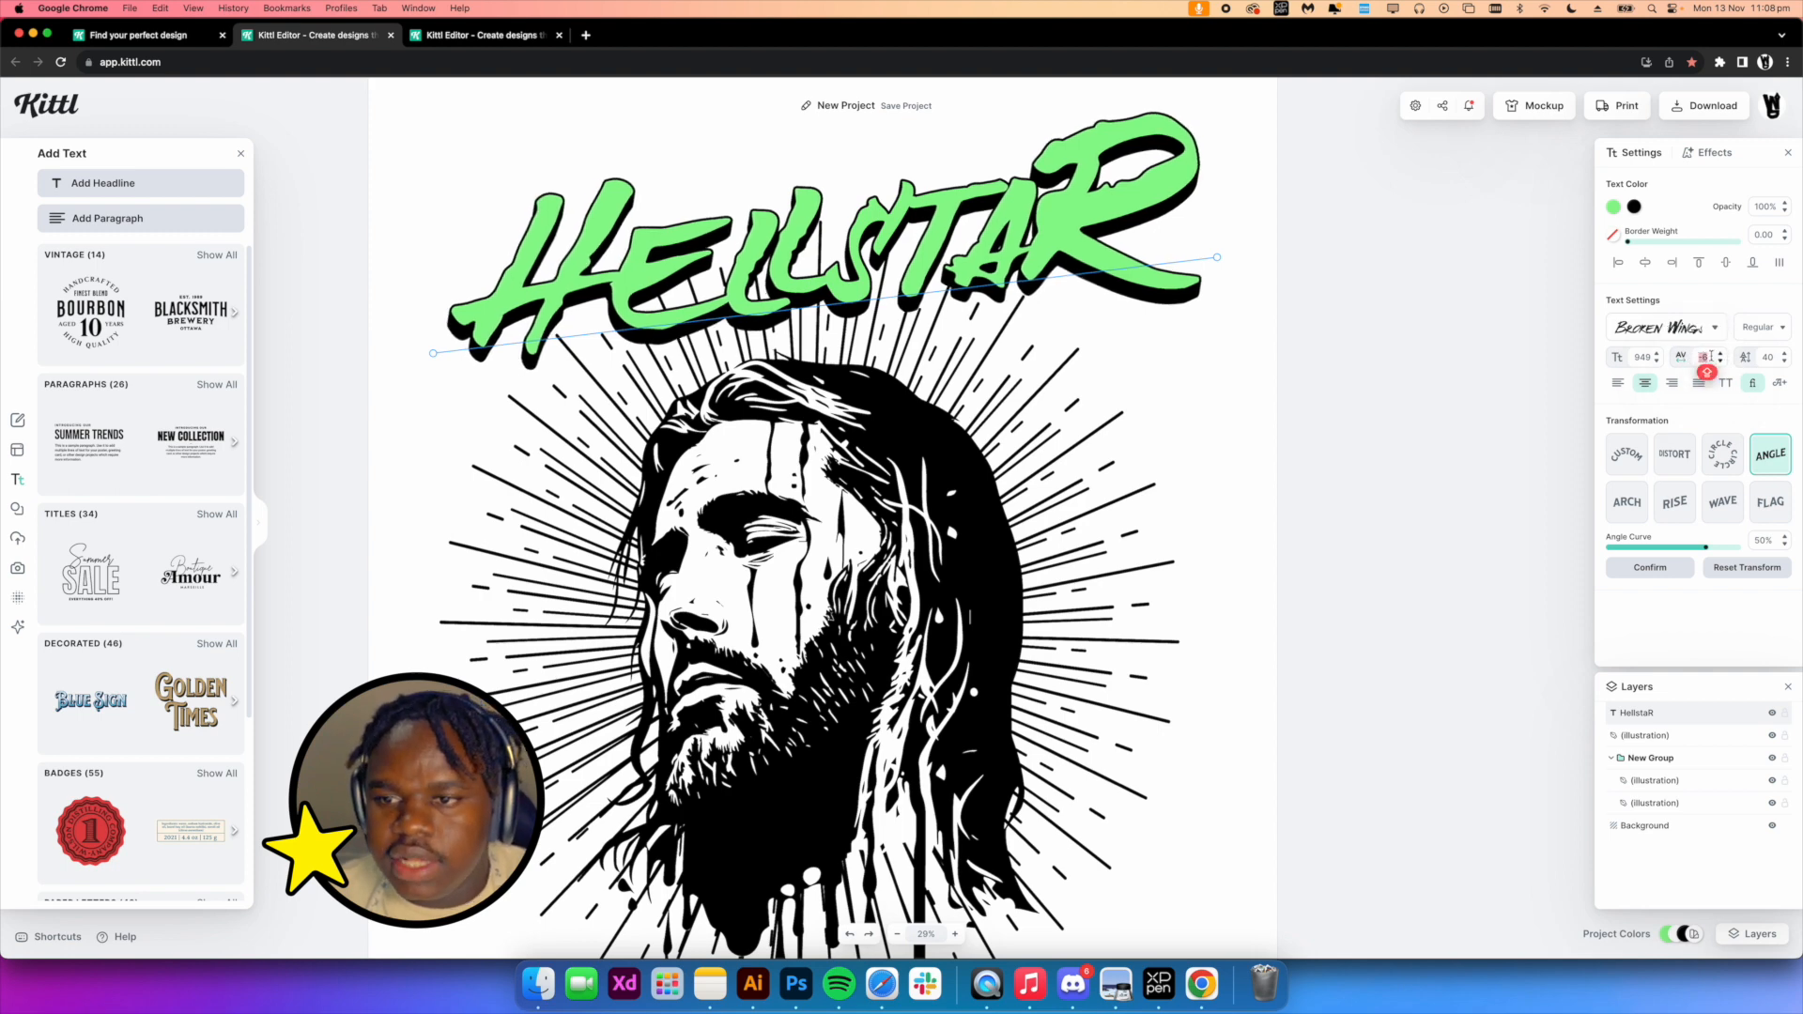
{"action": "key", "text": "BackSpace"}
{"action": "type", "text": "30"}
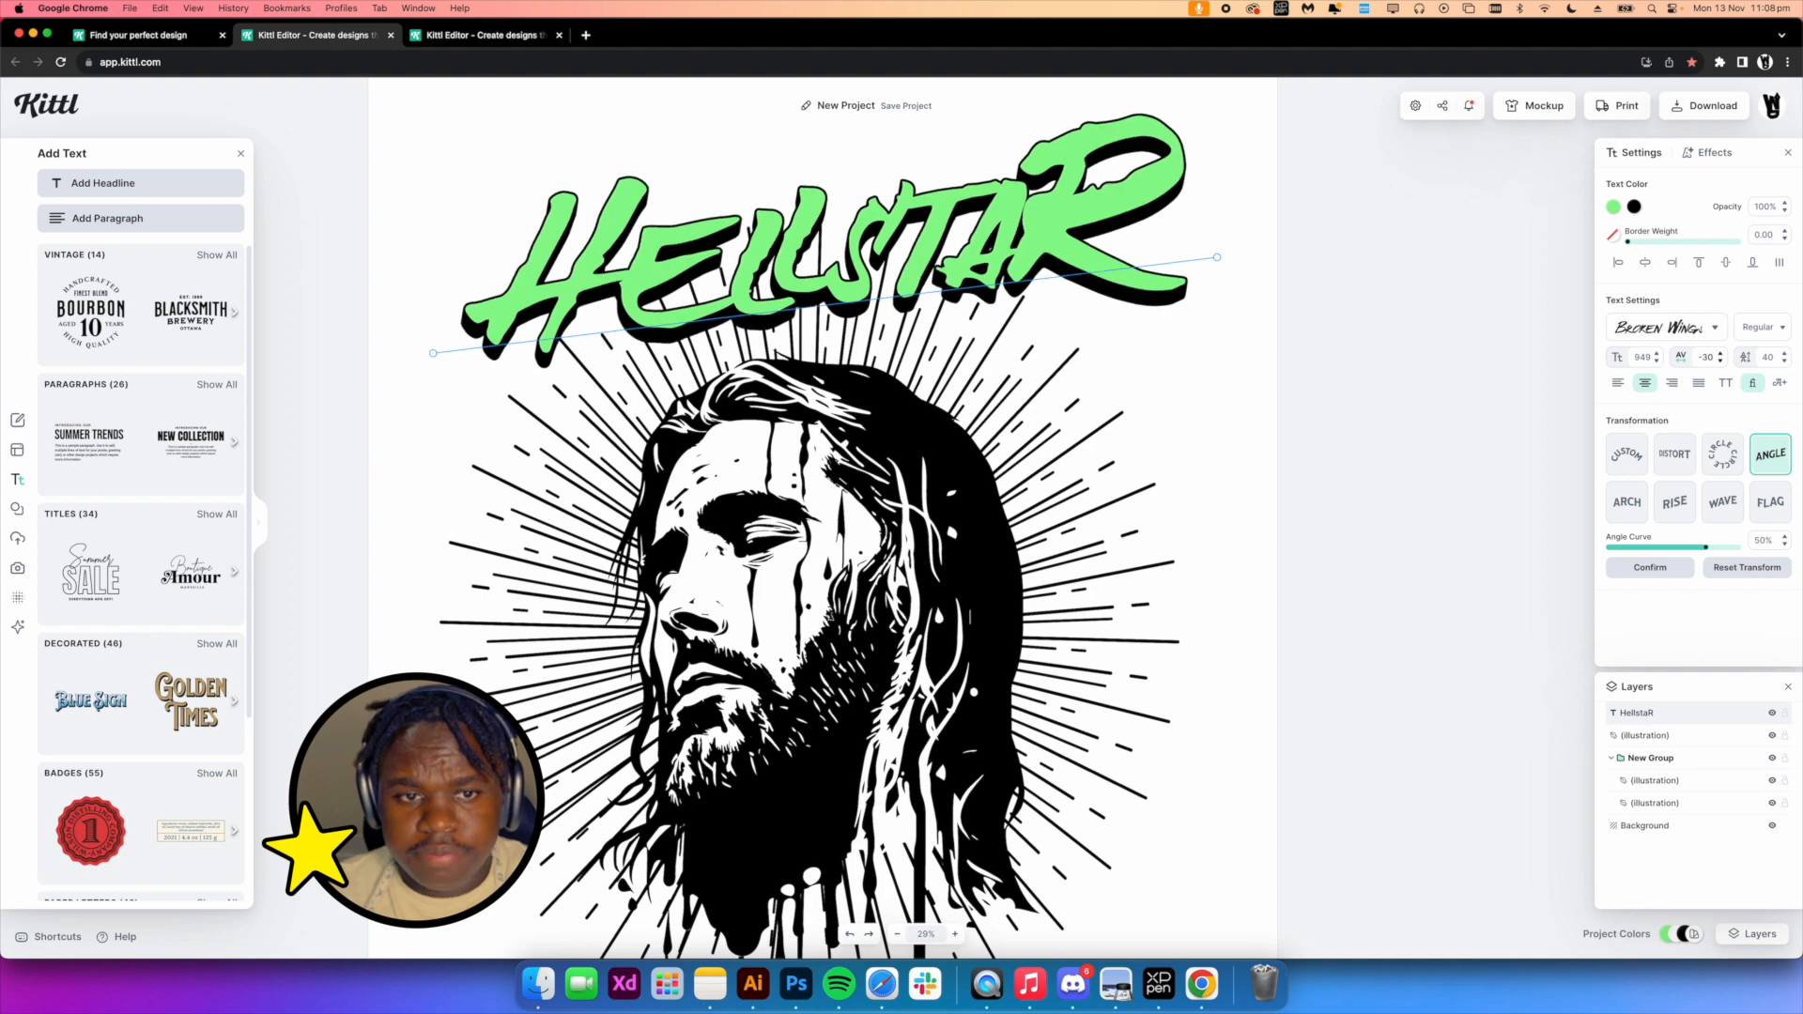
{"action": "left_click_drag", "start_coordinate": [1056, 231], "coordinate": [1064, 232]}
{"action": "left_click", "coordinate": [1714, 358]}
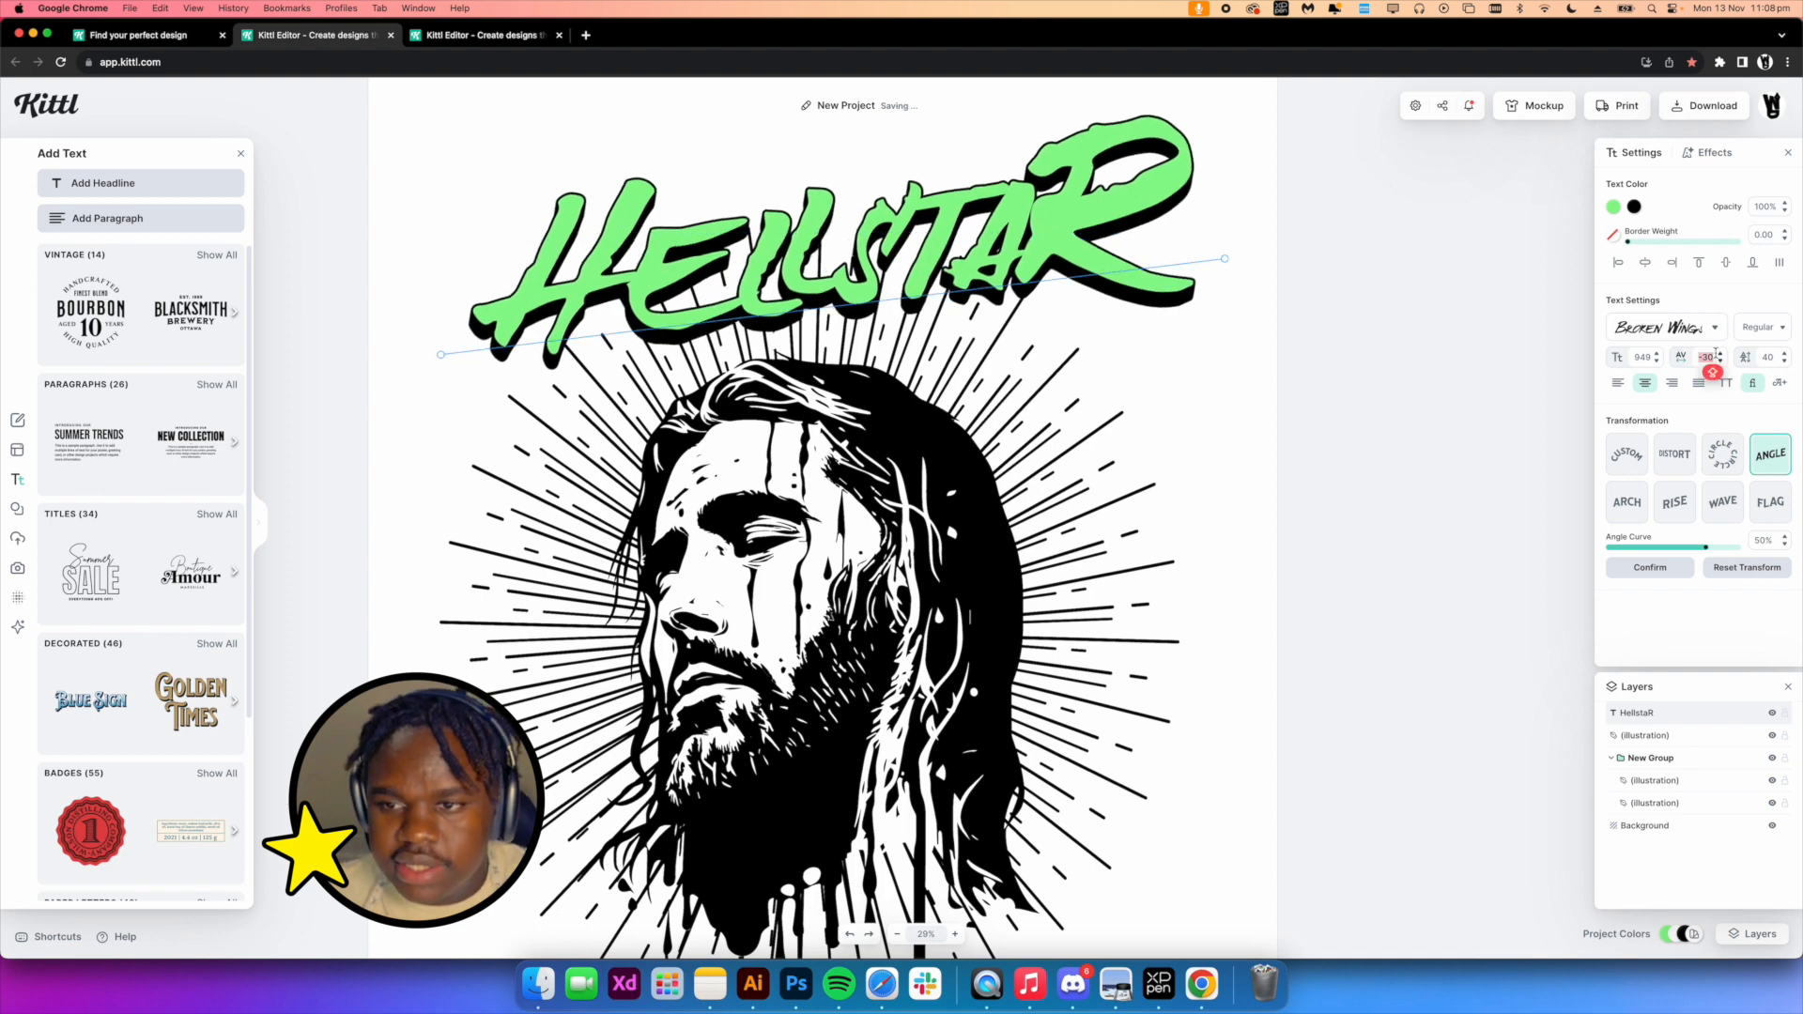
{"action": "key", "text": "BackSpace"}
{"action": "key", "text": "BackSpace"}
{"action": "scroll", "coordinate": [1102, 392], "scroll_direction": "down", "scroll_amount": 3}
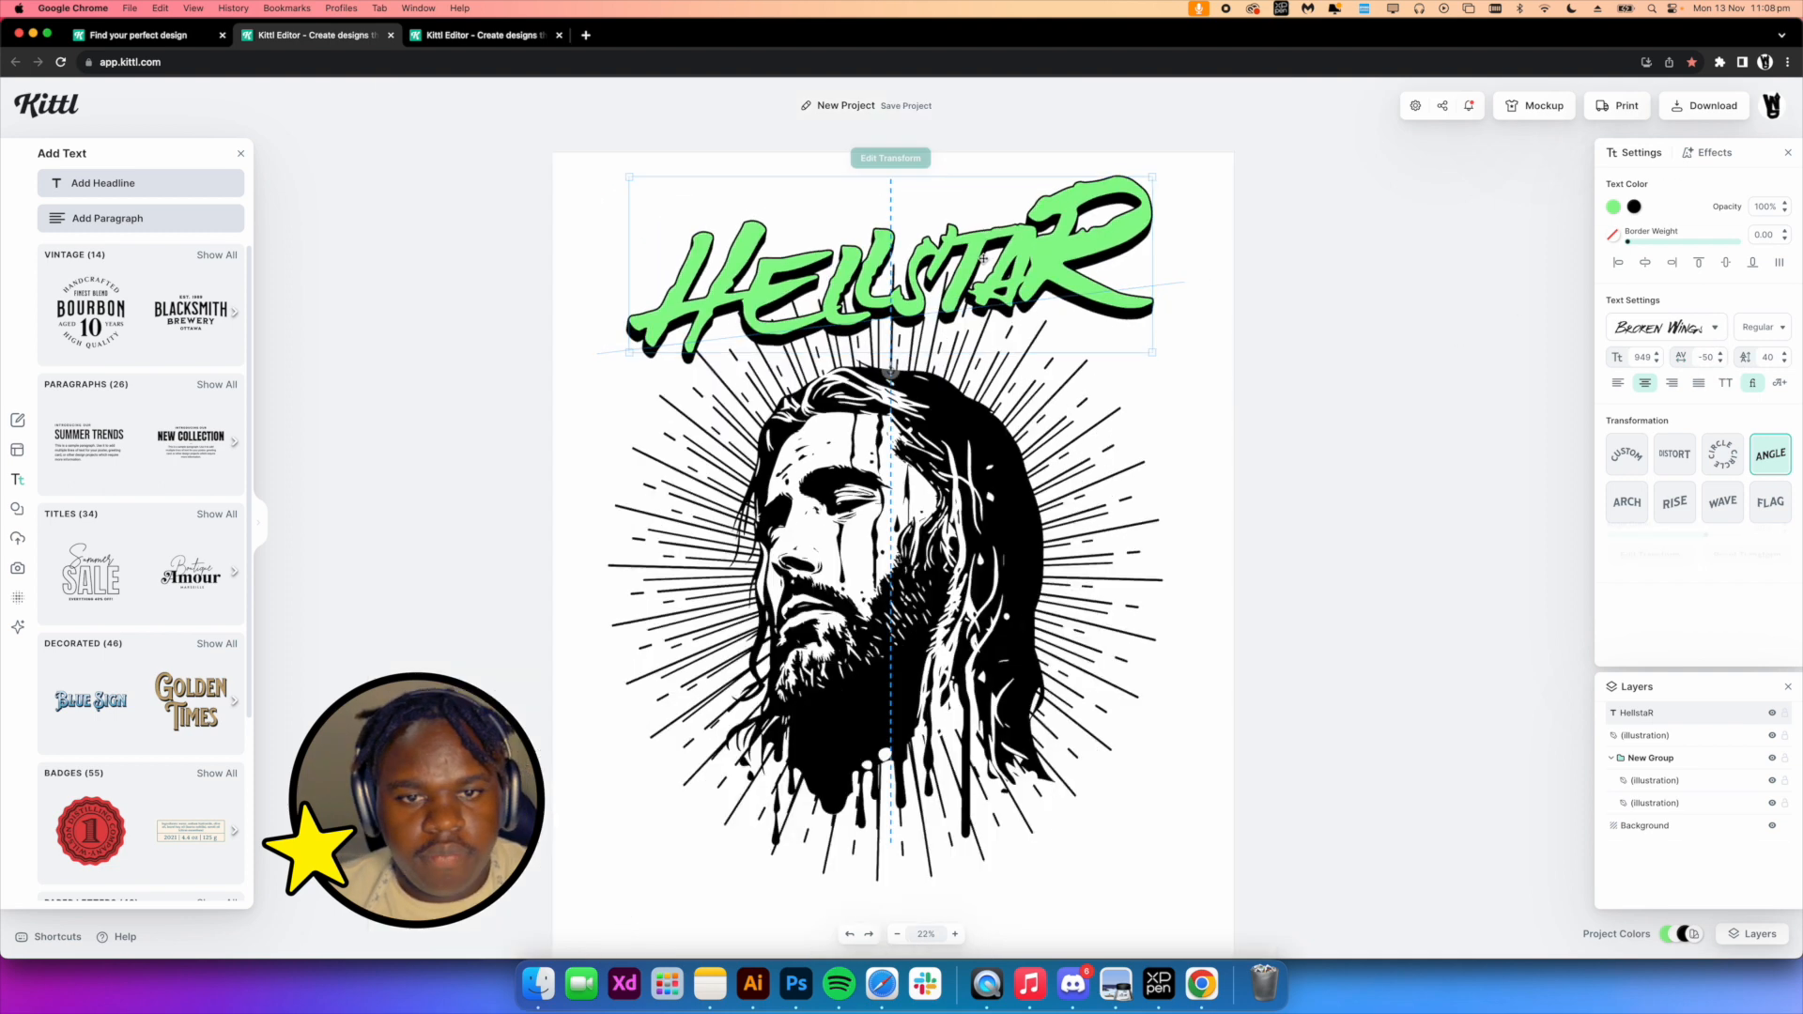
Move the headline slightly upward and deselect it
{"action": "left_click_drag", "start_coordinate": [912, 319], "coordinate": [902, 305]}
{"action": "left_click", "coordinate": [1259, 276]}
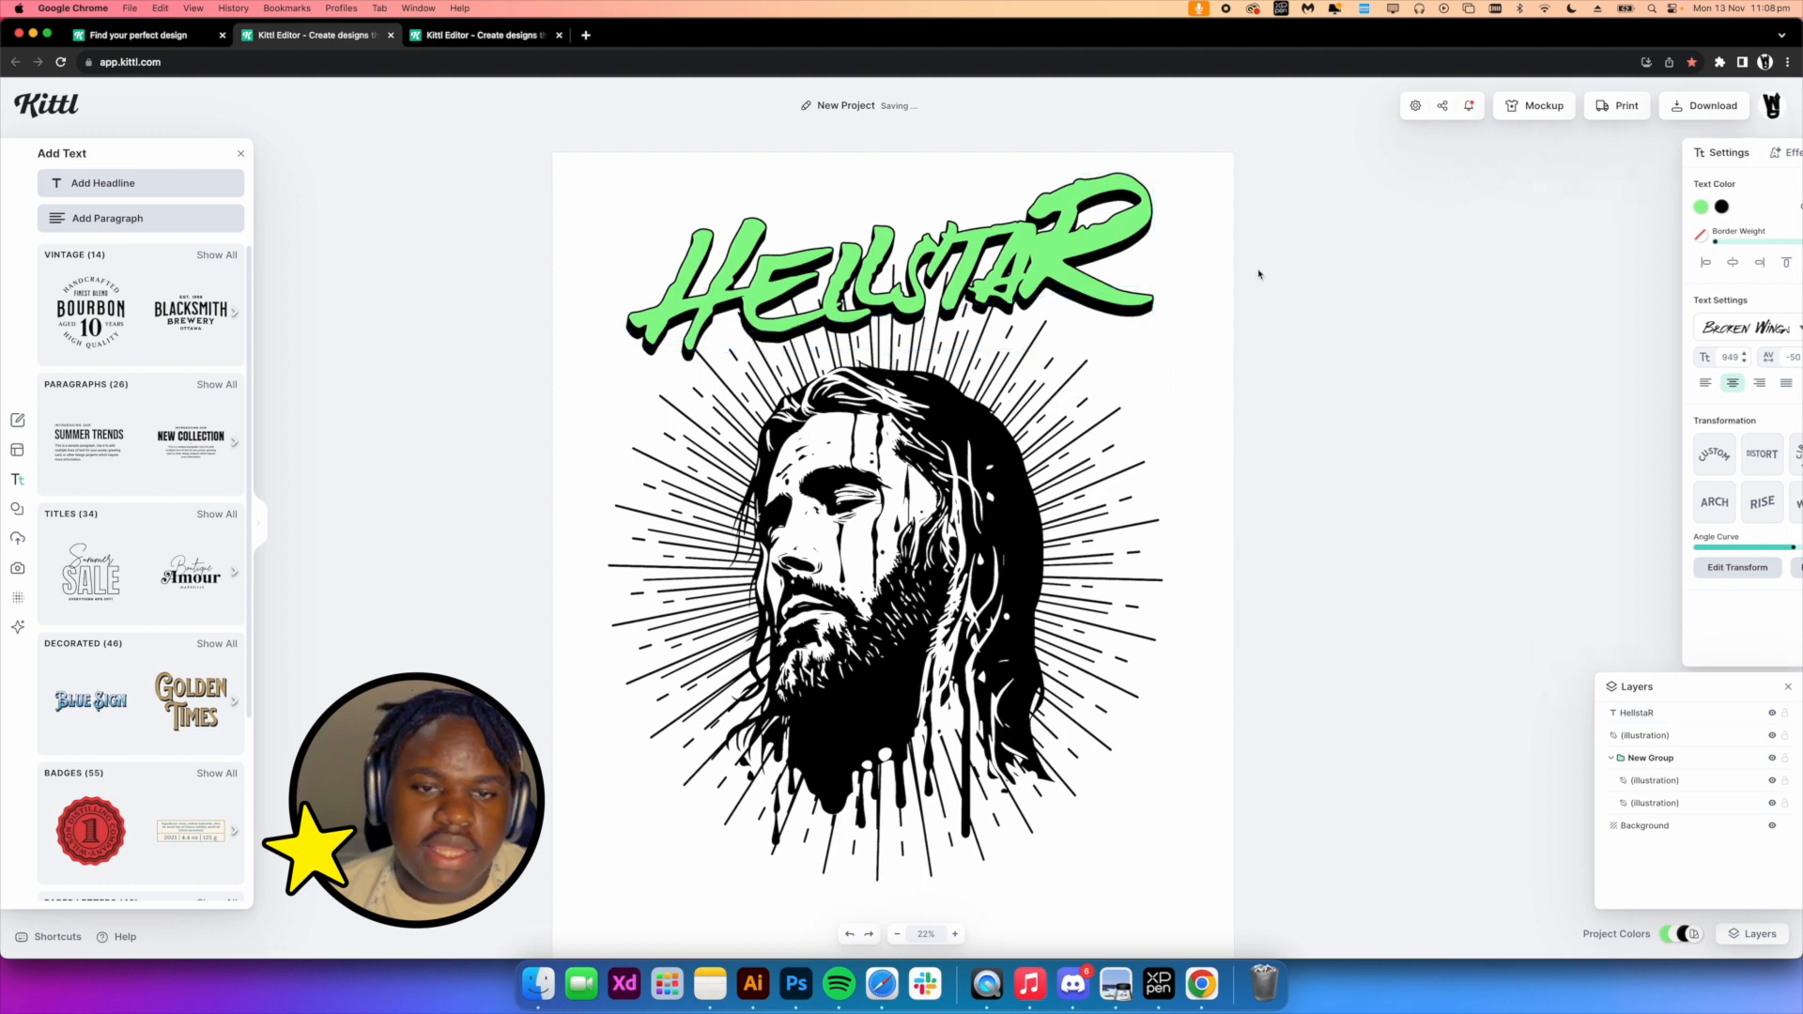
Add a second text line reading STUDIOS below the headline and set its font to Basement Black
{"action": "scroll", "coordinate": [1166, 325], "scroll_direction": "up", "scroll_amount": 2}
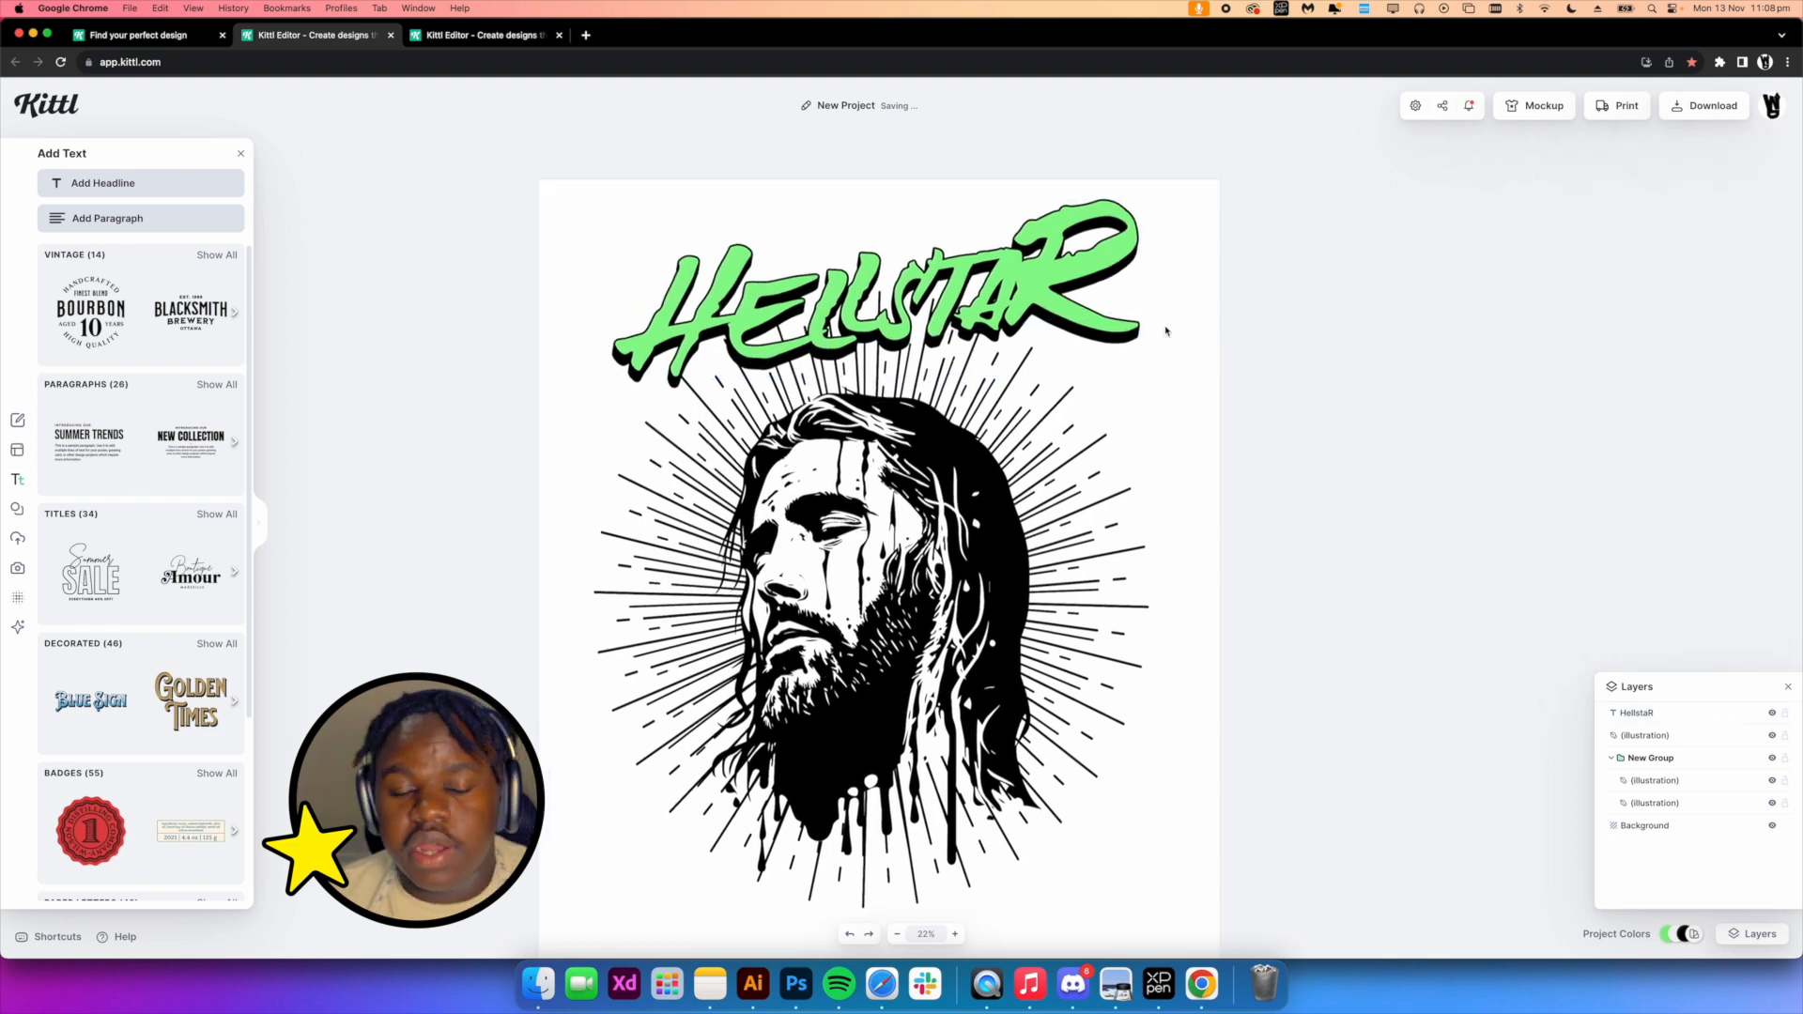
{"action": "left_click", "coordinate": [840, 217]}
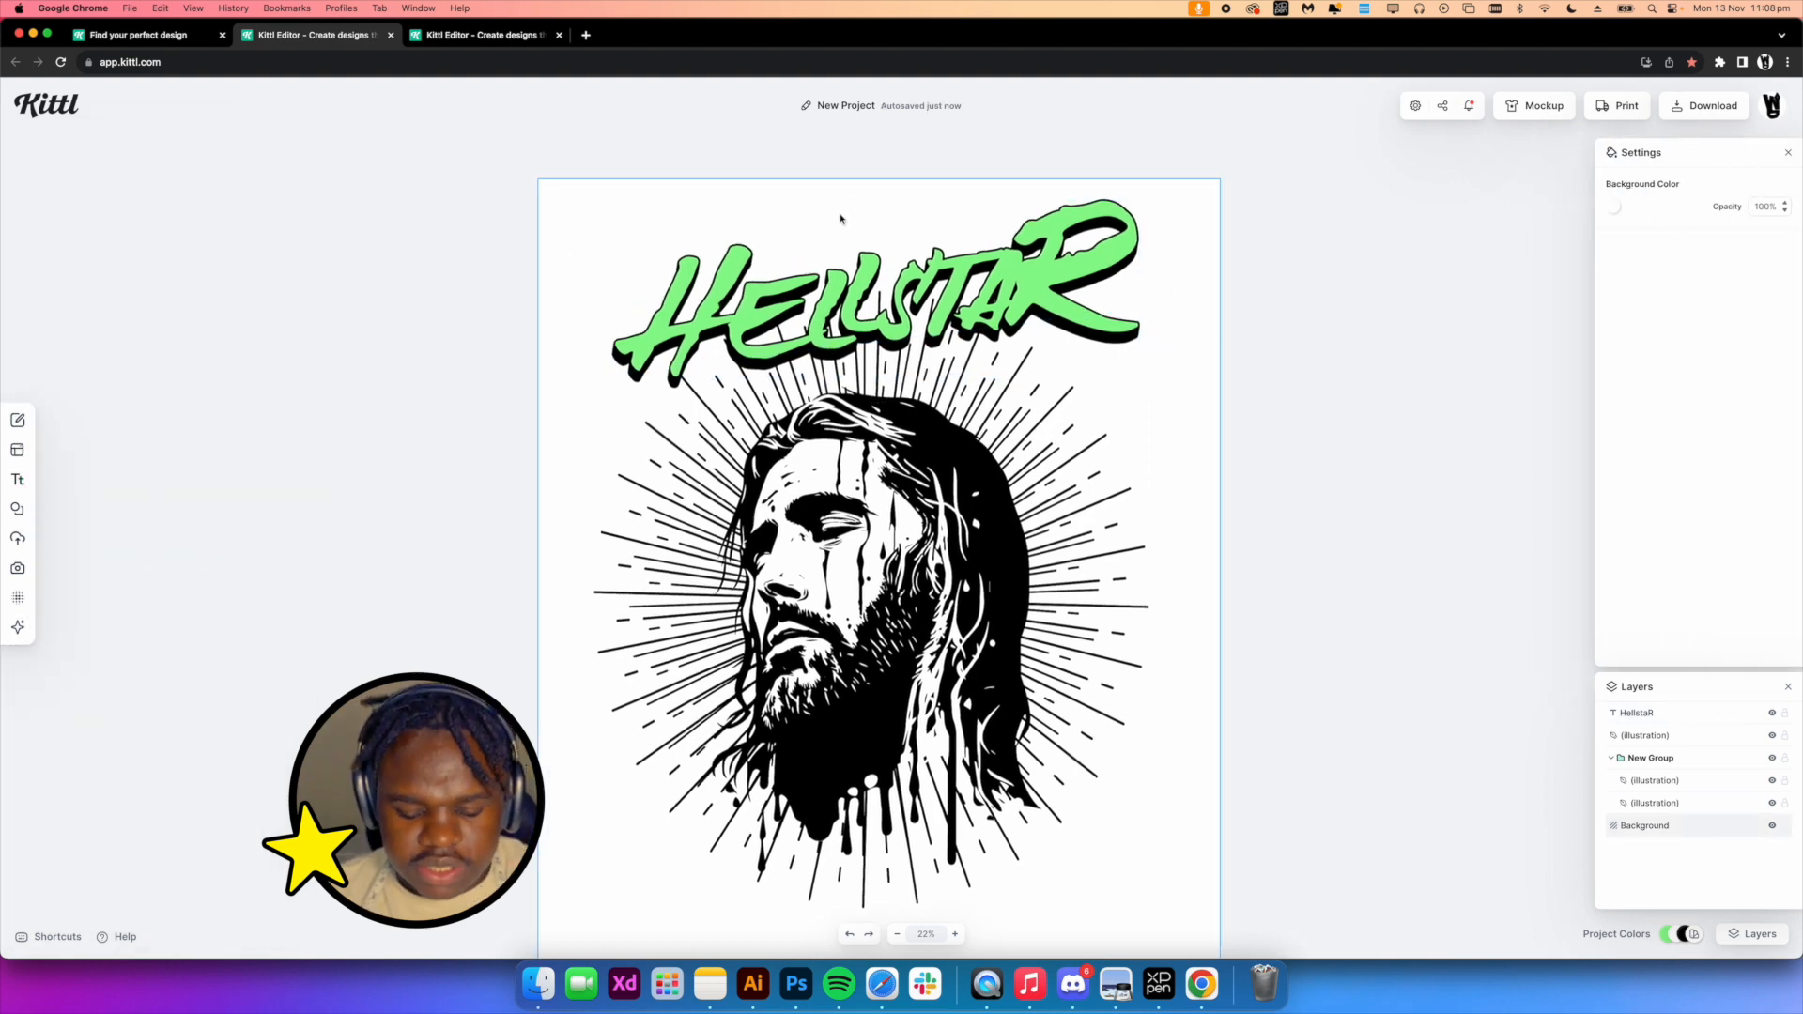
{"action": "key", "text": "t"}
{"action": "scroll", "coordinate": [927, 542], "scroll_direction": "up", "scroll_amount": 5}
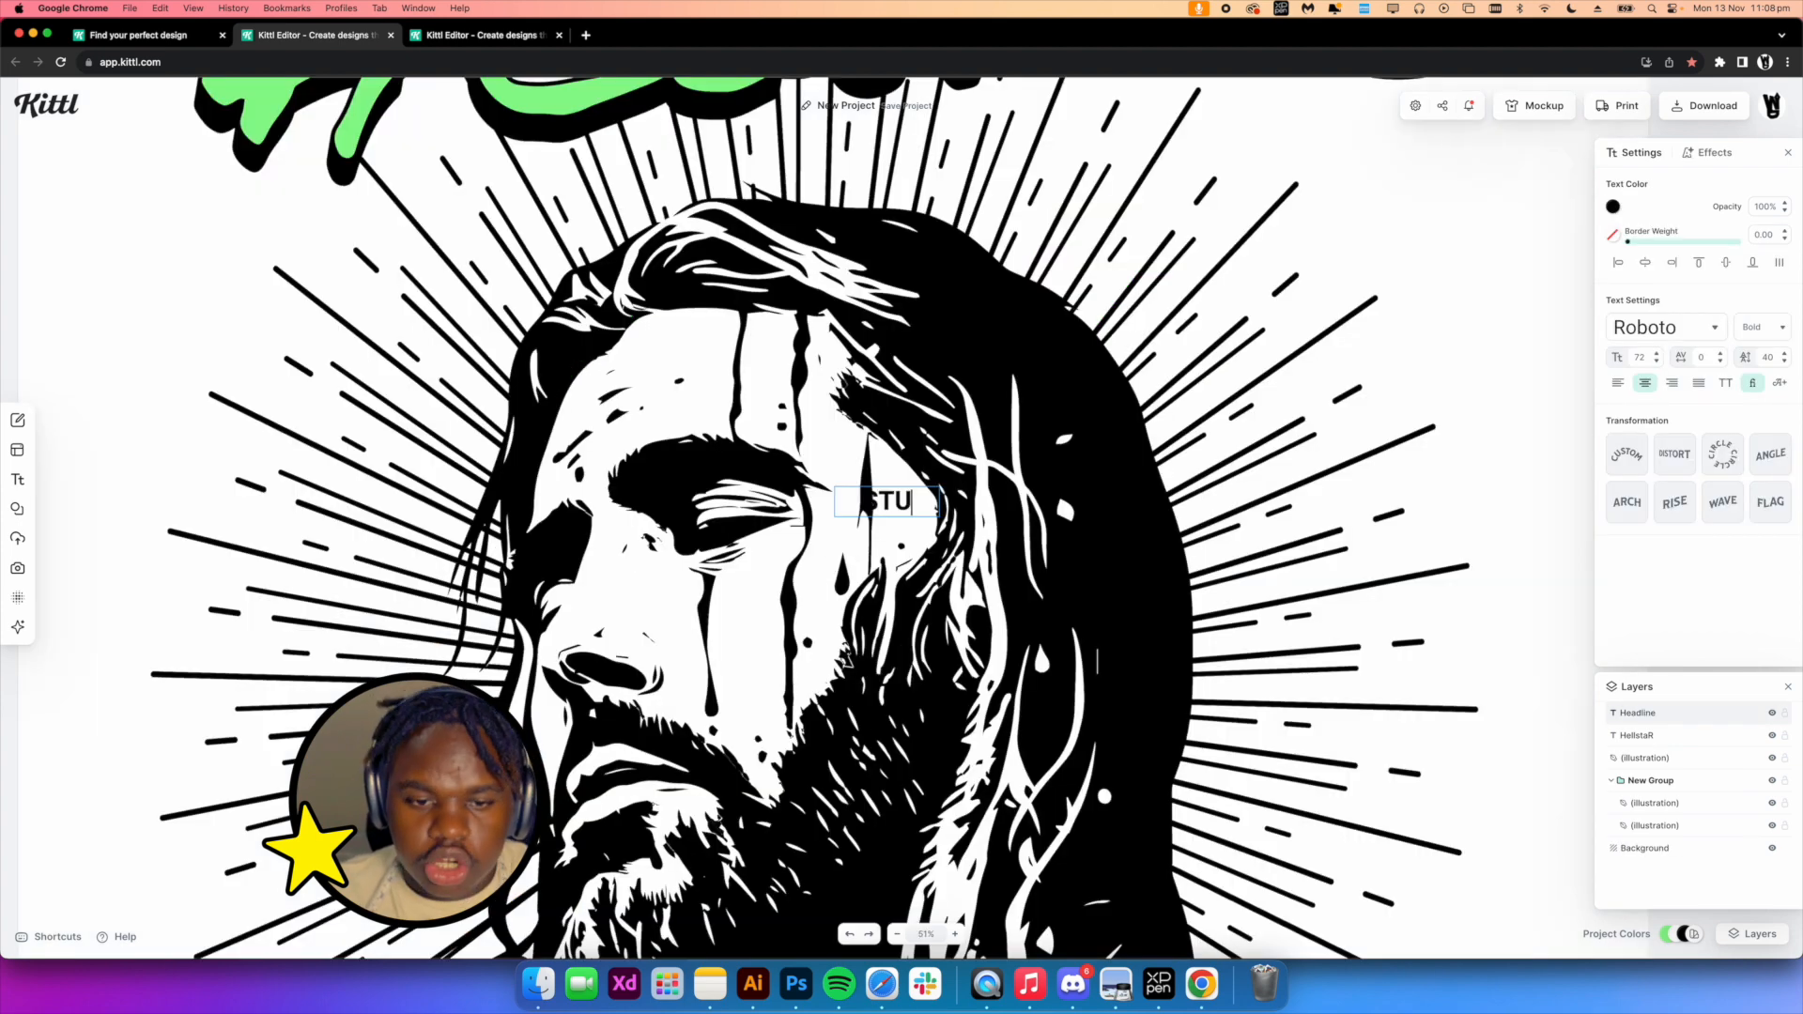
{"action": "key", "text": "BackSpace"}
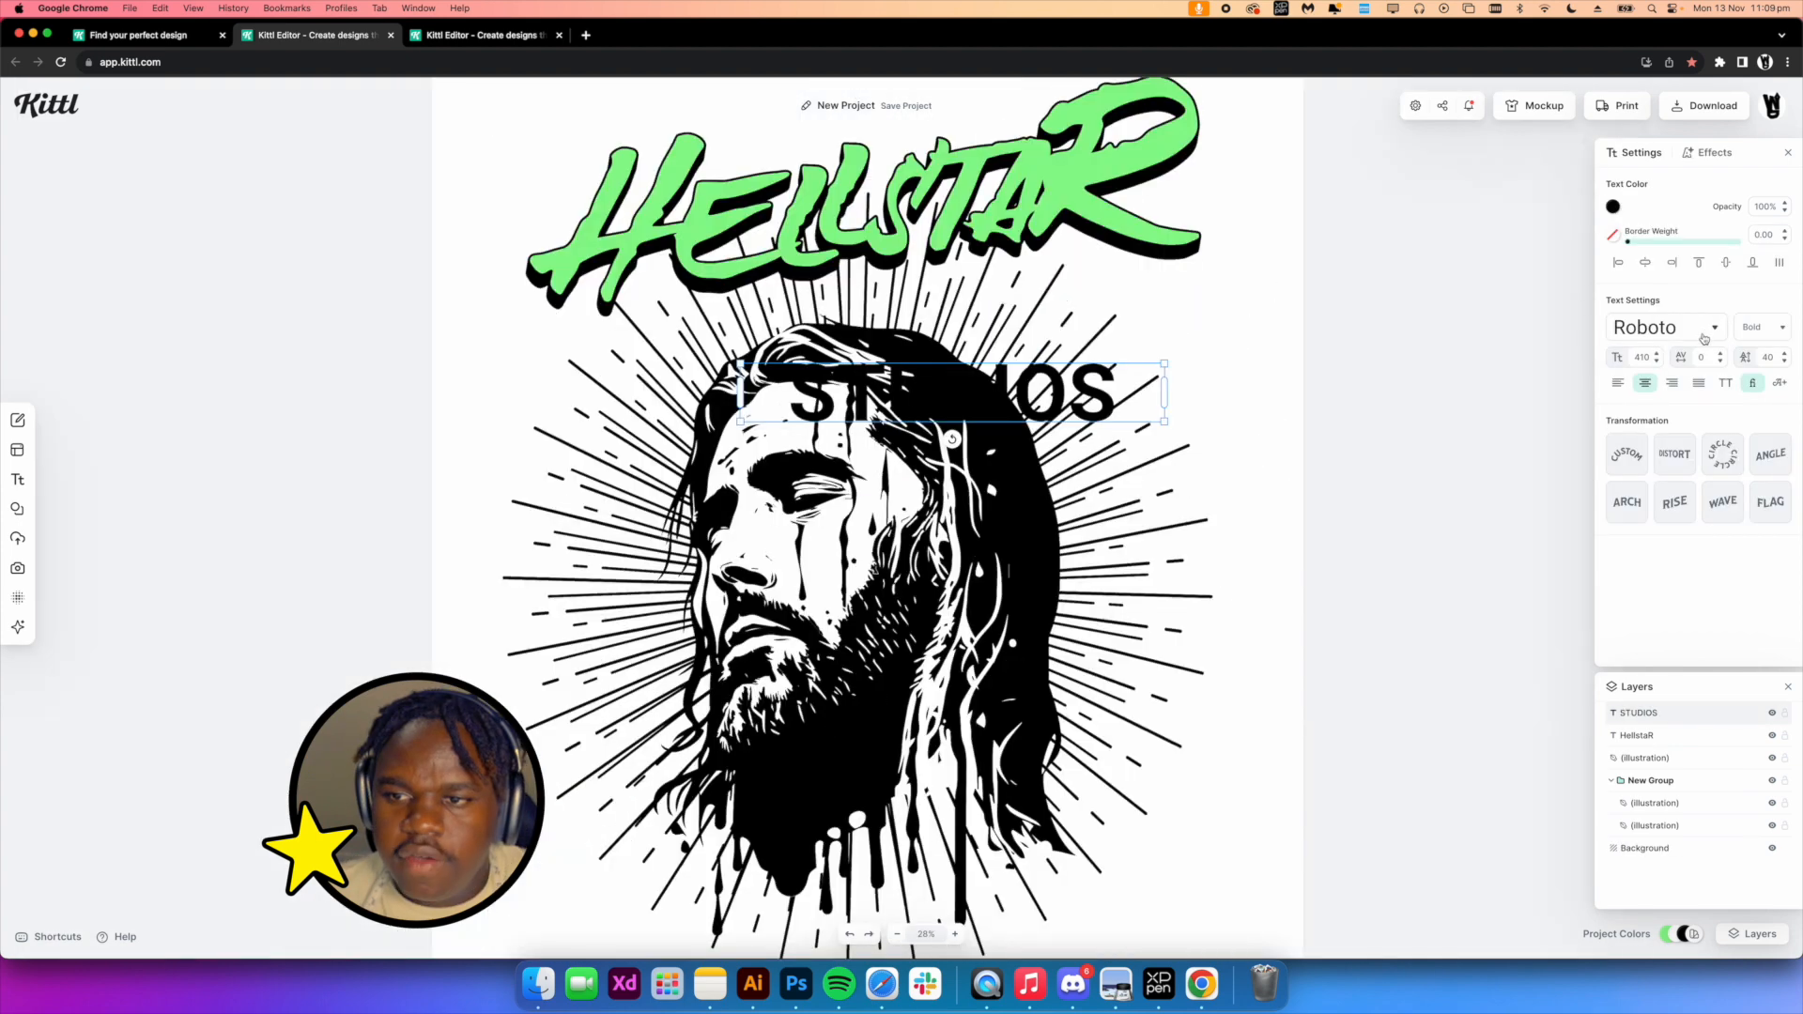
{"action": "left_click", "coordinate": [1664, 326]}
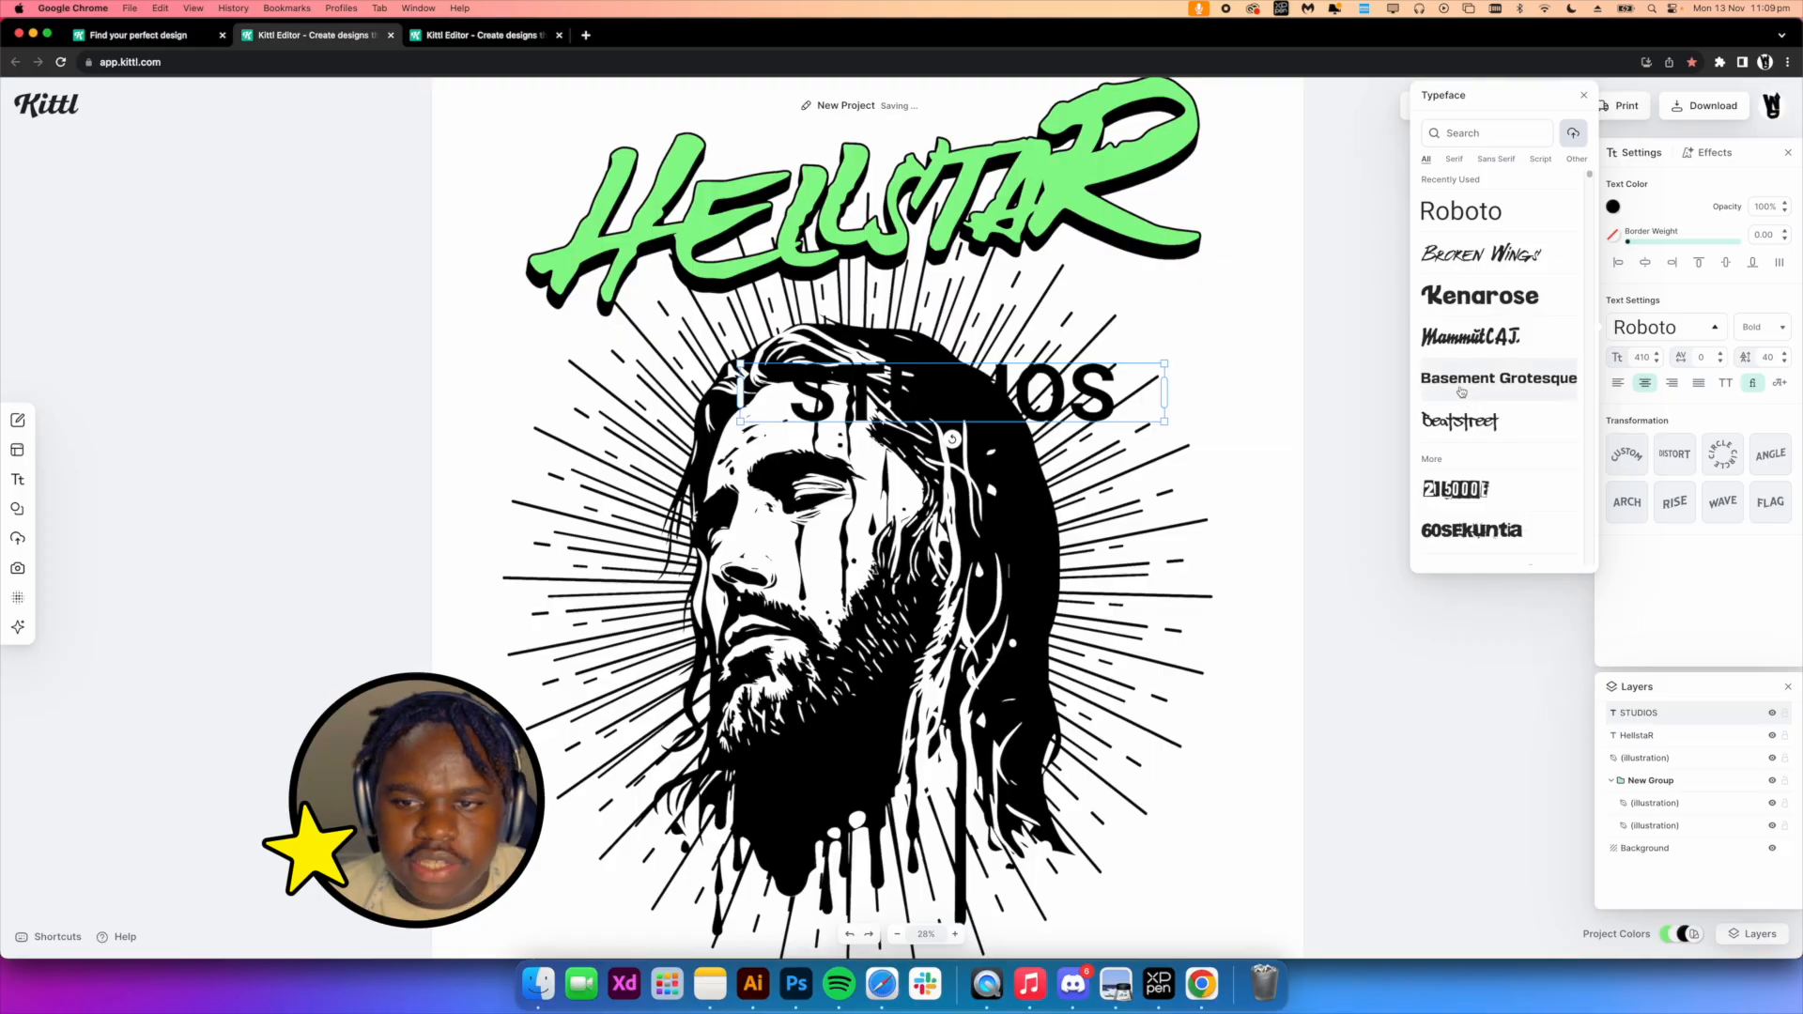
{"action": "left_click", "coordinate": [1461, 379]}
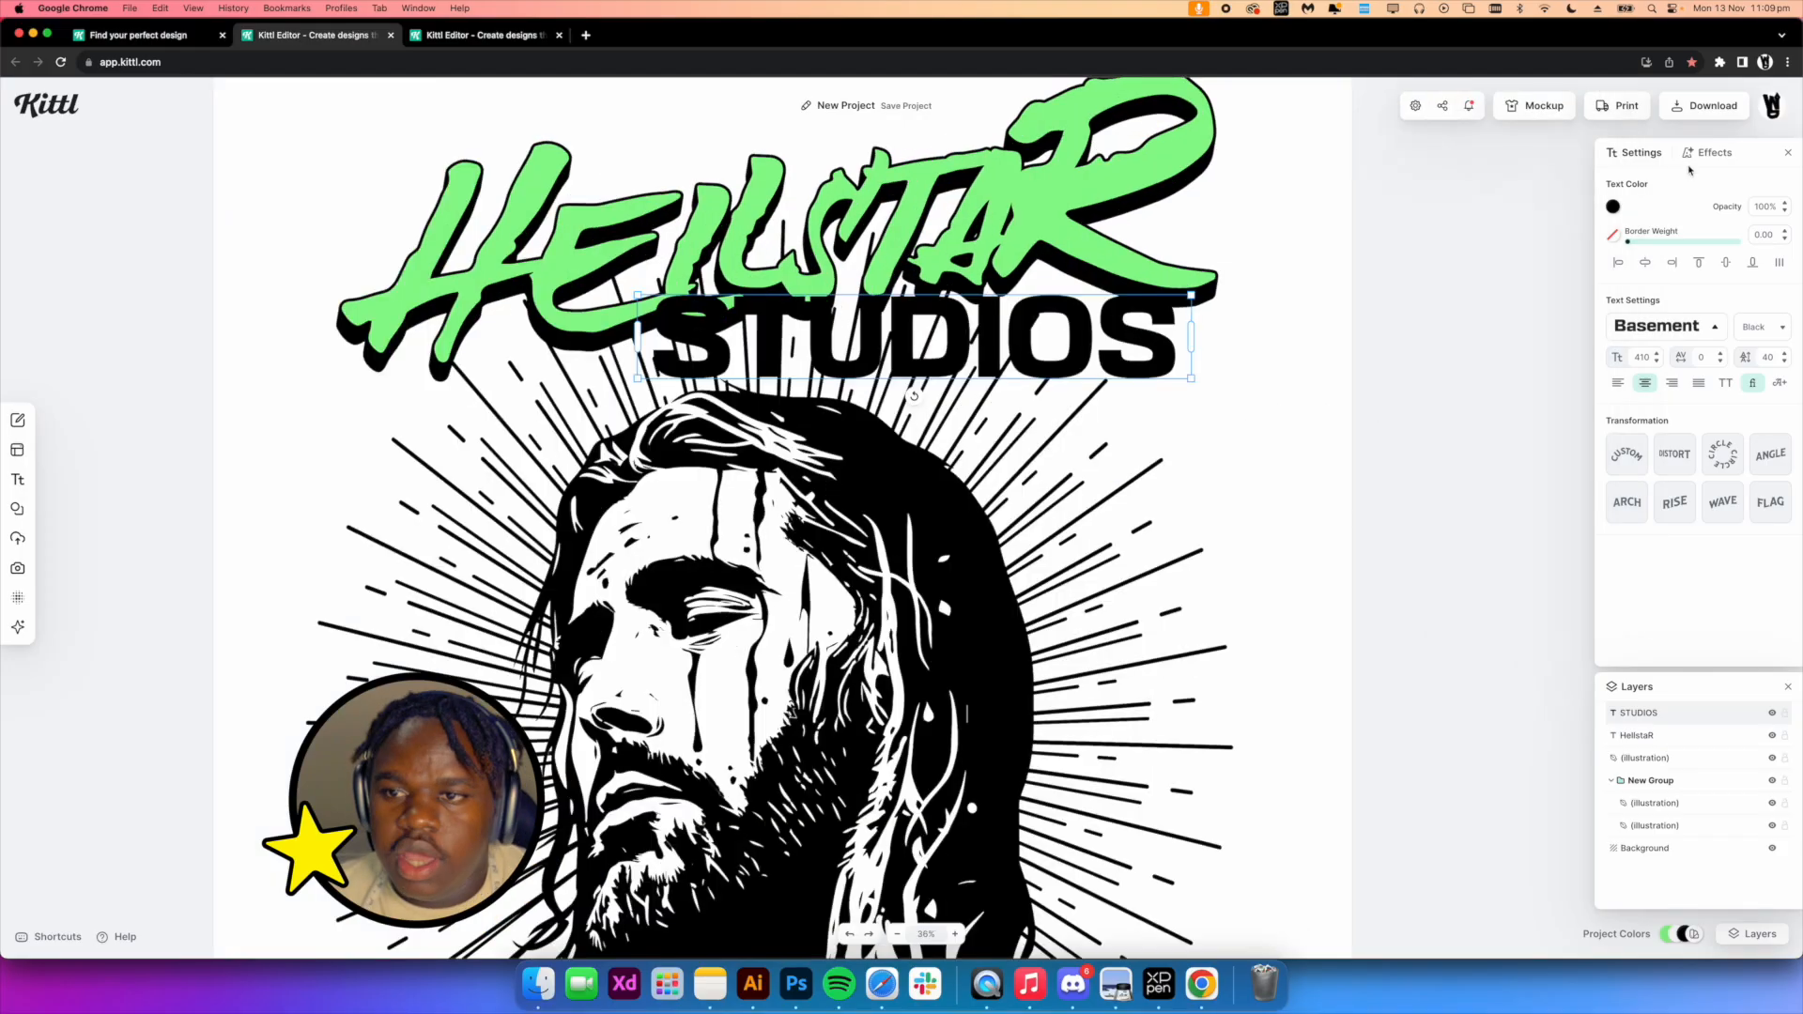
Give STUDIOS a block shadow with outline width 26, offset 2 and angle -145°
{"action": "left_click", "coordinate": [1707, 153]}
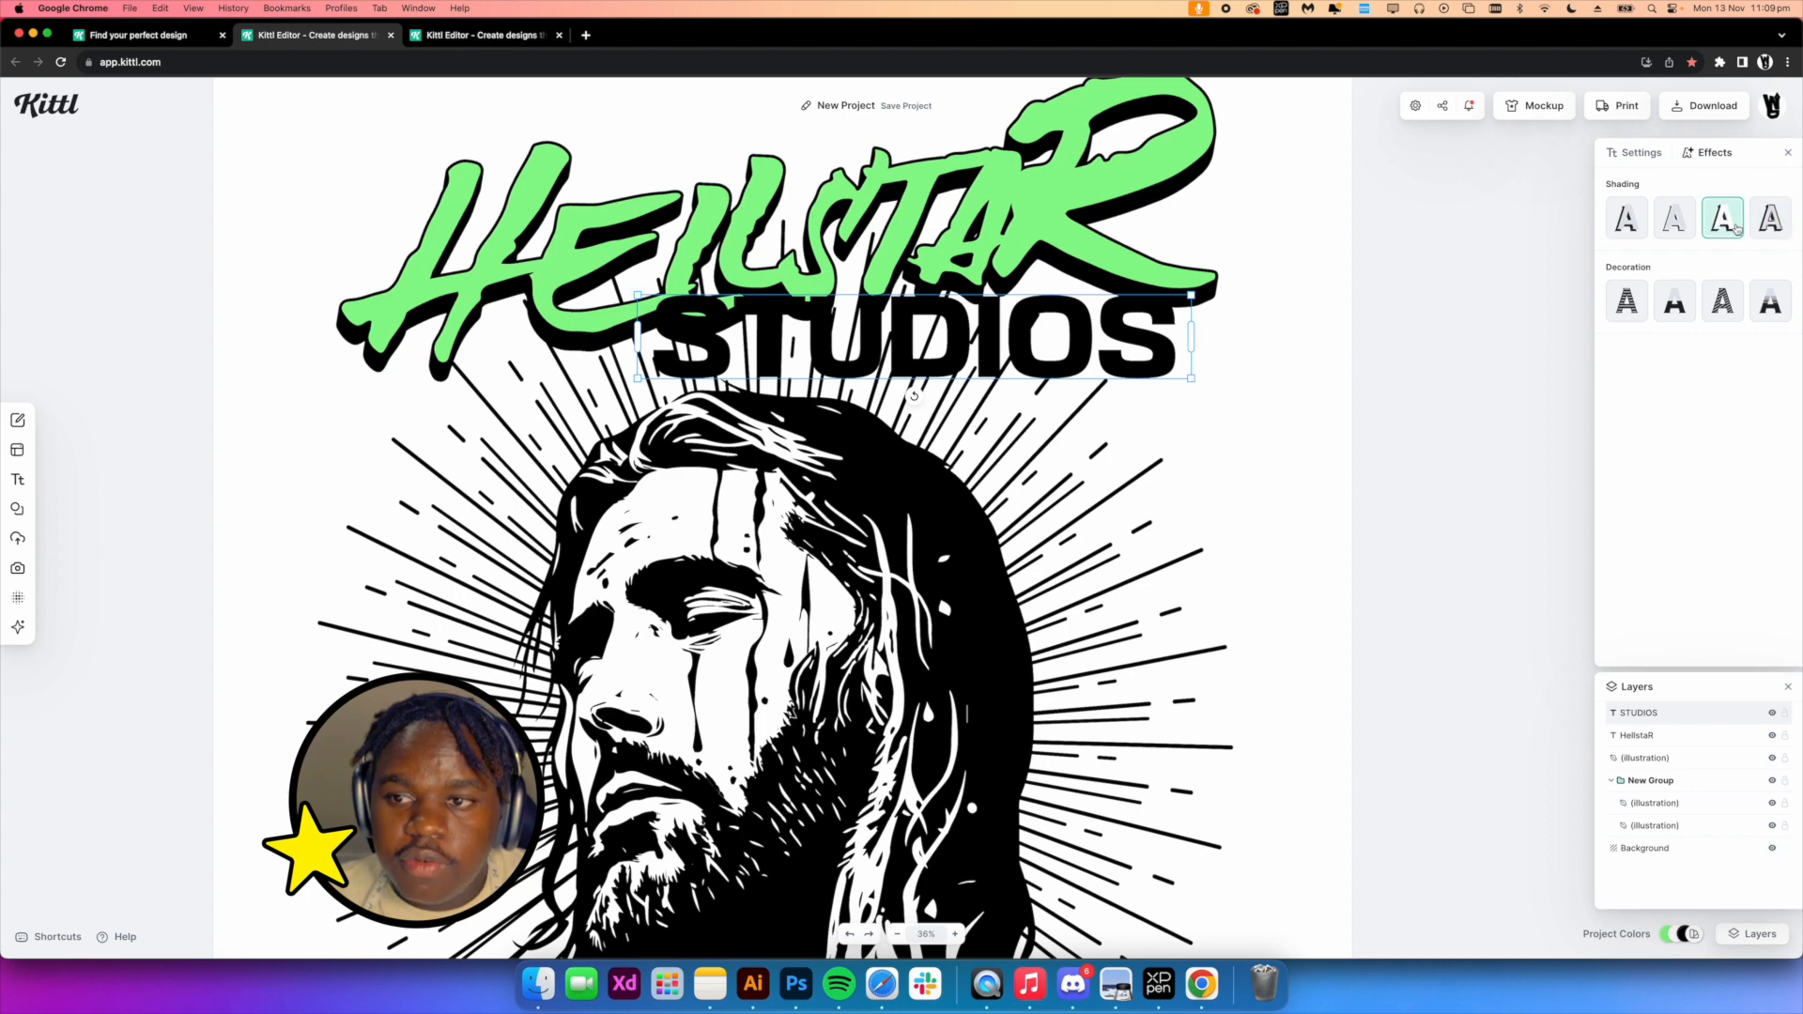
{"action": "left_click", "coordinate": [1728, 225]}
{"action": "left_click_drag", "start_coordinate": [1613, 378], "coordinate": [1644, 378]}
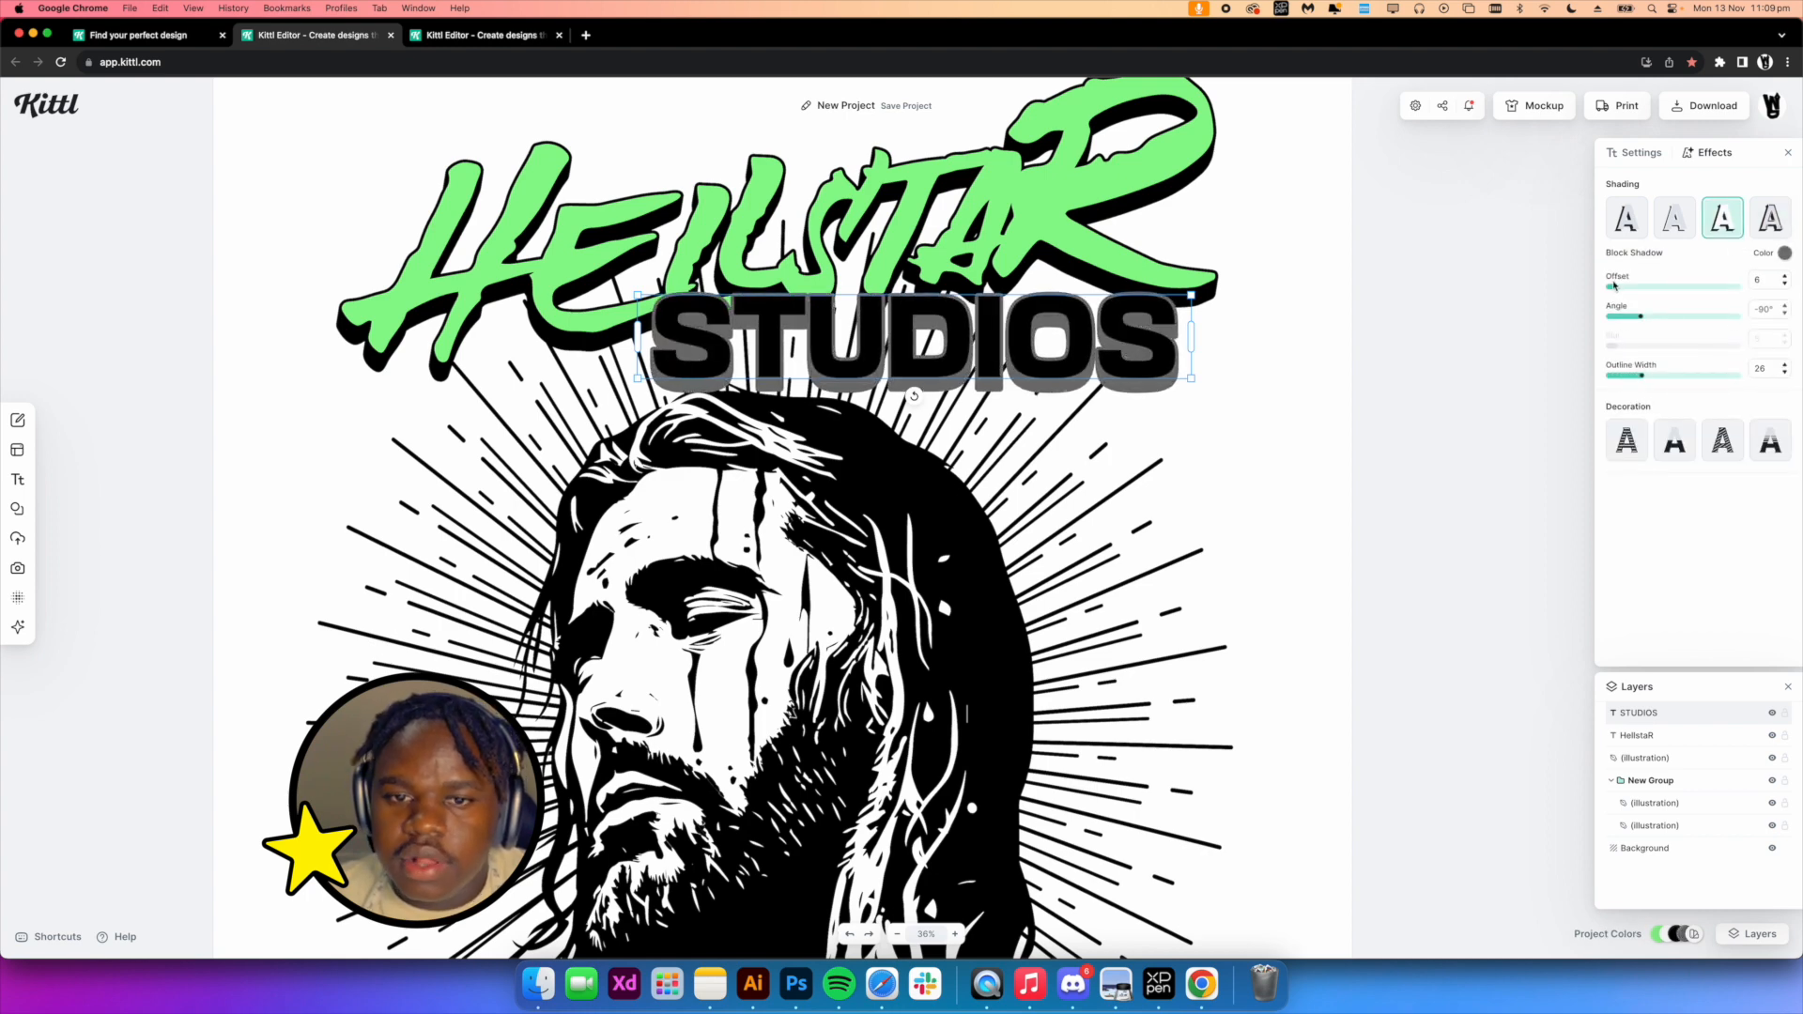
{"action": "left_click_drag", "start_coordinate": [1613, 289], "coordinate": [1623, 322]}
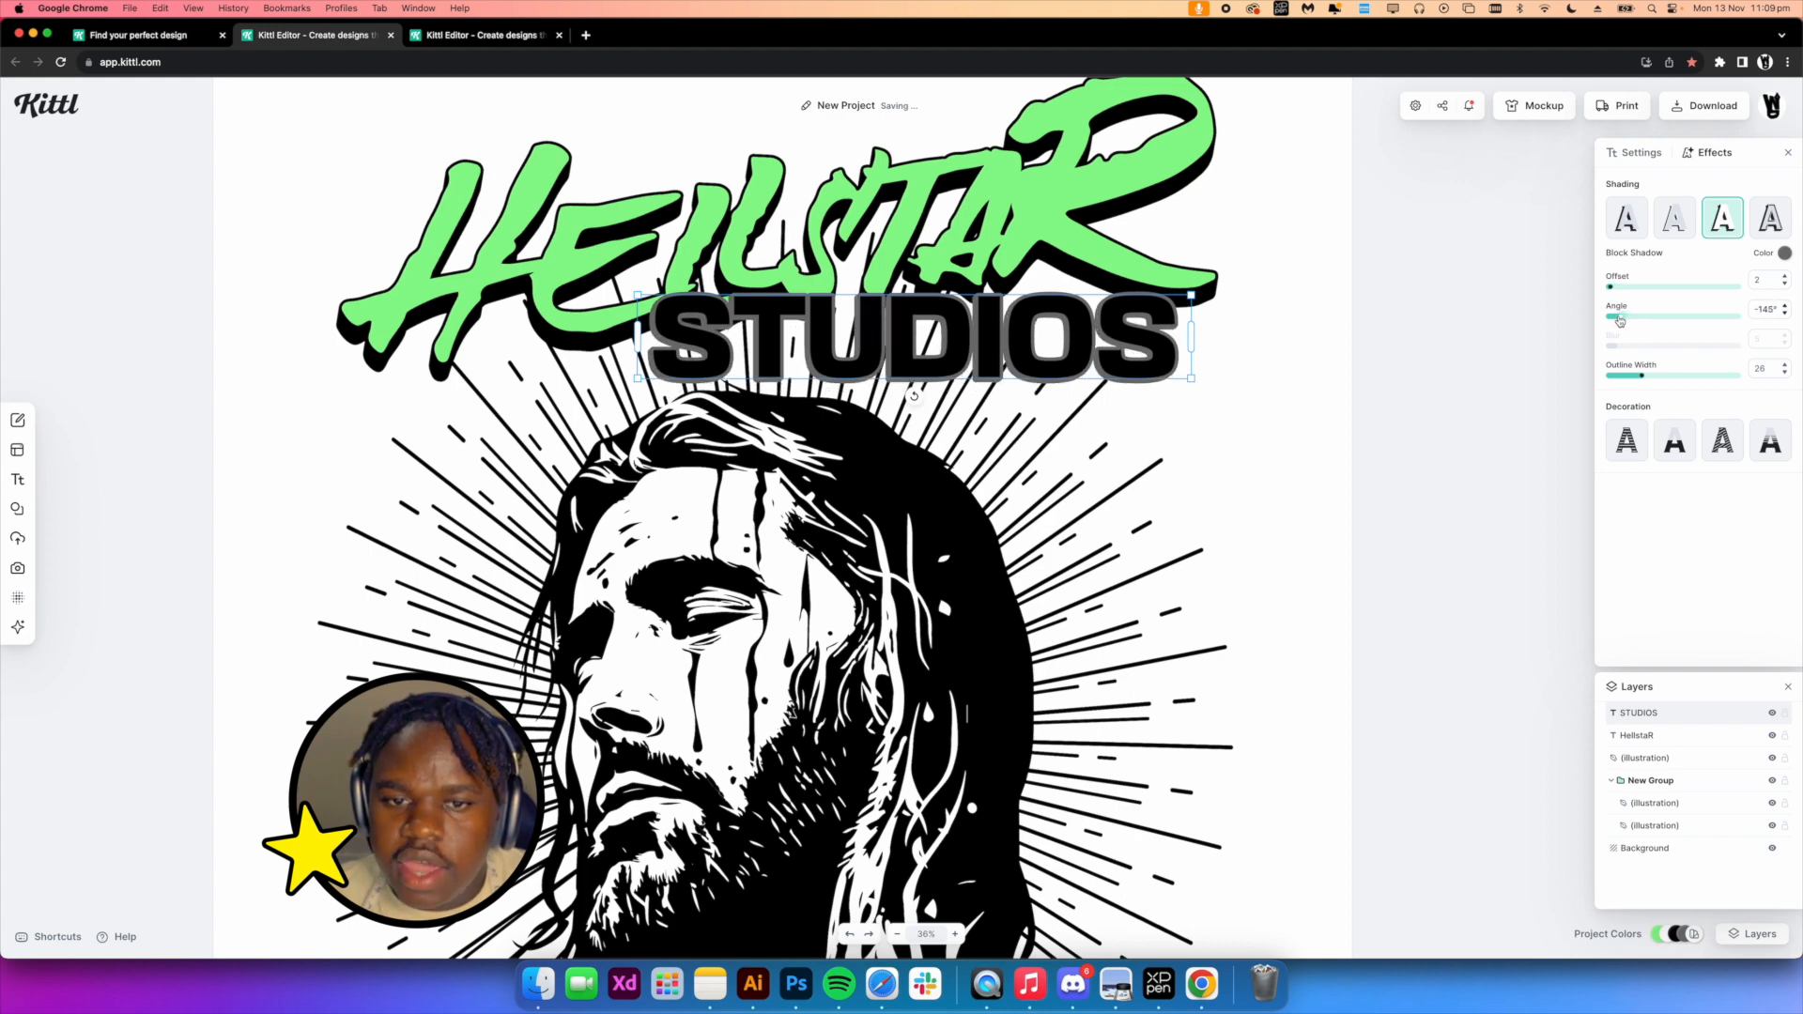
Set the STUDIOS text's letter spacing to -50
{"action": "left_click", "coordinate": [1645, 154]}
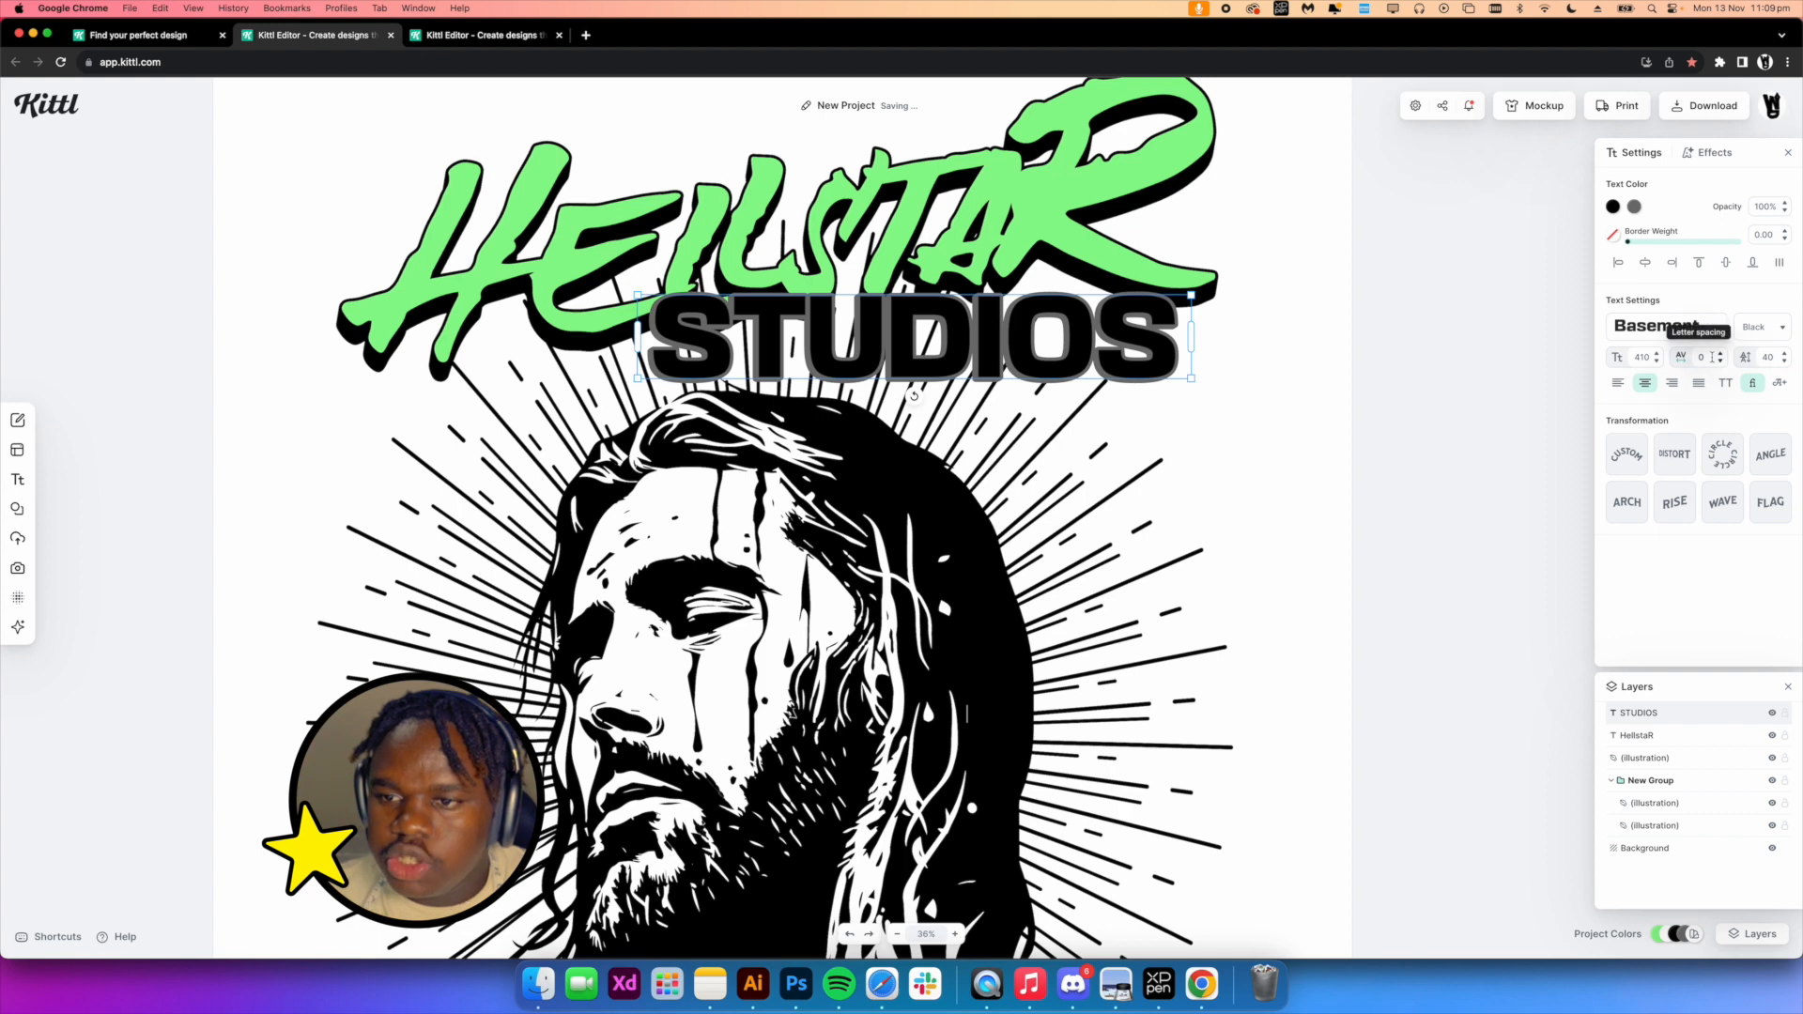
{"action": "left_click", "coordinate": [1711, 357]}
{"action": "type", "text": "-5"}
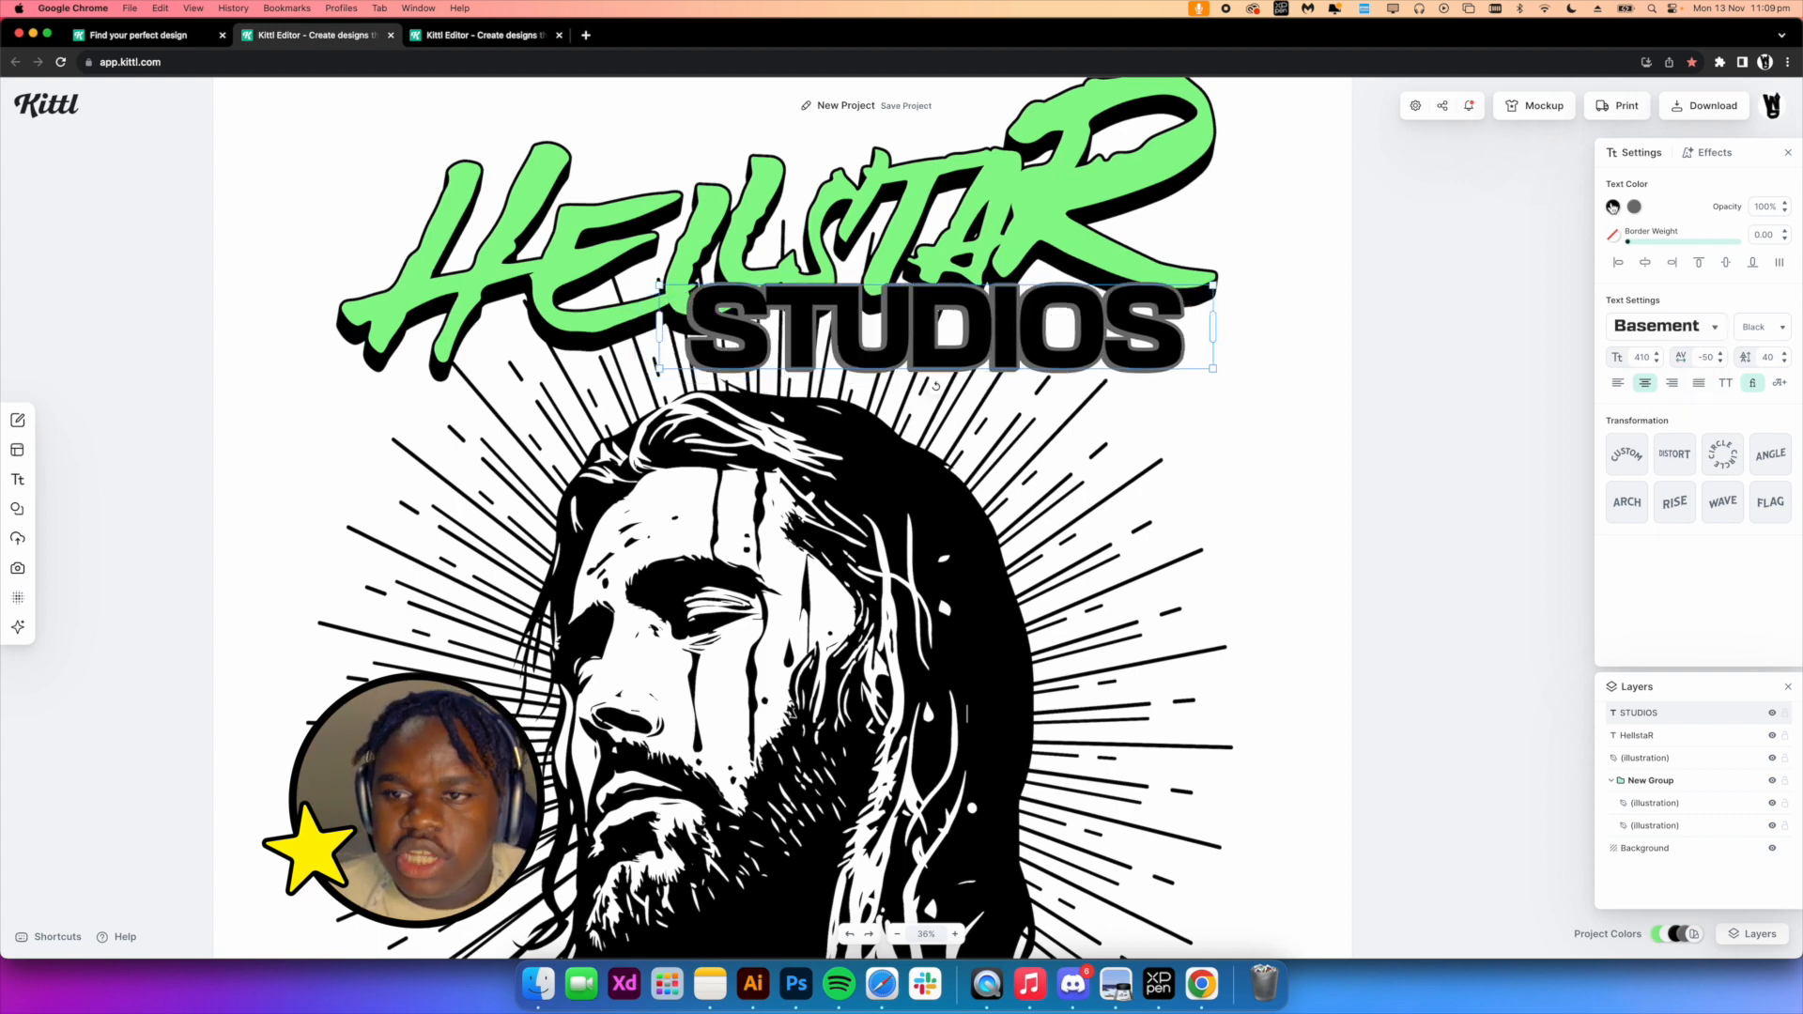
Change the STUDIOS text color to white
{"action": "left_click", "coordinate": [1613, 207]}
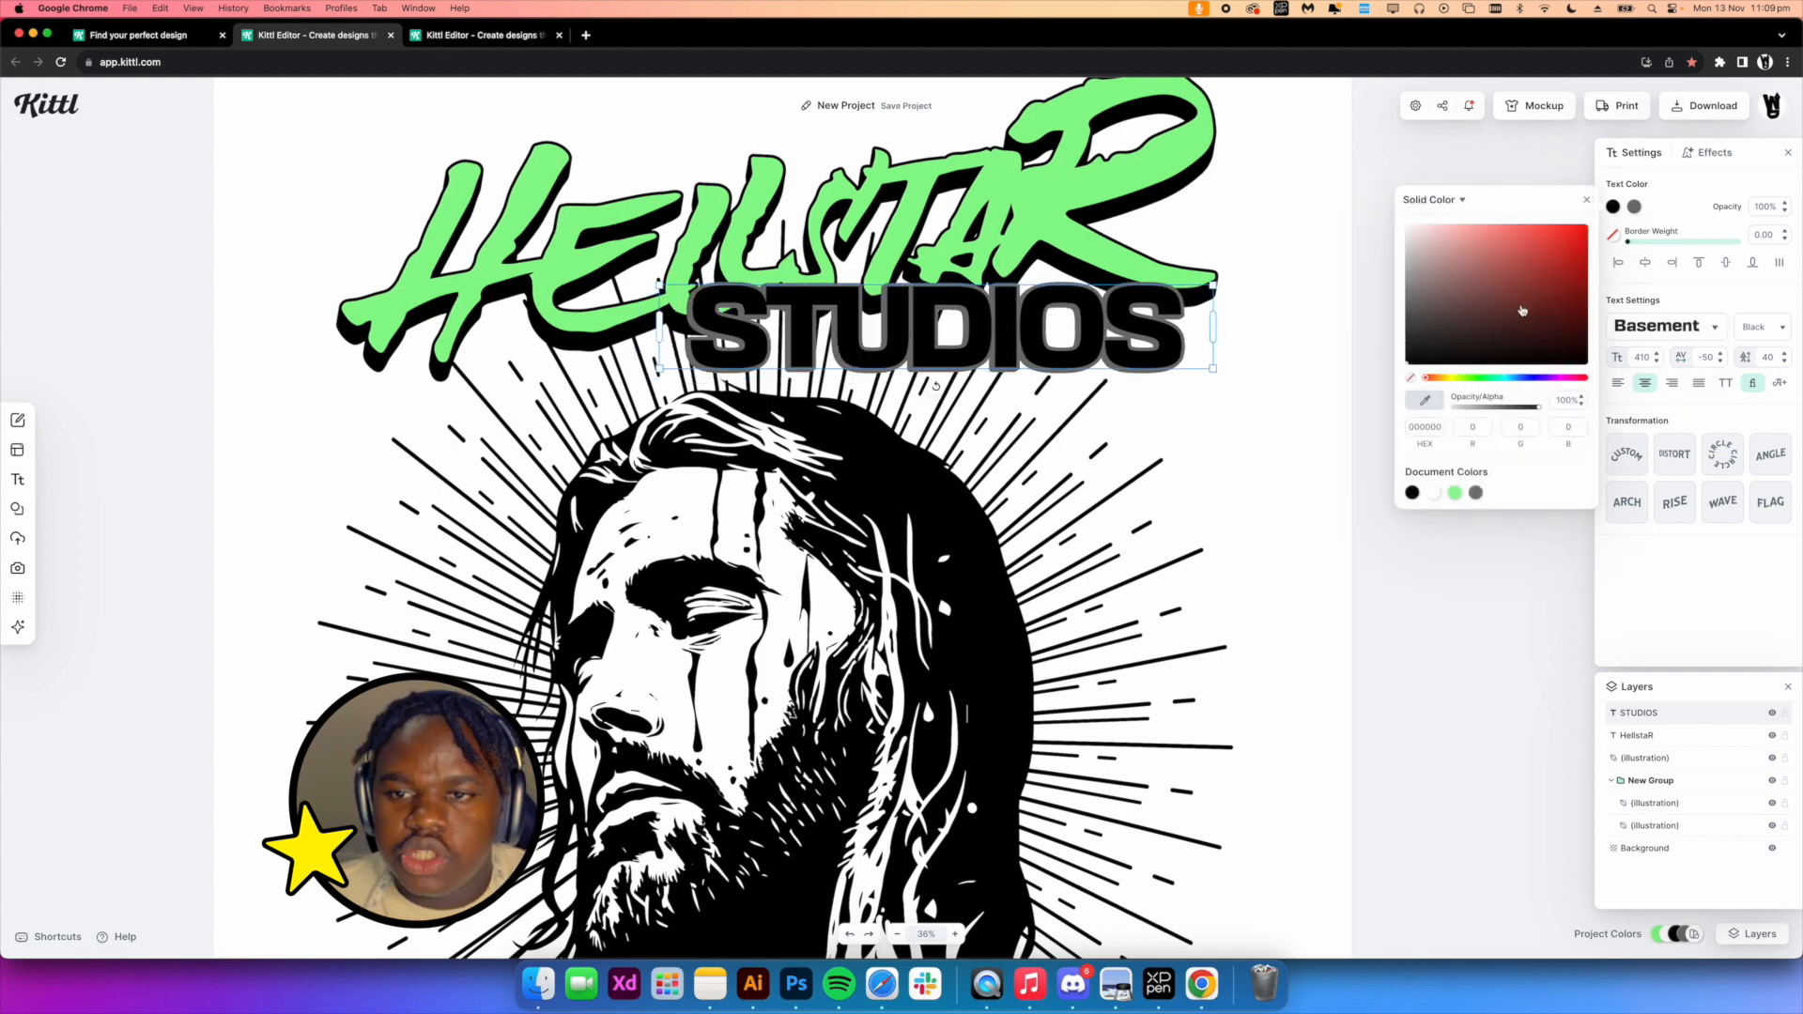
{"action": "left_click_drag", "start_coordinate": [1522, 310], "coordinate": [1370, 229]}
{"action": "left_click", "coordinate": [1302, 224]}
{"action": "left_click", "coordinate": [1149, 321]}
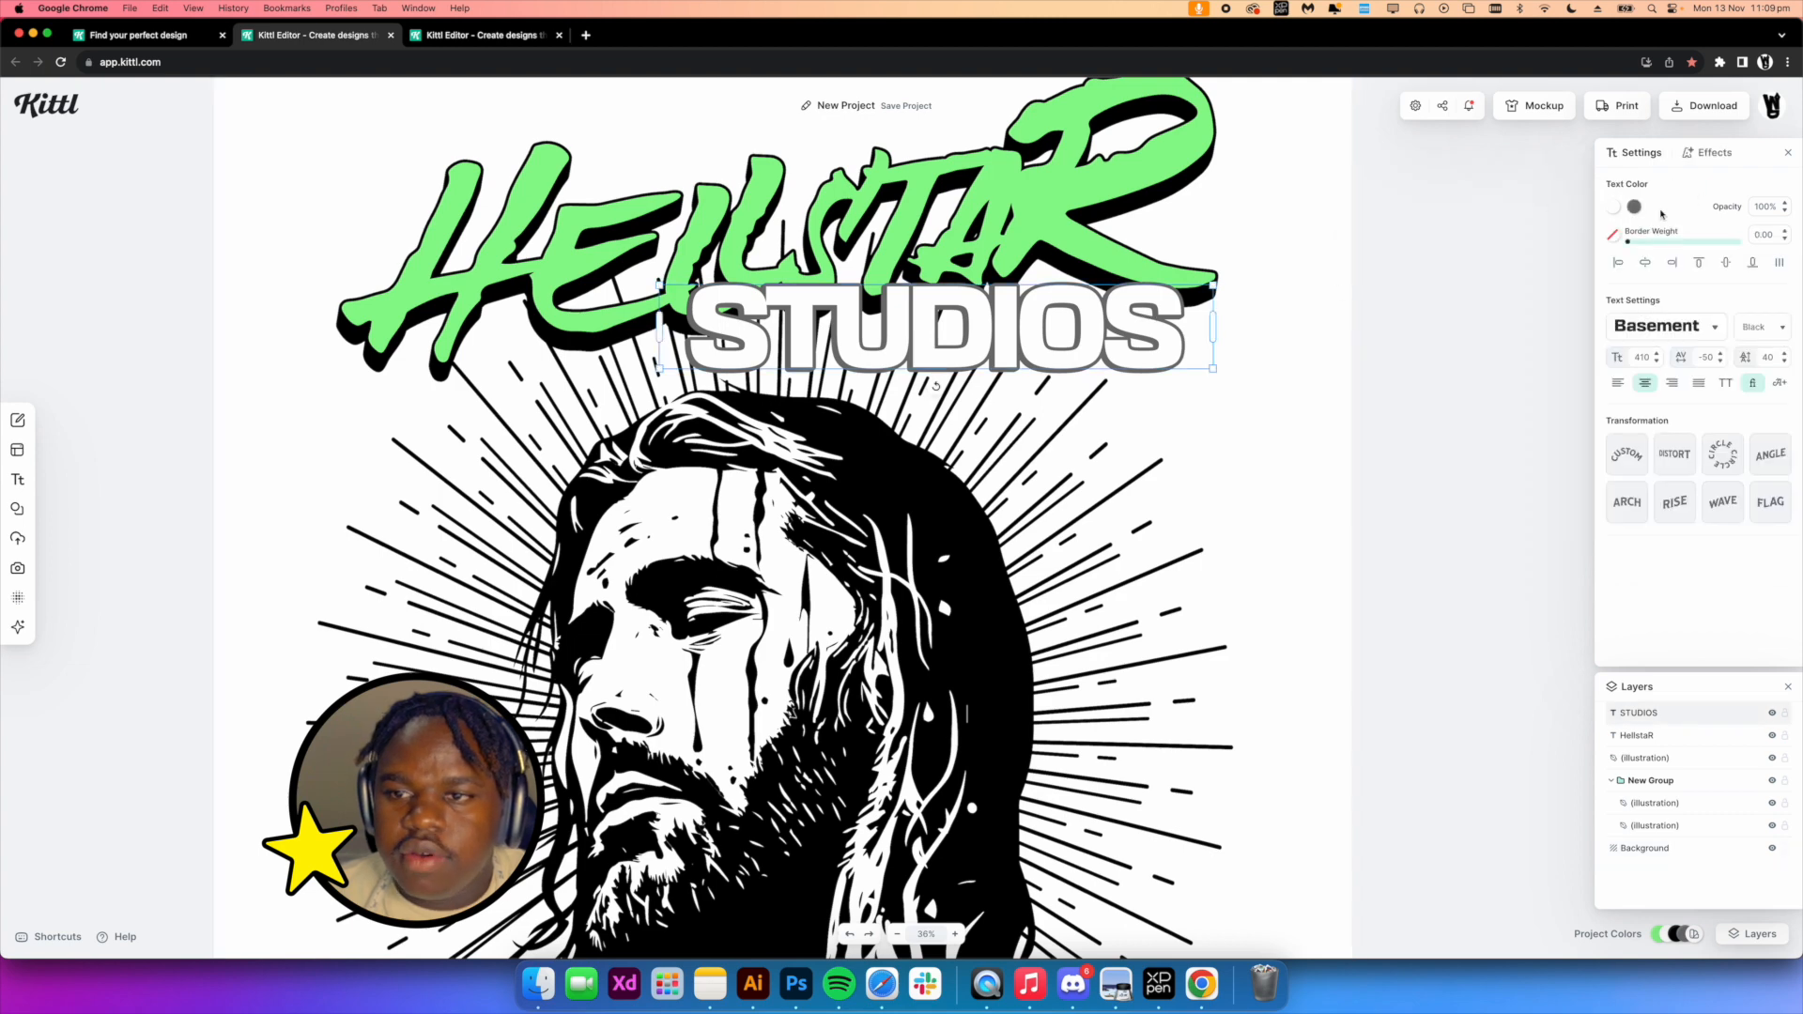
Set the STUDIOS shadow color to black and apply the Angle transformation to it
{"action": "left_click", "coordinate": [1632, 208]}
{"action": "left_click_drag", "start_coordinate": [1545, 306], "coordinate": [1409, 399]}
{"action": "left_click", "coordinate": [1305, 366]}
{"action": "left_click", "coordinate": [1022, 318]}
{"action": "left_click", "coordinate": [1770, 455]}
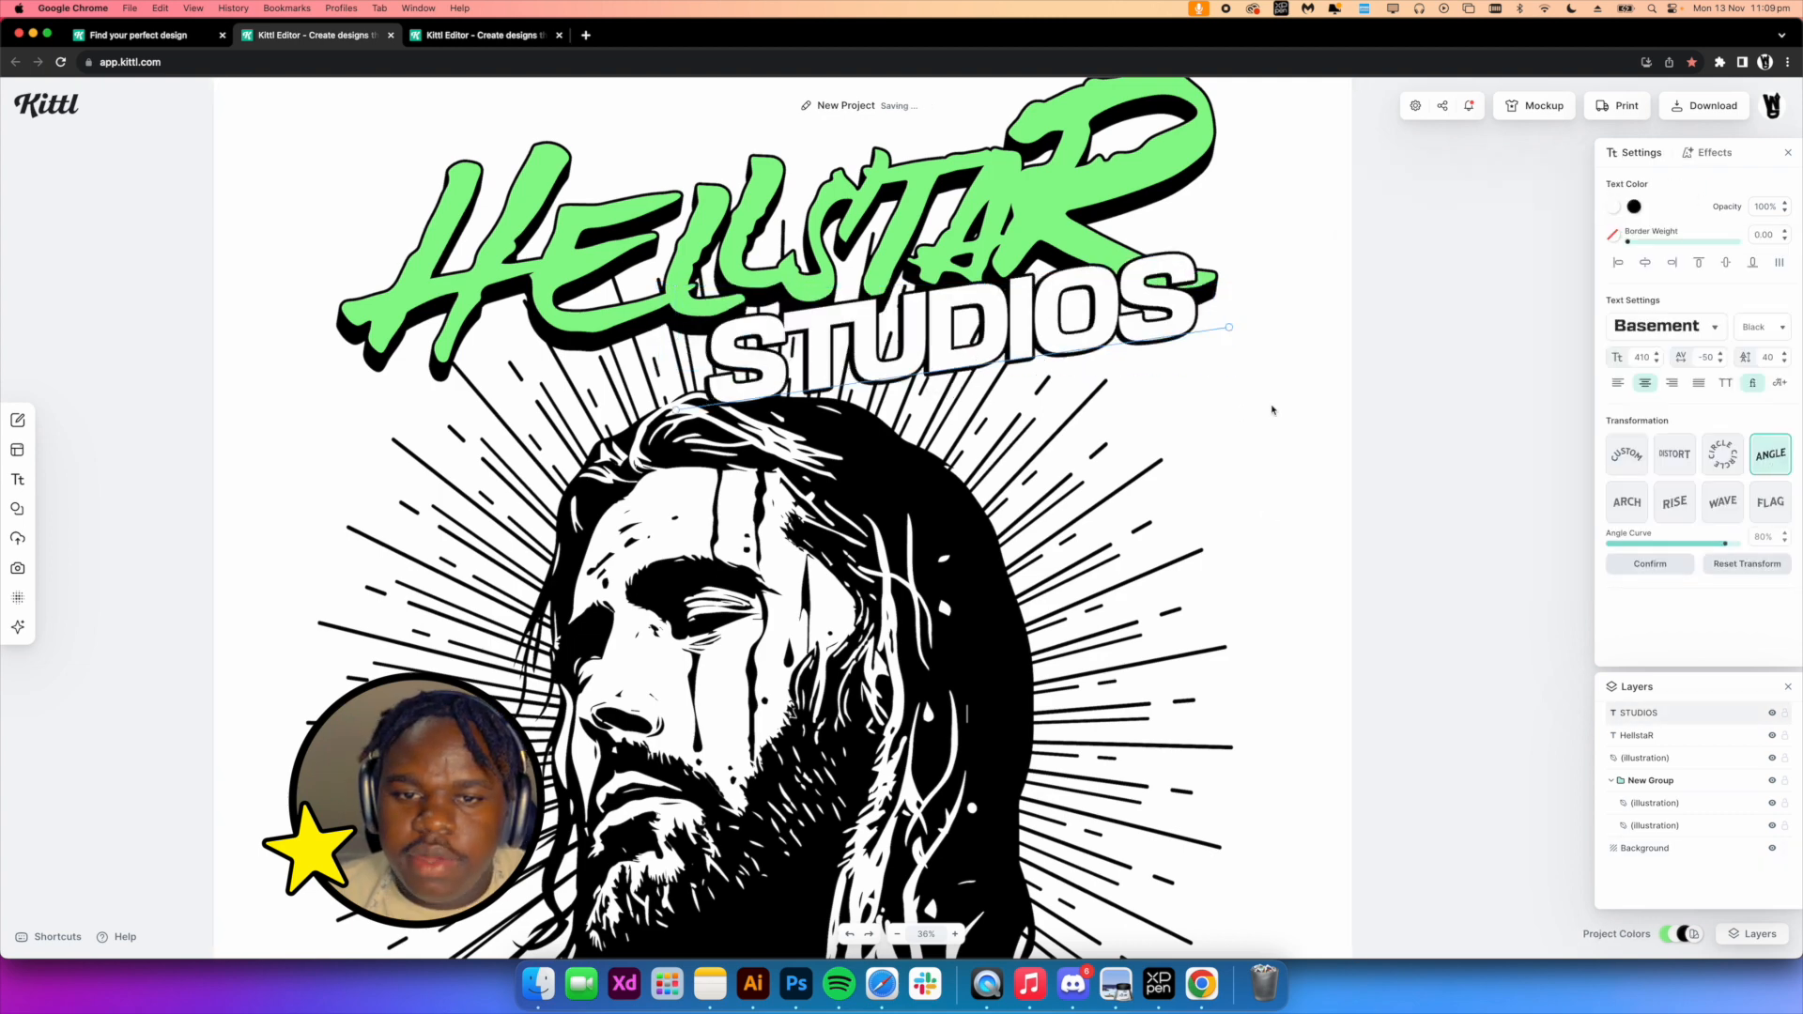
Adjust the STUDIOS angle transformation and finish editing it
{"action": "left_click_drag", "start_coordinate": [1223, 342], "coordinate": [1148, 338]}
{"action": "left_click", "coordinate": [1287, 386]}
{"action": "scroll", "coordinate": [1110, 272], "scroll_direction": "down", "scroll_amount": 5}
{"action": "scroll", "coordinate": [970, 217], "scroll_direction": "up", "scroll_amount": 3}
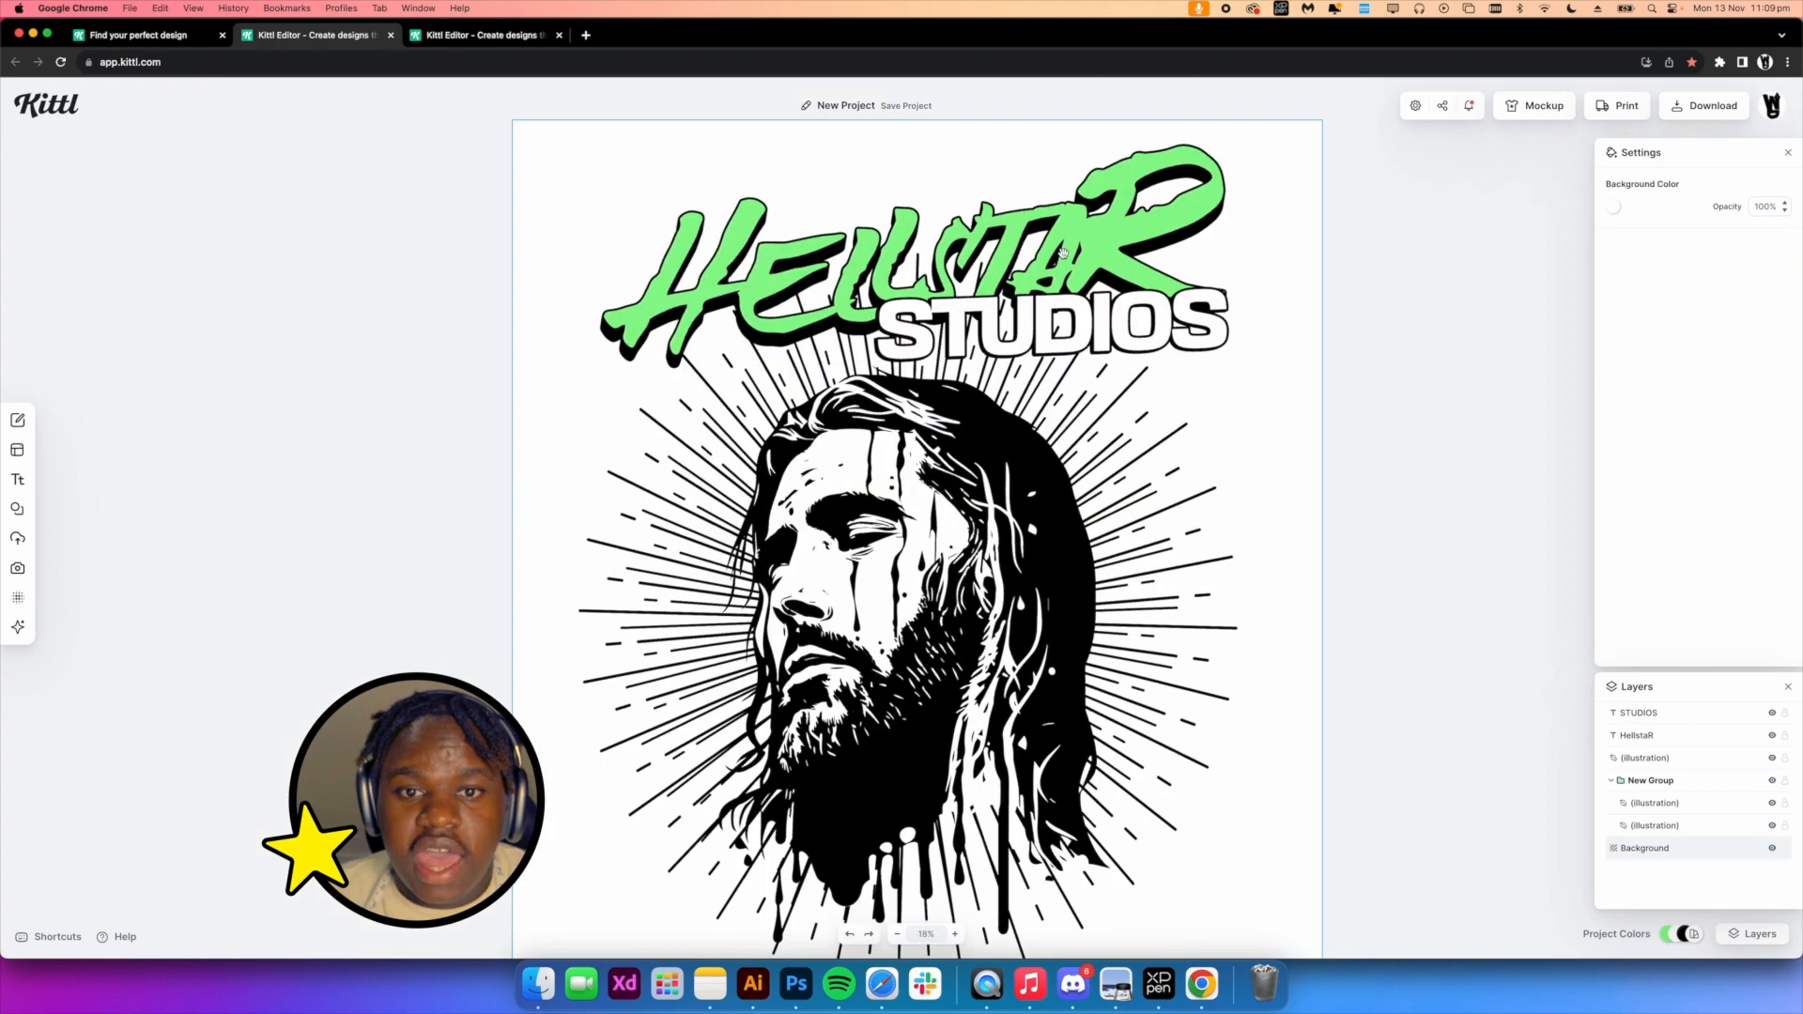
Select the HELLSTAR and STUDIOS texts together and group them
{"action": "left_click", "coordinate": [1068, 253]}
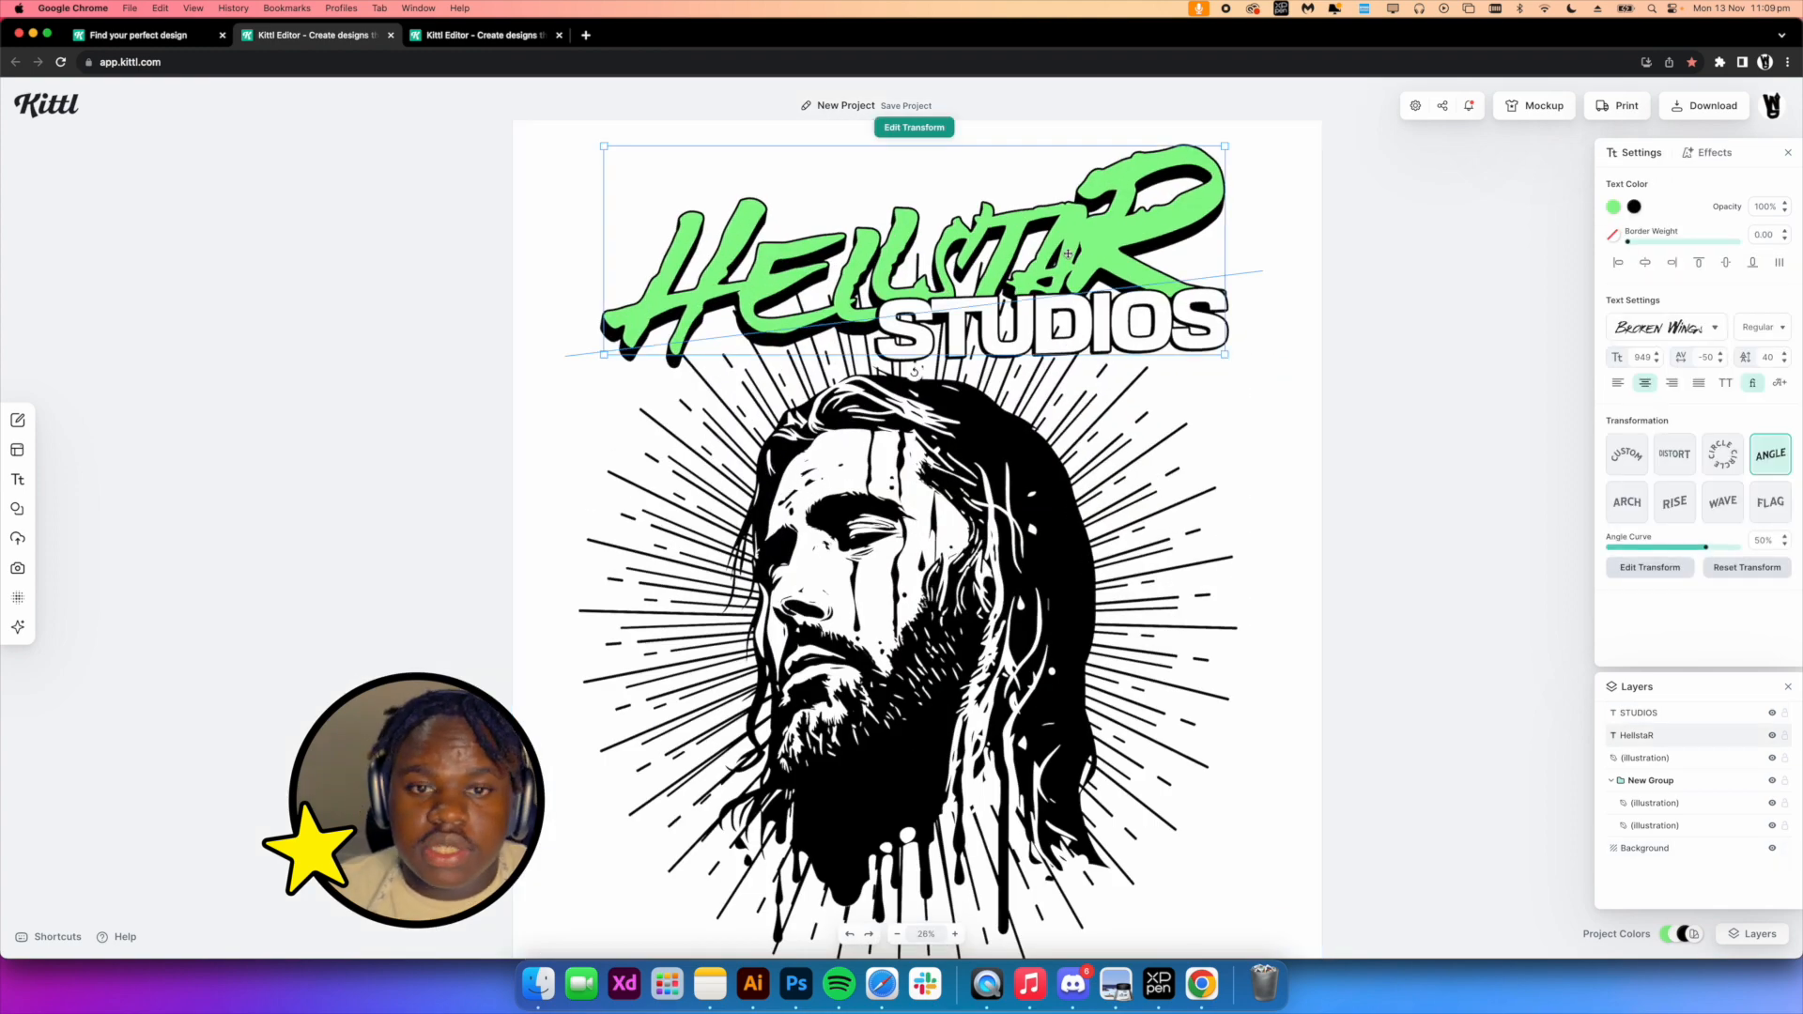
{"action": "left_click", "coordinate": [1141, 340], "text": "shift"}
{"action": "scroll", "coordinate": [1094, 320], "scroll_direction": "down", "scroll_amount": 1}
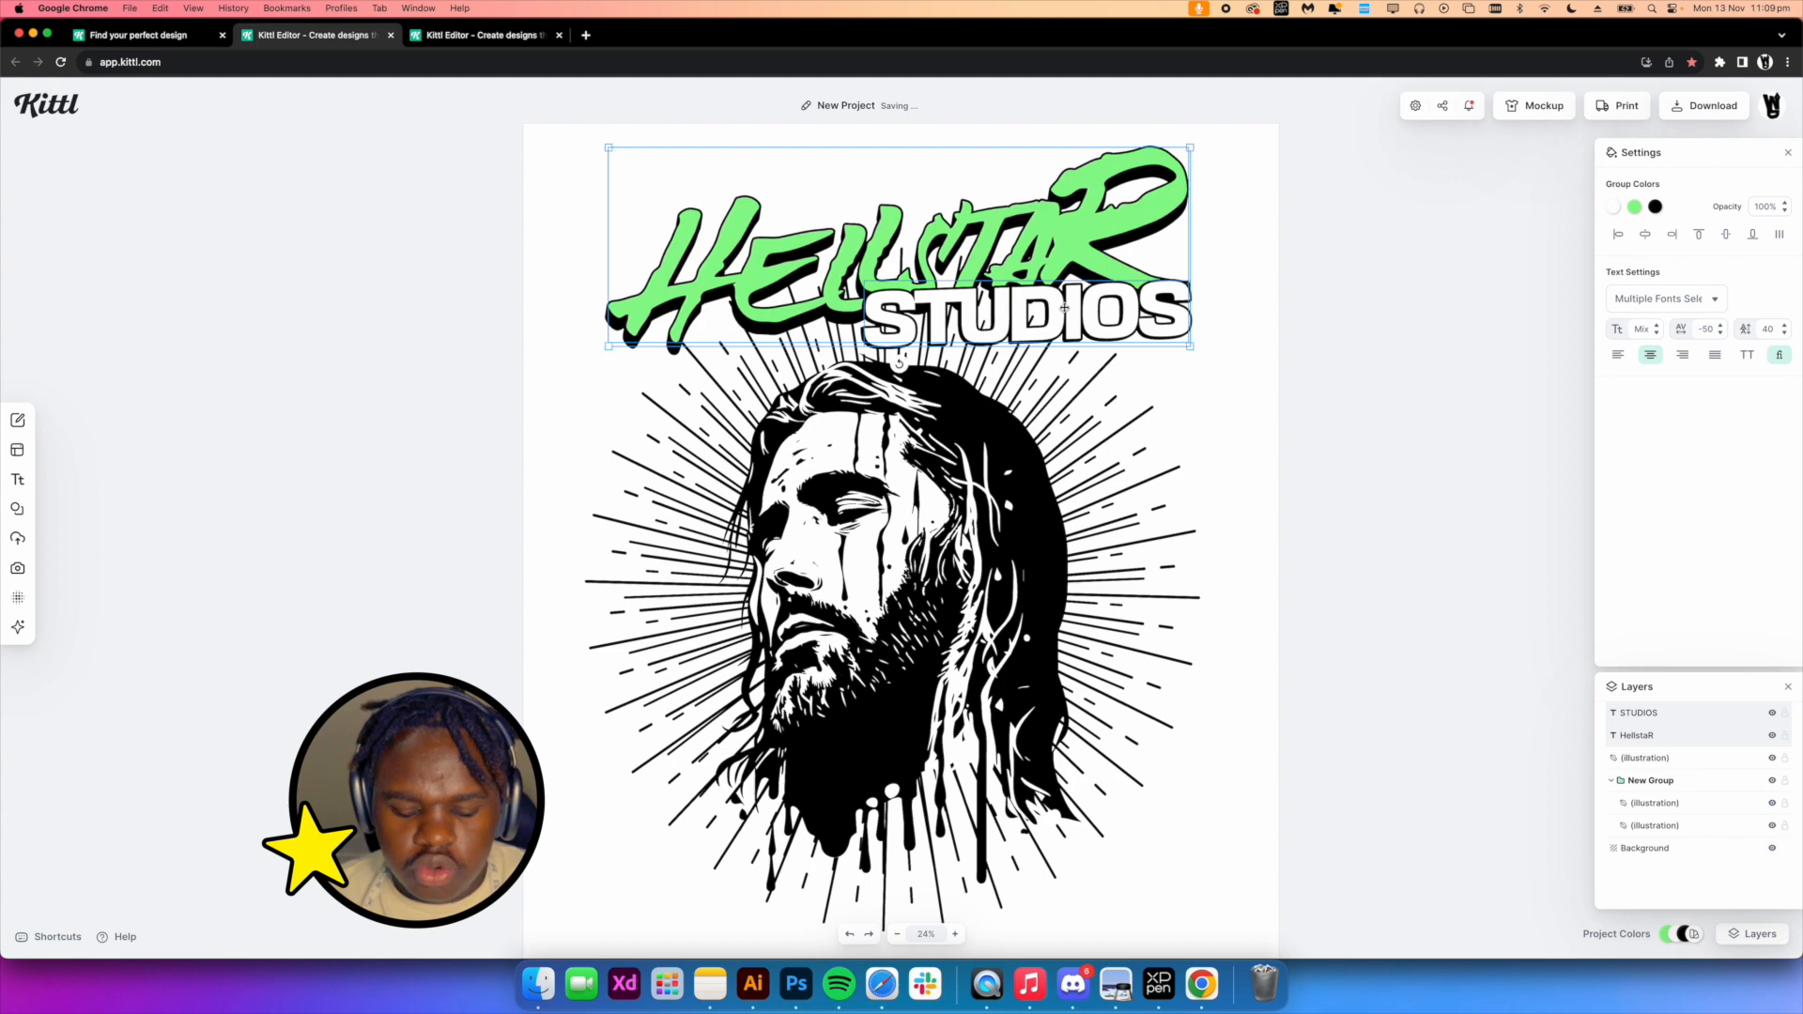
{"action": "key", "text": "super+g"}
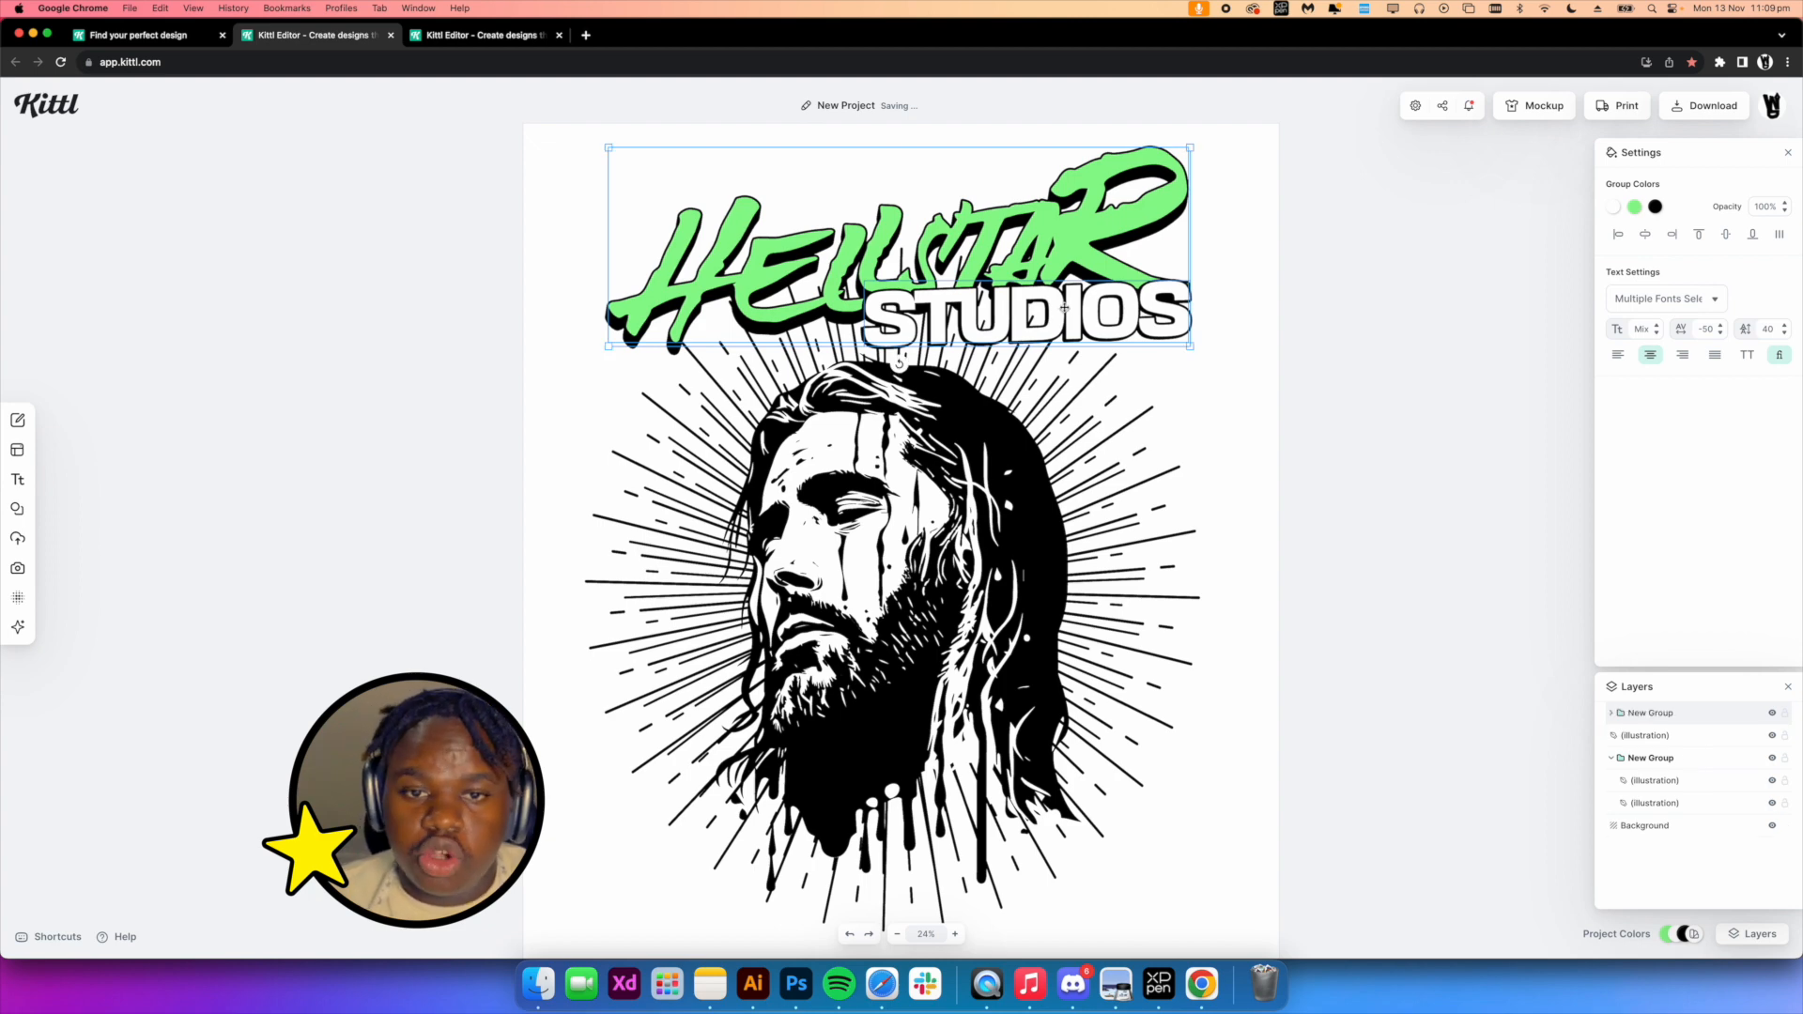
Enlarge the Jesus illustration slightly and nudge it into place under the headline
{"action": "scroll", "coordinate": [1018, 512], "scroll_direction": "down", "scroll_amount": 1}
{"action": "left_click", "coordinate": [1018, 511]}
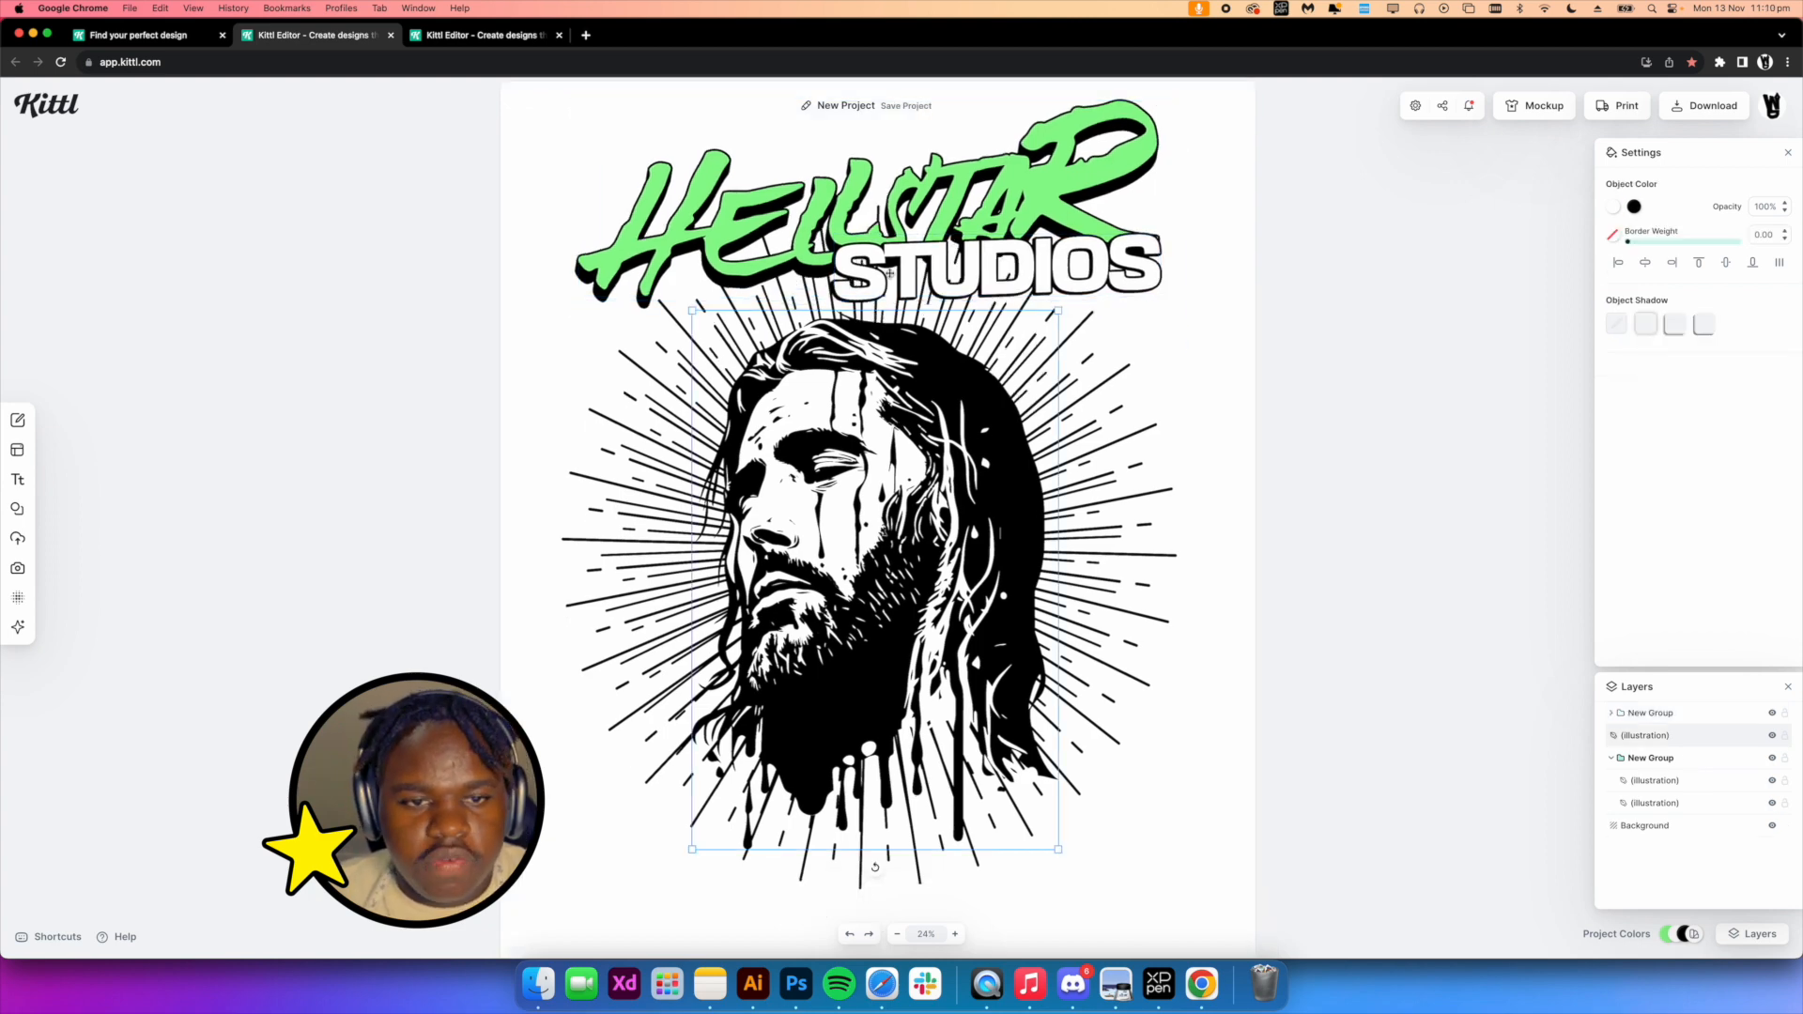
{"action": "left_click_drag", "start_coordinate": [1059, 310], "coordinate": [1086, 270]}
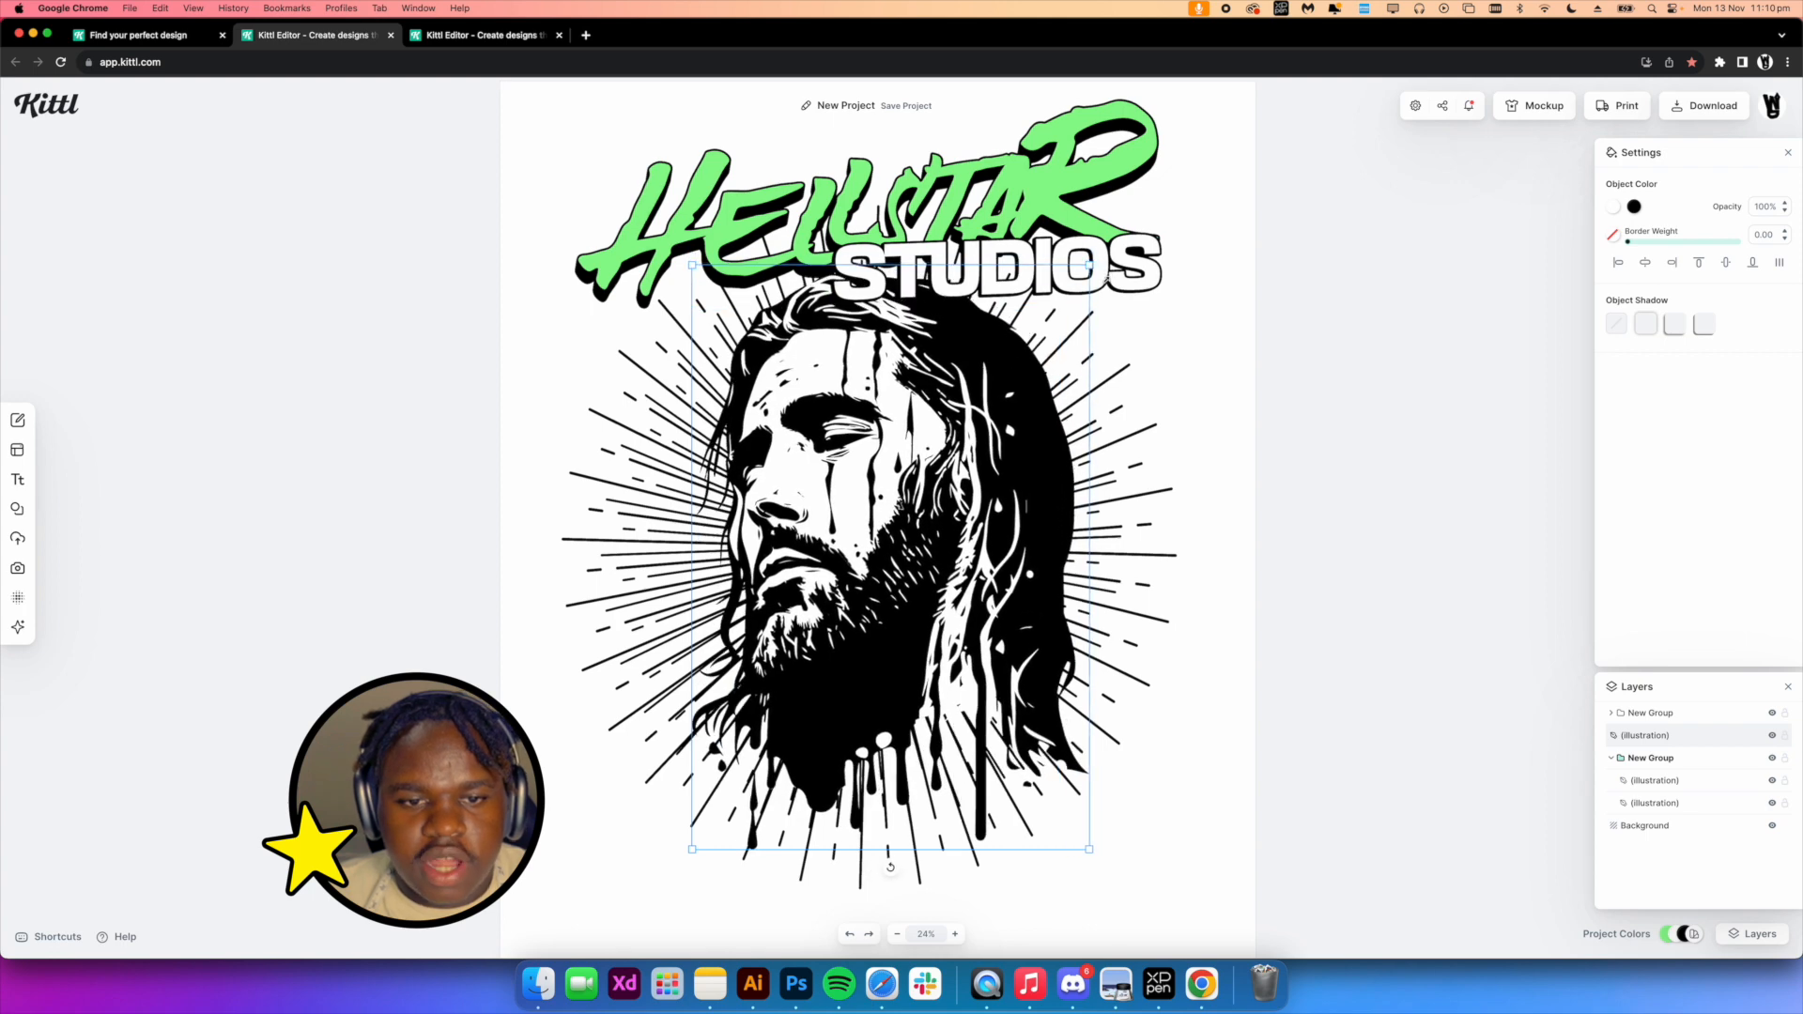
{"action": "left_click_drag", "start_coordinate": [970, 402], "coordinate": [963, 413]}
Add three headline texts reading SEE, THE and LIGHT below the illustration
{"action": "scroll", "coordinate": [963, 413], "scroll_direction": "down", "scroll_amount": 2}
{"action": "left_click", "coordinate": [1205, 282]}
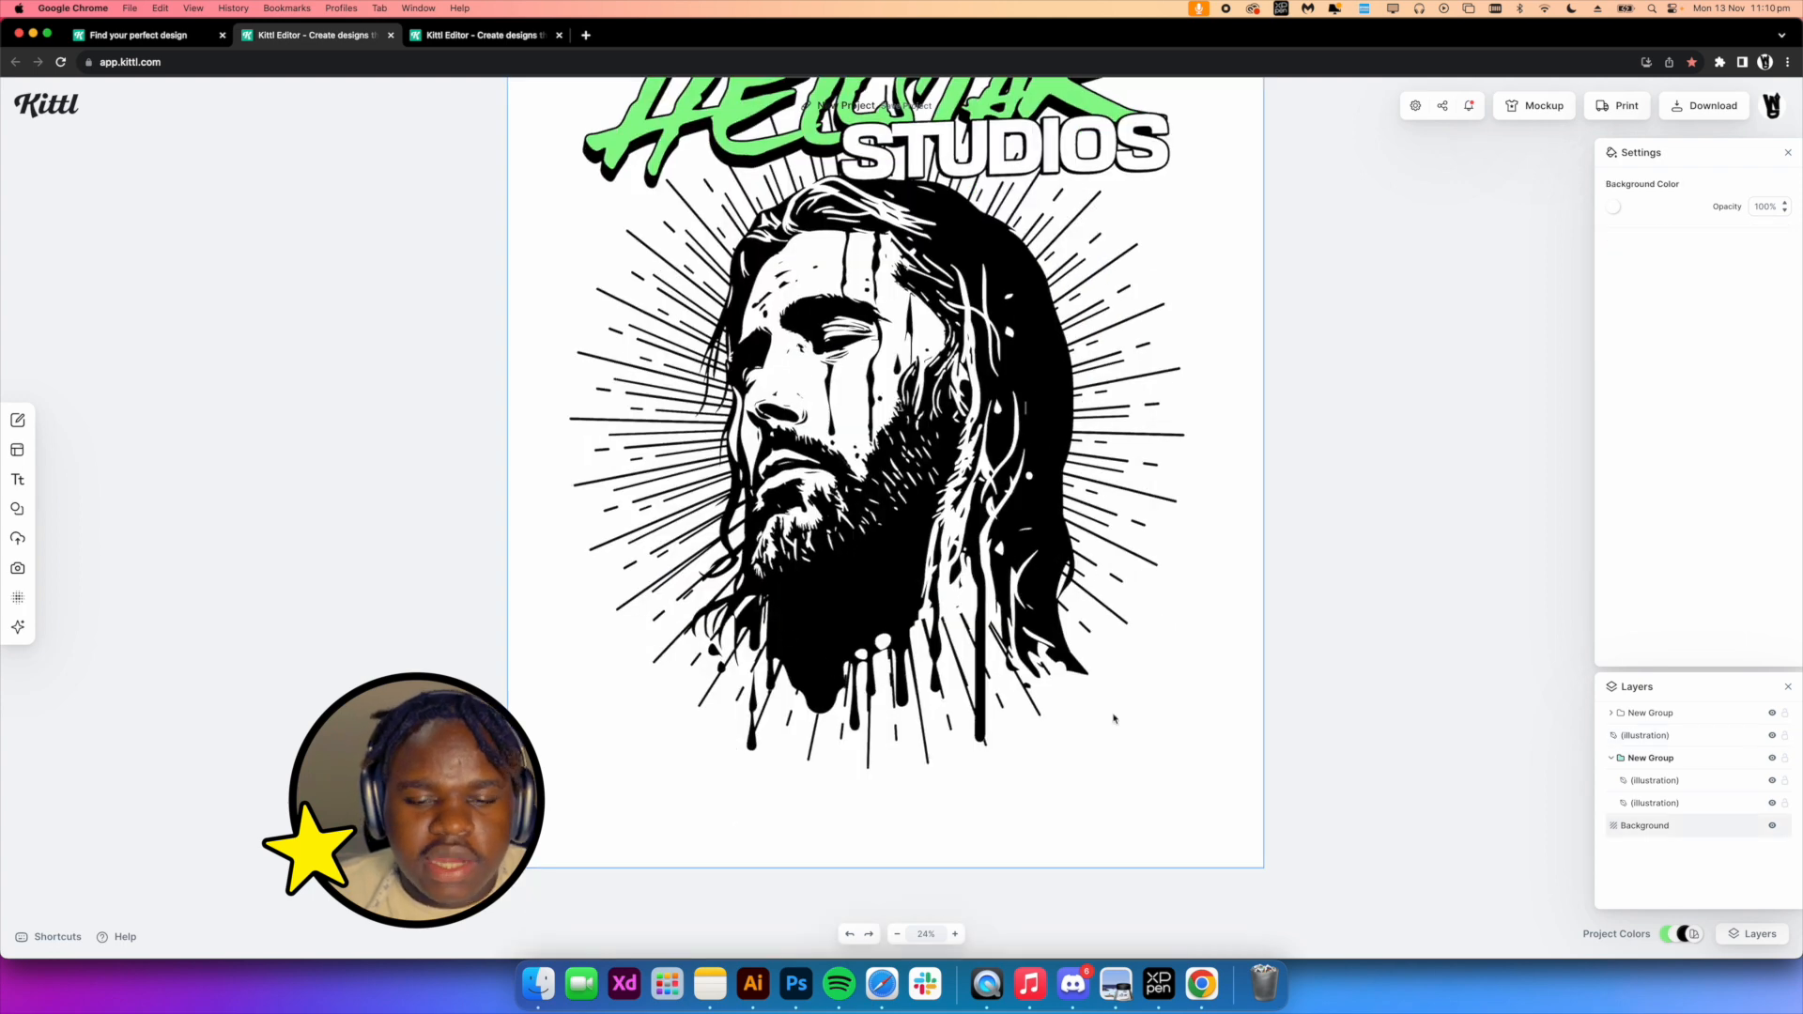
{"action": "left_click_drag", "start_coordinate": [1148, 583], "coordinate": [1140, 609]}
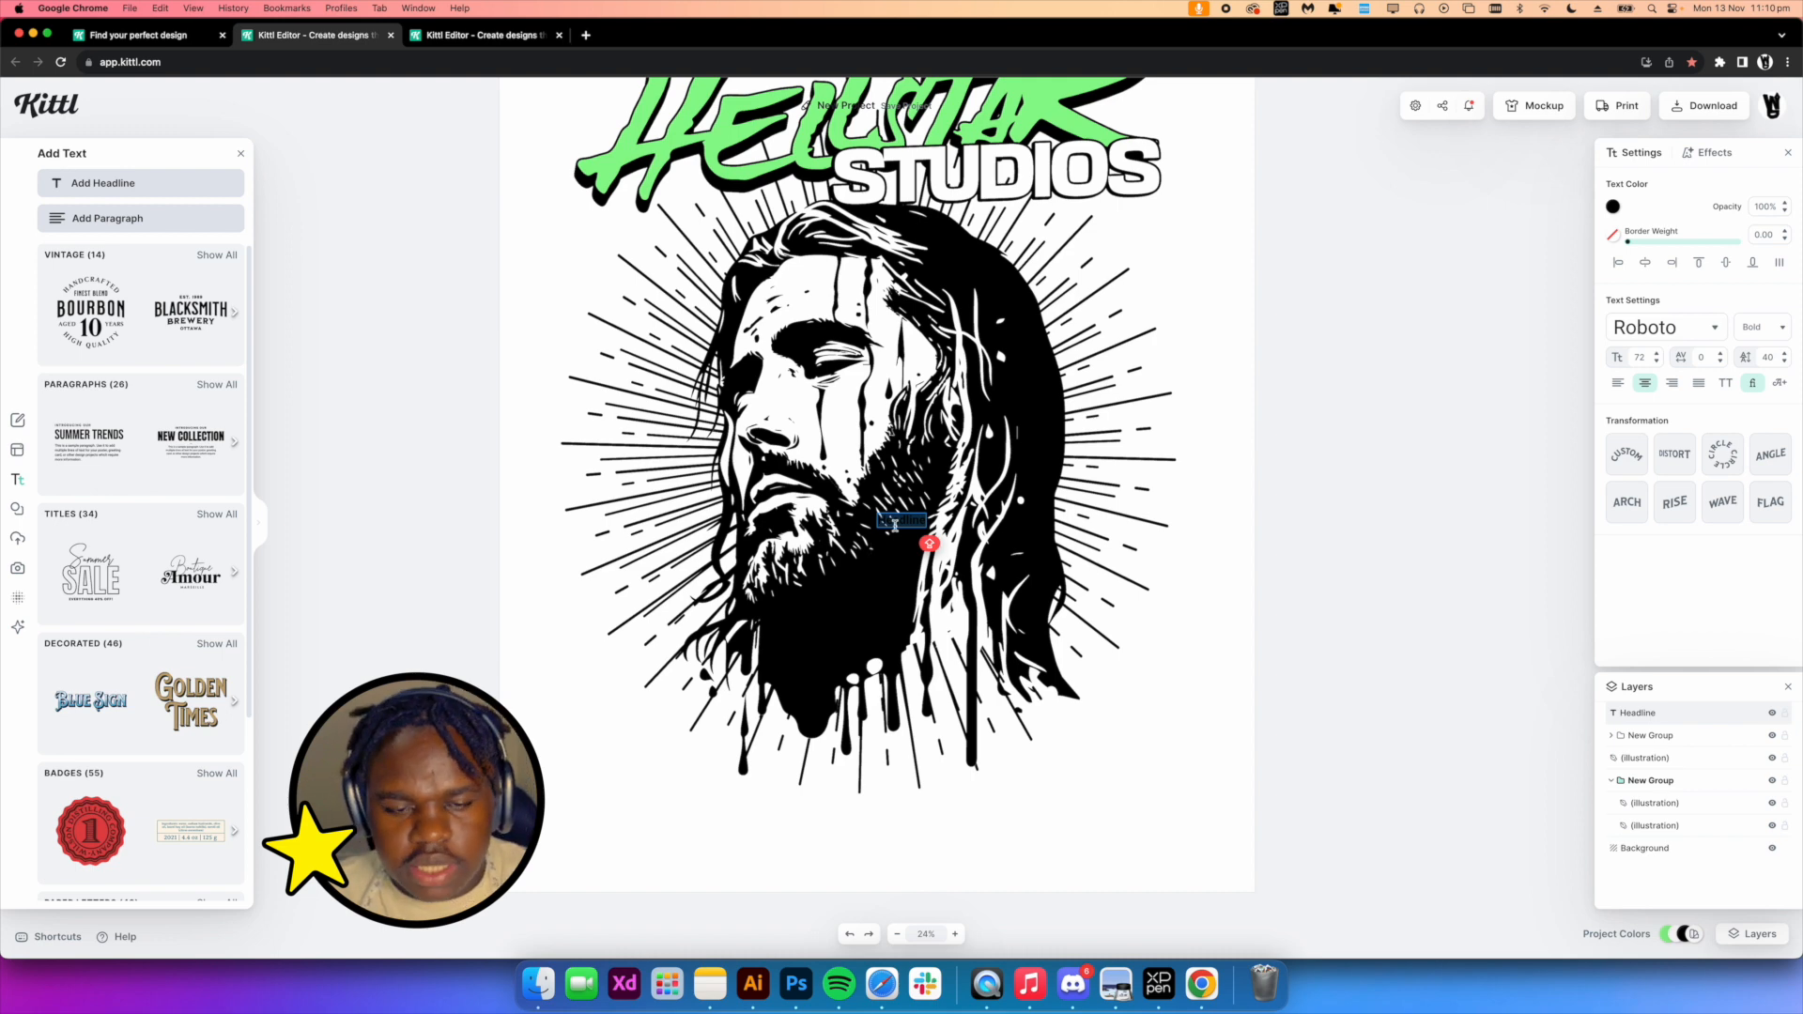
{"action": "key", "text": "BackSpace"}
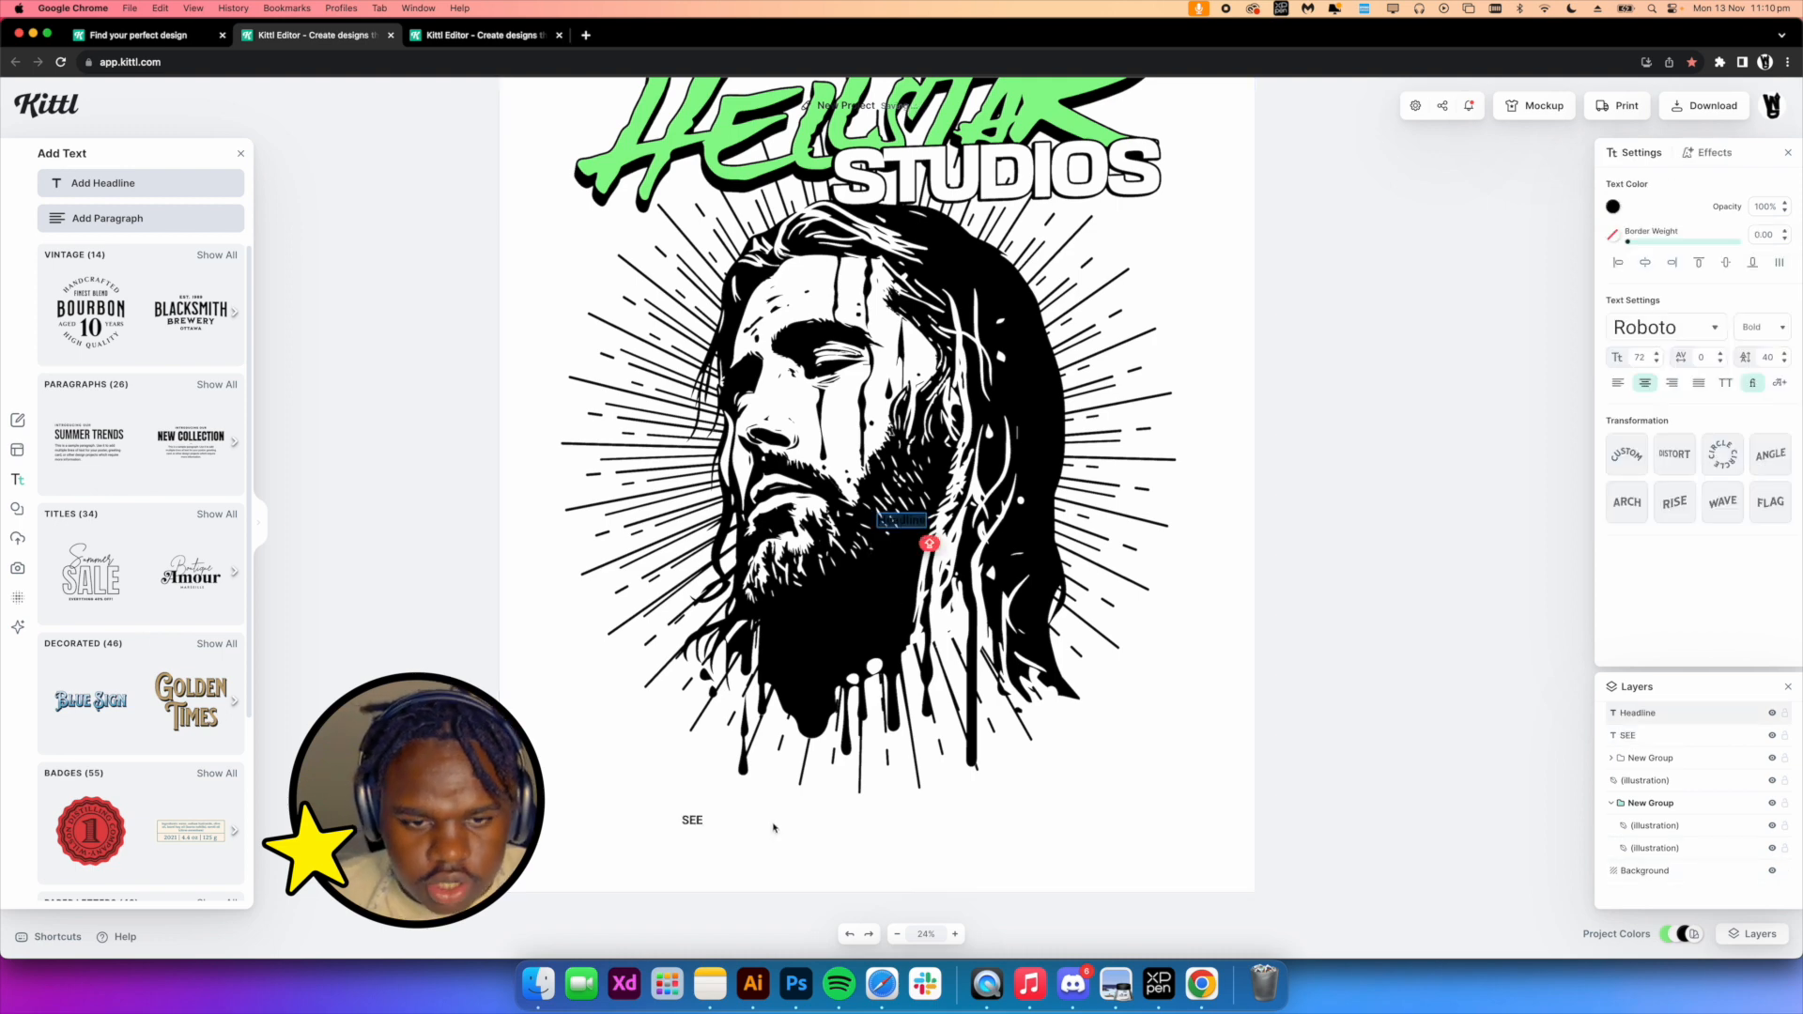
{"action": "key", "text": "BackSpace"}
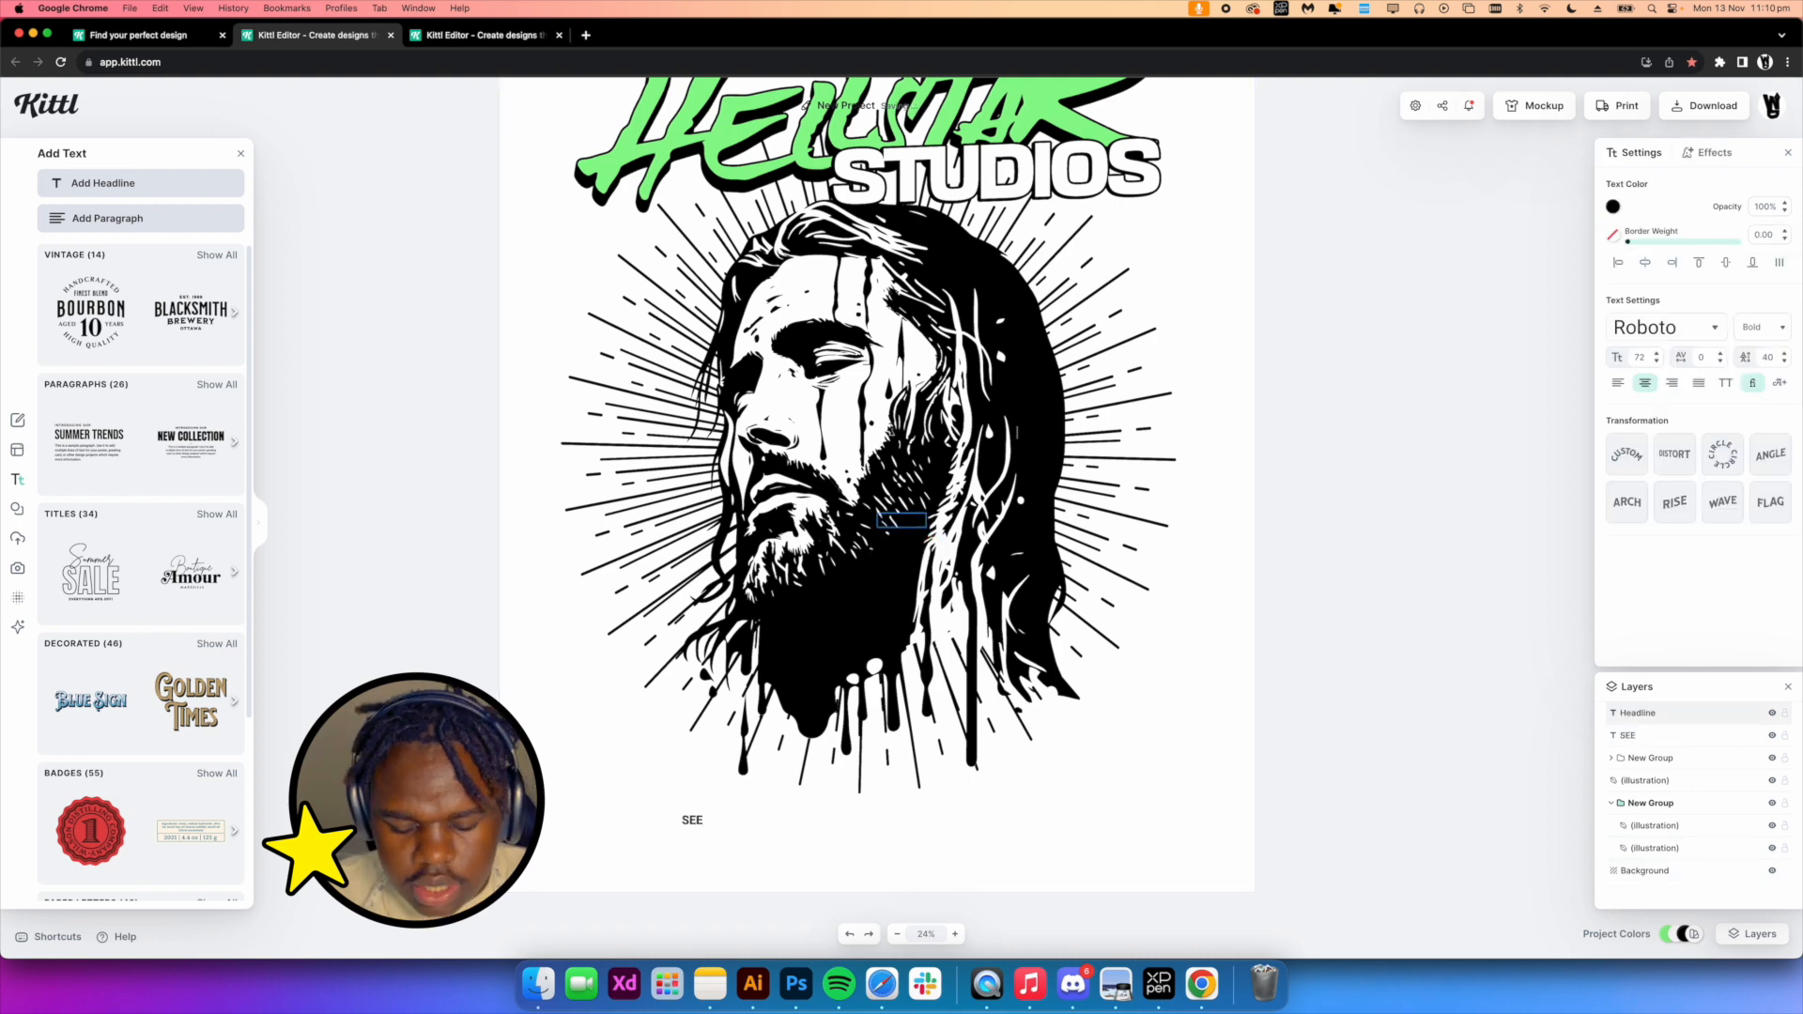
{"action": "left_click_drag", "start_coordinate": [1045, 877], "coordinate": [662, 811]}
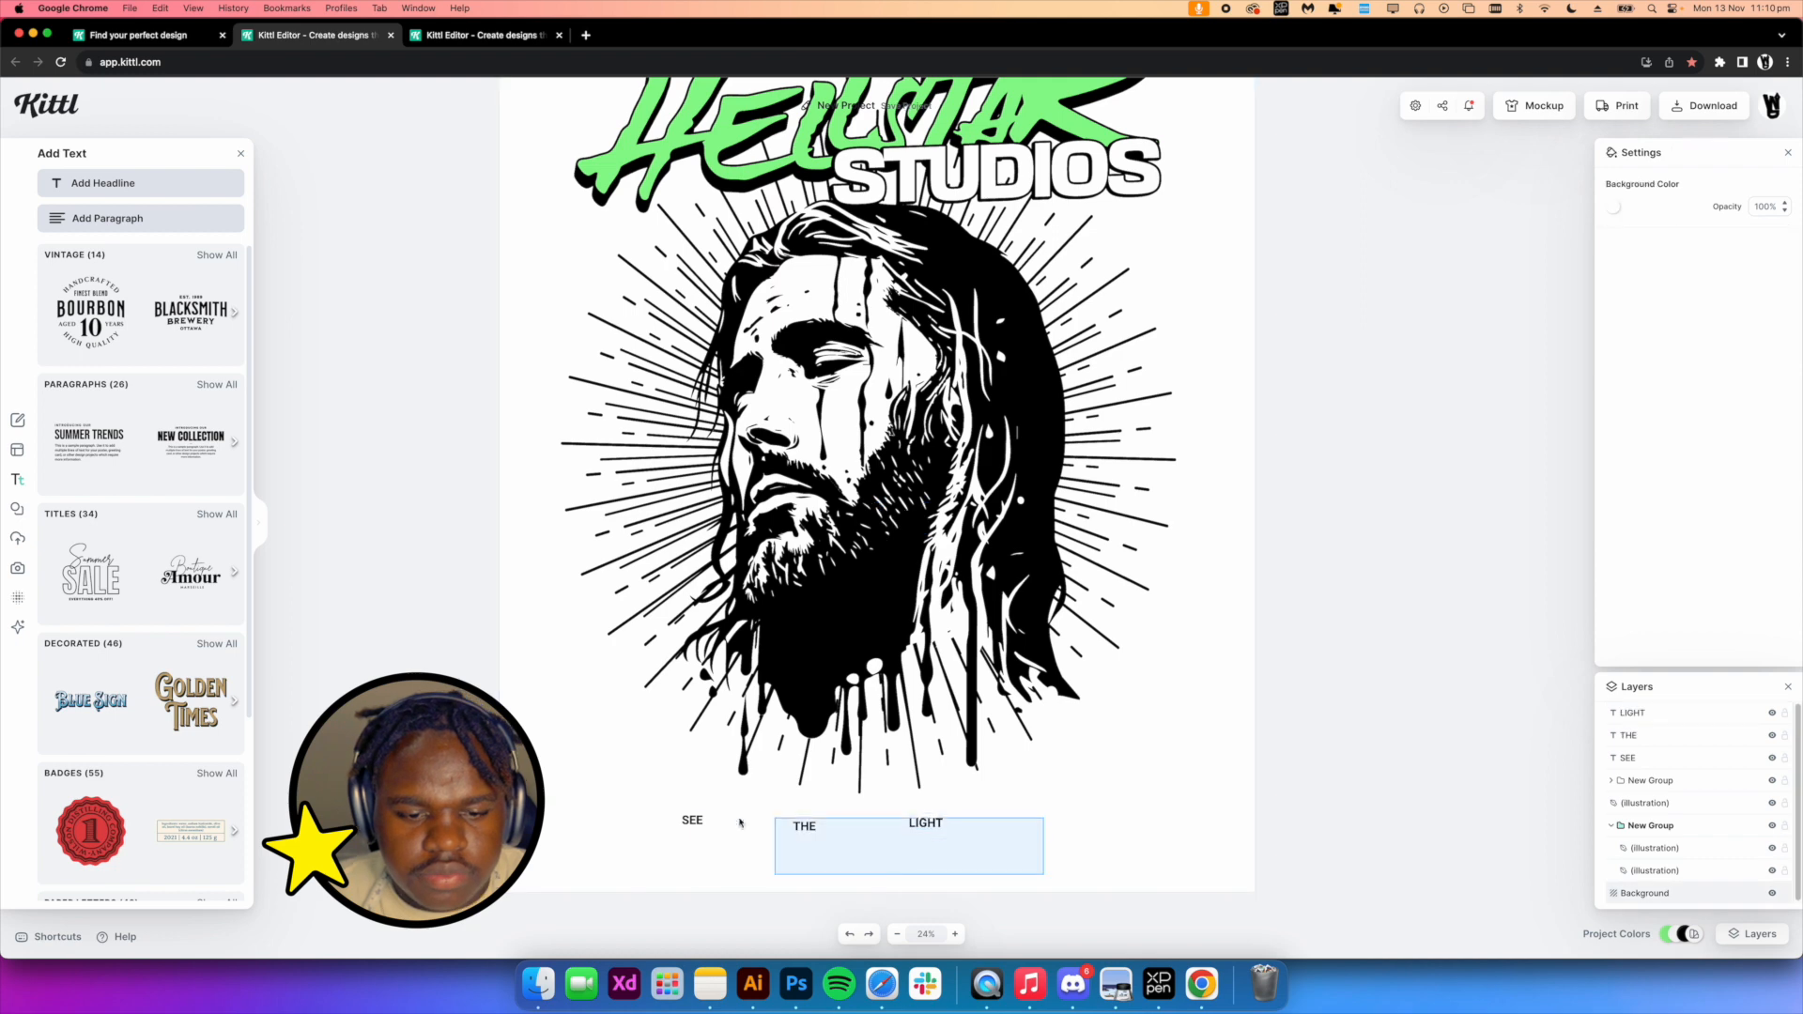
{"action": "left_click_drag", "start_coordinate": [813, 829], "coordinate": [837, 824]}
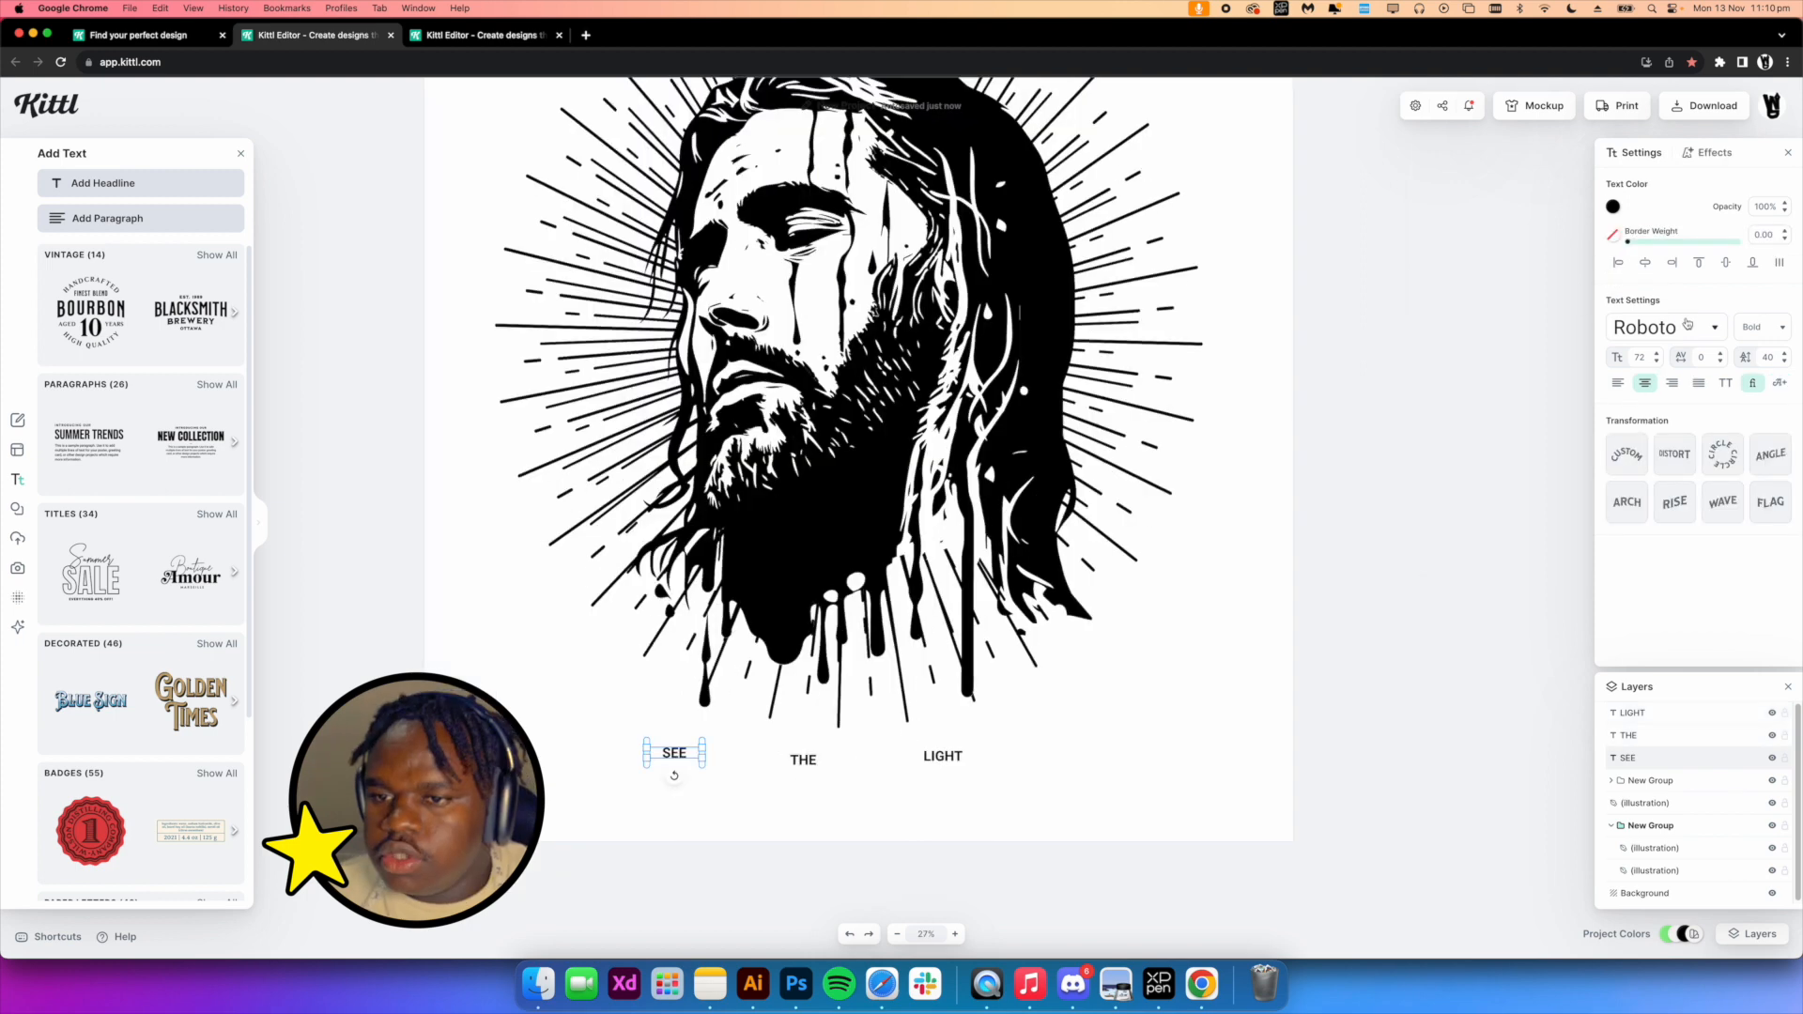
Change the SEE text's font to Beatstreet
{"action": "left_click", "coordinate": [1622, 334]}
{"action": "left_click", "coordinate": [1500, 441]}
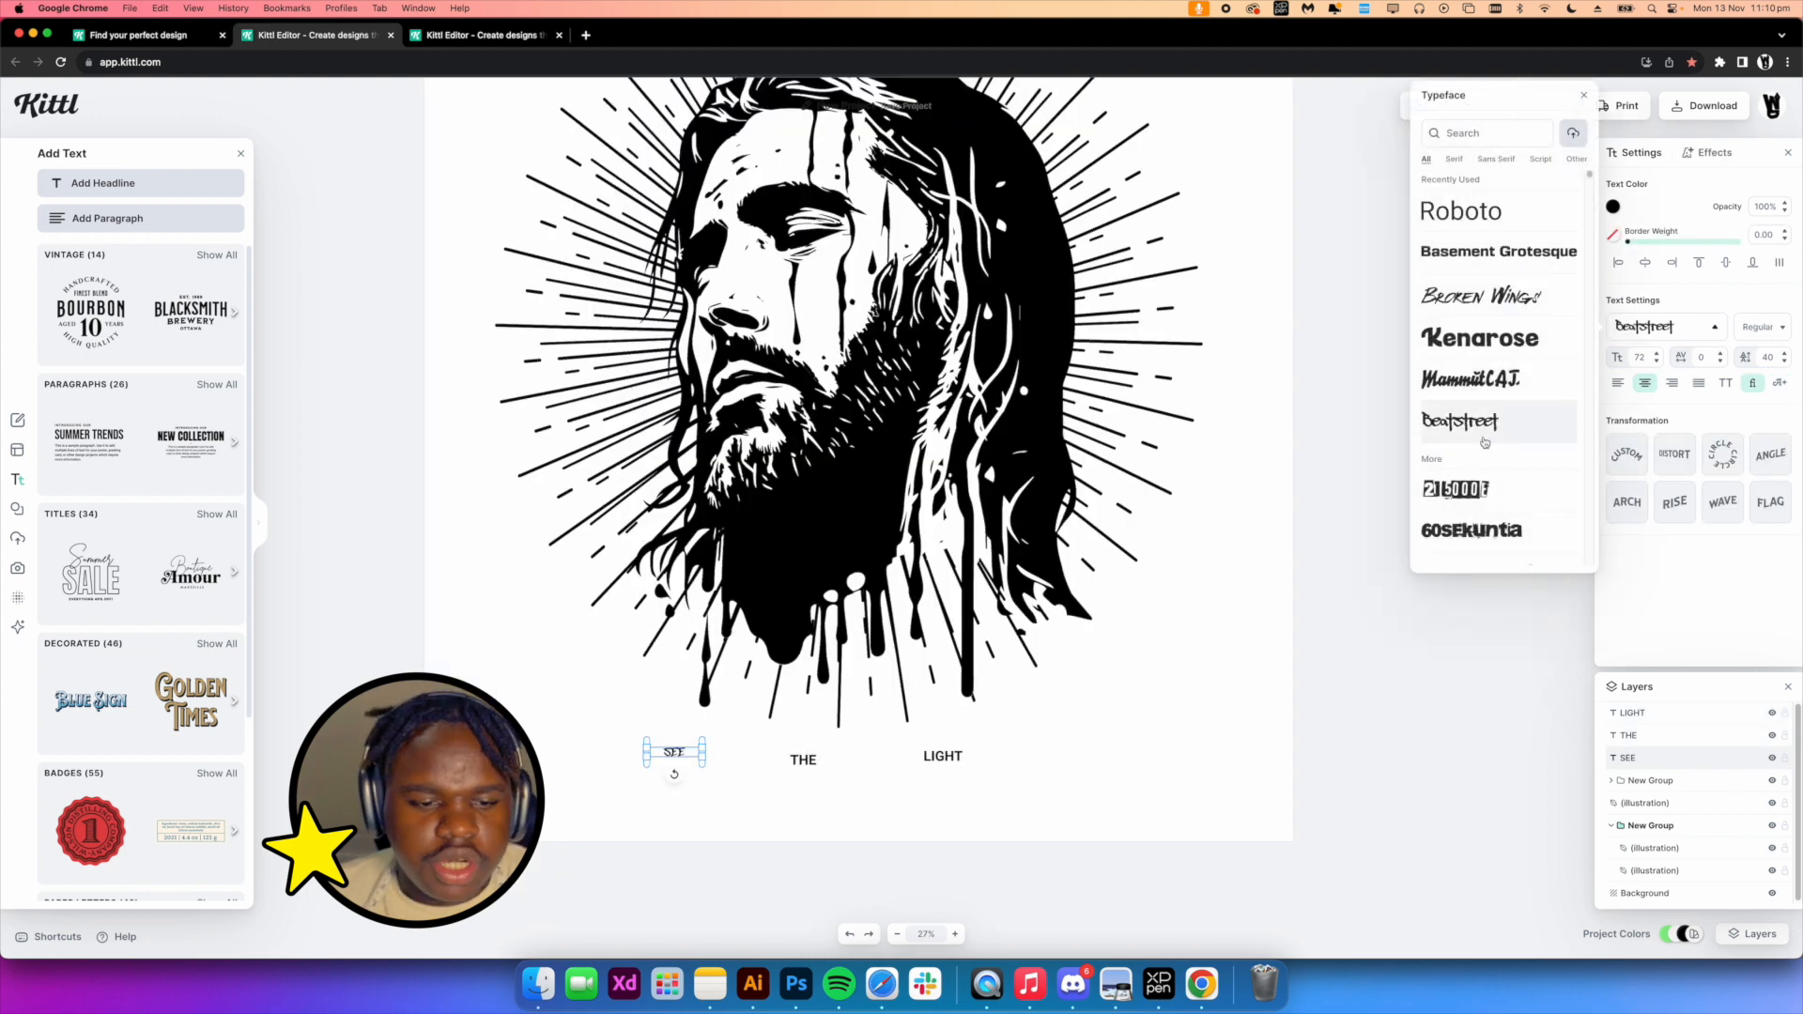
Select SEE, THE and LIGHT together and set their font size to 500
{"action": "left_click", "coordinate": [803, 759]}
{"action": "left_click", "coordinate": [982, 801]}
{"action": "left_click_drag", "start_coordinate": [998, 798], "coordinate": [648, 738]}
{"action": "left_click_drag", "start_coordinate": [1647, 329], "coordinate": [1567, 334]}
{"action": "key", "text": "BackSpace"}
{"action": "type", "text": "500"}
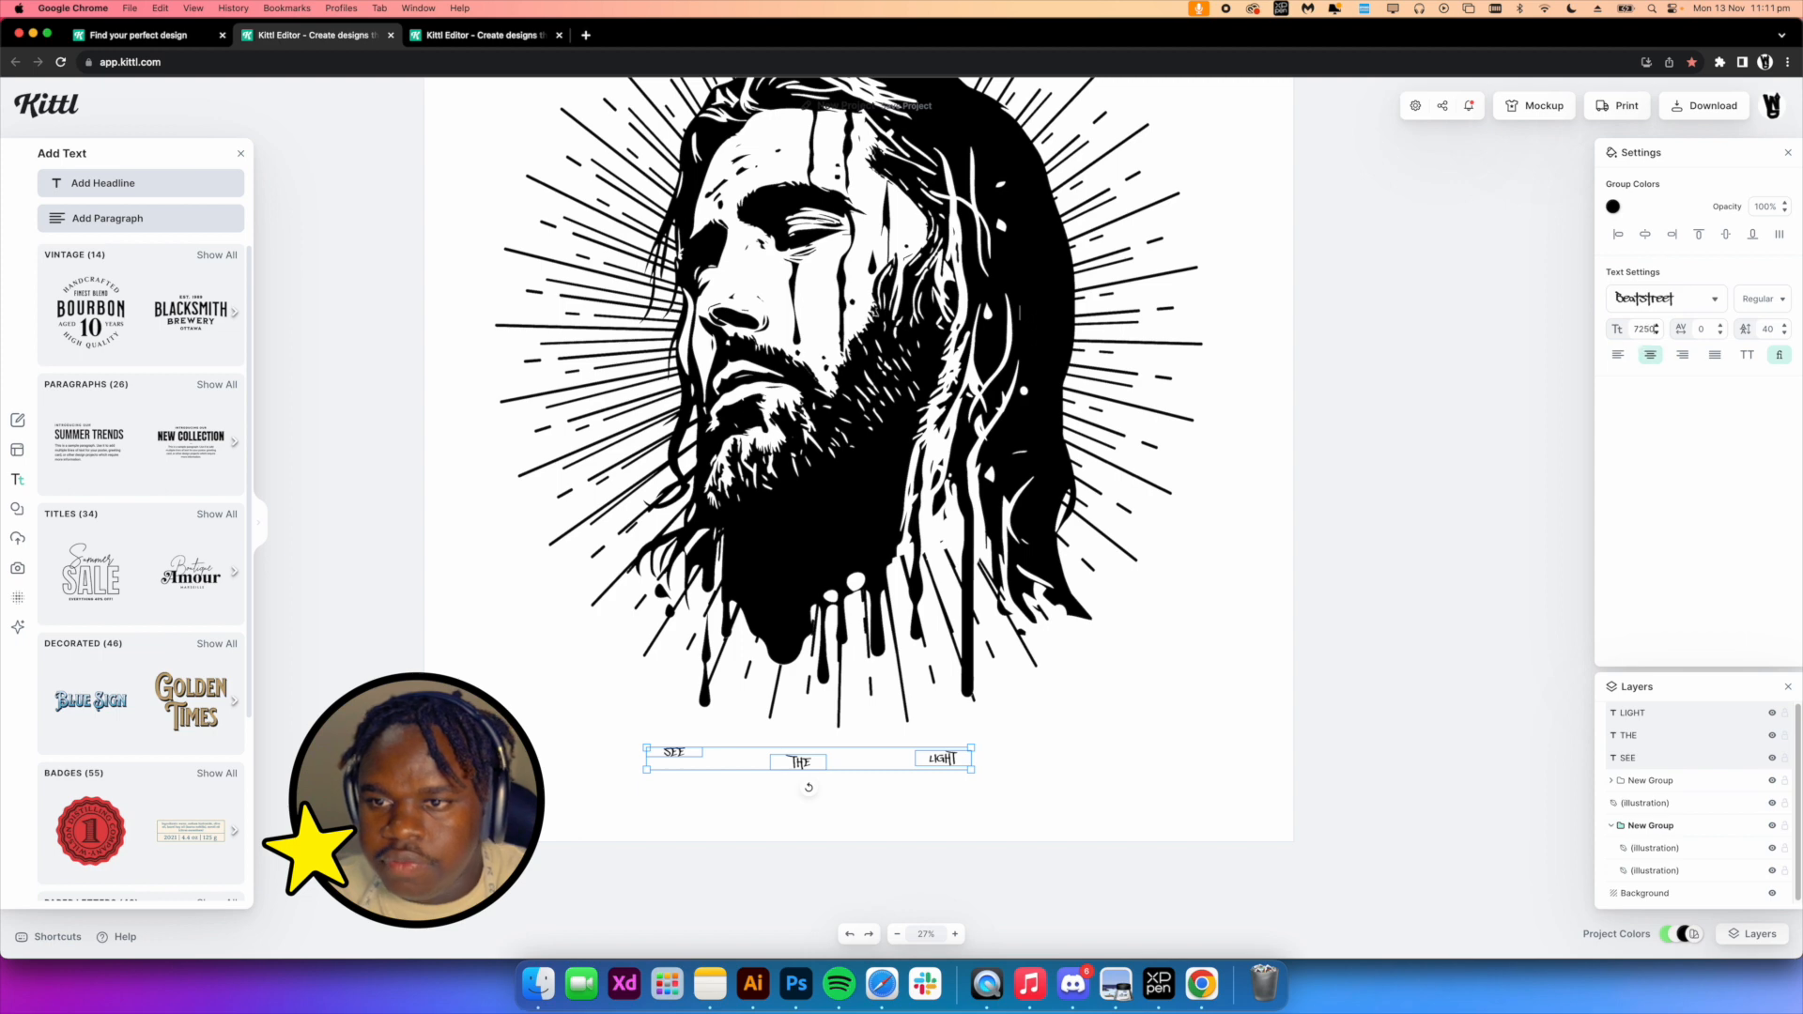
{"action": "key", "text": "Return"}
Give LIGHT a block shadow with outline width 32 and a black shadow color
{"action": "left_click", "coordinate": [567, 710], "text": "shift"}
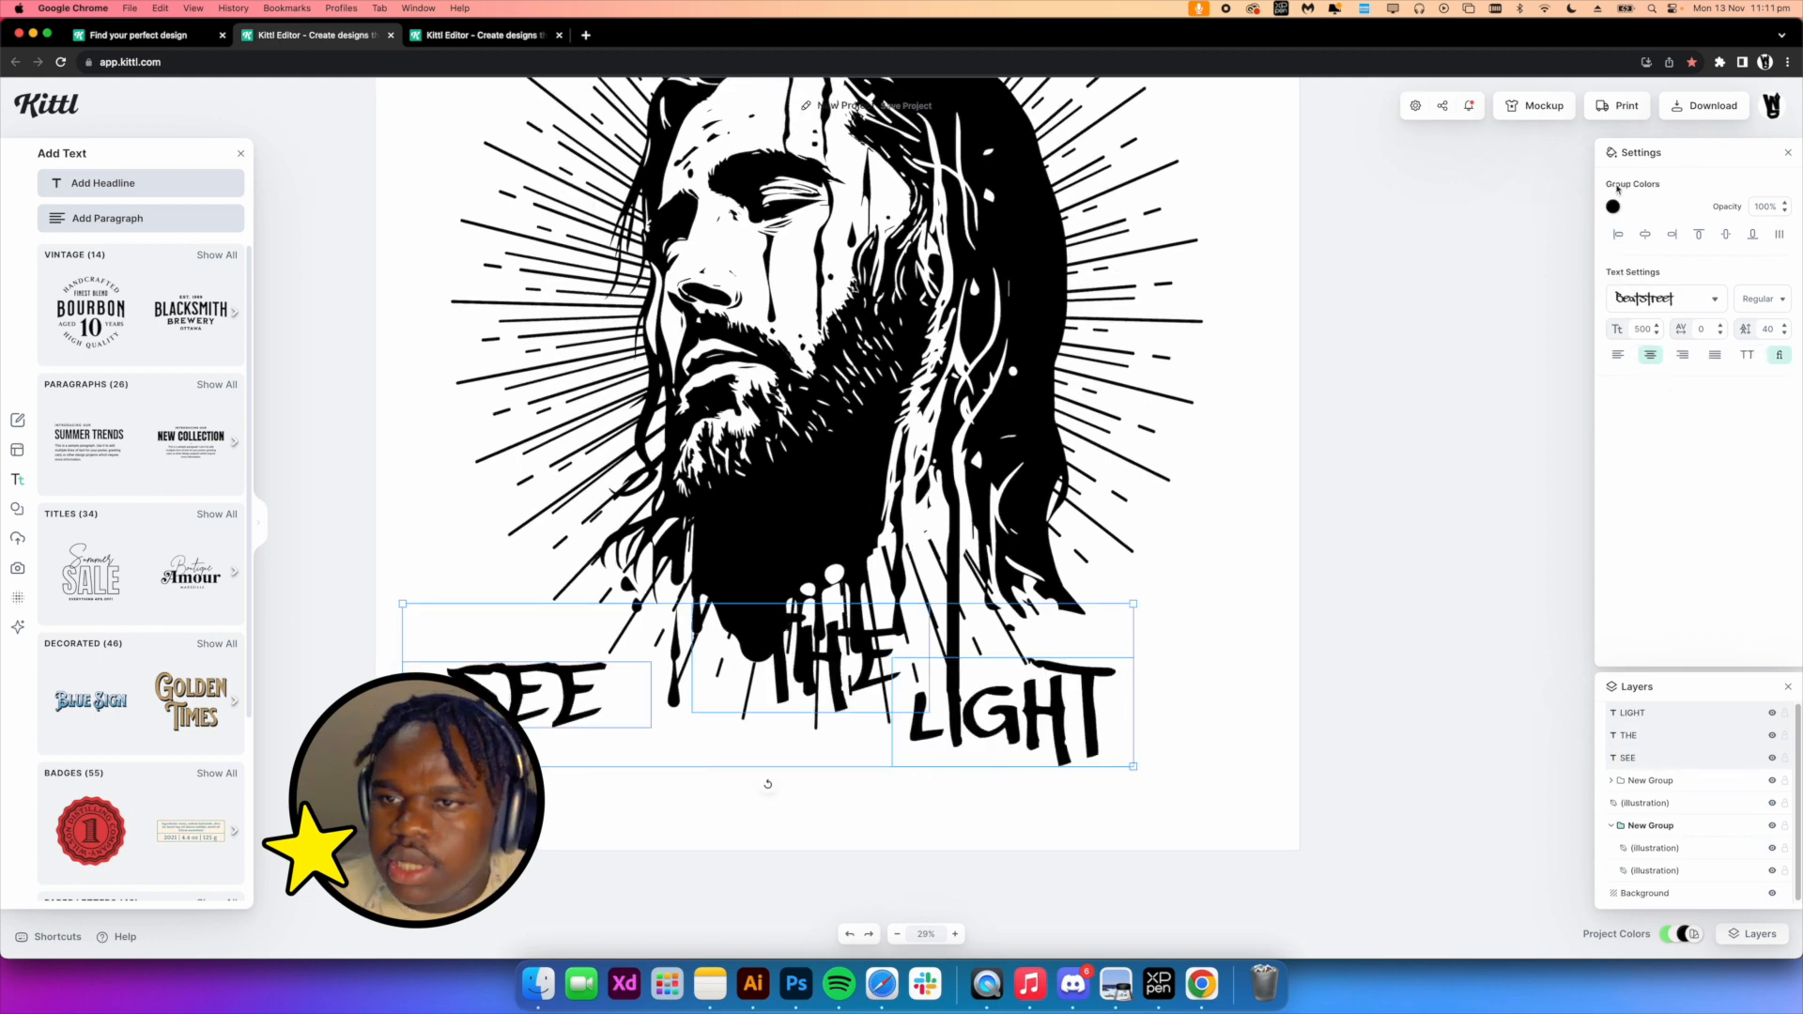
{"action": "left_click", "coordinate": [1276, 652]}
{"action": "left_click", "coordinate": [1066, 714]}
{"action": "left_click", "coordinate": [1731, 228]}
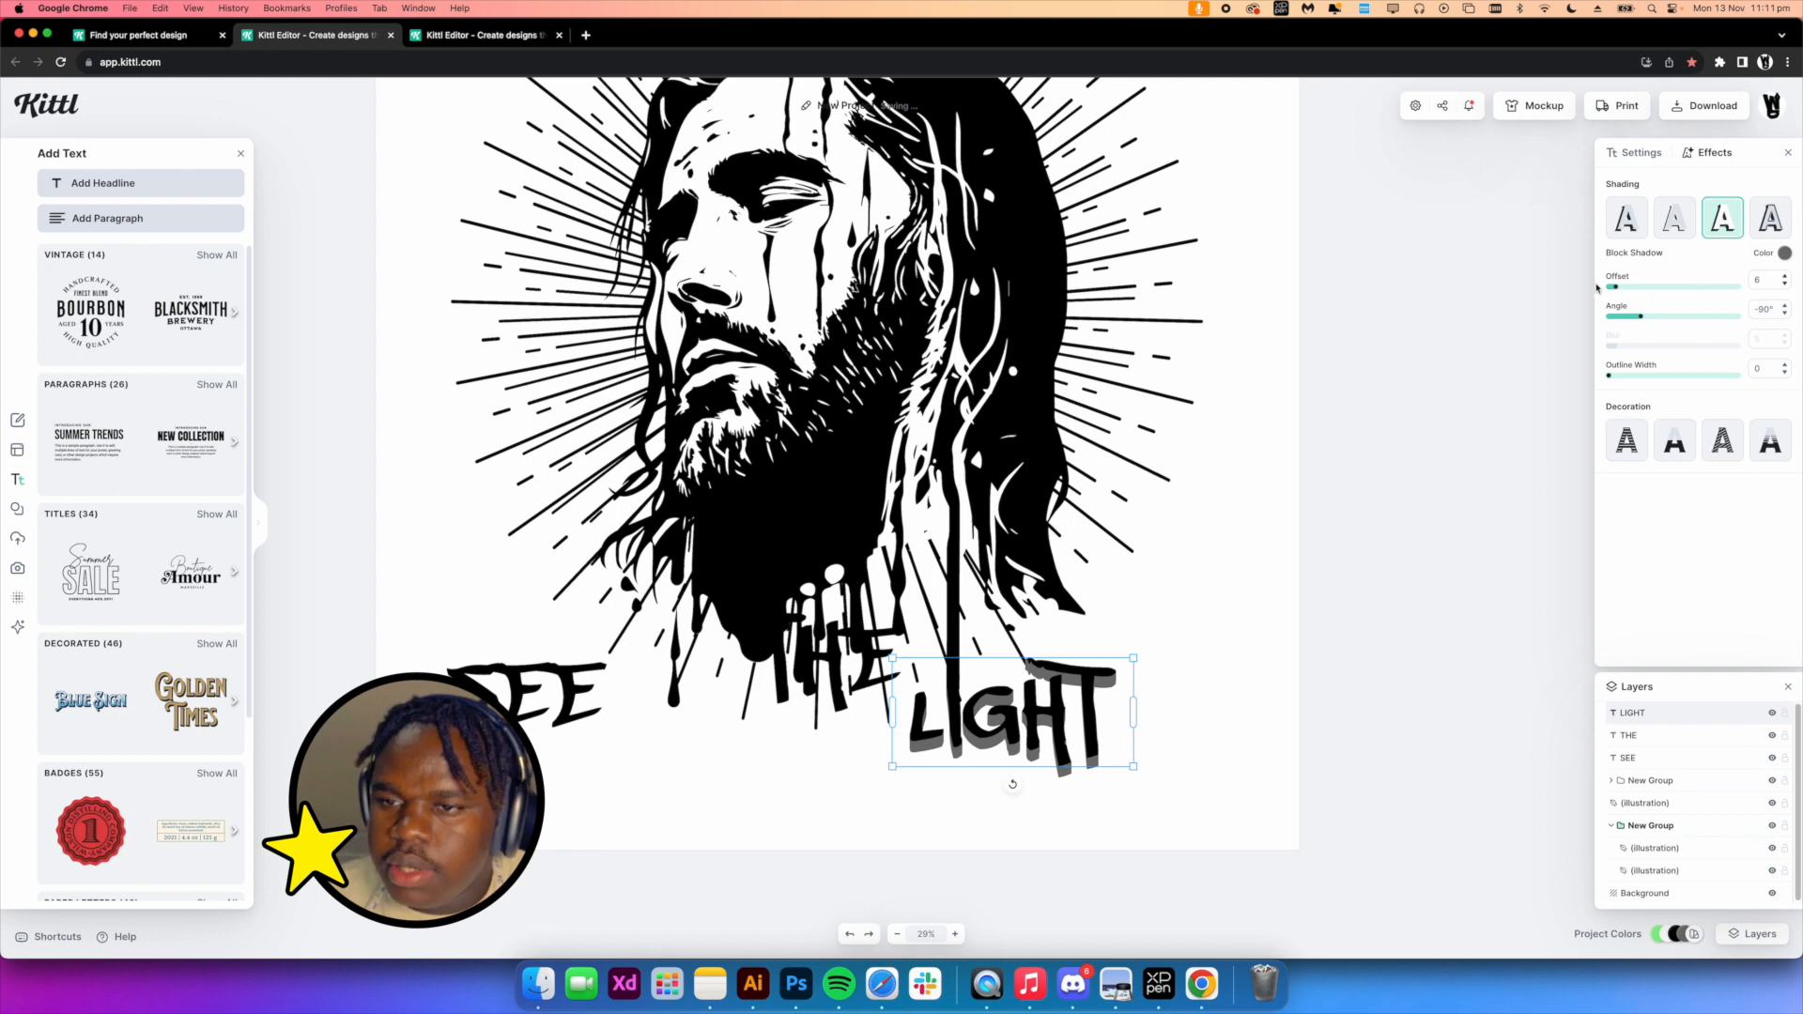
{"action": "left_click_drag", "start_coordinate": [1609, 375], "coordinate": [1651, 377]}
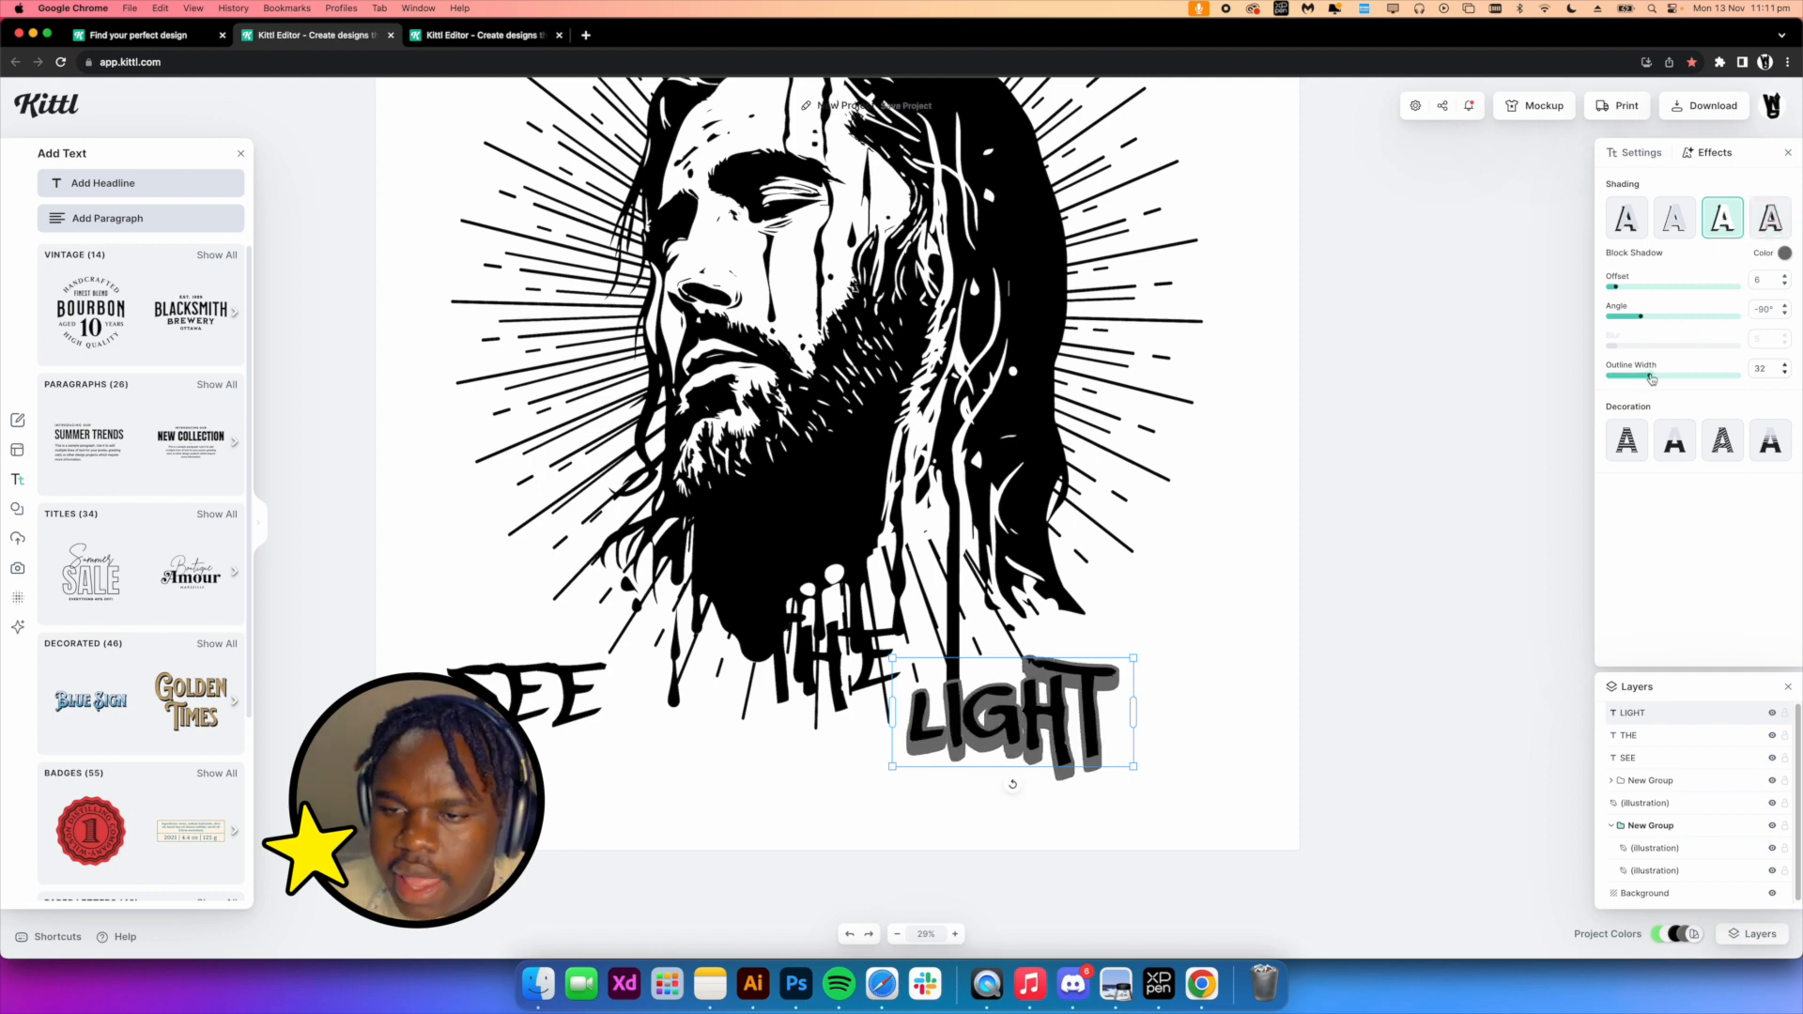
{"action": "left_click", "coordinate": [1766, 369]}
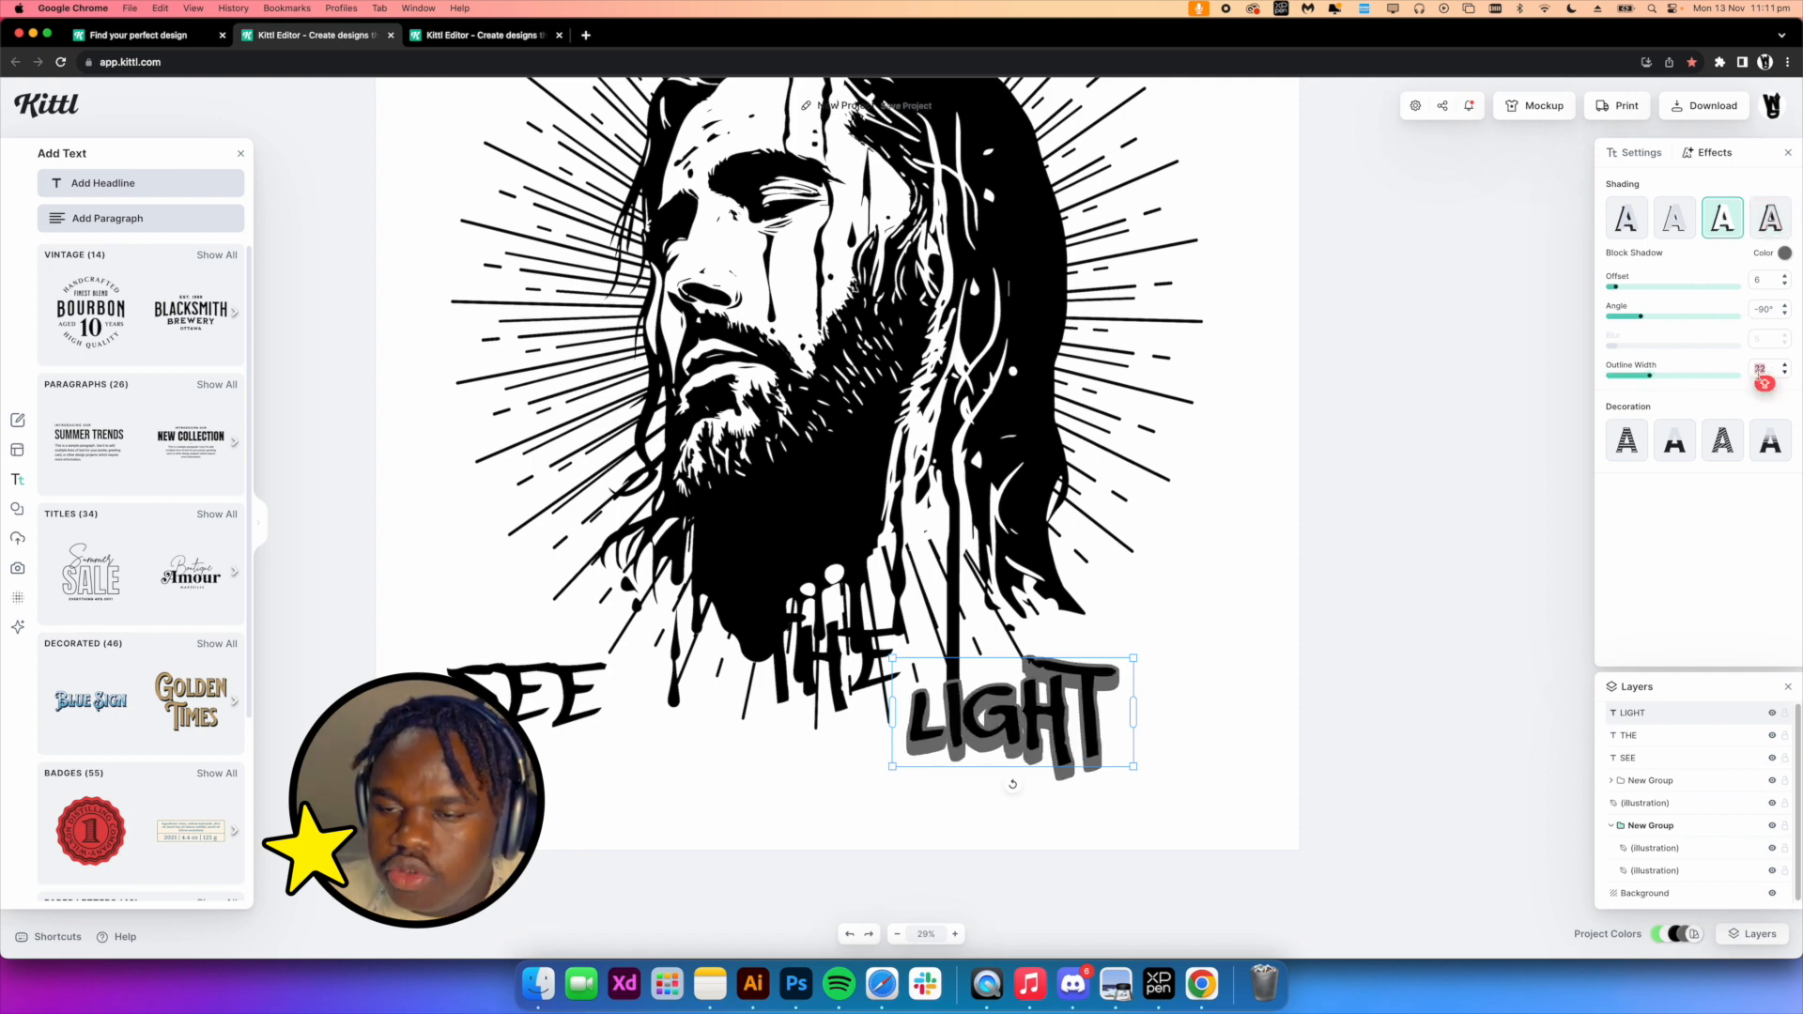
{"action": "left_click", "coordinate": [1784, 253]}
{"action": "left_click", "coordinate": [1581, 539]}
Change the LIGHT text color to the document's green
{"action": "left_click", "coordinate": [1646, 157]}
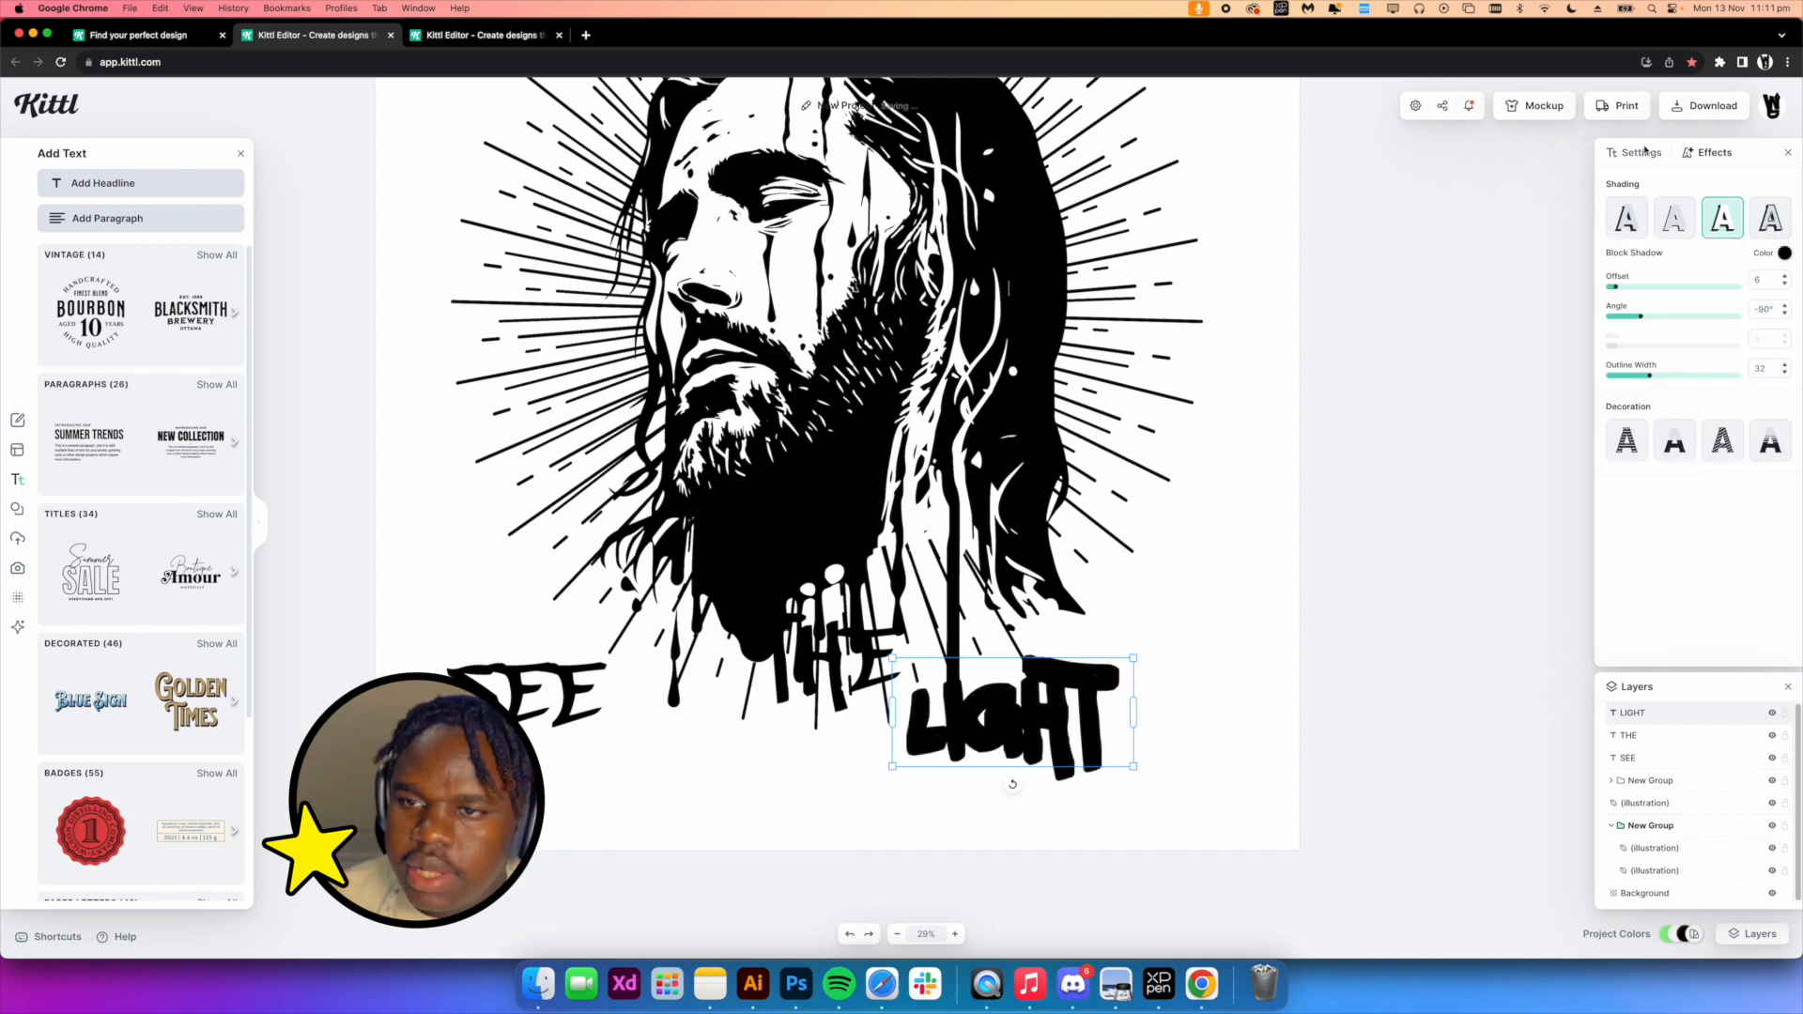
{"action": "left_click", "coordinate": [1648, 159]}
{"action": "left_click", "coordinate": [1613, 207]}
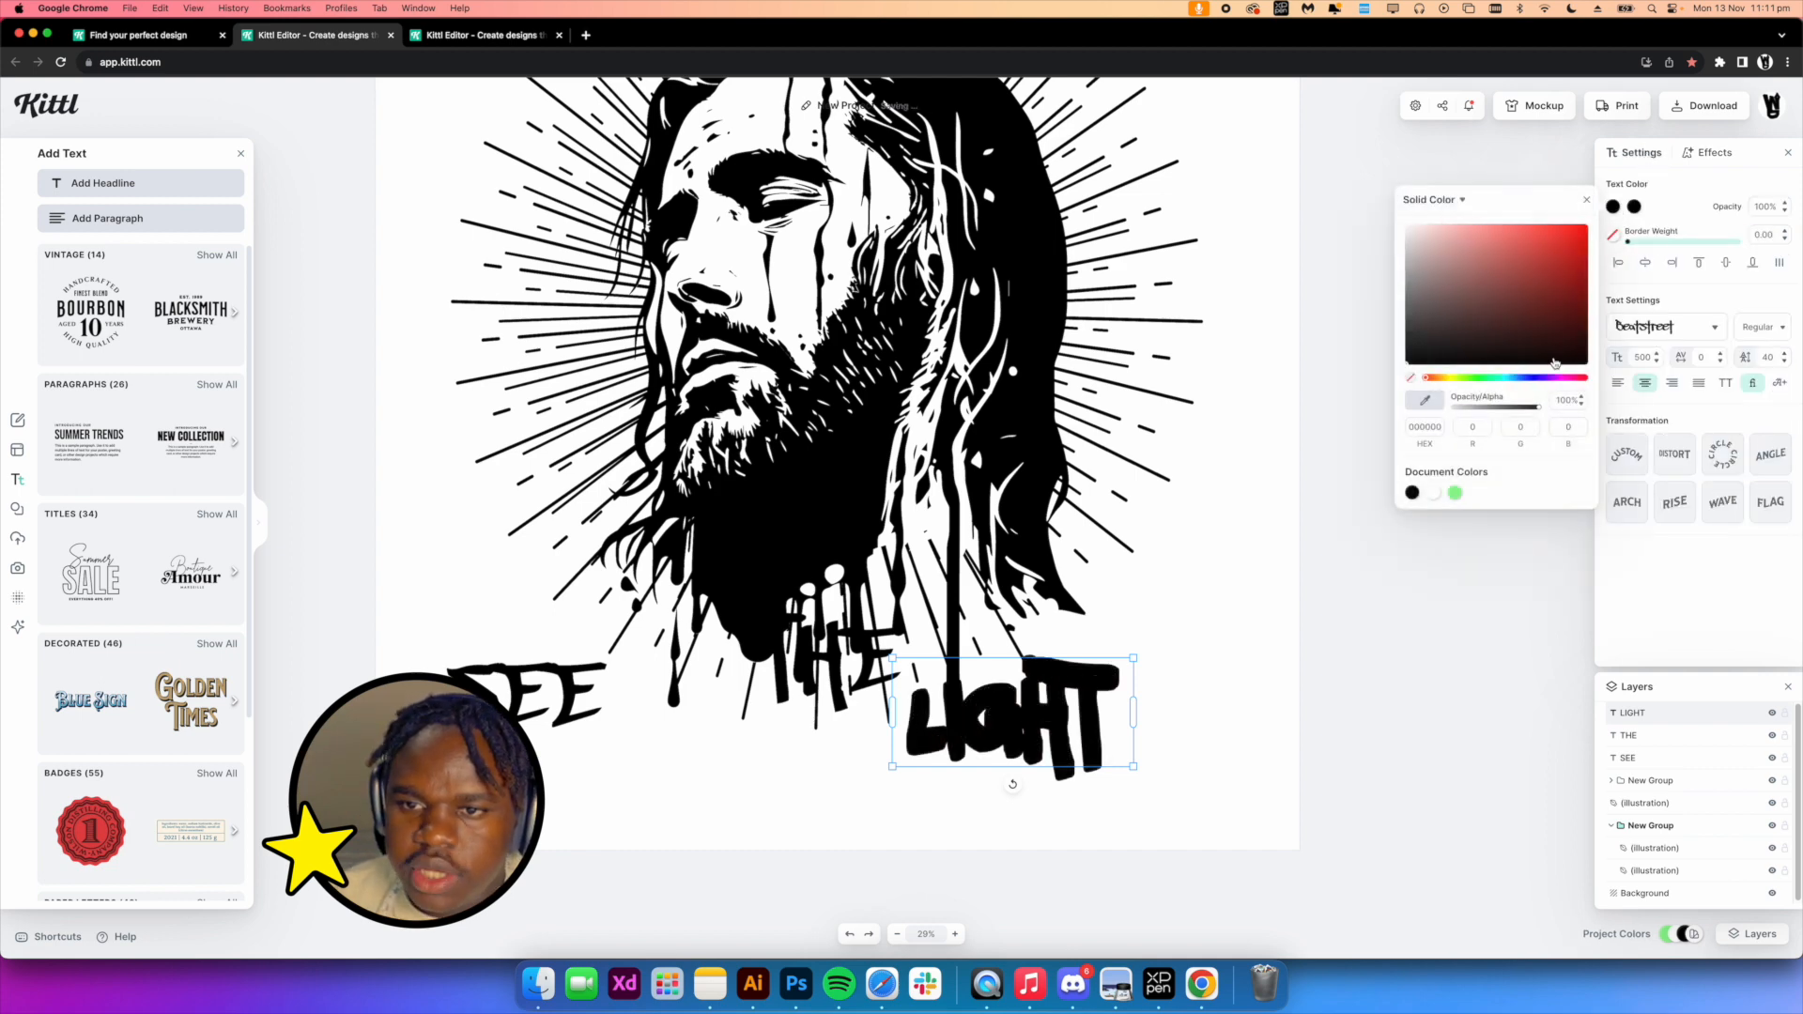
{"action": "left_click_drag", "start_coordinate": [1541, 333], "coordinate": [1336, 88]}
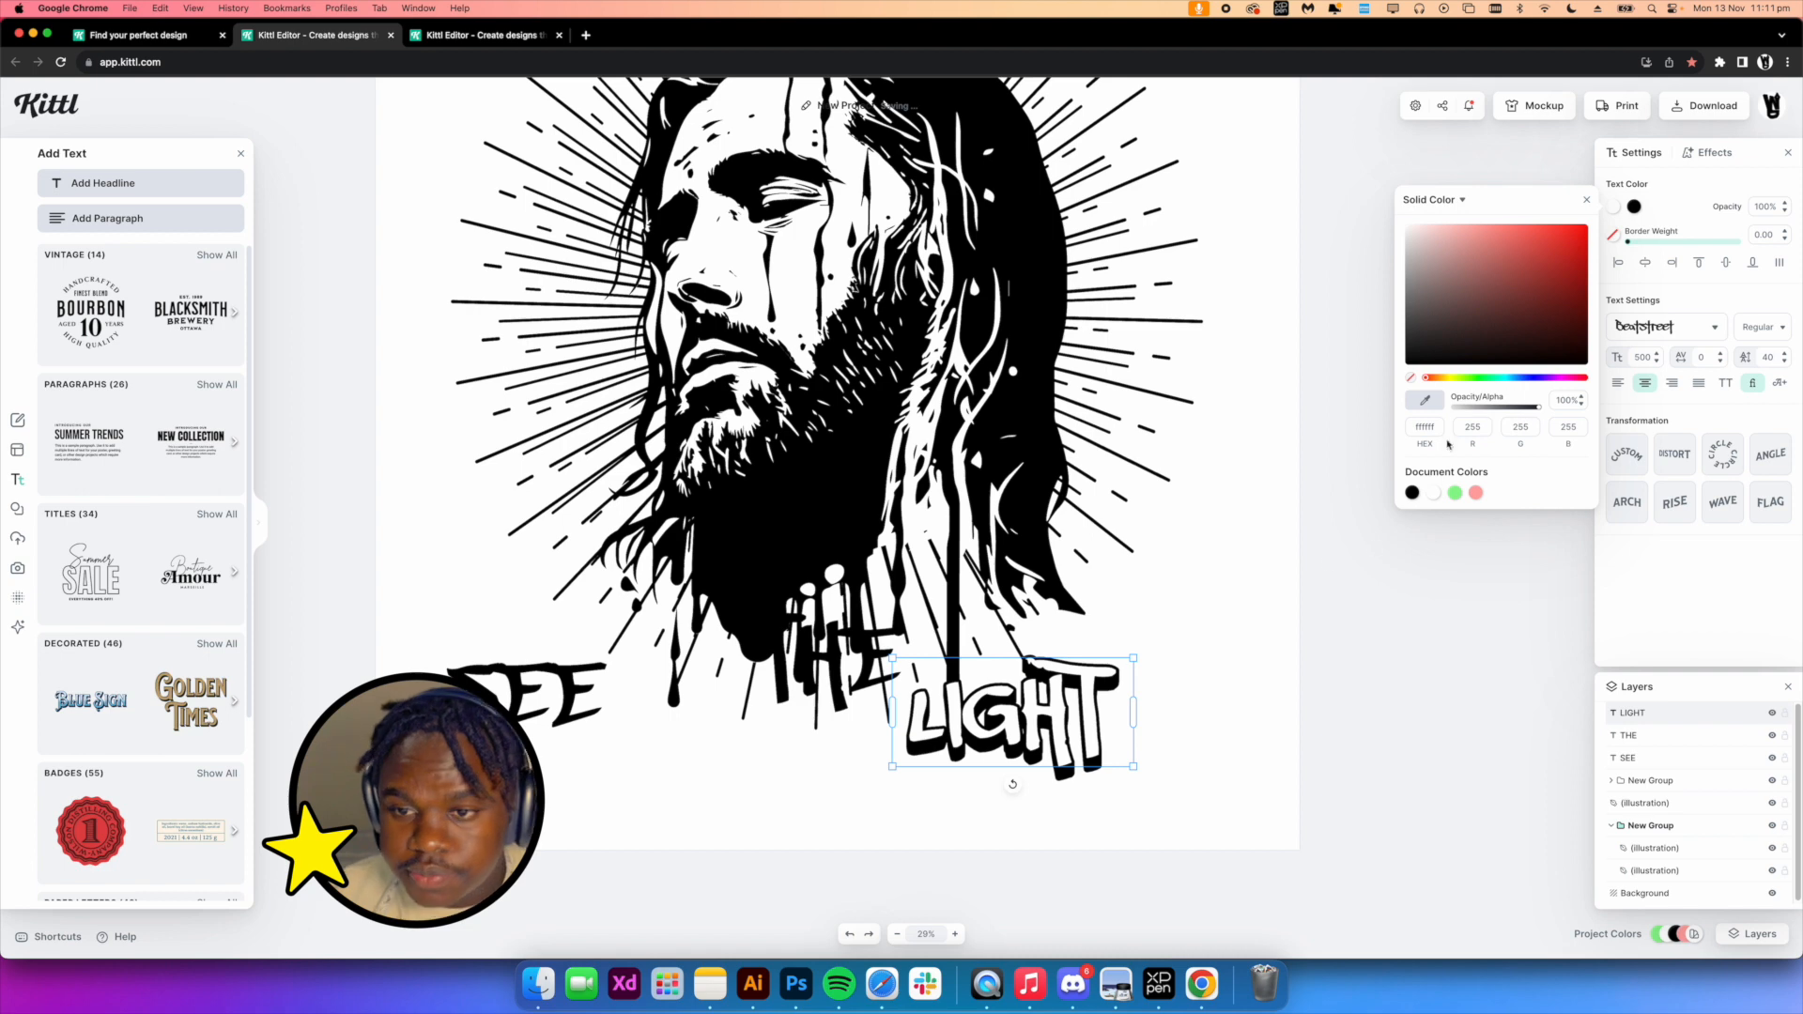
{"action": "left_click", "coordinate": [1455, 494]}
Delete the plain SEE and THE texts and duplicate the styled LIGHT text in their place
{"action": "left_click", "coordinate": [1186, 724]}
{"action": "scroll", "coordinate": [865, 774], "scroll_direction": "left", "scroll_amount": 1}
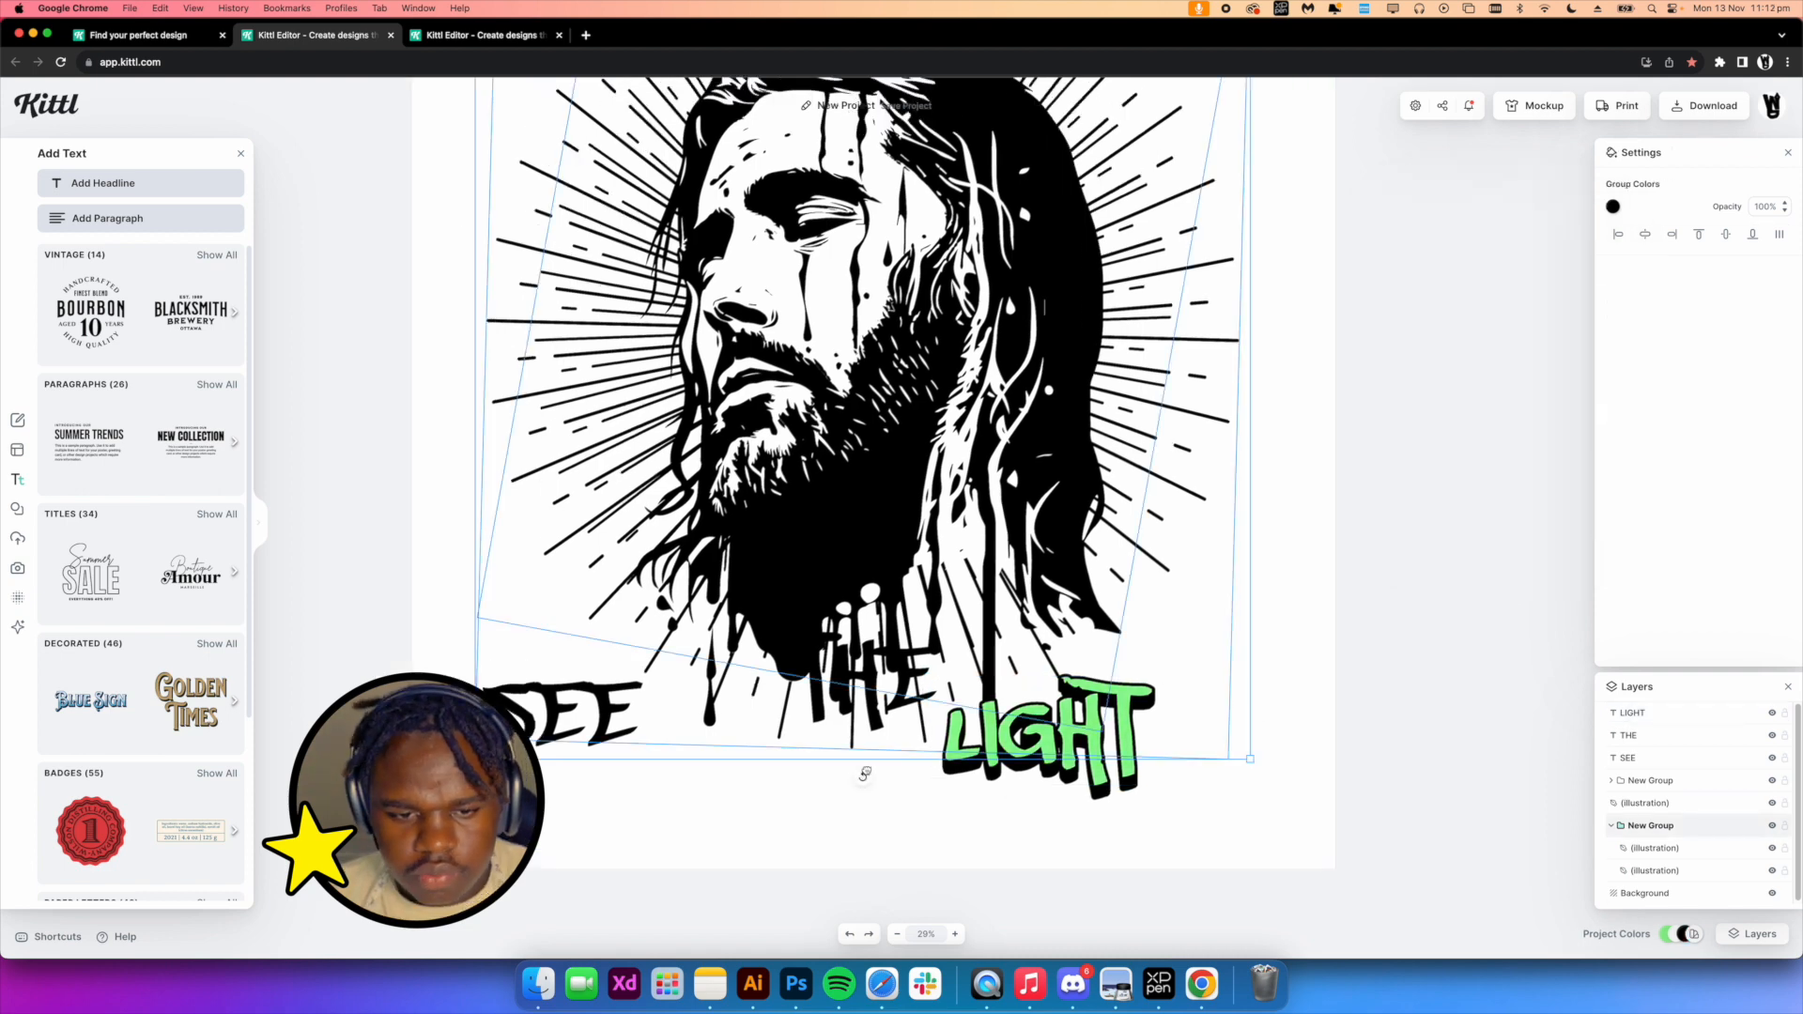
{"action": "left_click", "coordinate": [959, 814]}
{"action": "left_click", "coordinate": [615, 728]}
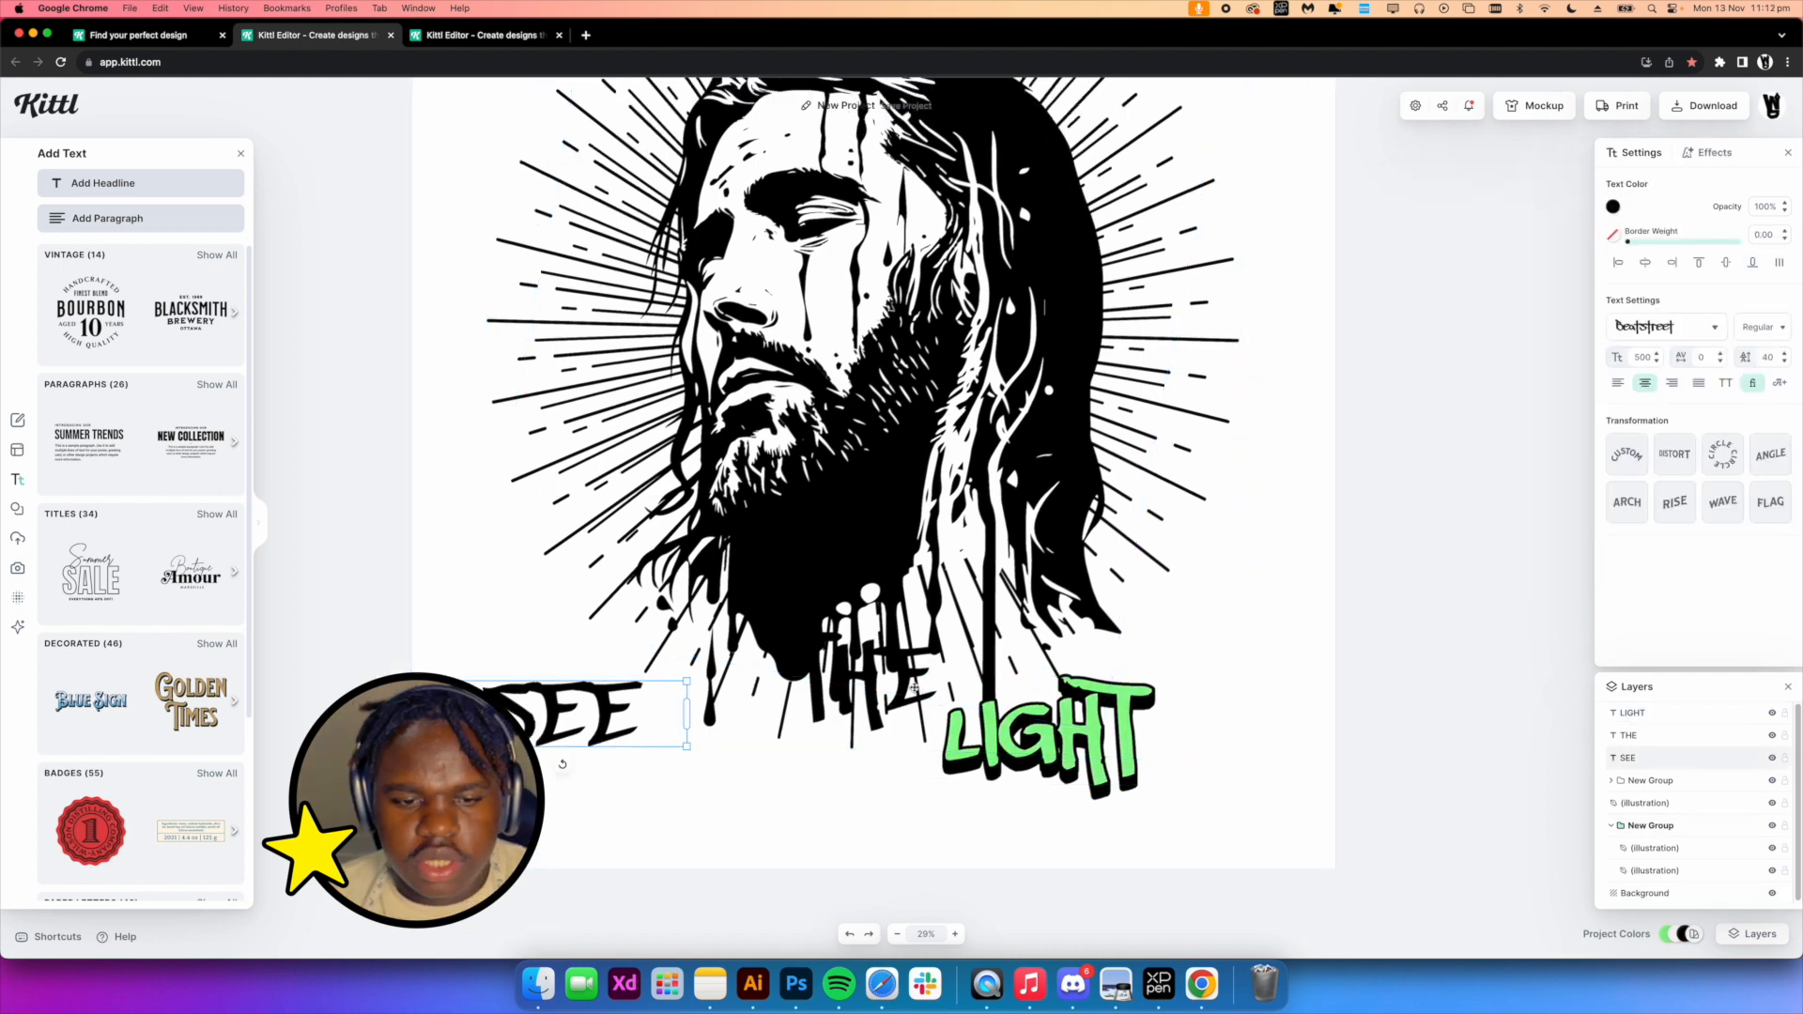
{"action": "left_click", "coordinate": [883, 722], "text": "shift"}
{"action": "key", "text": "BackSpace"}
{"action": "left_click_drag", "start_coordinate": [1059, 755], "coordinate": [583, 730]}
Edit a duplicated LIGHT text to read SEE
{"action": "double_click", "coordinate": [741, 666]}
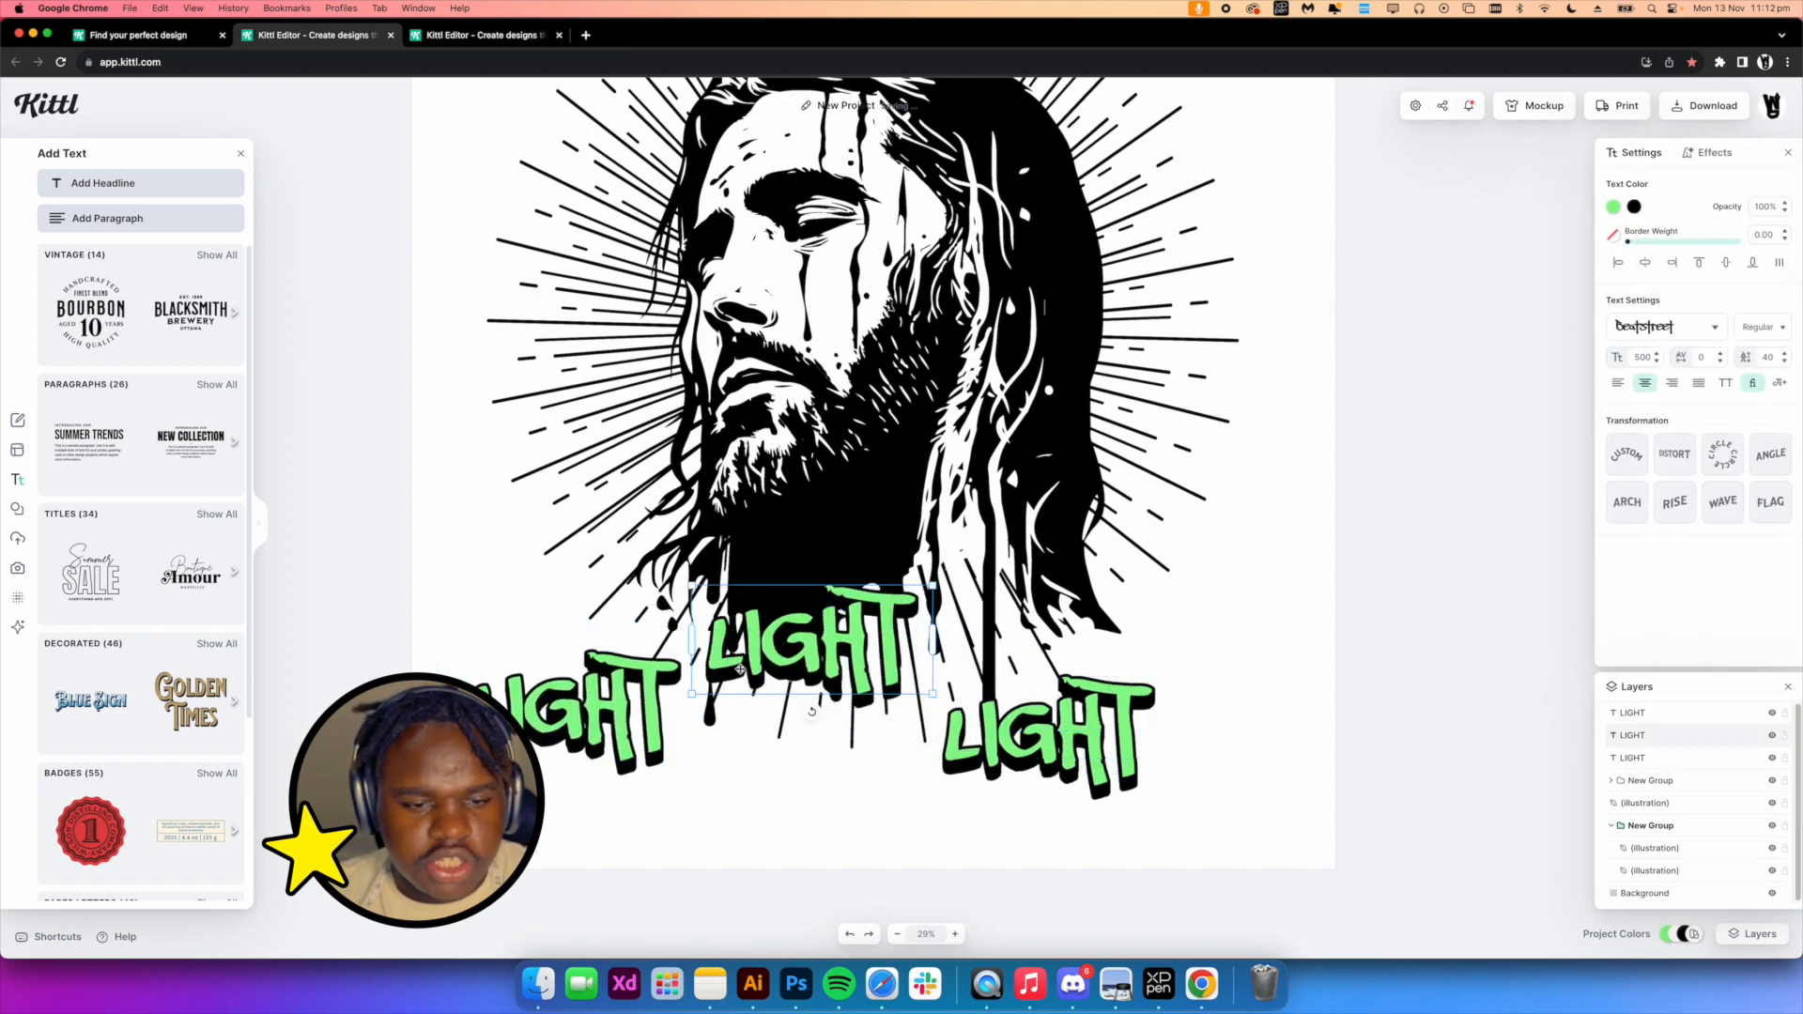
{"action": "type", "text": "TH"}
{"action": "key", "text": "BackSpace"}
{"action": "key", "text": "BackSpace"}
{"action": "type", "text": "SEE"}
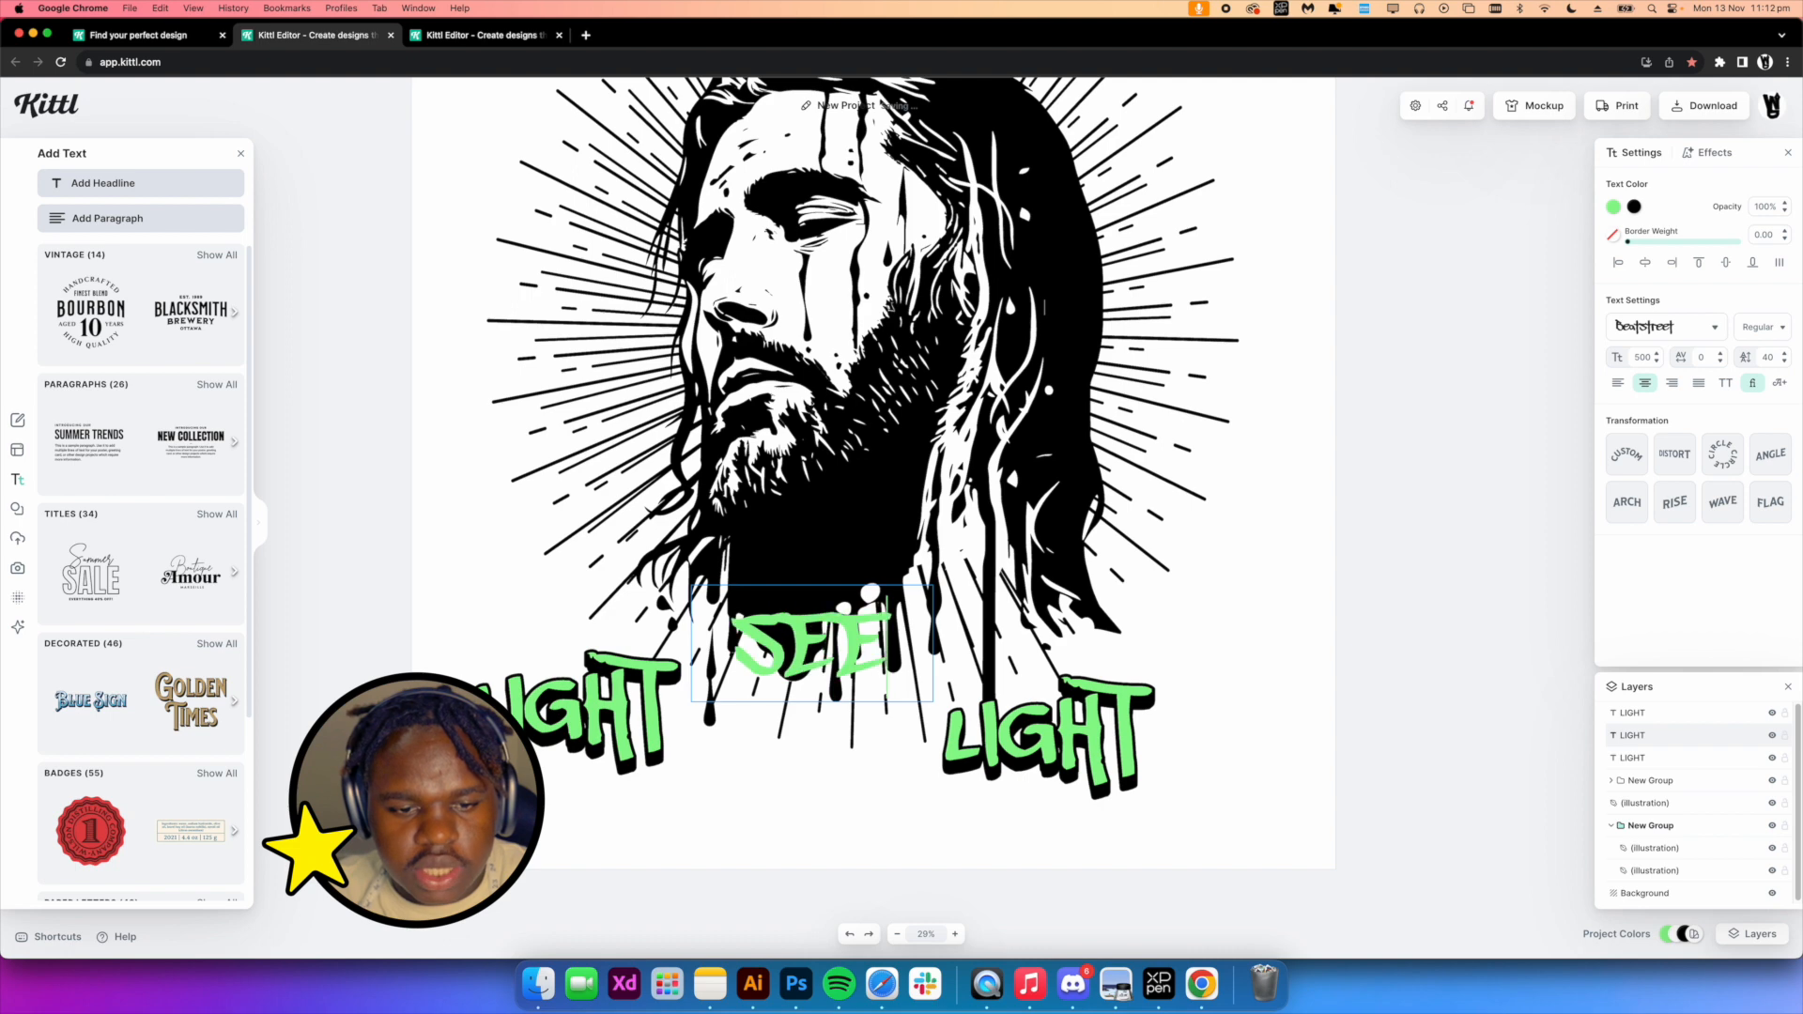
{"action": "key", "text": "Return"}
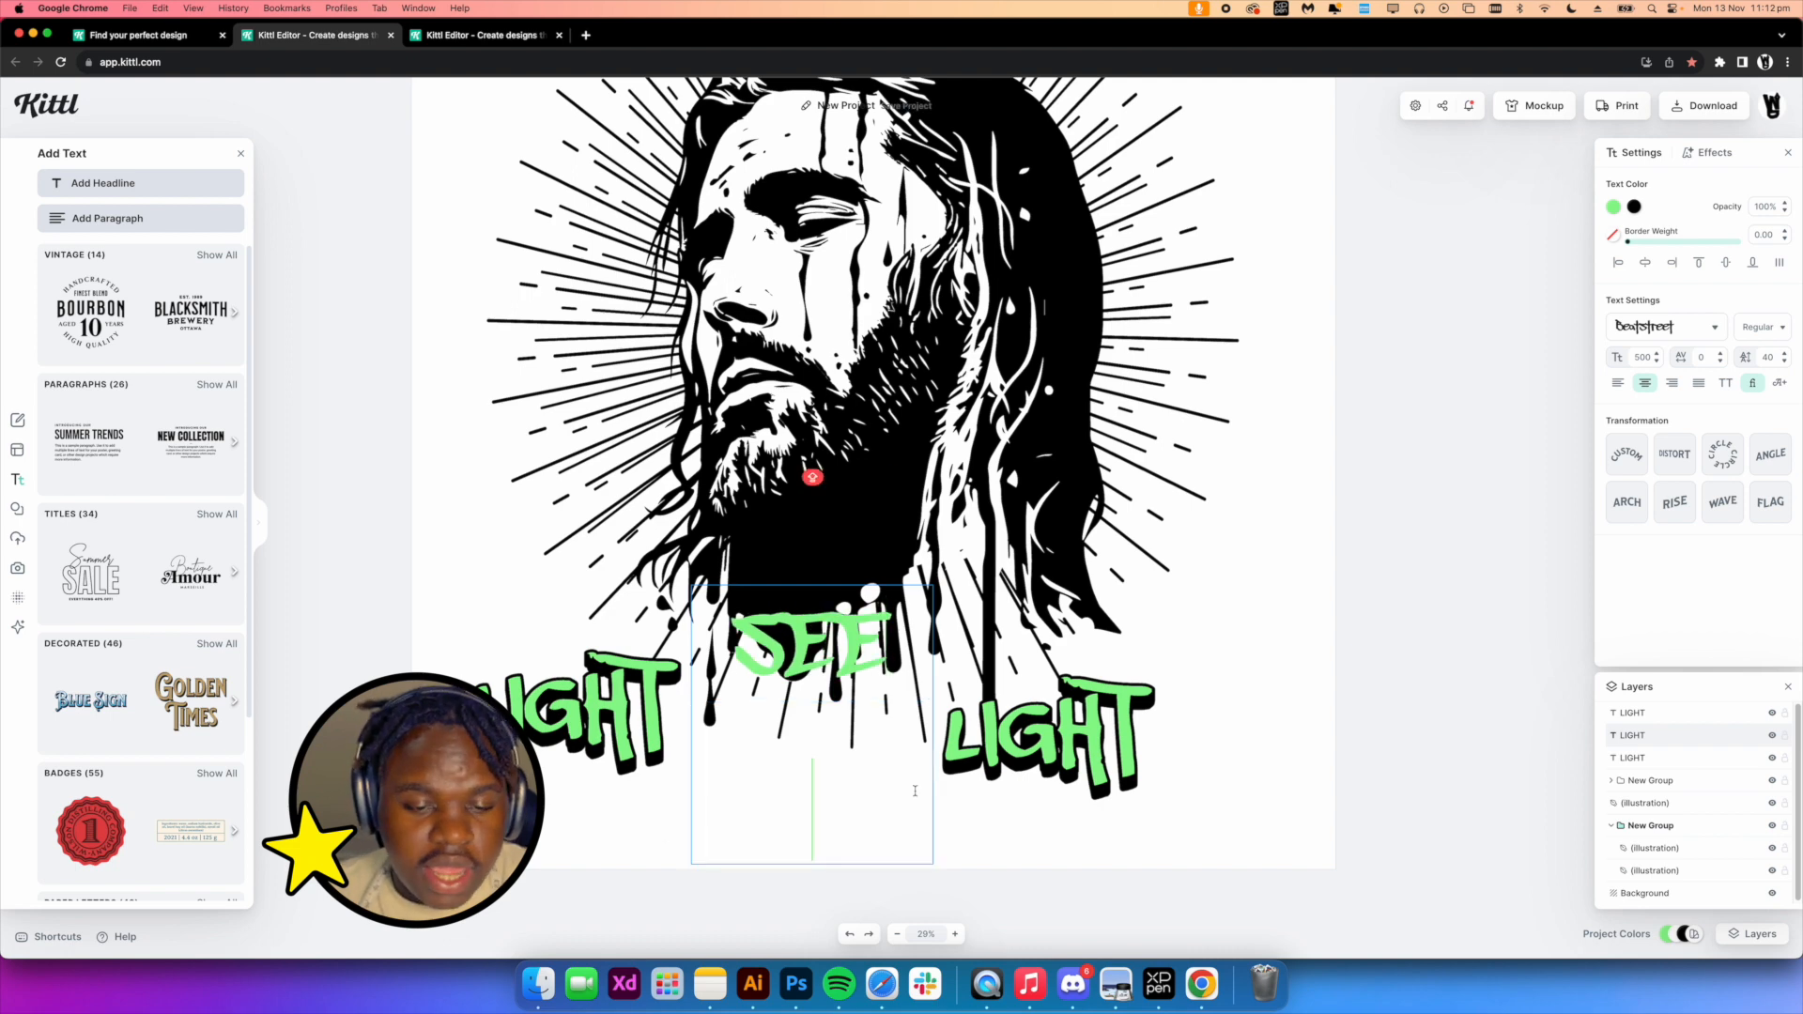
{"action": "key", "text": "BackSpace"}
{"action": "key", "text": "Escape"}
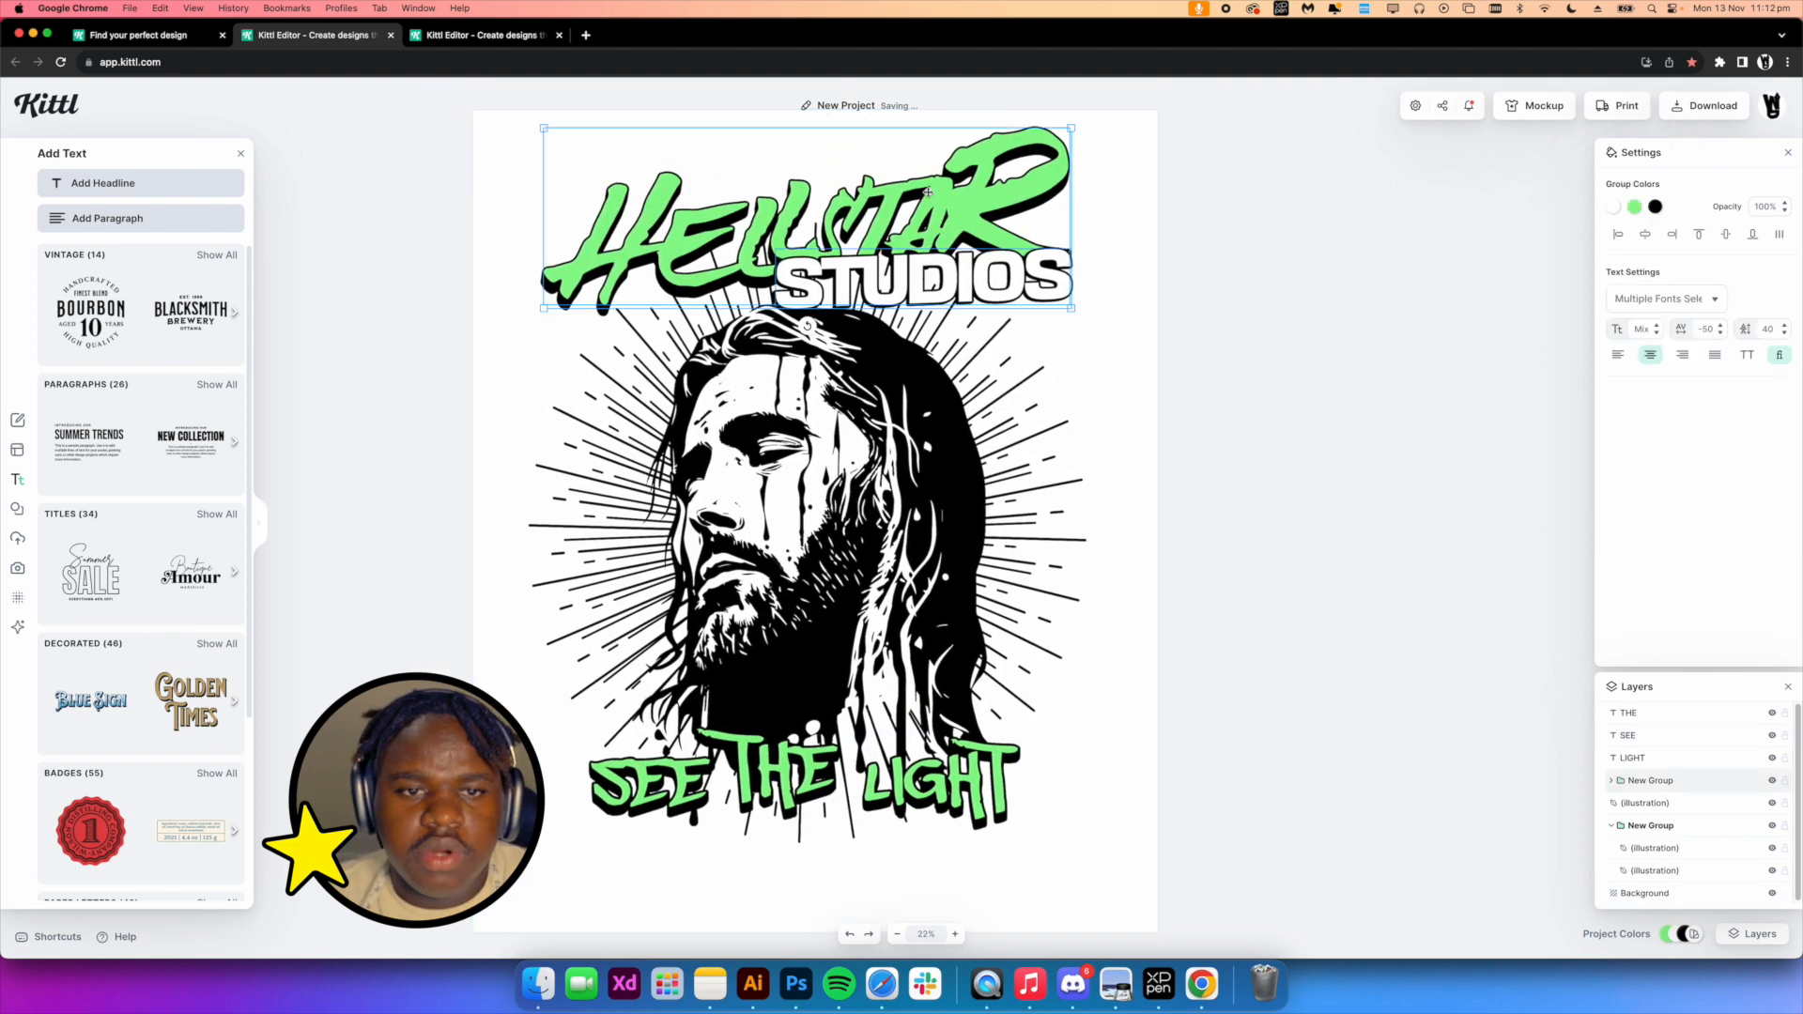
Recolor the HELLSTAR headline to a lime yellow
{"action": "double_click", "coordinate": [928, 192]}
{"action": "left_click", "coordinate": [1615, 208]}
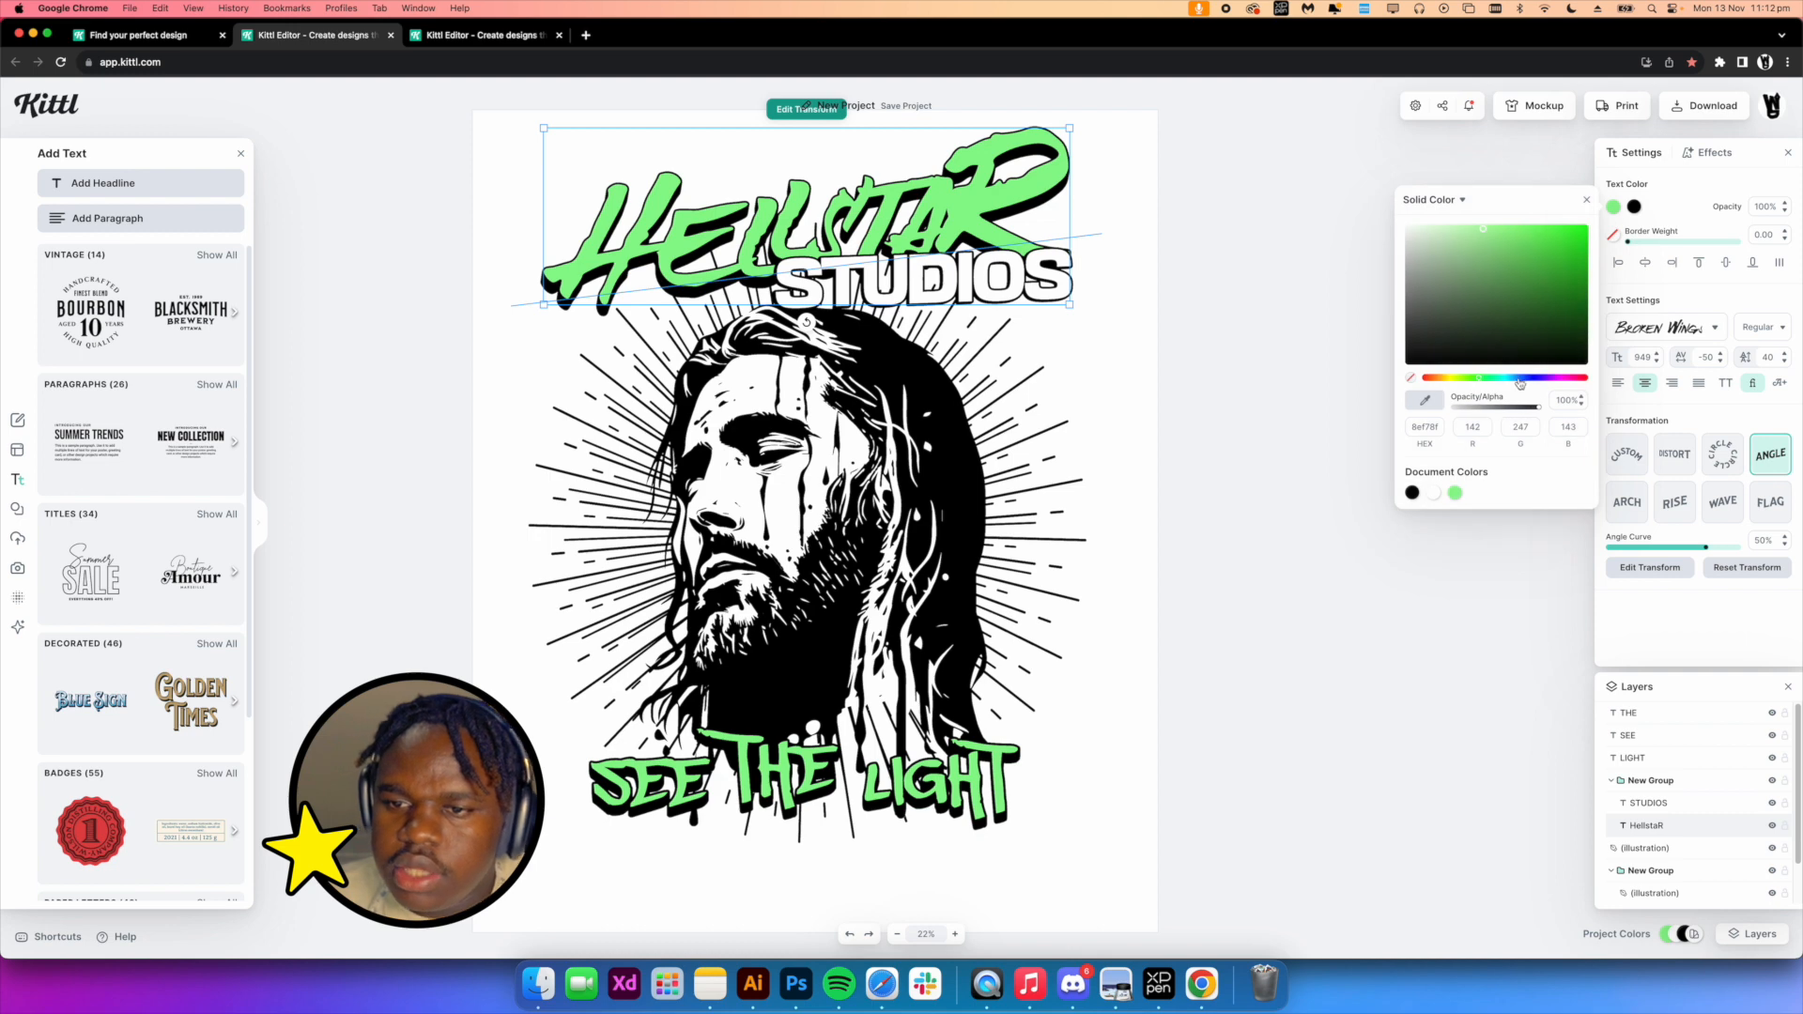
{"action": "left_click", "coordinate": [1543, 377]}
{"action": "left_click_drag", "start_coordinate": [1537, 379], "coordinate": [1458, 378]}
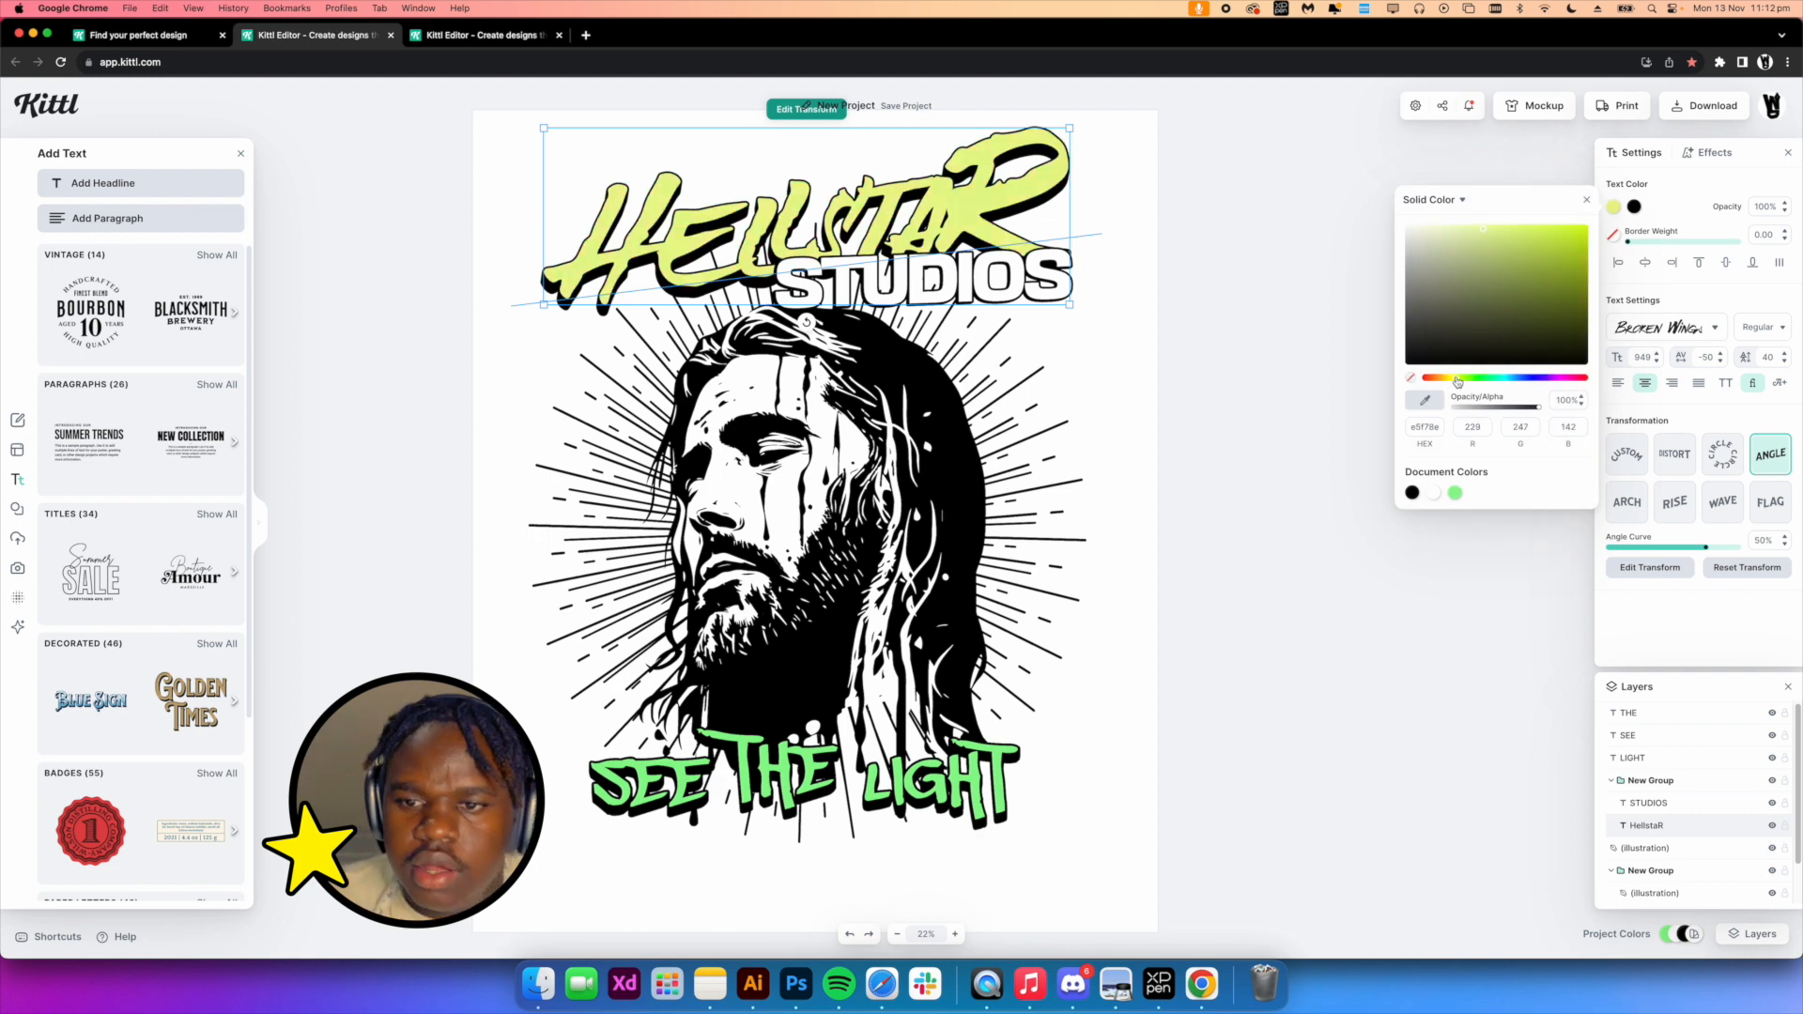
{"action": "left_click", "coordinate": [1363, 453]}
Select SEE, THE and LIGHT and recolor them with the same lime yellow
{"action": "left_click", "coordinate": [954, 784]}
{"action": "left_click", "coordinate": [796, 776], "text": "shift"}
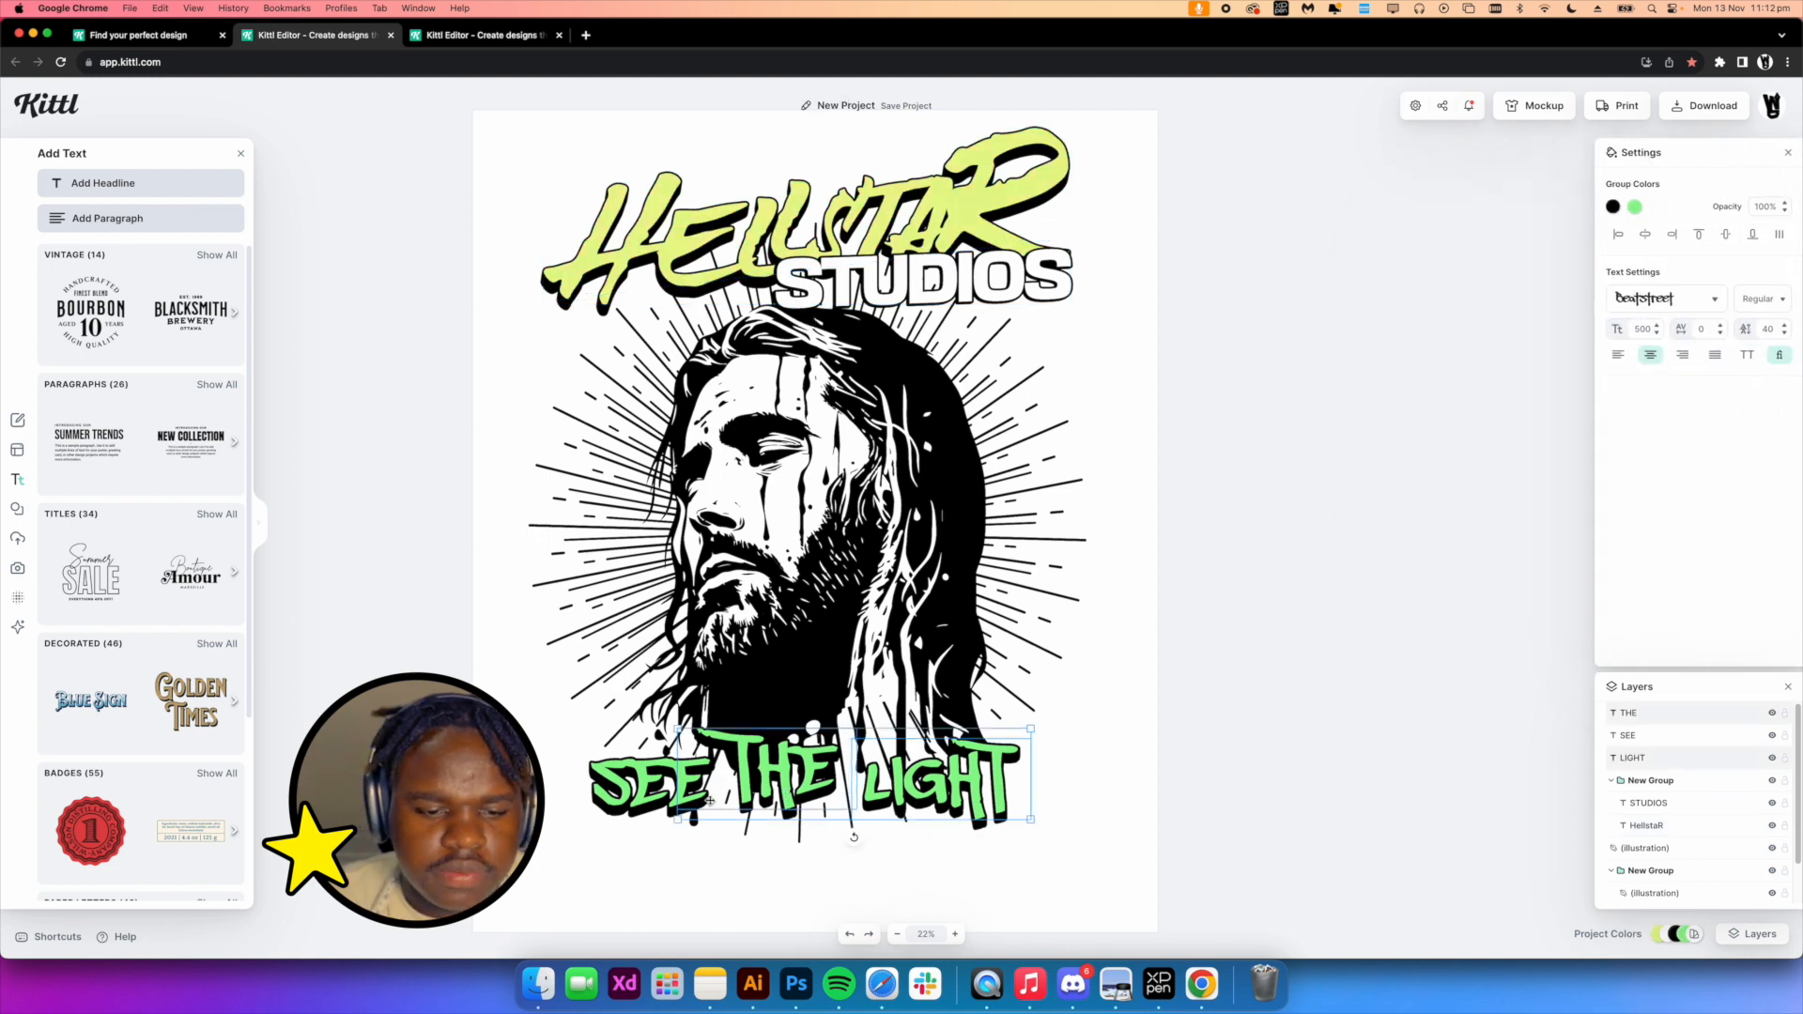
{"action": "left_click", "coordinate": [665, 785], "text": "shift"}
{"action": "left_click", "coordinate": [1635, 208]}
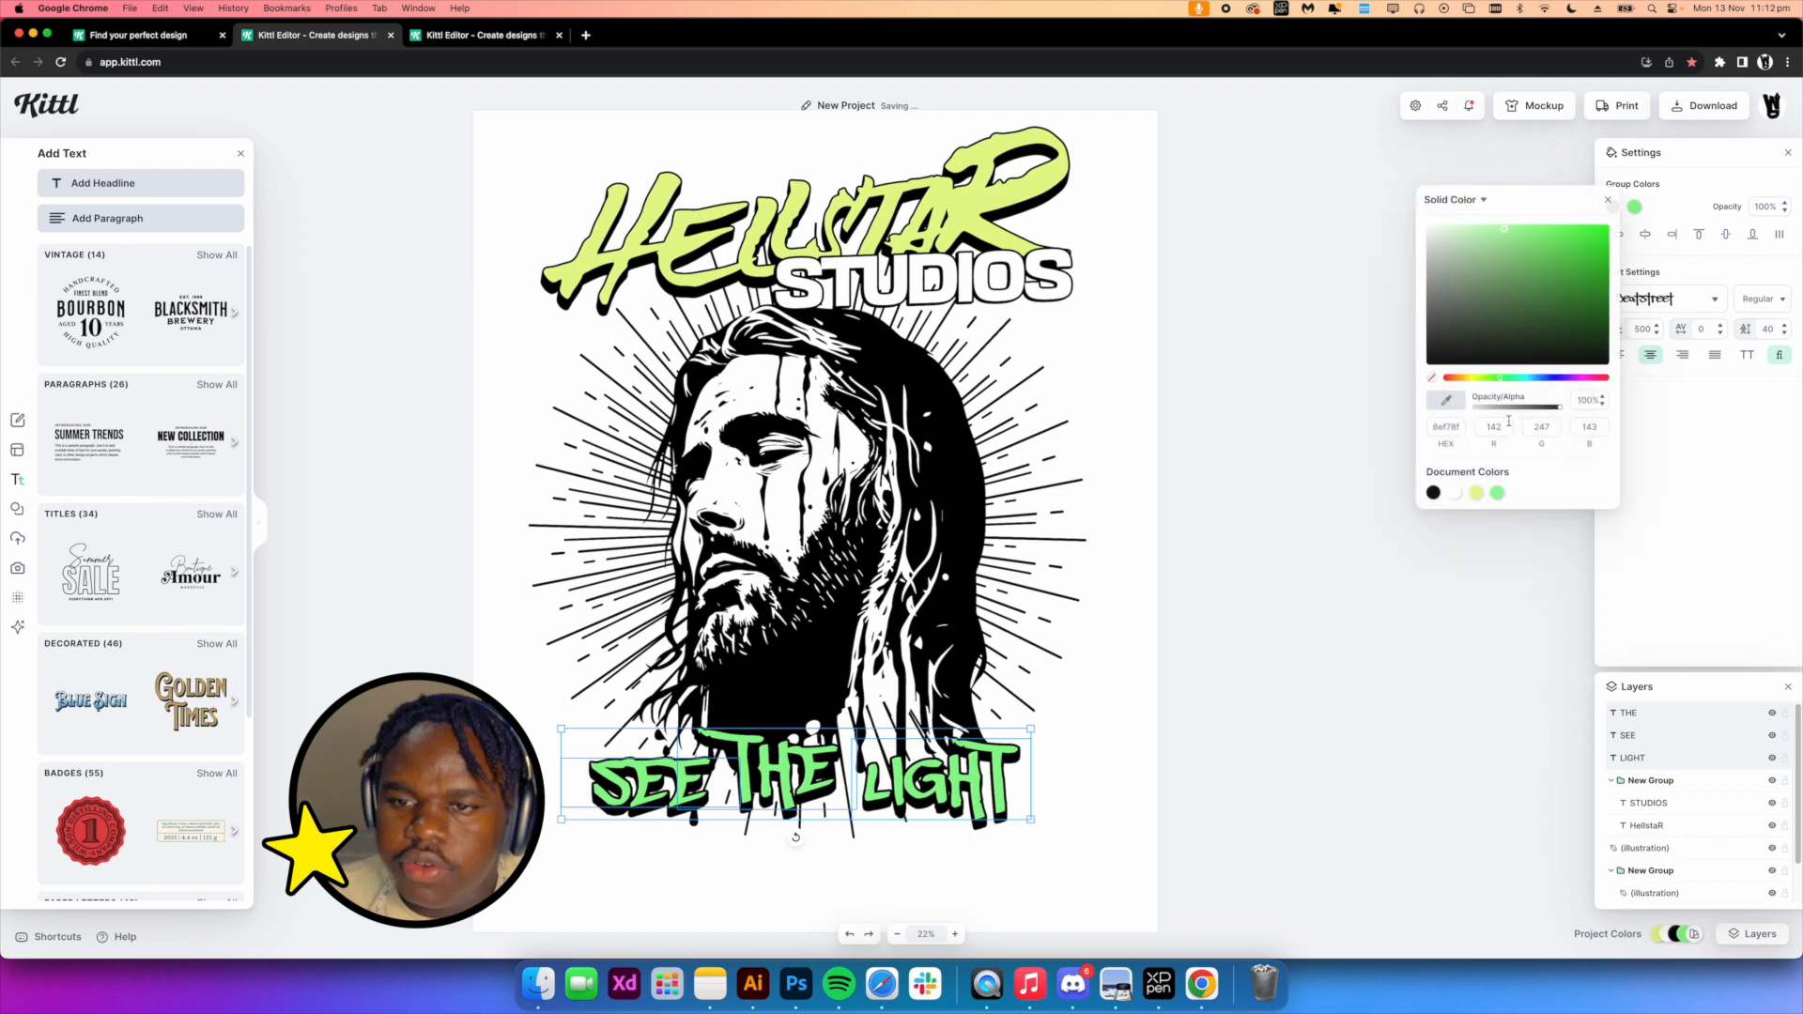
{"action": "left_click", "coordinate": [1474, 494]}
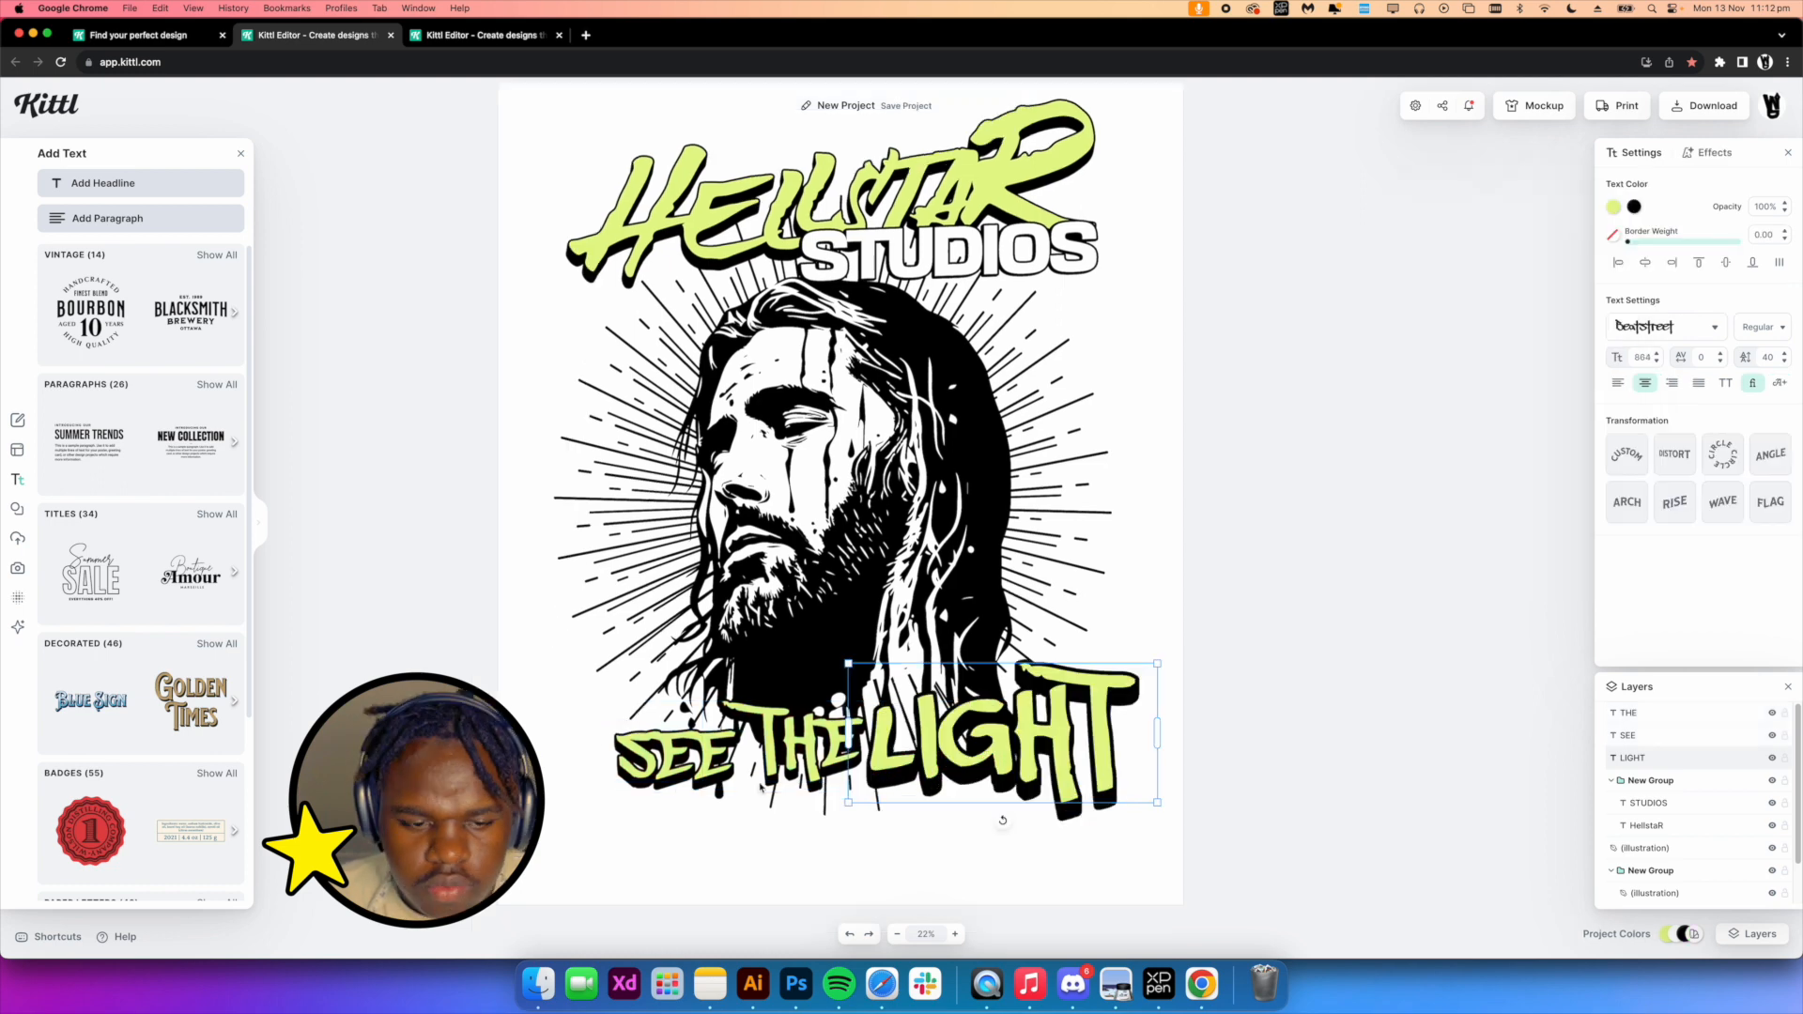
Enlarge the SEE text and apply the Angle transformation to it
{"action": "left_click", "coordinate": [758, 788]}
{"action": "left_click", "coordinate": [702, 765]}
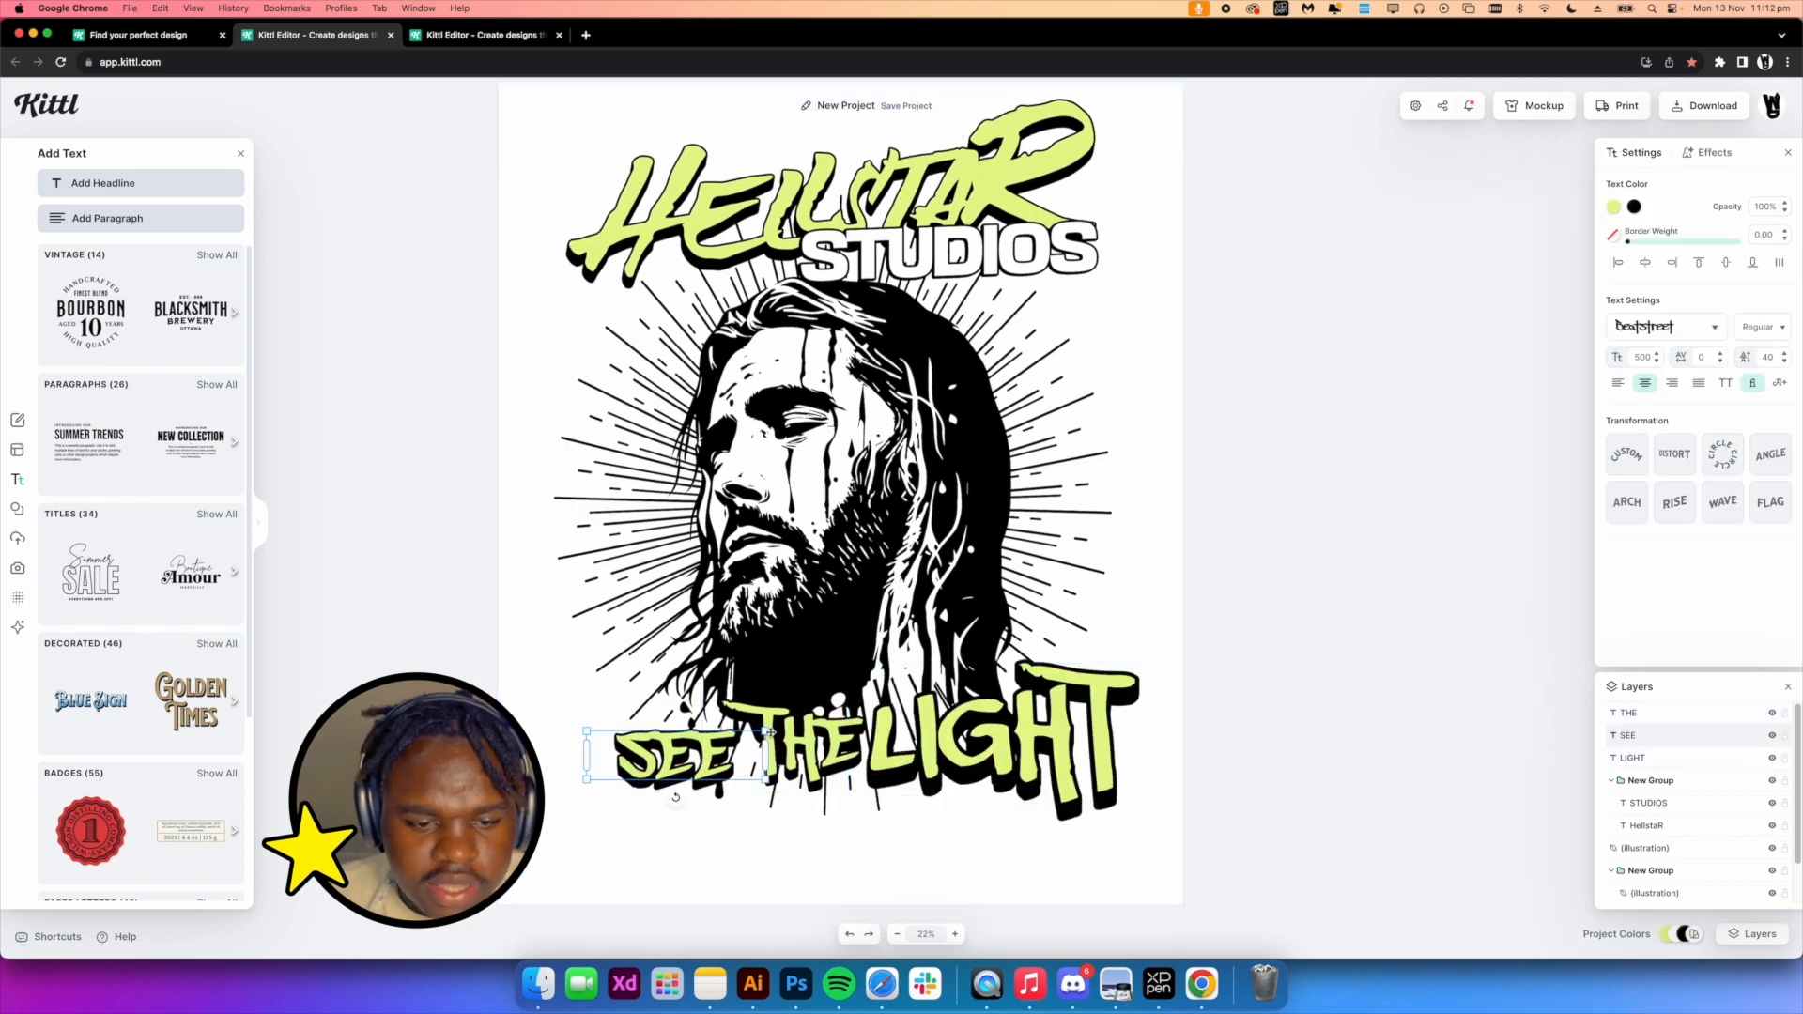
{"action": "left_click_drag", "start_coordinate": [767, 731], "coordinate": [915, 688]}
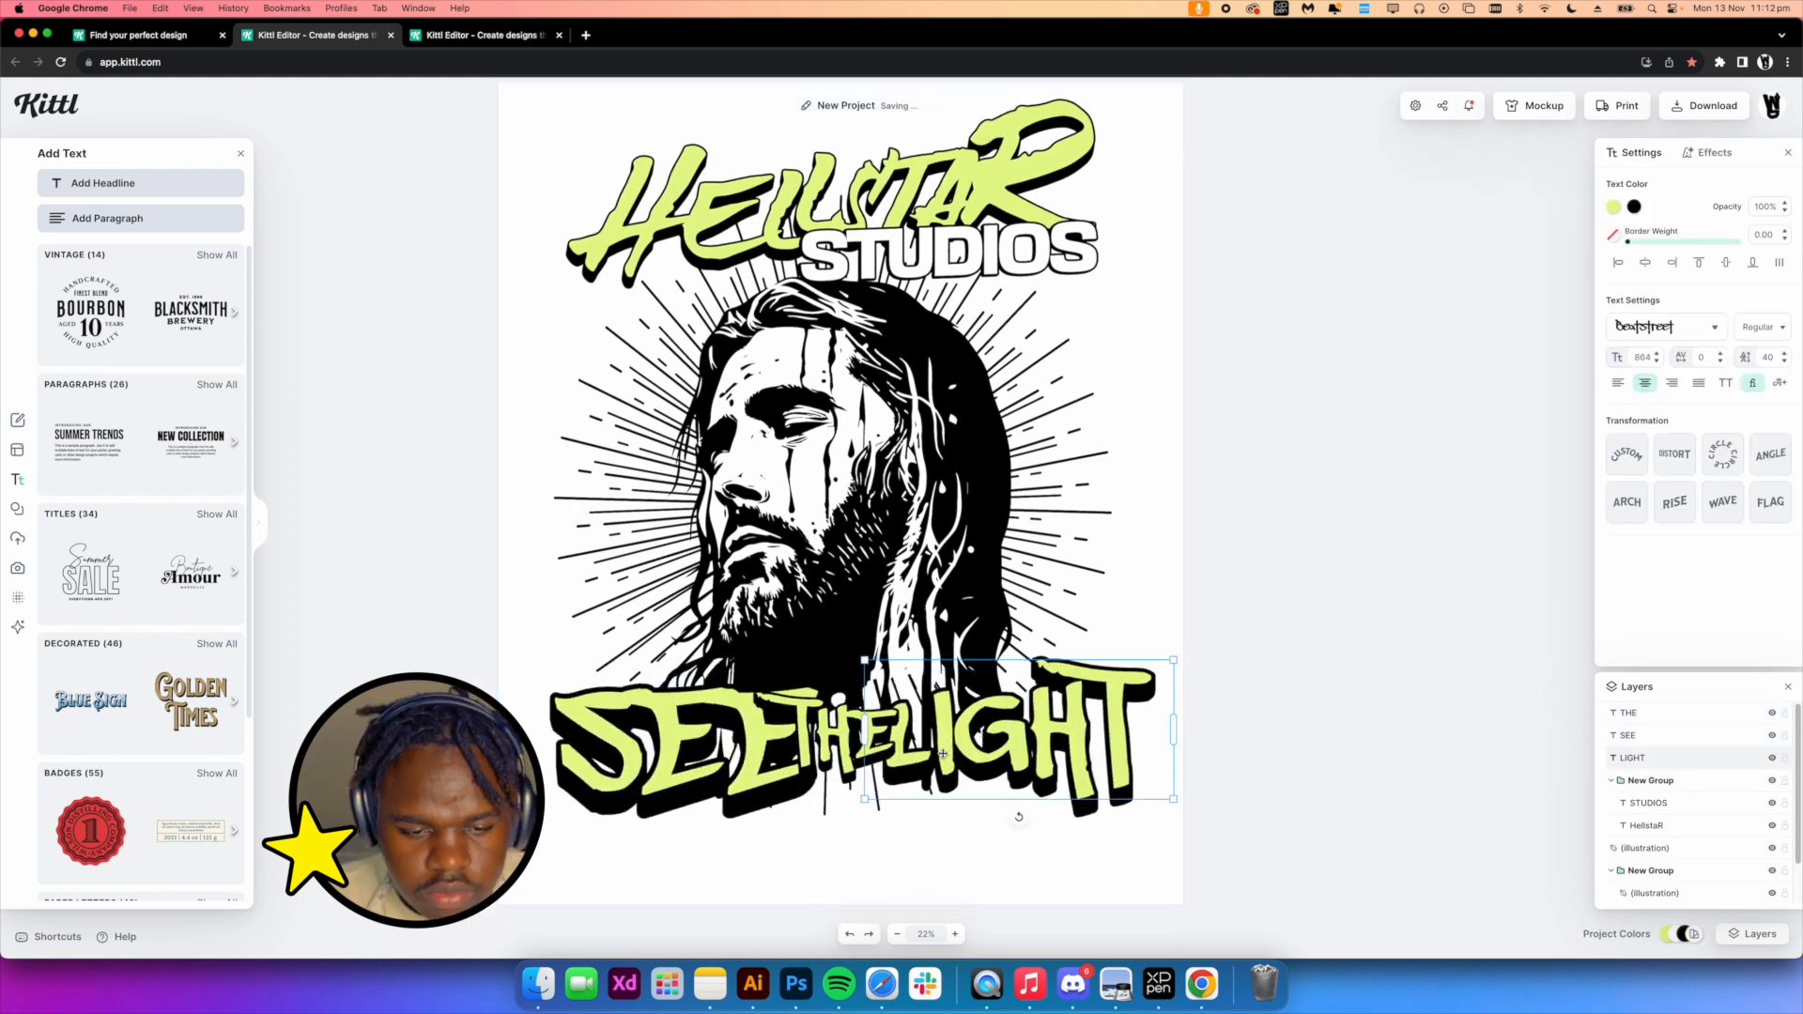
{"action": "left_click", "coordinate": [739, 781]}
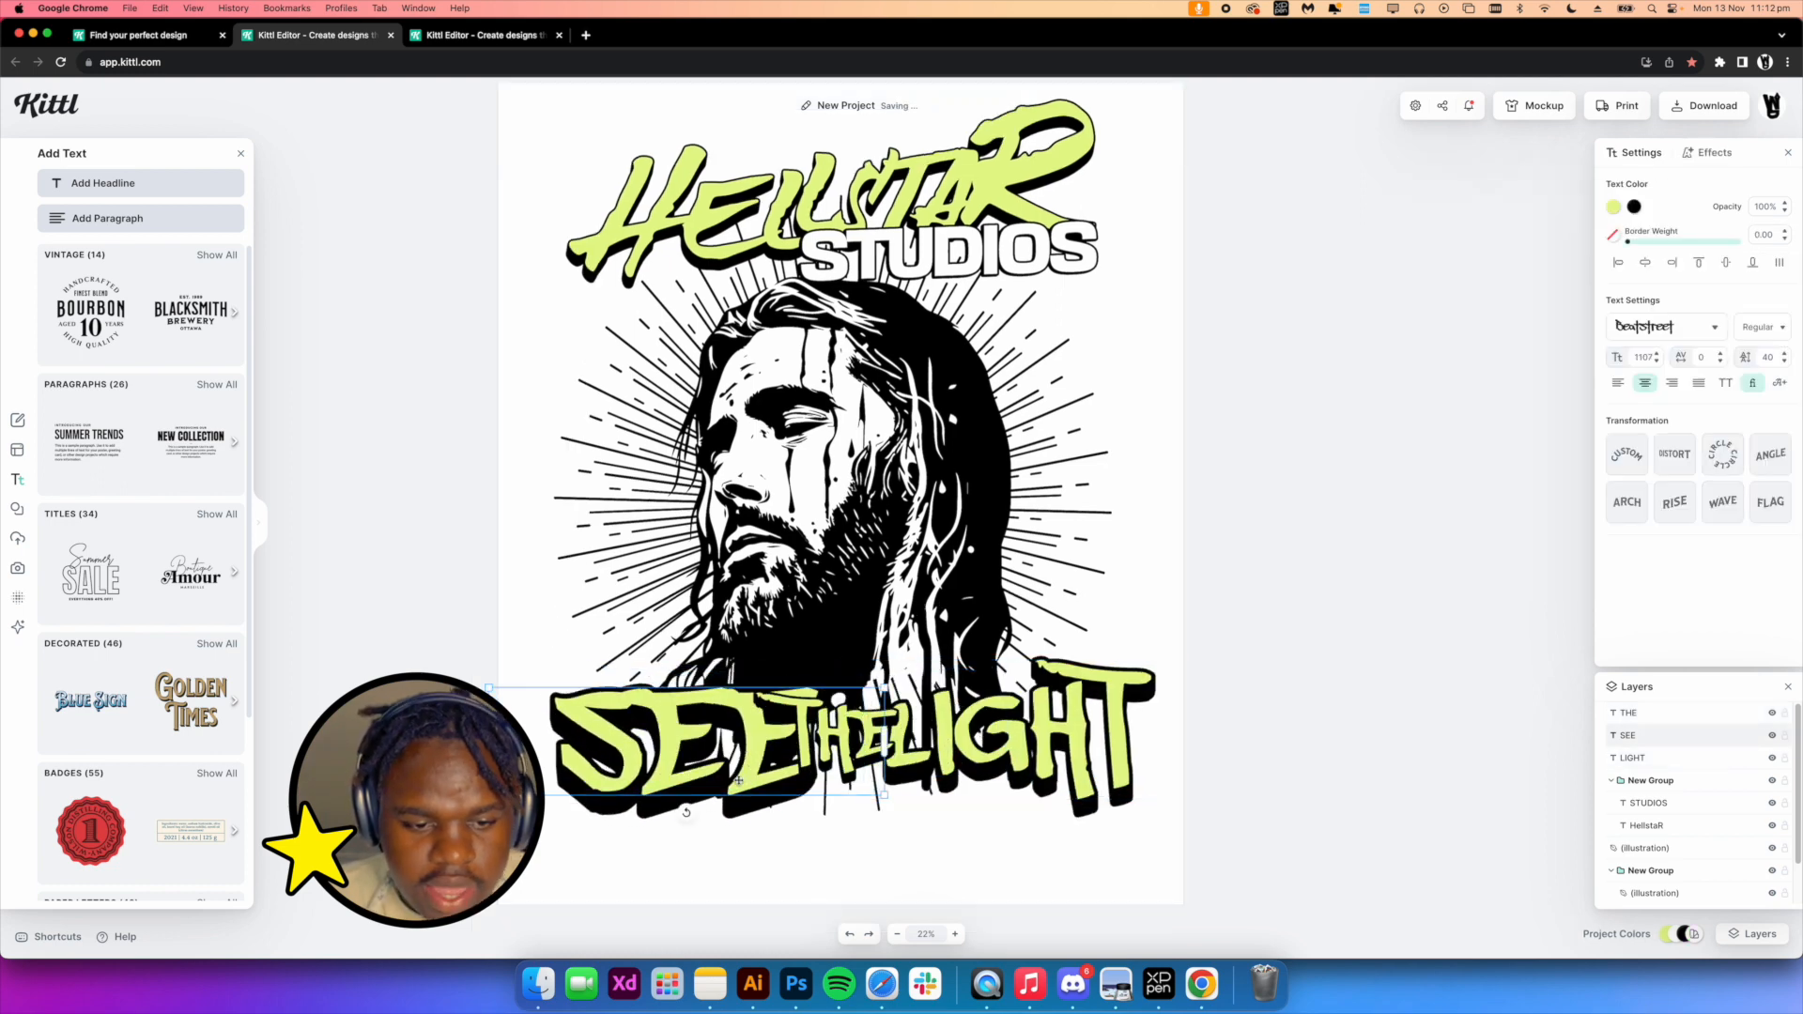
{"action": "left_click", "coordinate": [1770, 454]}
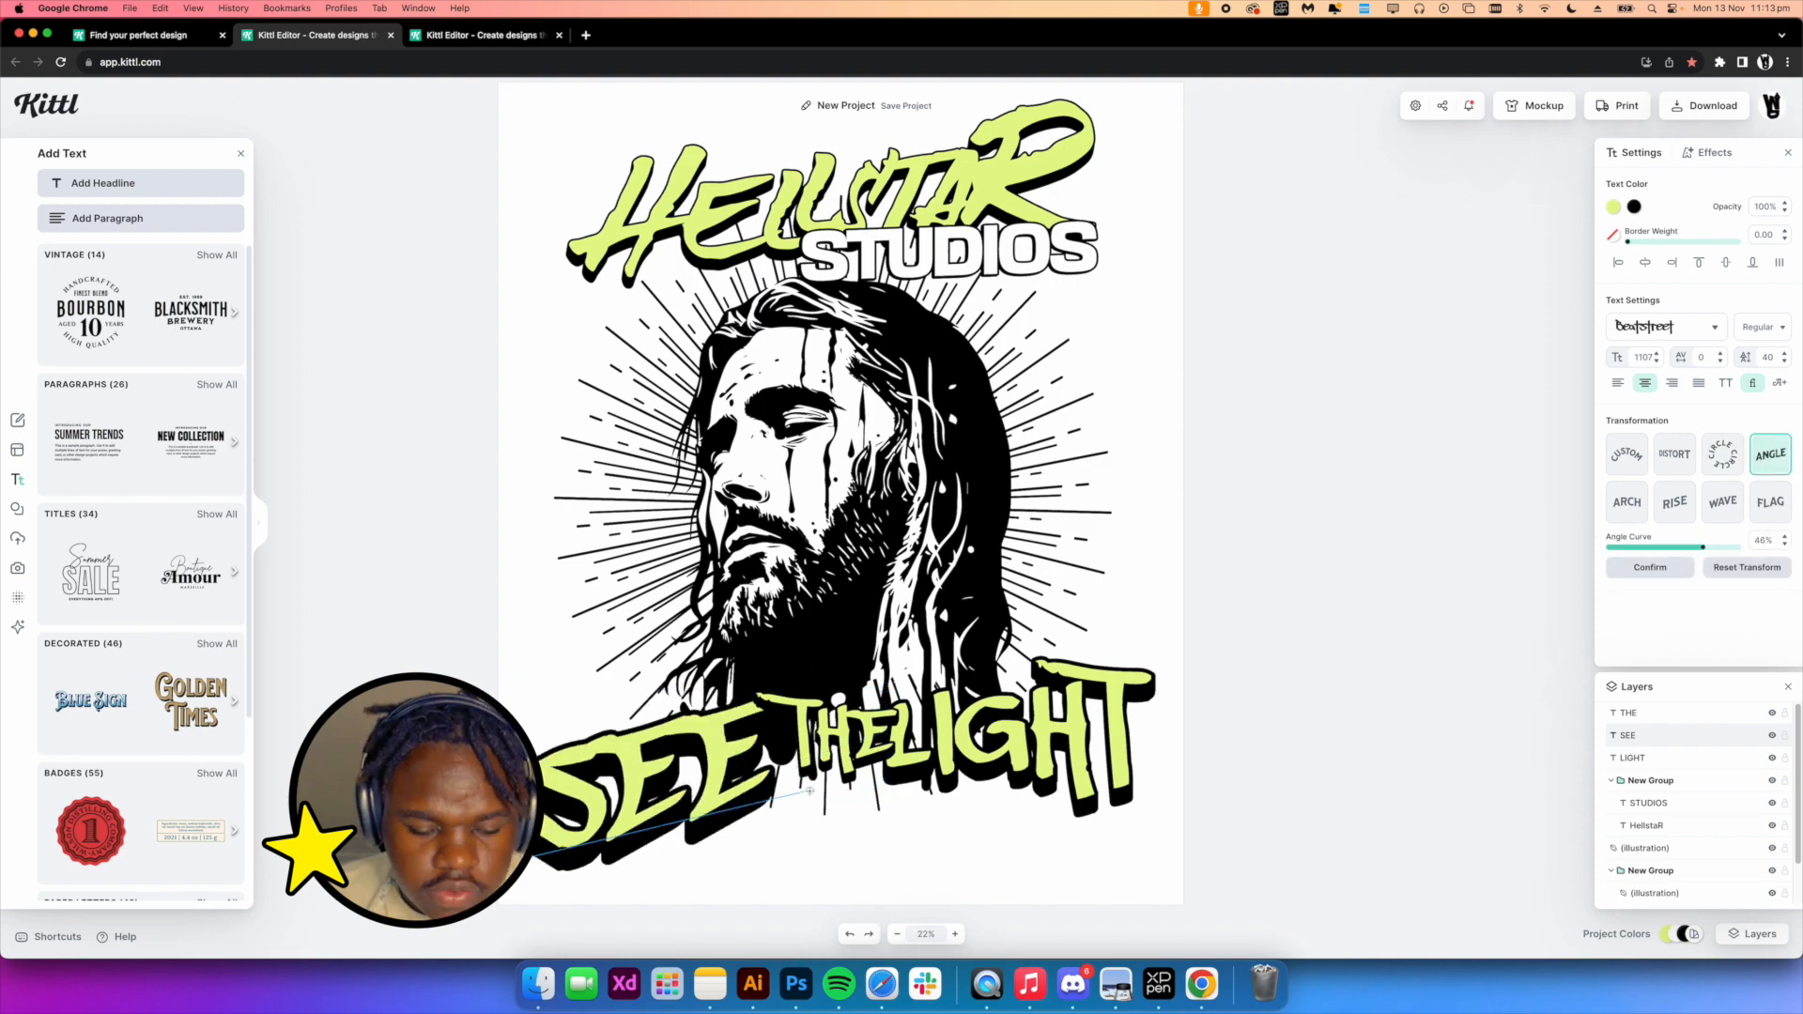
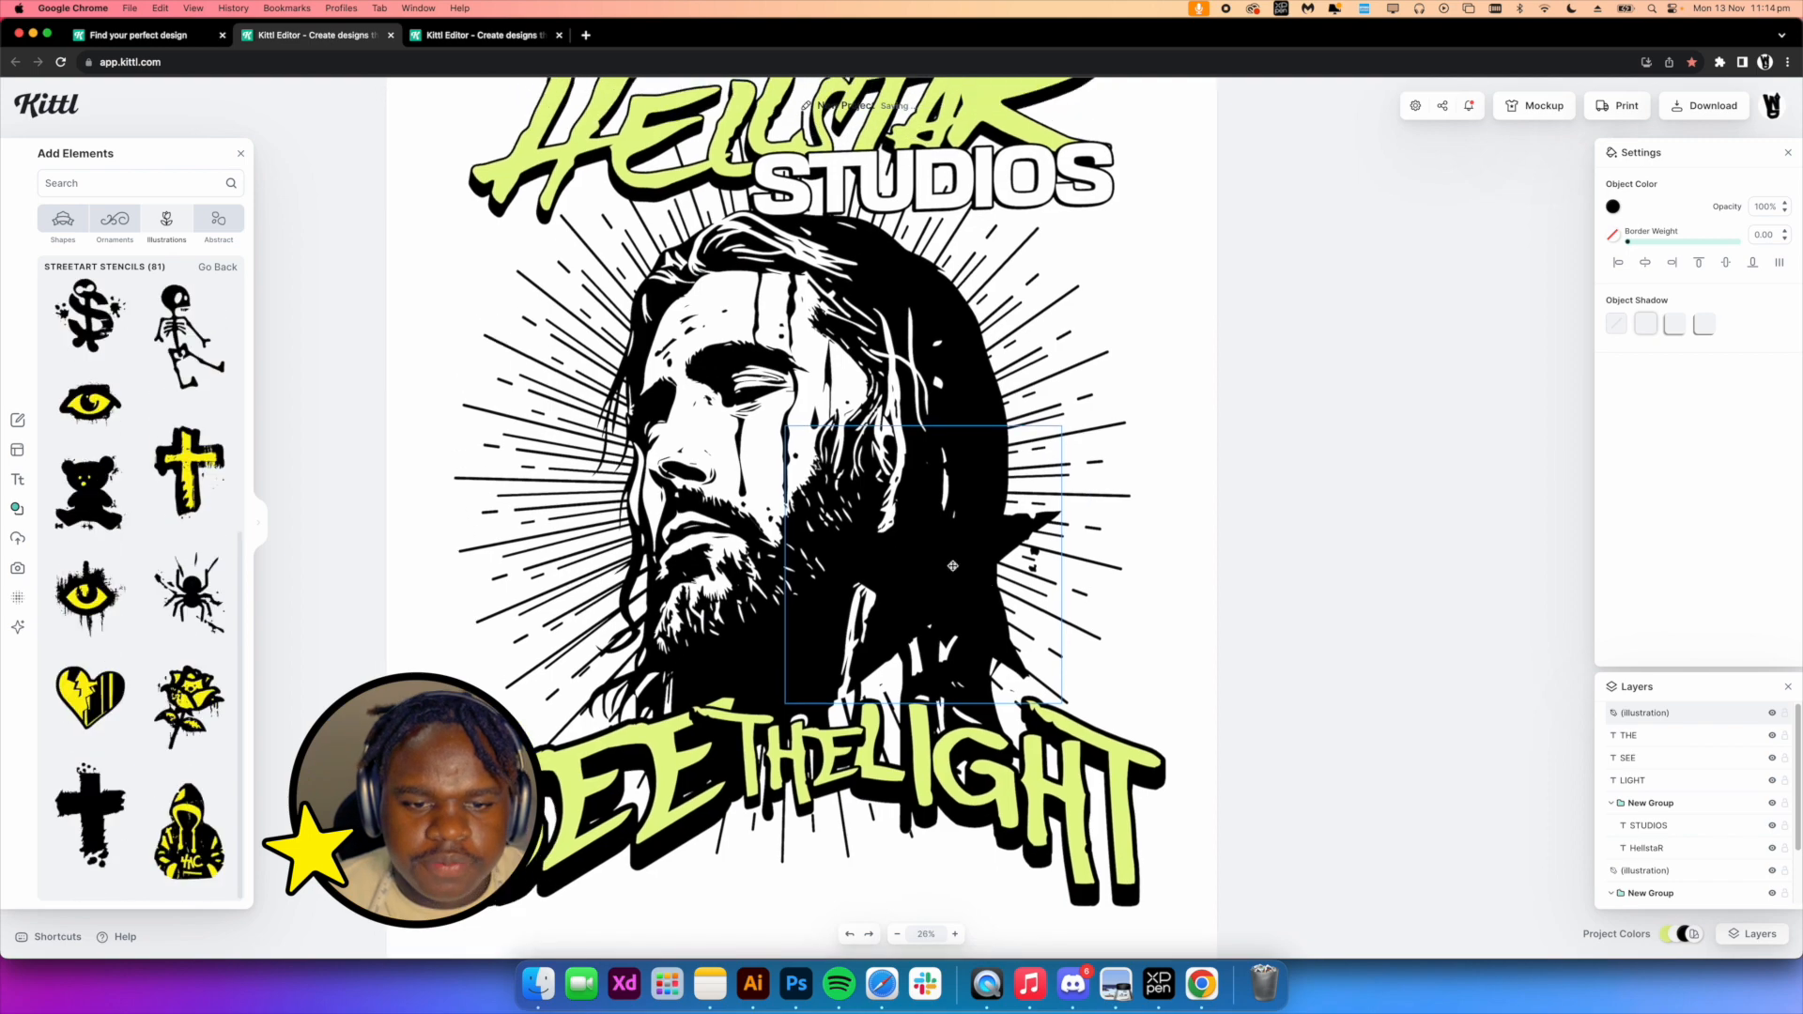
Duplicate the star stencil and scatter copies around the Jesus illustration
{"action": "left_click_drag", "start_coordinate": [1071, 282], "coordinate": [474, 603]}
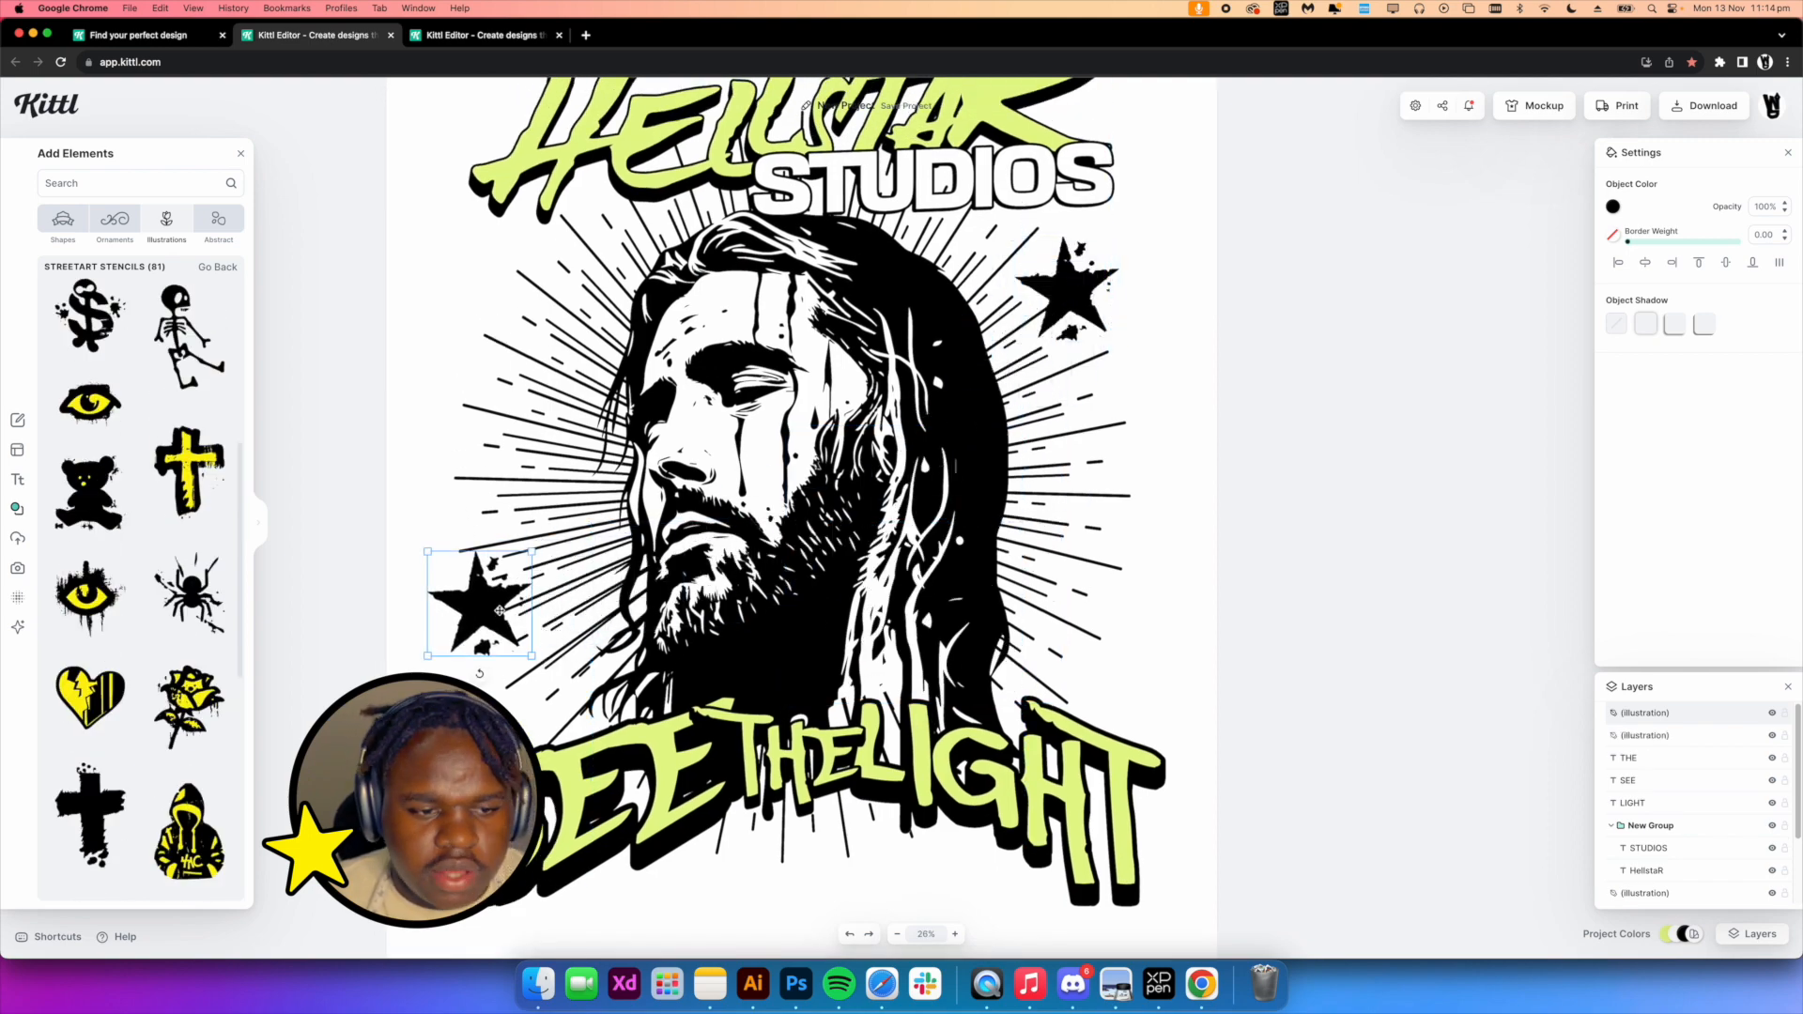
{"action": "key", "text": "super+d"}
{"action": "left_click_drag", "start_coordinate": [609, 617], "coordinate": [1132, 667]}
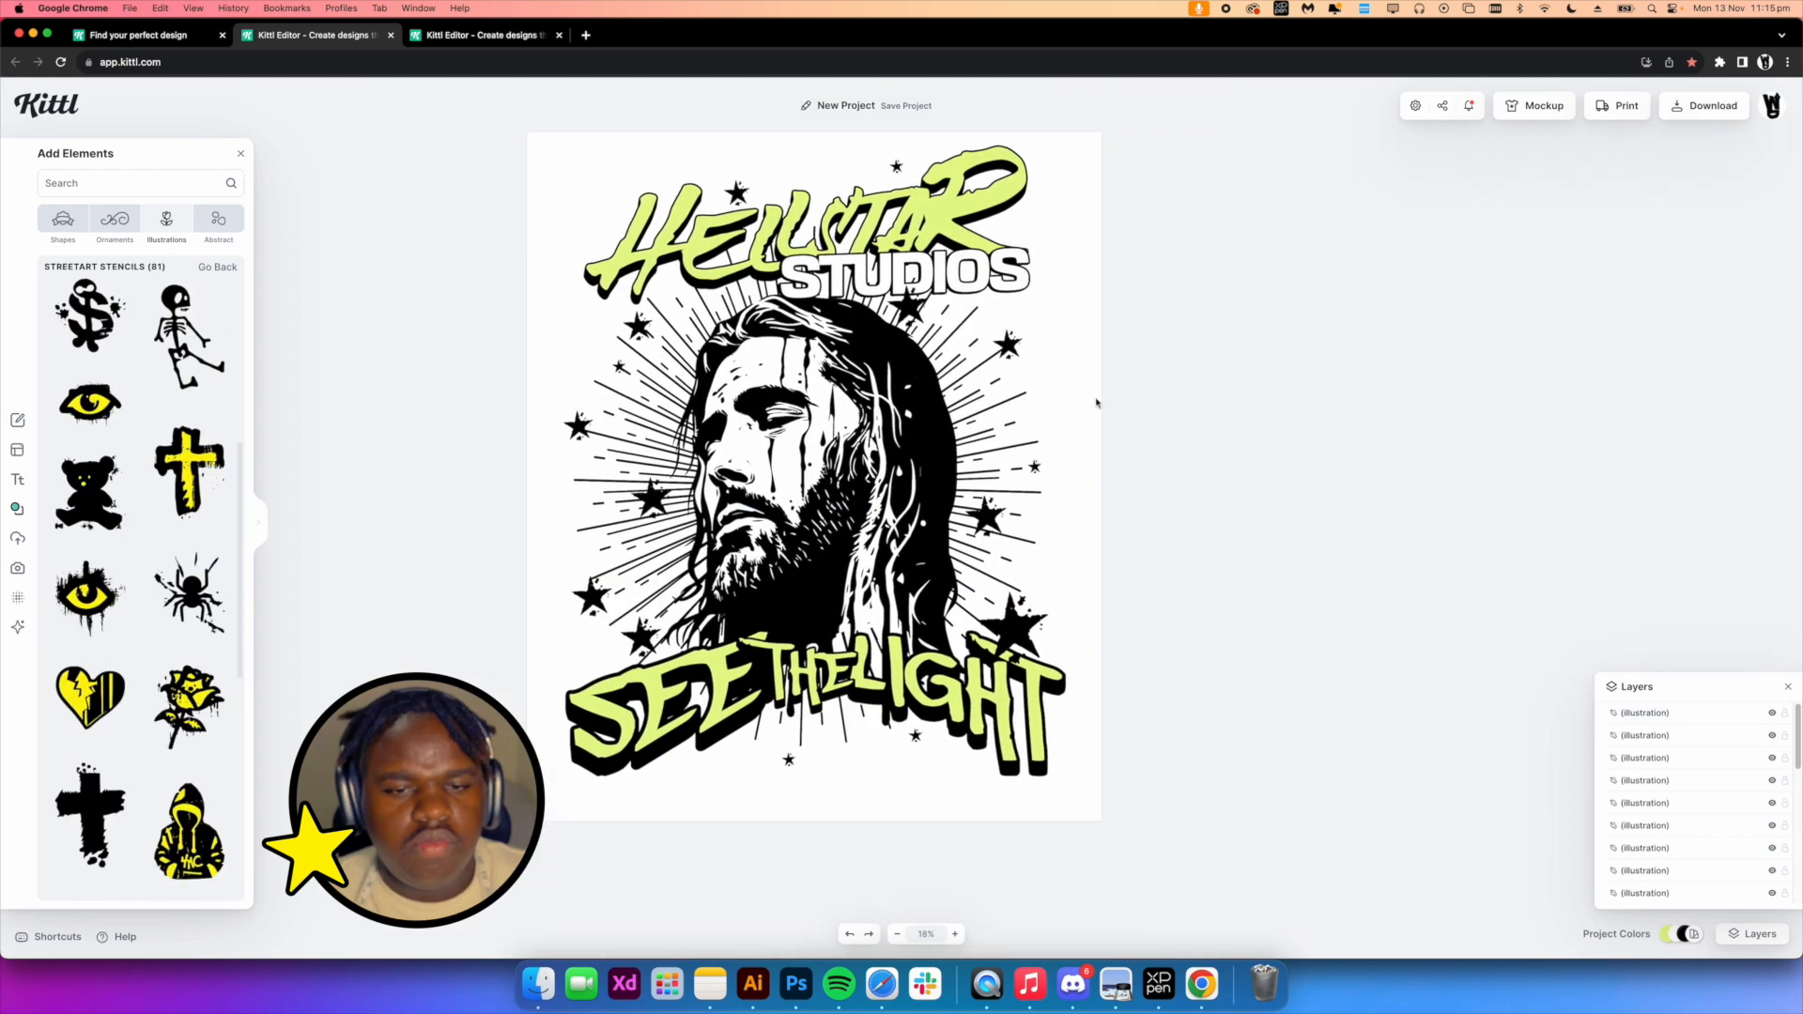
{"action": "scroll", "coordinate": [1096, 403], "scroll_direction": "up", "scroll_amount": 5}
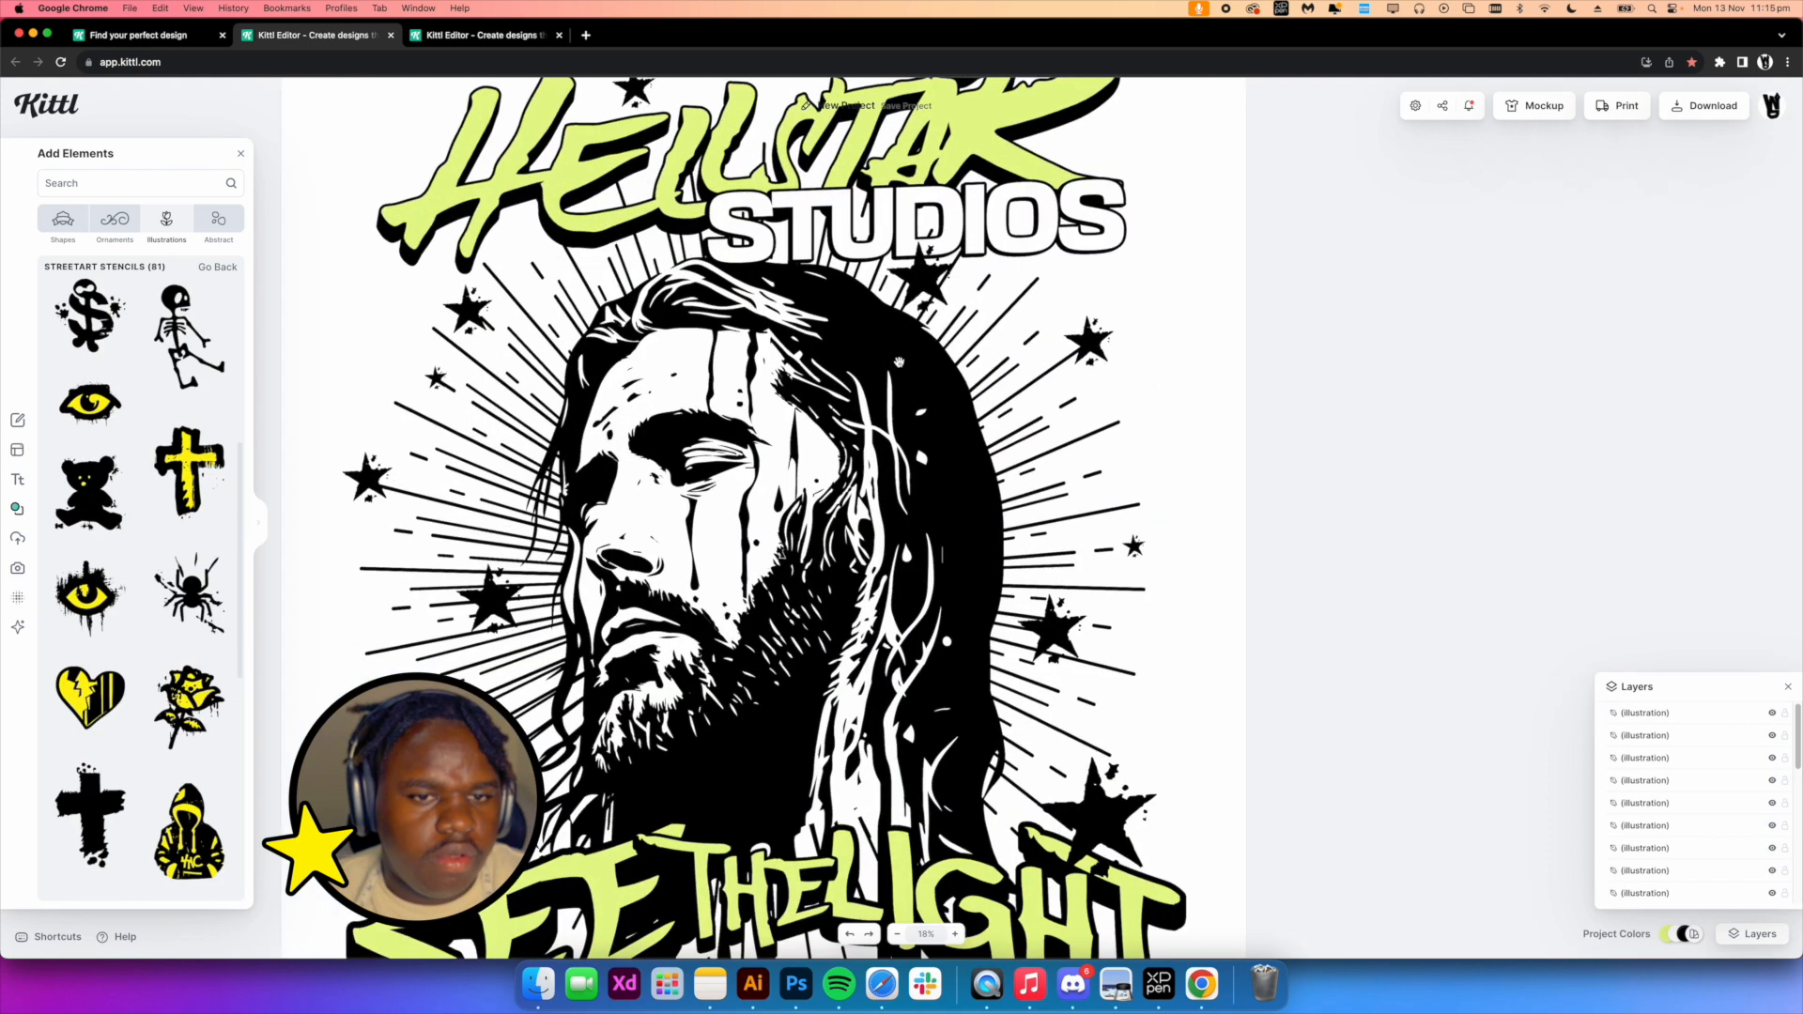
Add a splatter stencil beside the SEE lettering and send it backward behind the text
{"action": "scroll", "coordinate": [922, 456], "scroll_direction": "down", "scroll_amount": 4}
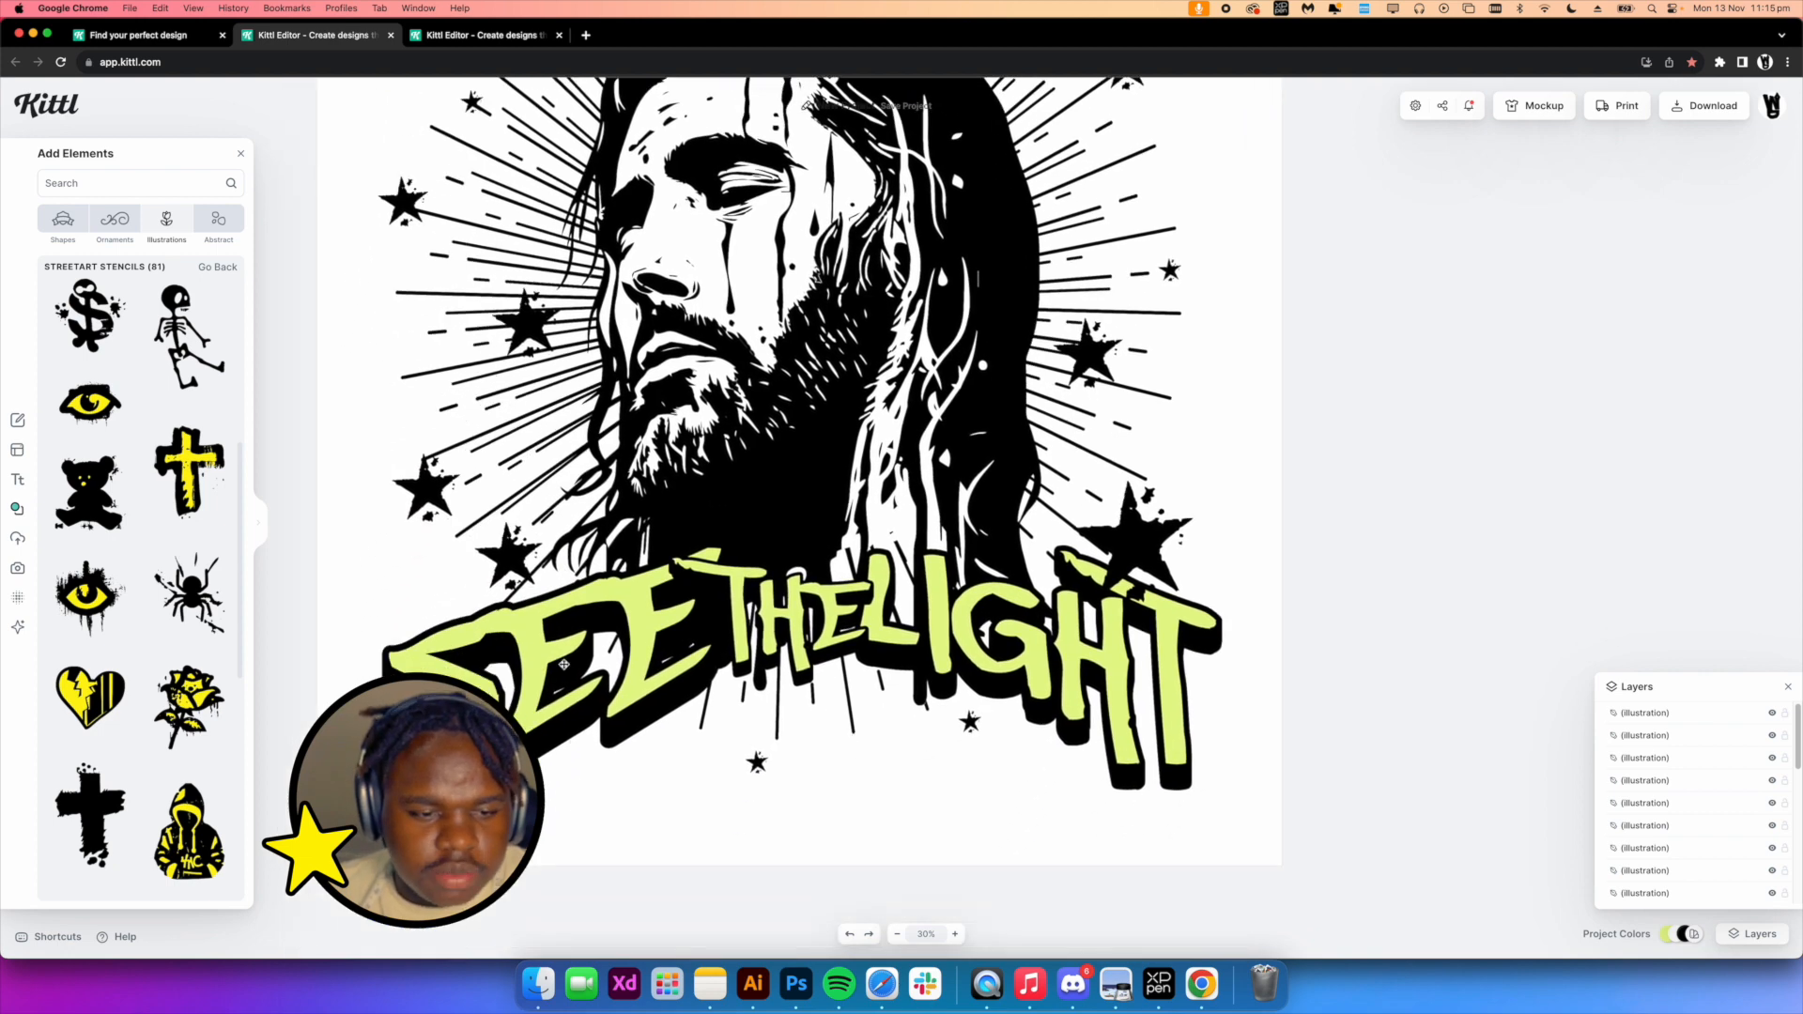
{"action": "scroll", "coordinate": [573, 648], "scroll_direction": "down", "scroll_amount": 2}
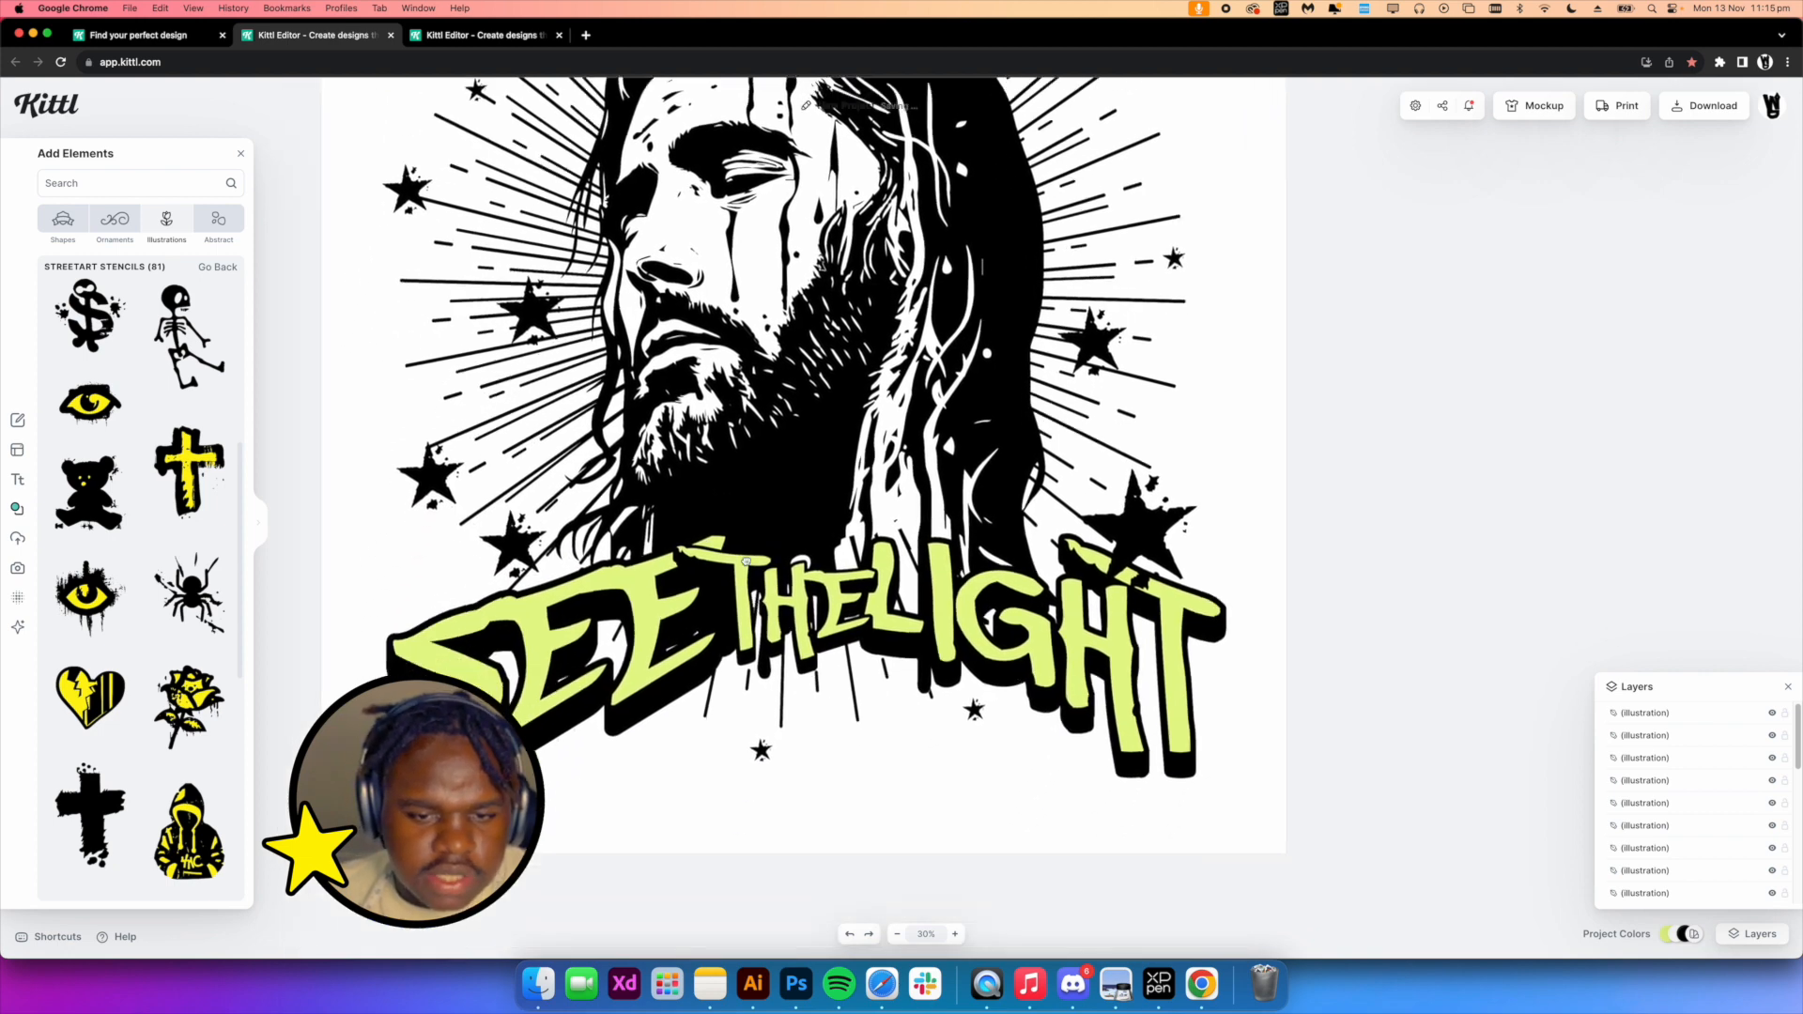
{"action": "left_click", "coordinate": [17, 479]}
{"action": "left_click", "coordinate": [16, 538]}
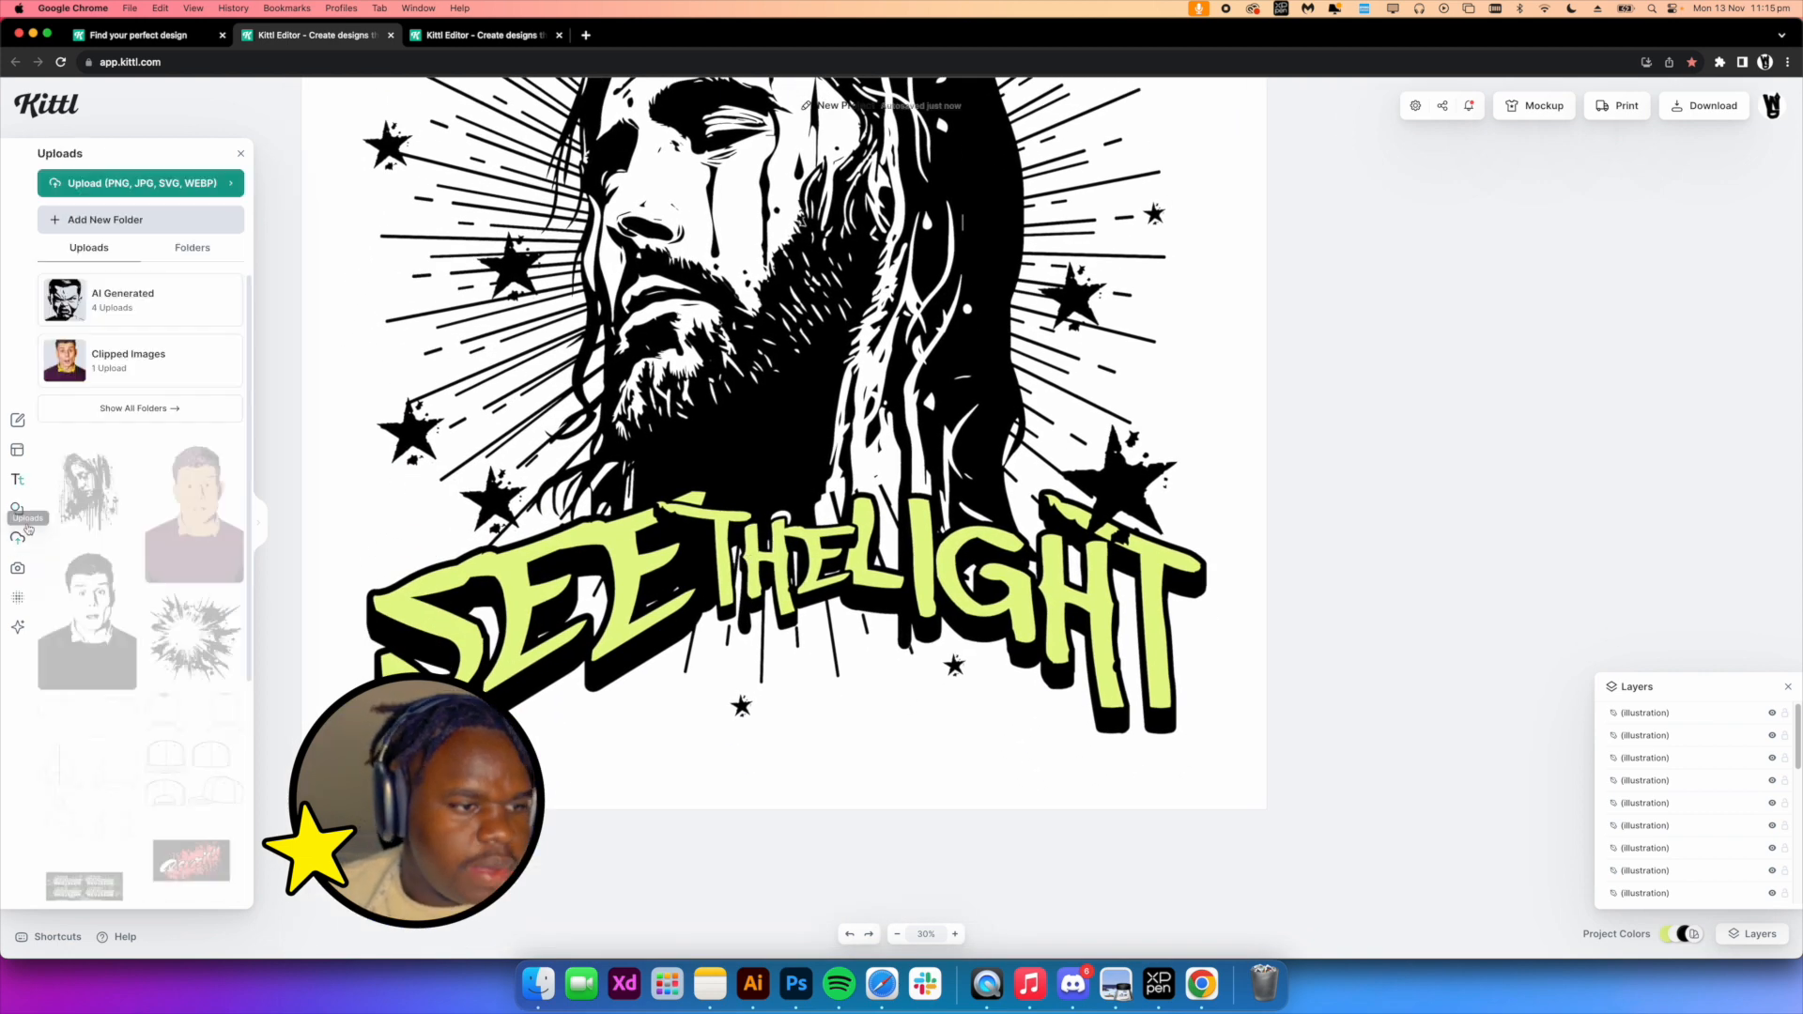
{"action": "left_click", "coordinate": [17, 515]}
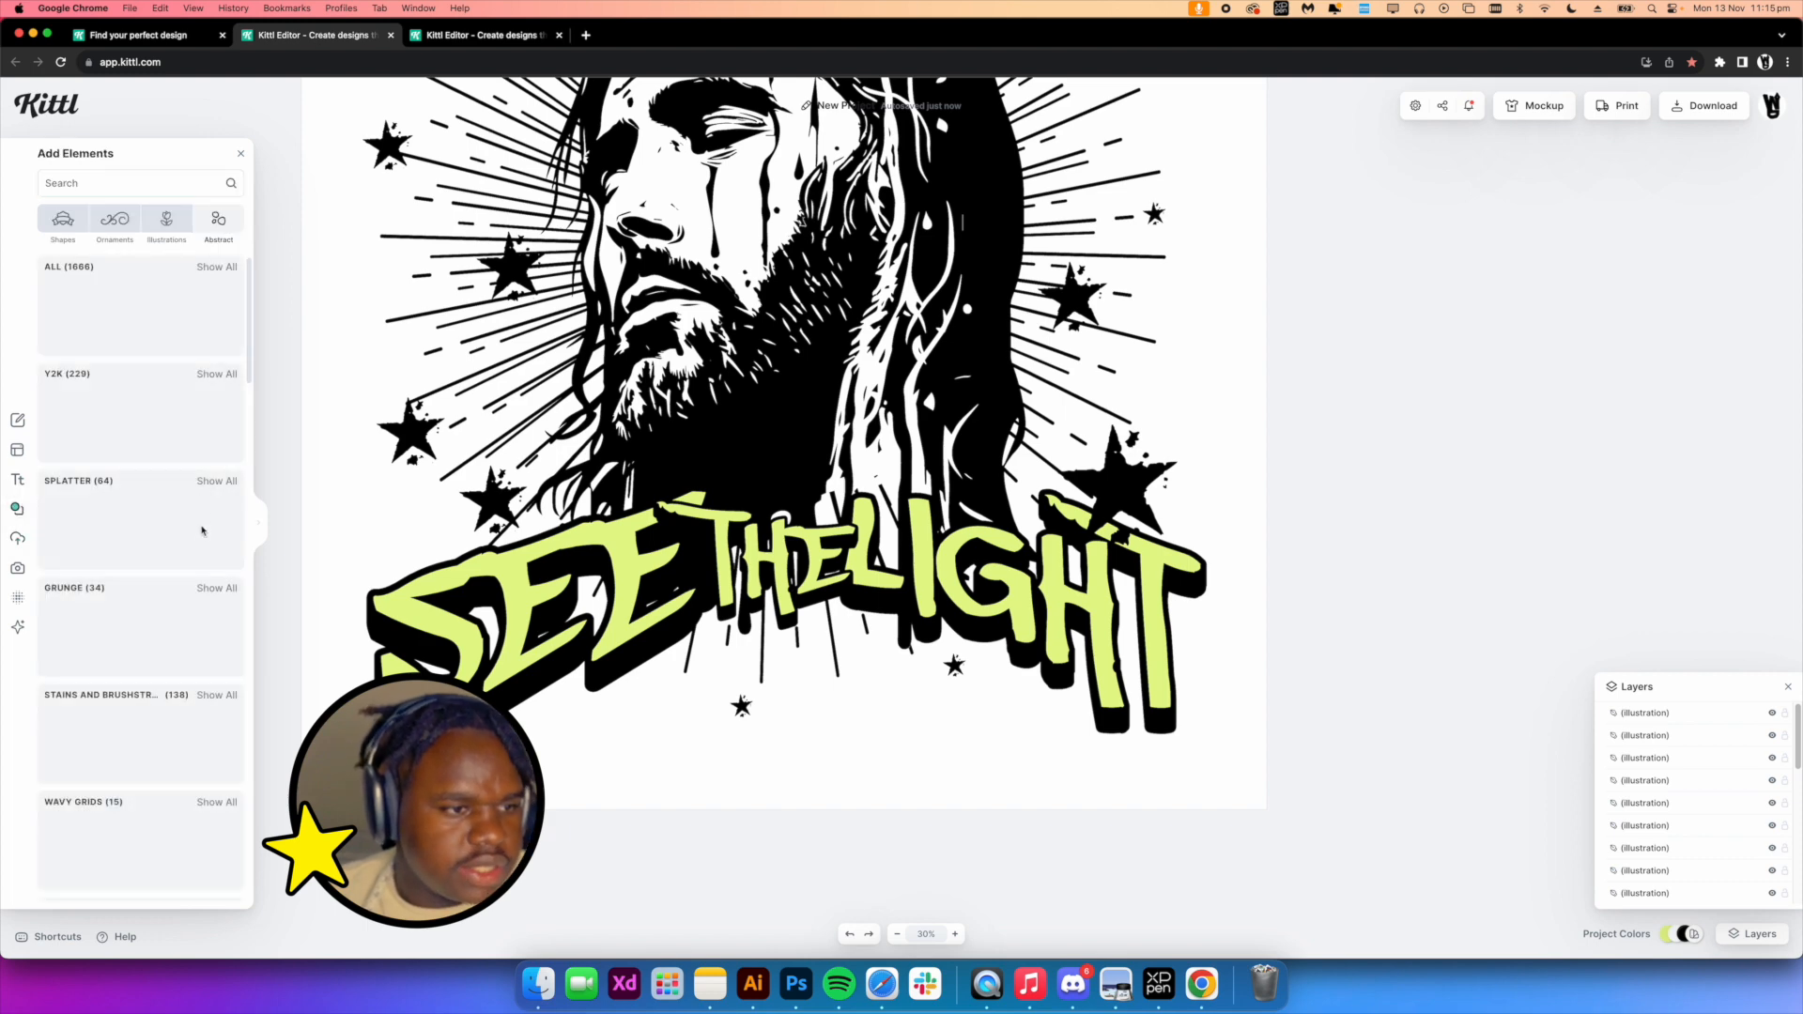
{"action": "left_click", "coordinate": [220, 481]}
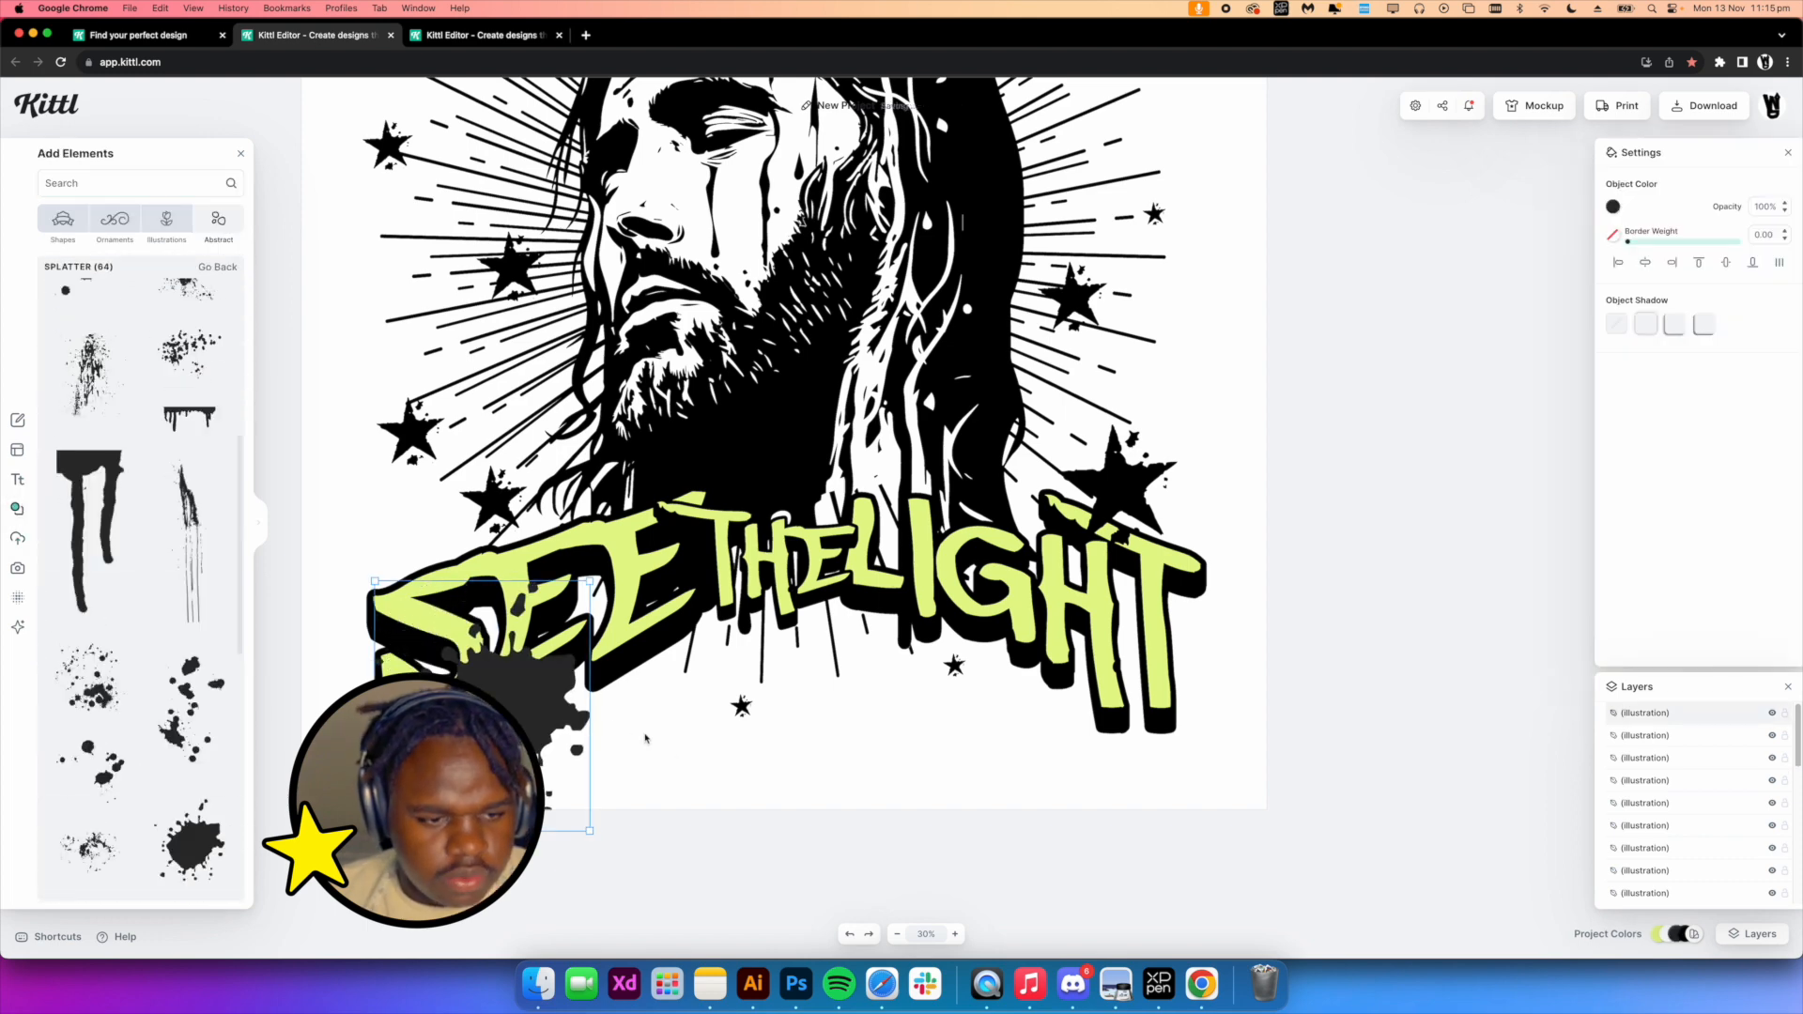
{"action": "left_click_drag", "start_coordinate": [505, 718], "coordinate": [490, 633]}
{"action": "right_click", "coordinate": [490, 633]}
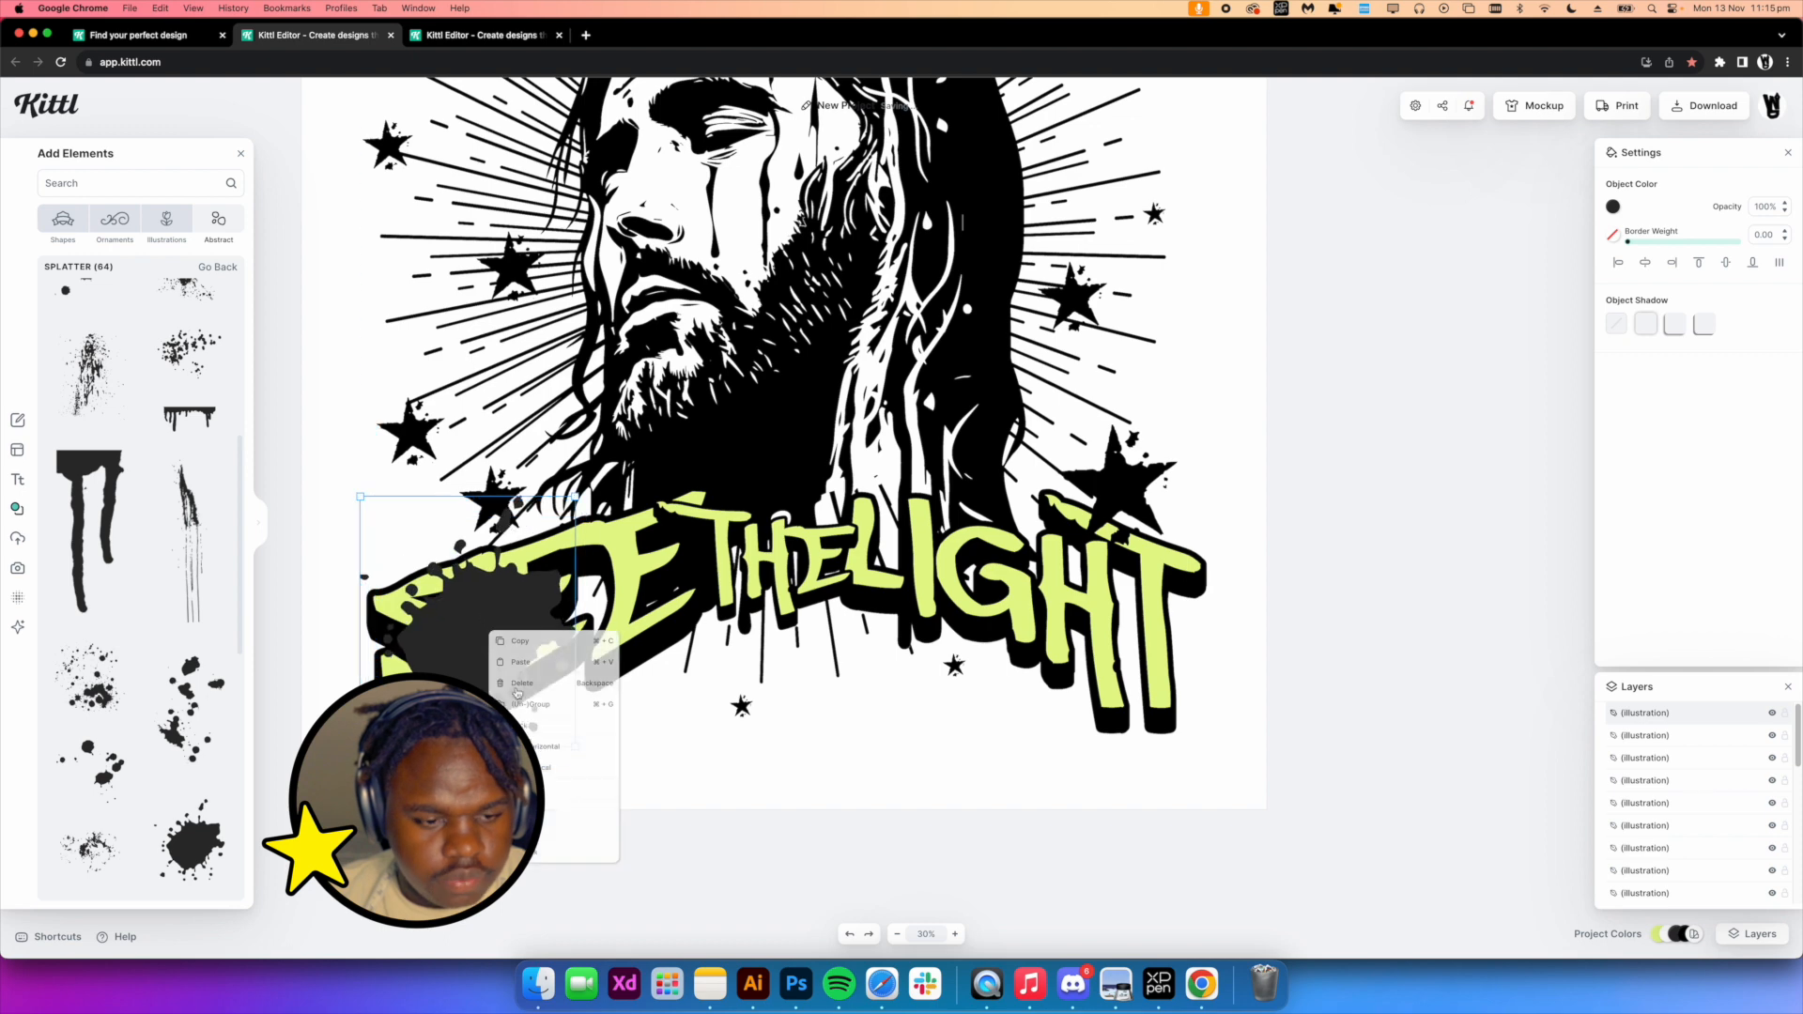
{"action": "left_click", "coordinate": [535, 853]}
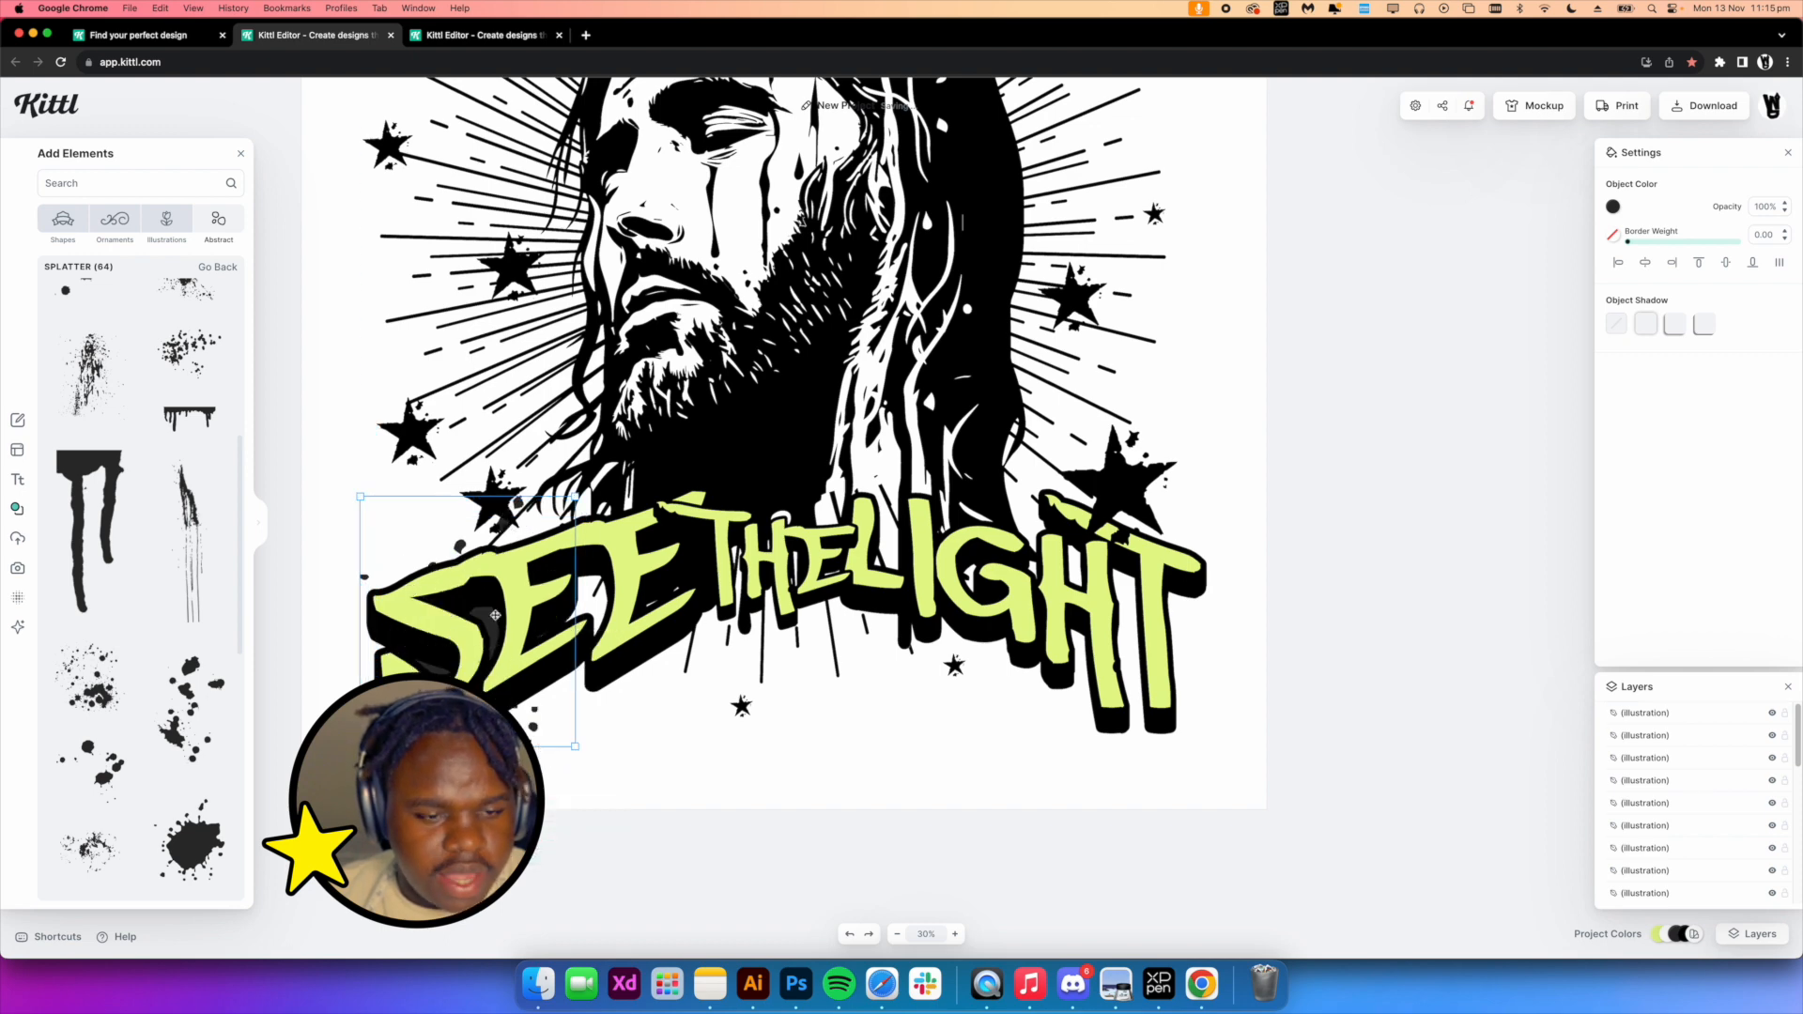
Adjust the splatter's color and nudge it into place behind SEE
{"action": "left_click", "coordinate": [1612, 207]}
{"action": "left_click", "coordinate": [1409, 493]}
{"action": "left_click", "coordinate": [624, 813]}
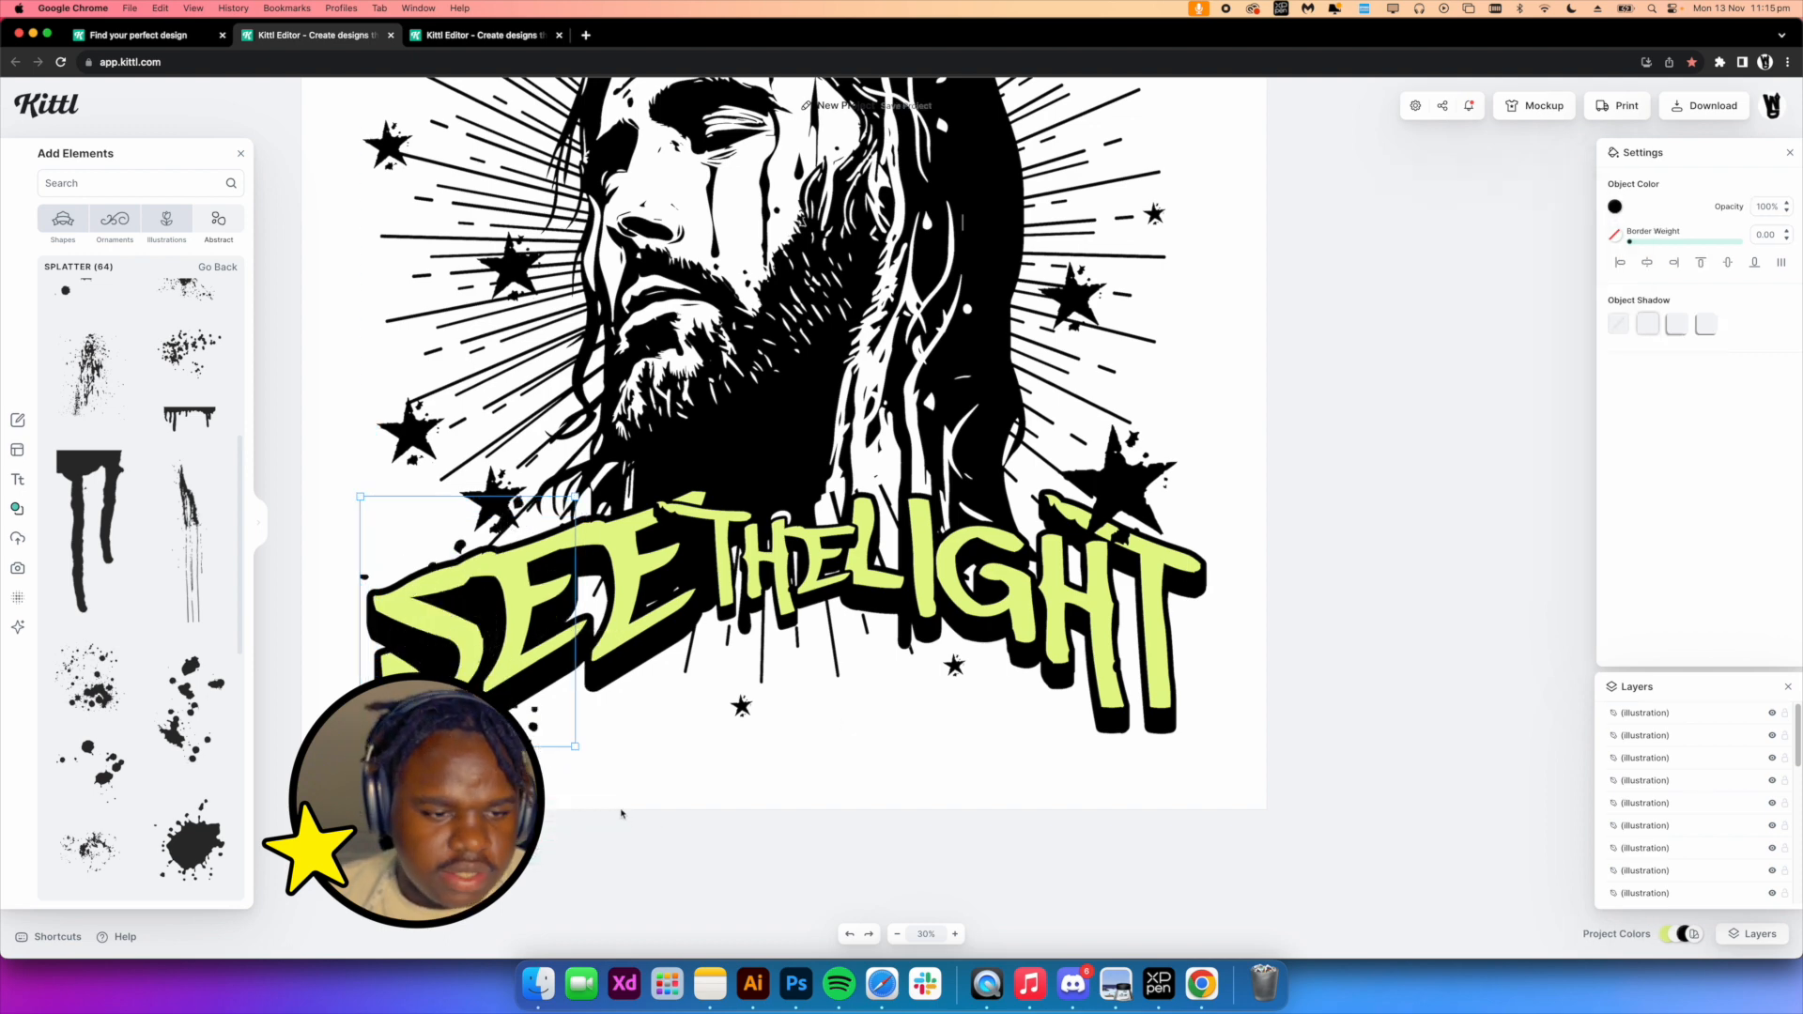
{"action": "left_click_drag", "start_coordinate": [491, 611], "coordinate": [507, 600]}
Duplicate the STUDIOS text below the tagline, rewrite it as THE FUTURE IS HELLSTAR, and remove its Angle transformation
{"action": "left_click", "coordinate": [909, 218]}
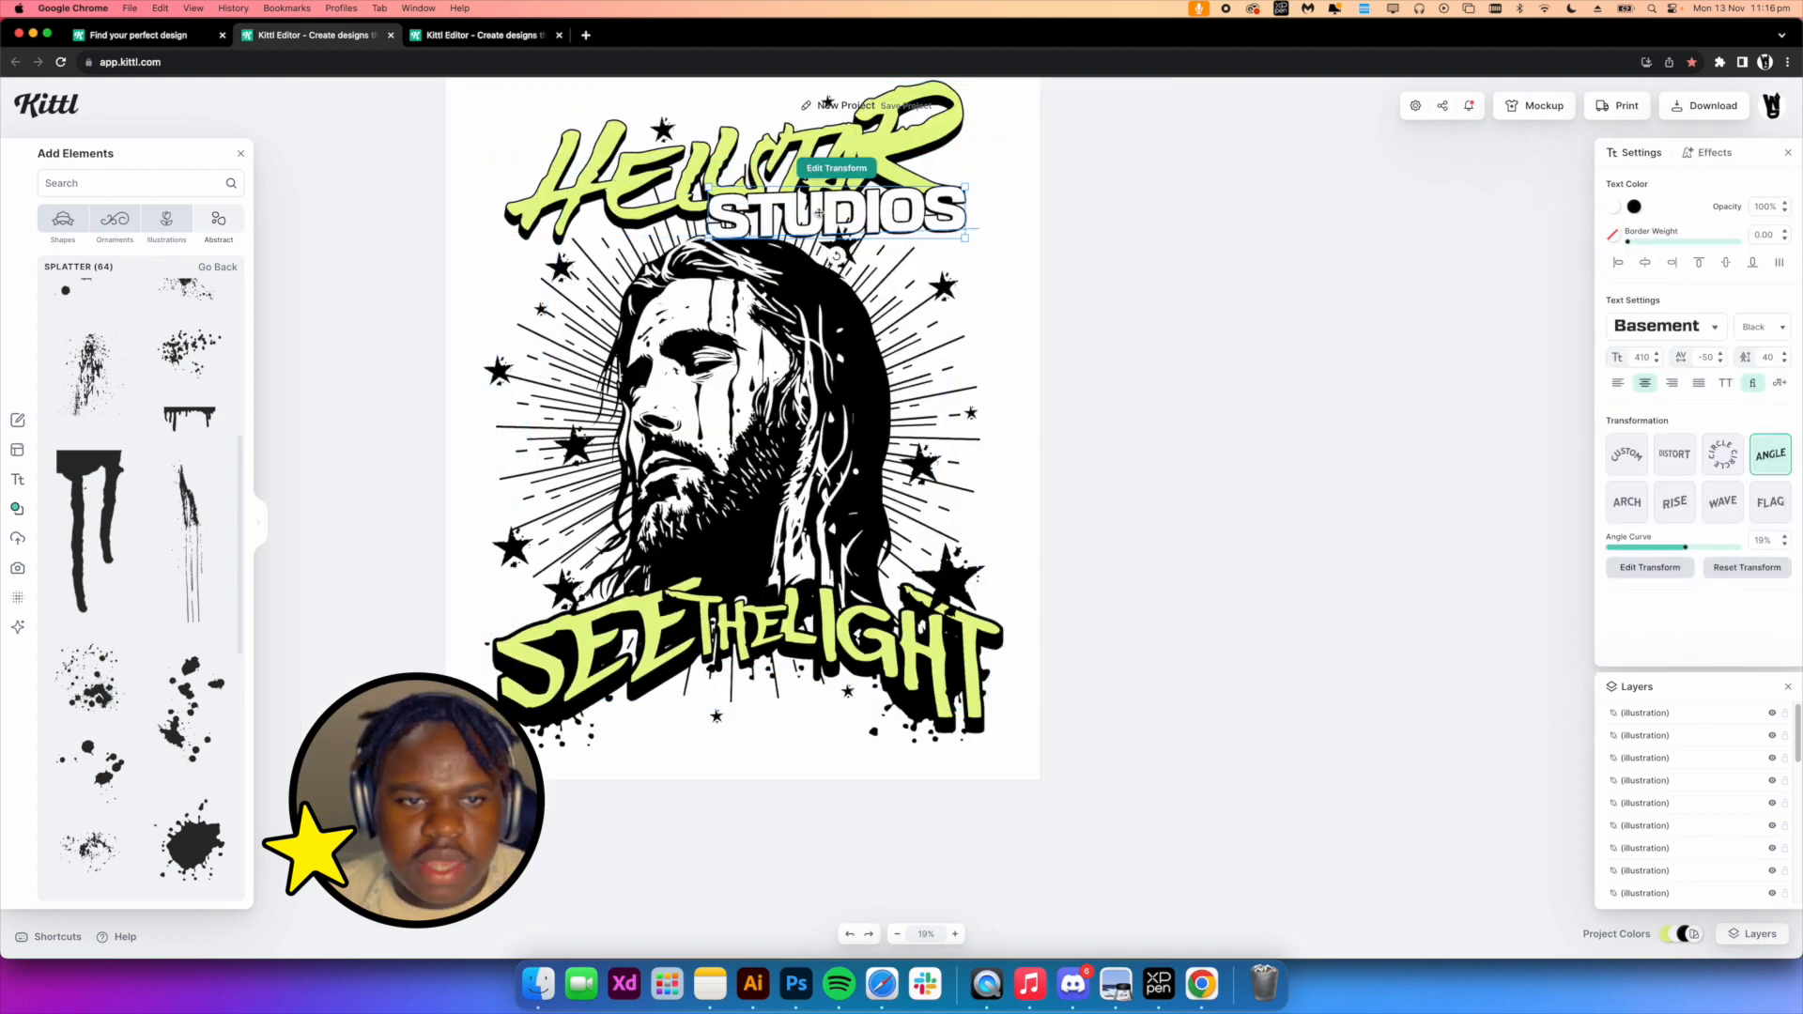
{"action": "left_click_drag", "start_coordinate": [832, 215], "coordinate": [741, 728]}
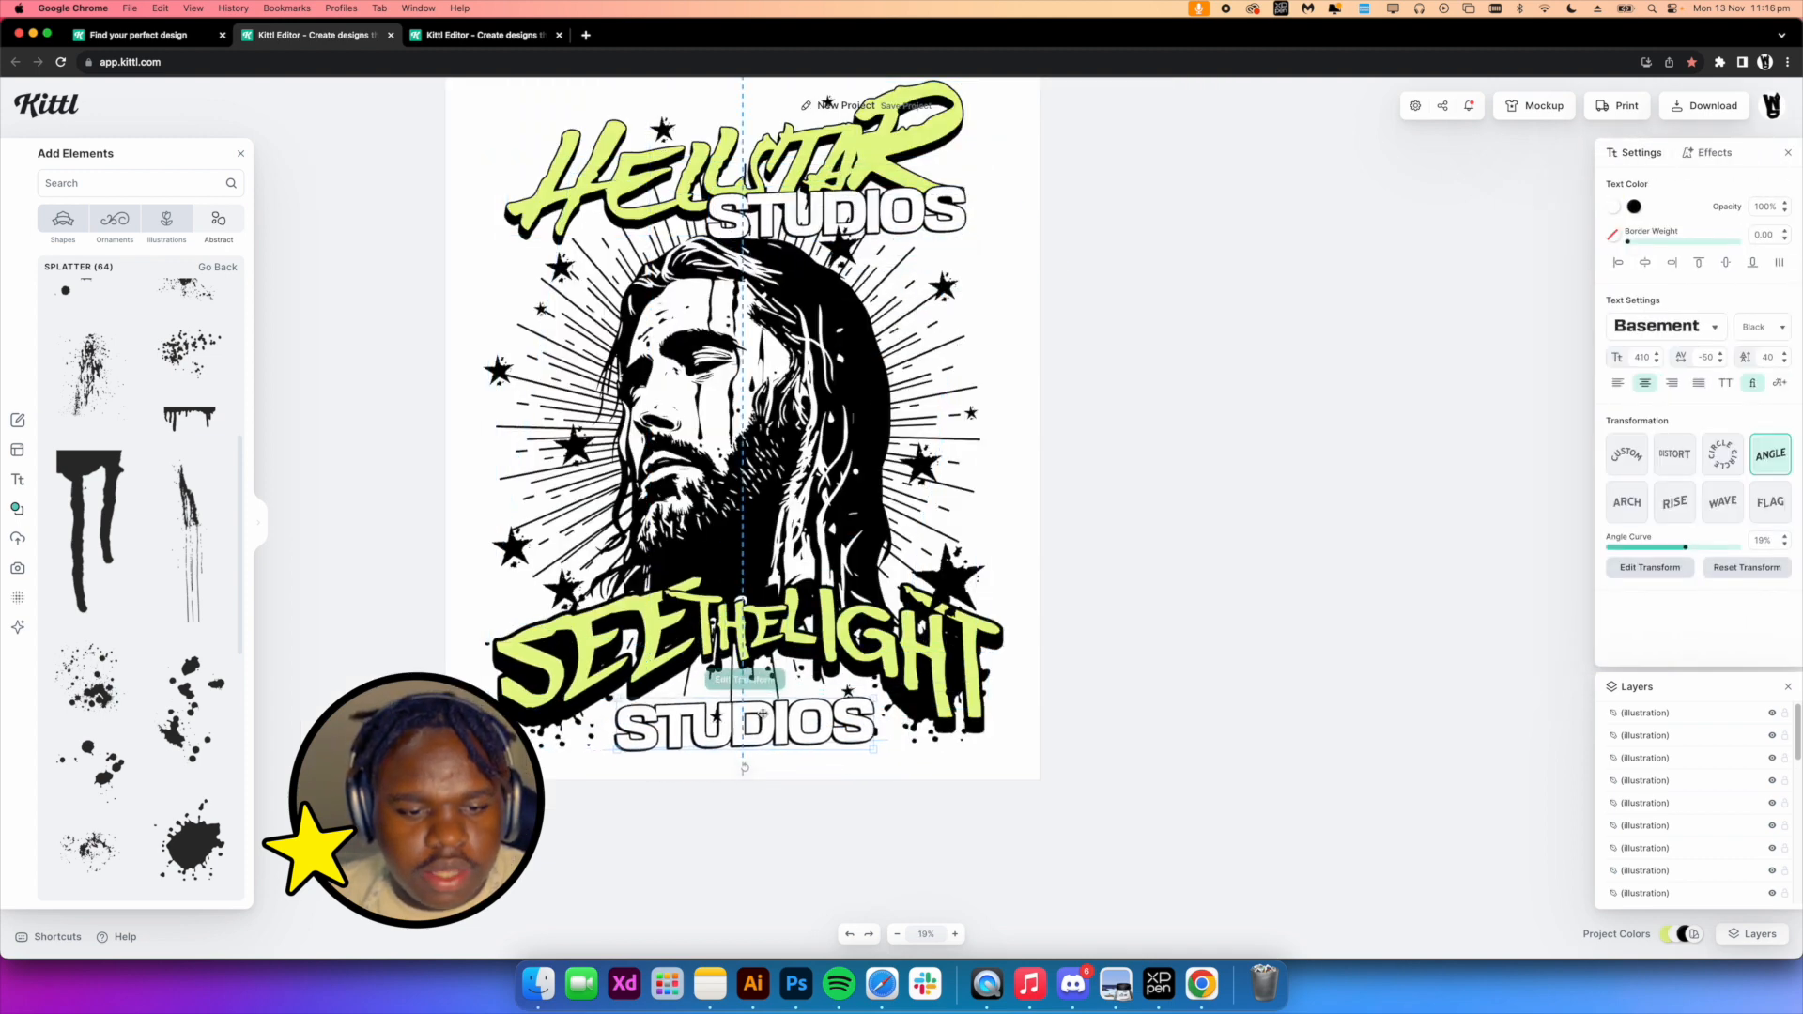
{"action": "double_click", "coordinate": [621, 711]}
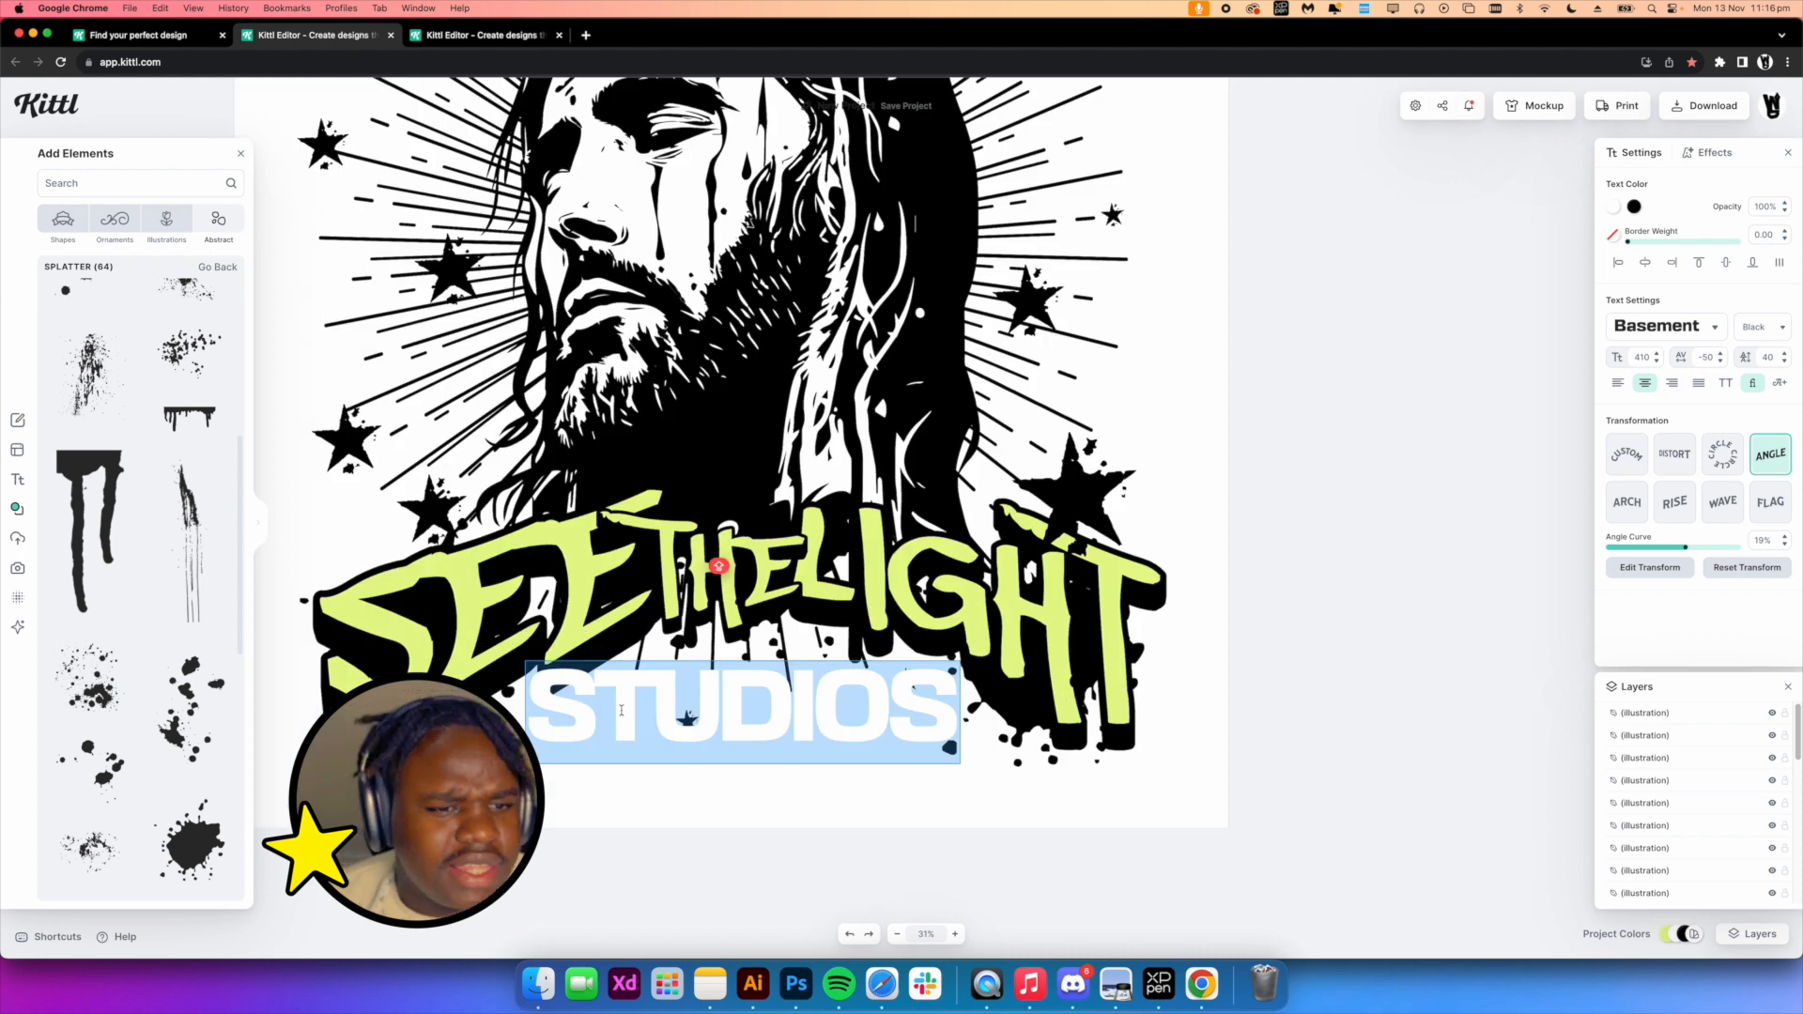
{"action": "key", "text": "BackSpace"}
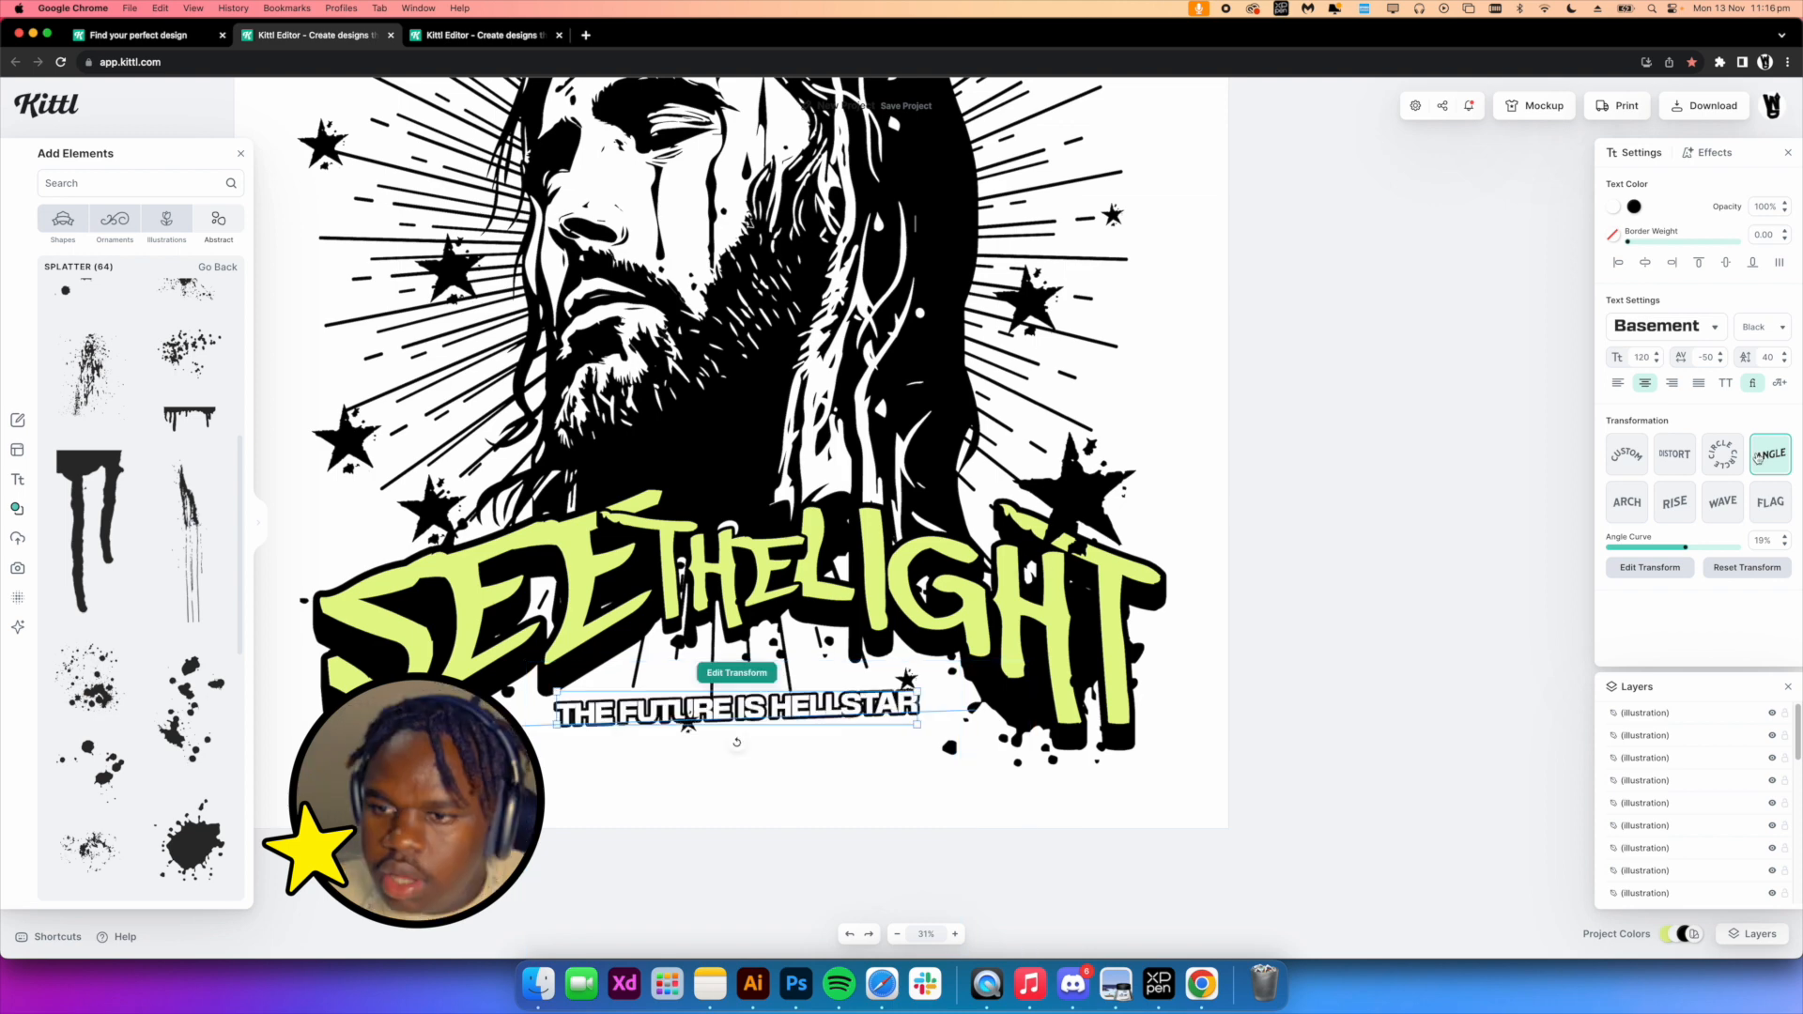
{"action": "left_click", "coordinate": [1756, 452]}
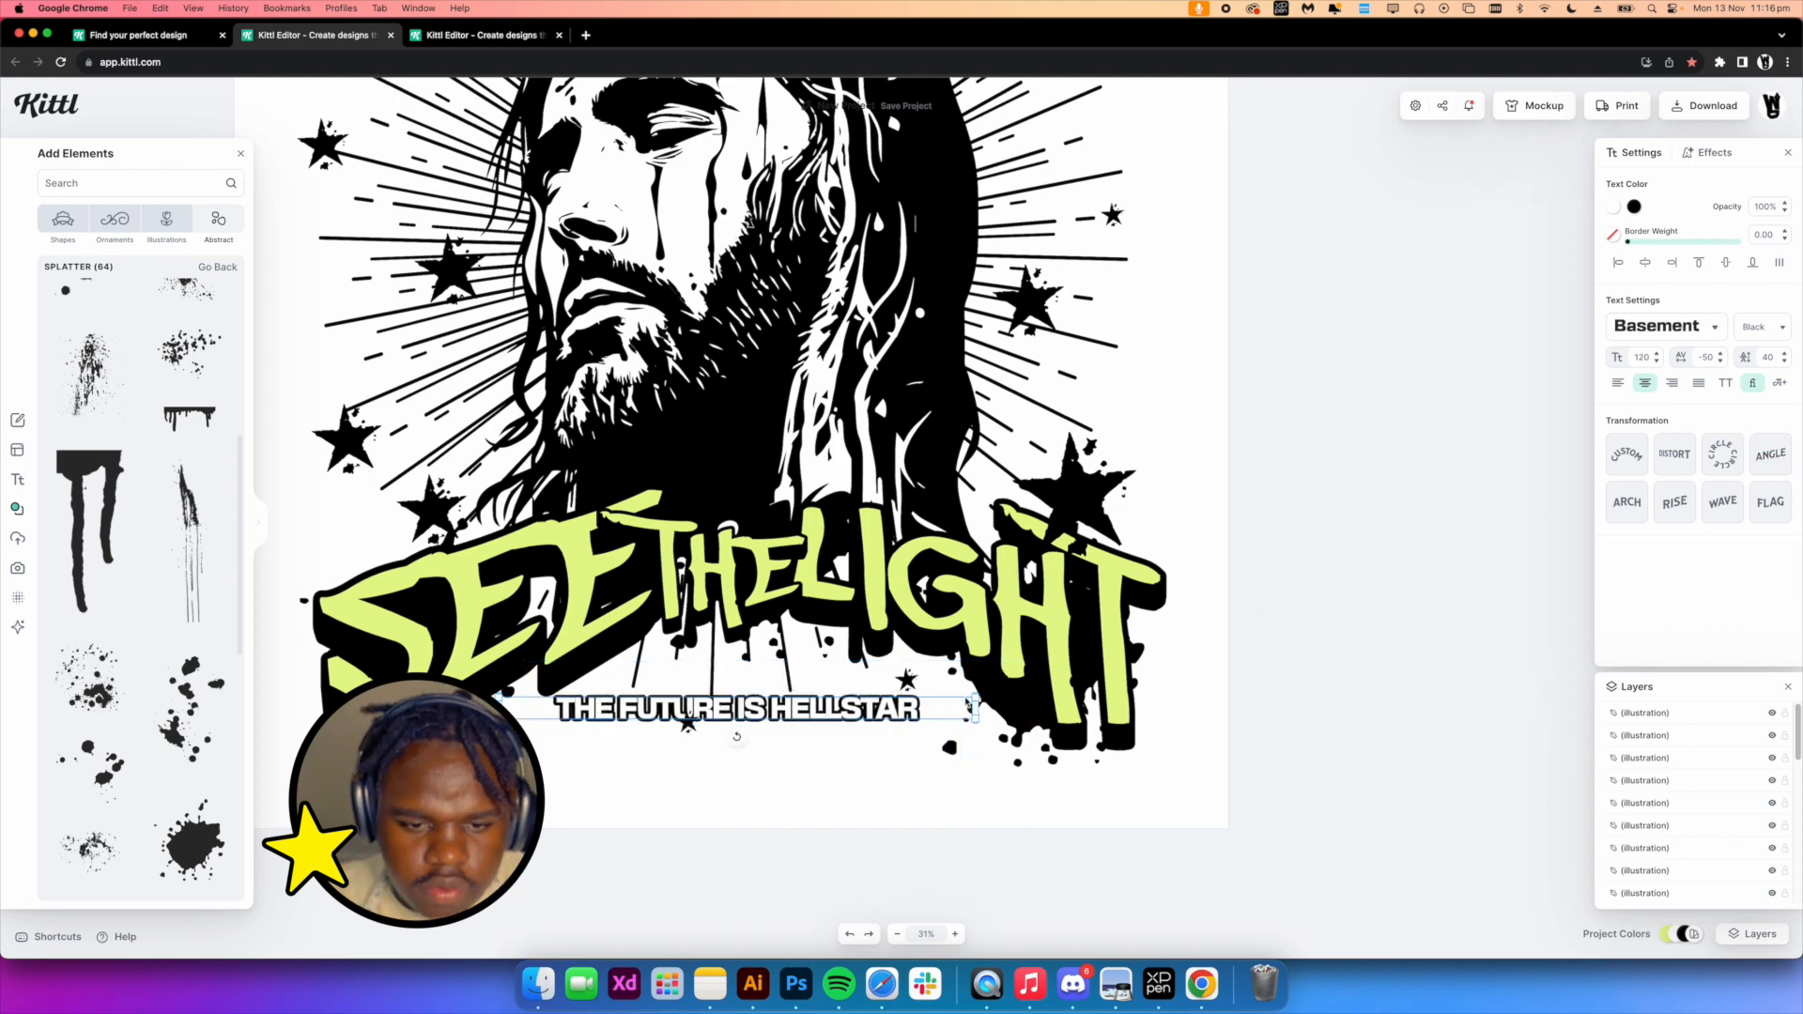
Enlarge THE FUTURE IS HELLSTAR text and bring it forward in front of the tagline lettering
{"action": "left_click_drag", "start_coordinate": [975, 699], "coordinate": [1220, 661]}
{"action": "right_click", "coordinate": [805, 682]}
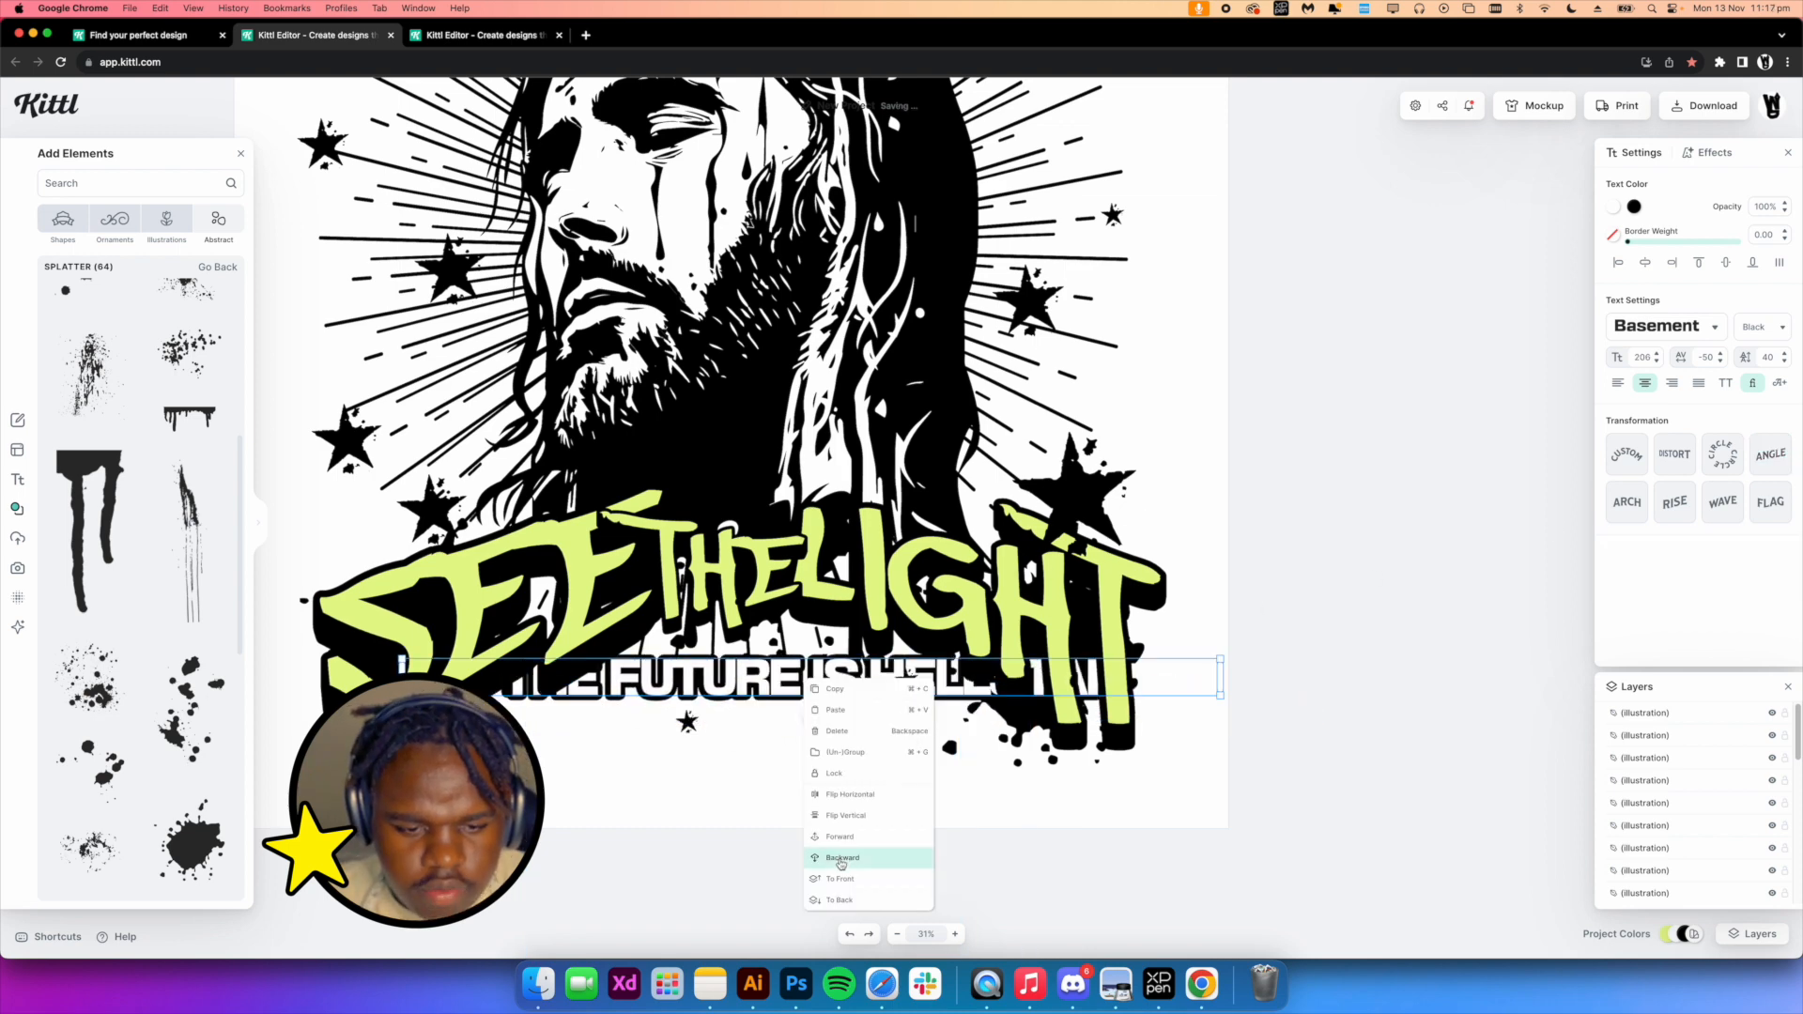
{"action": "left_click", "coordinate": [841, 837]}
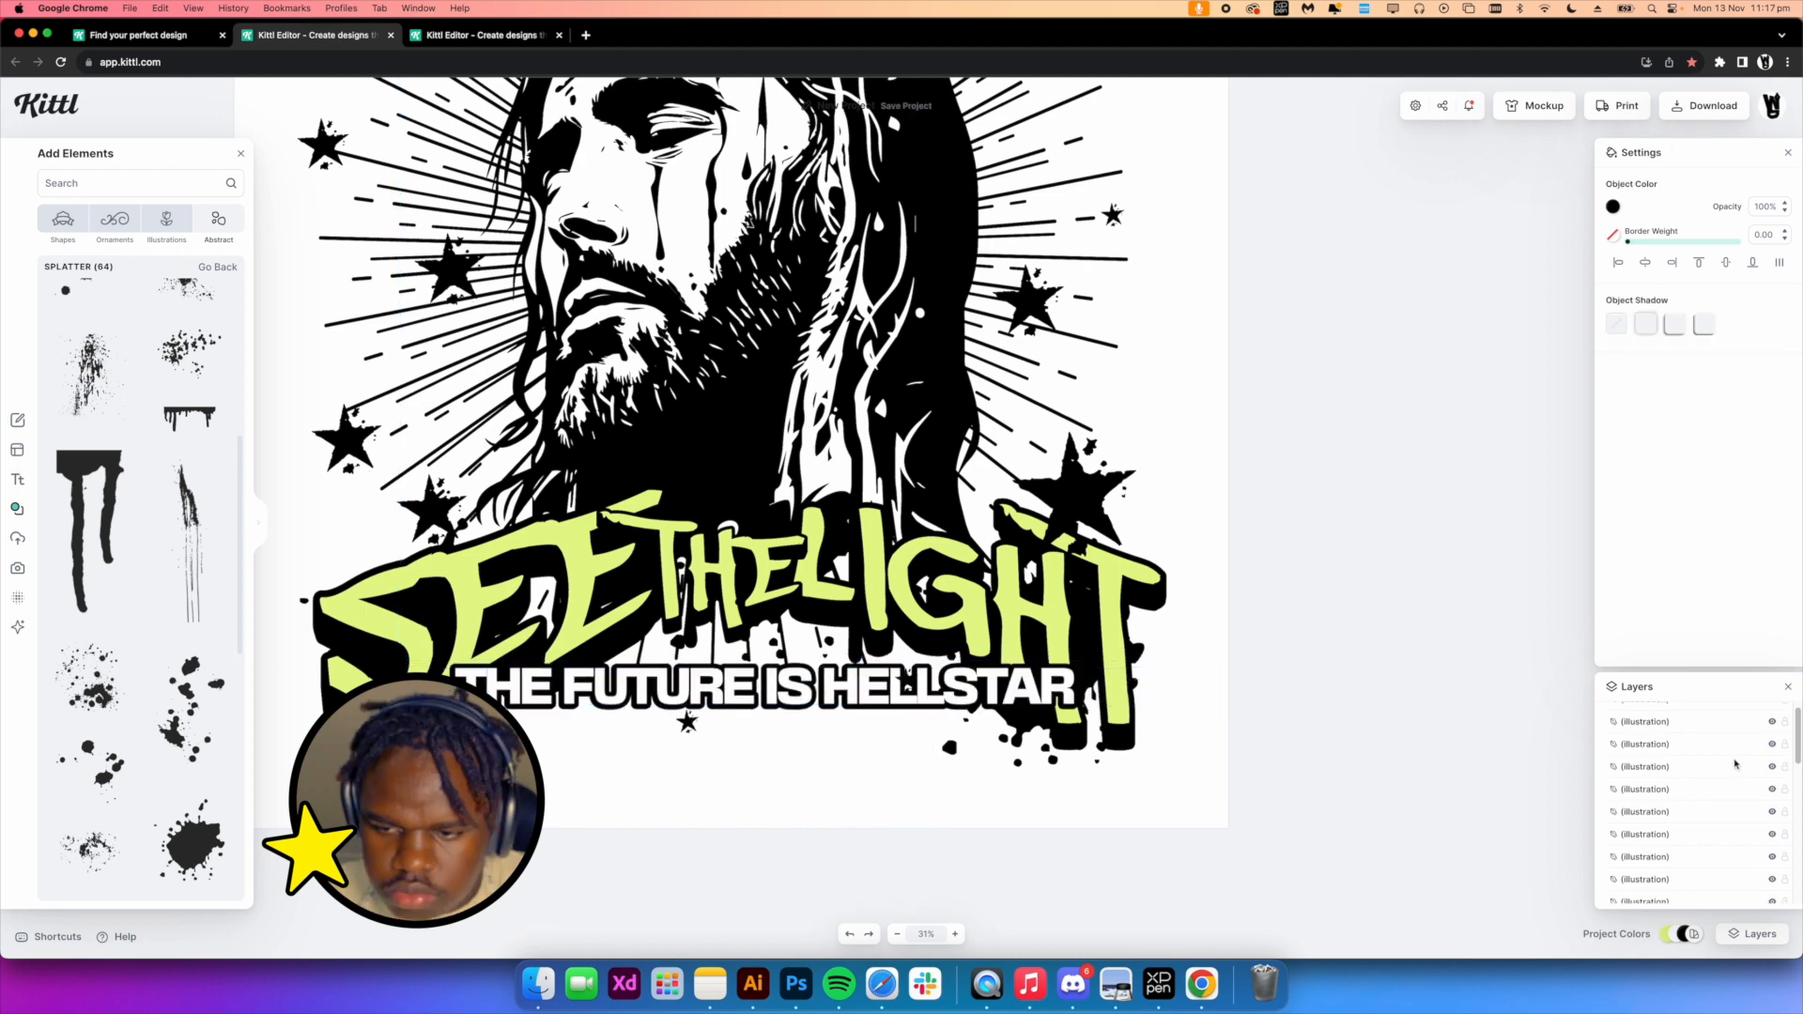
{"action": "scroll", "coordinate": [1735, 760], "scroll_direction": "up", "scroll_amount": 3}
{"action": "left_click", "coordinate": [1688, 723], "text": "shift"}
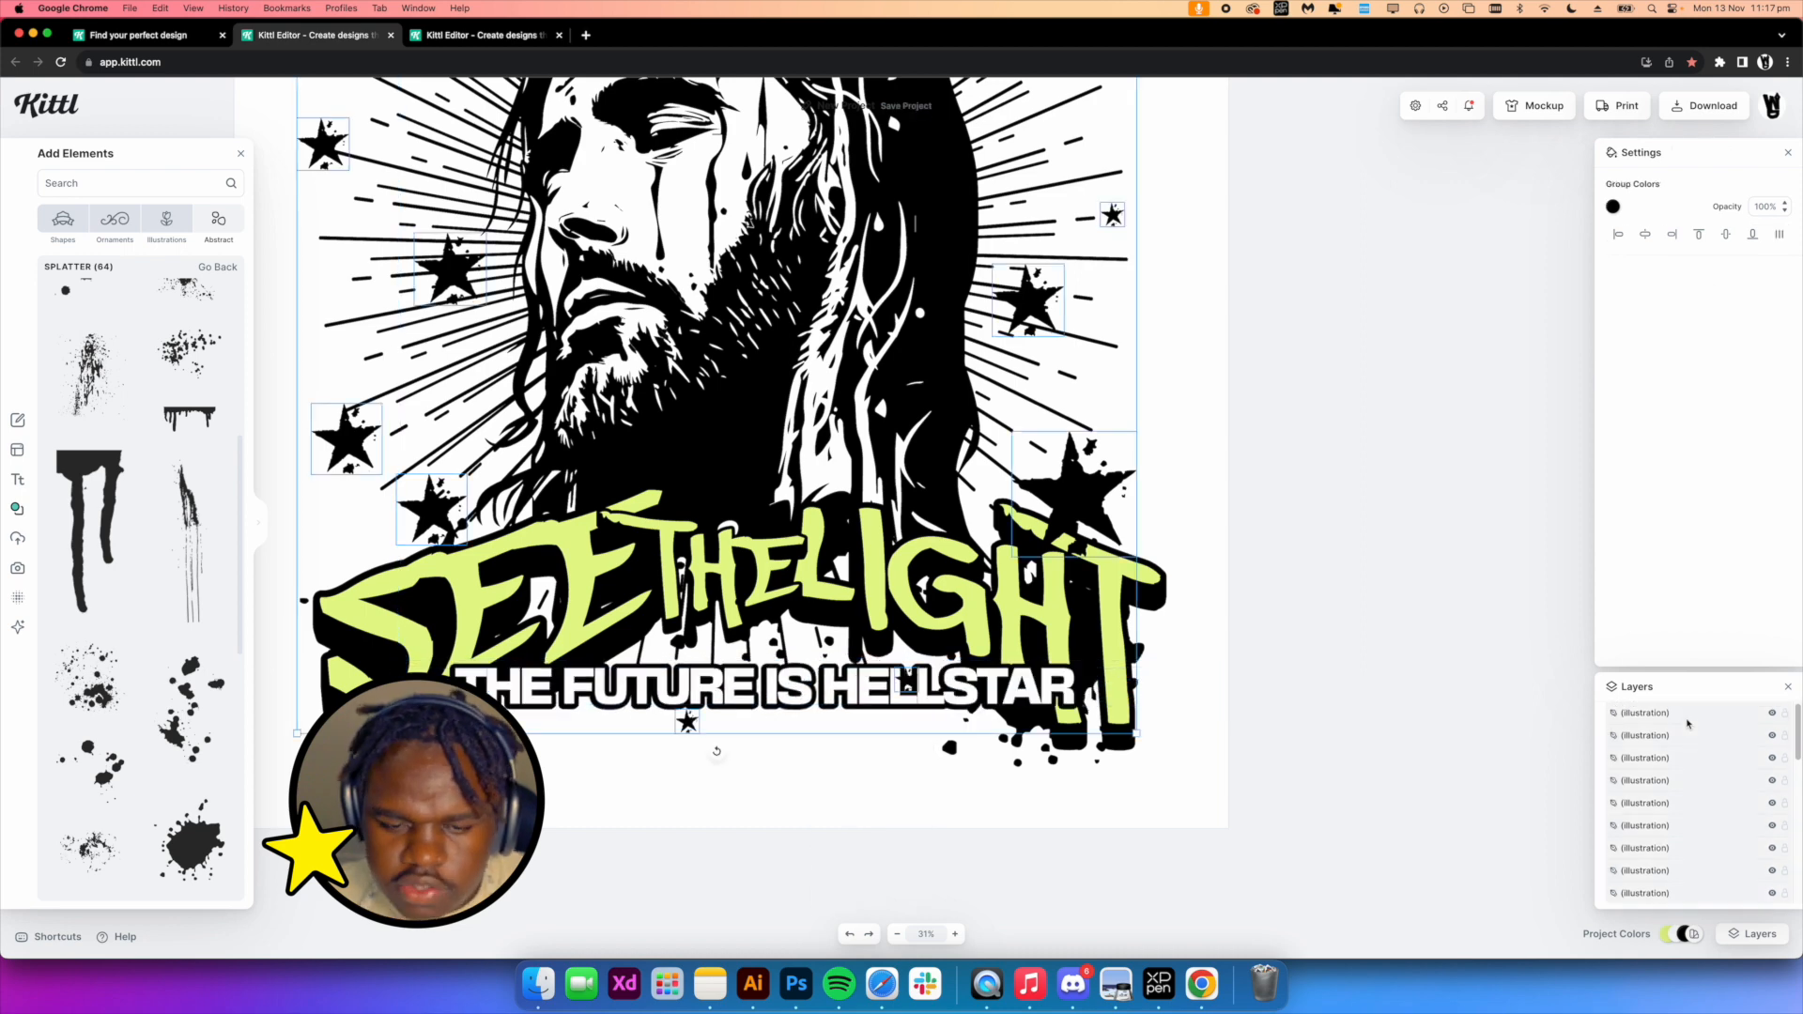
Set the outline width of THE FUTURE IS HELLSTAR text effect to 20
{"action": "left_click", "coordinate": [732, 720]}
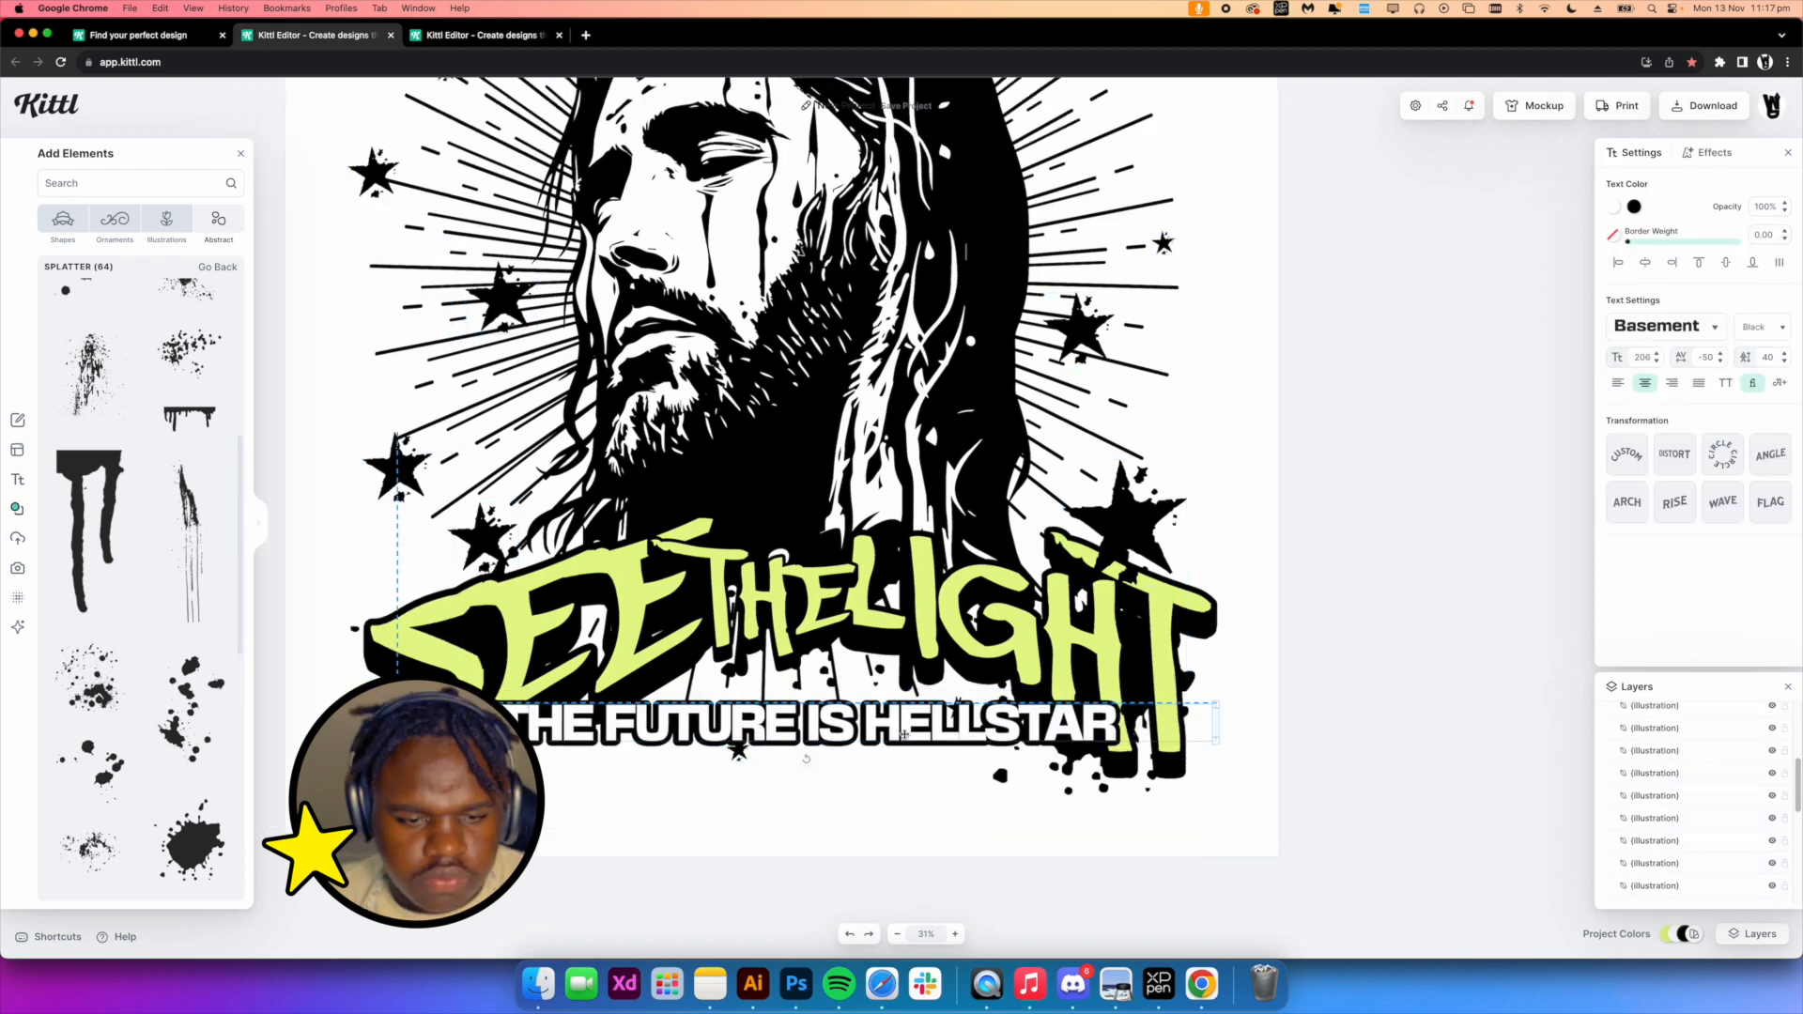
{"action": "left_click", "coordinate": [1702, 154]}
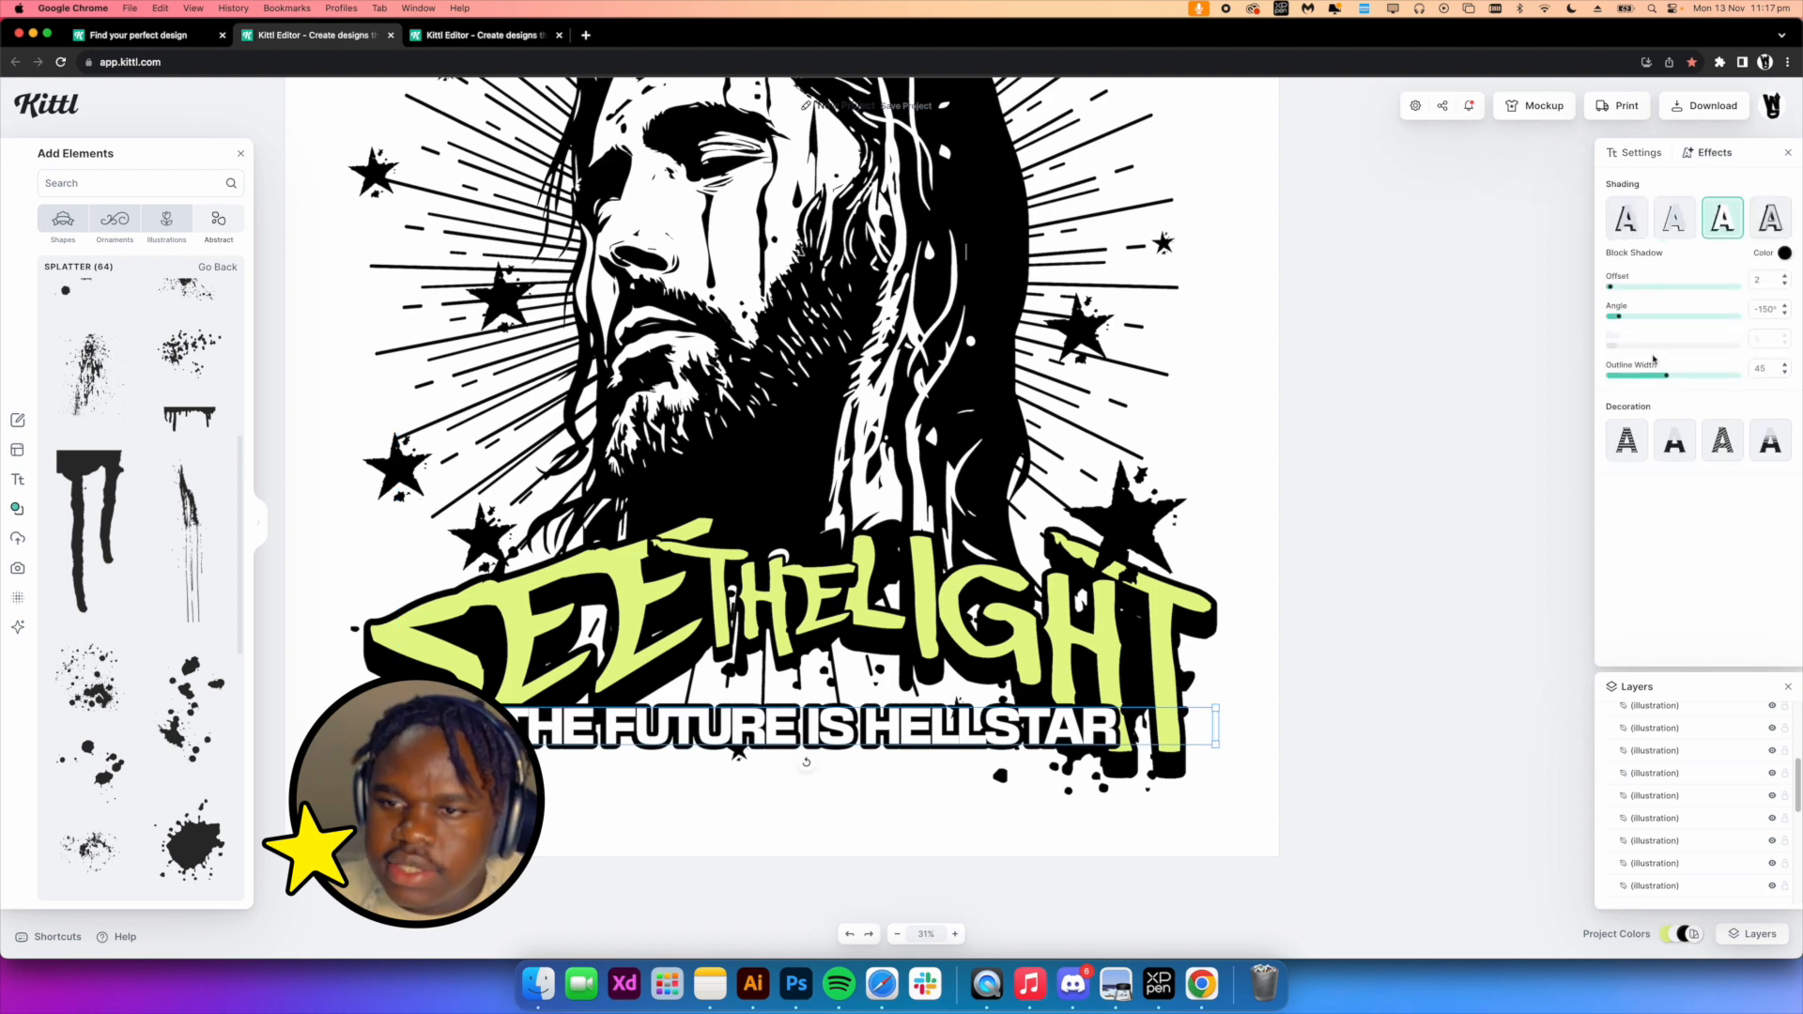
{"action": "left_click_drag", "start_coordinate": [1665, 379], "coordinate": [1636, 379]}
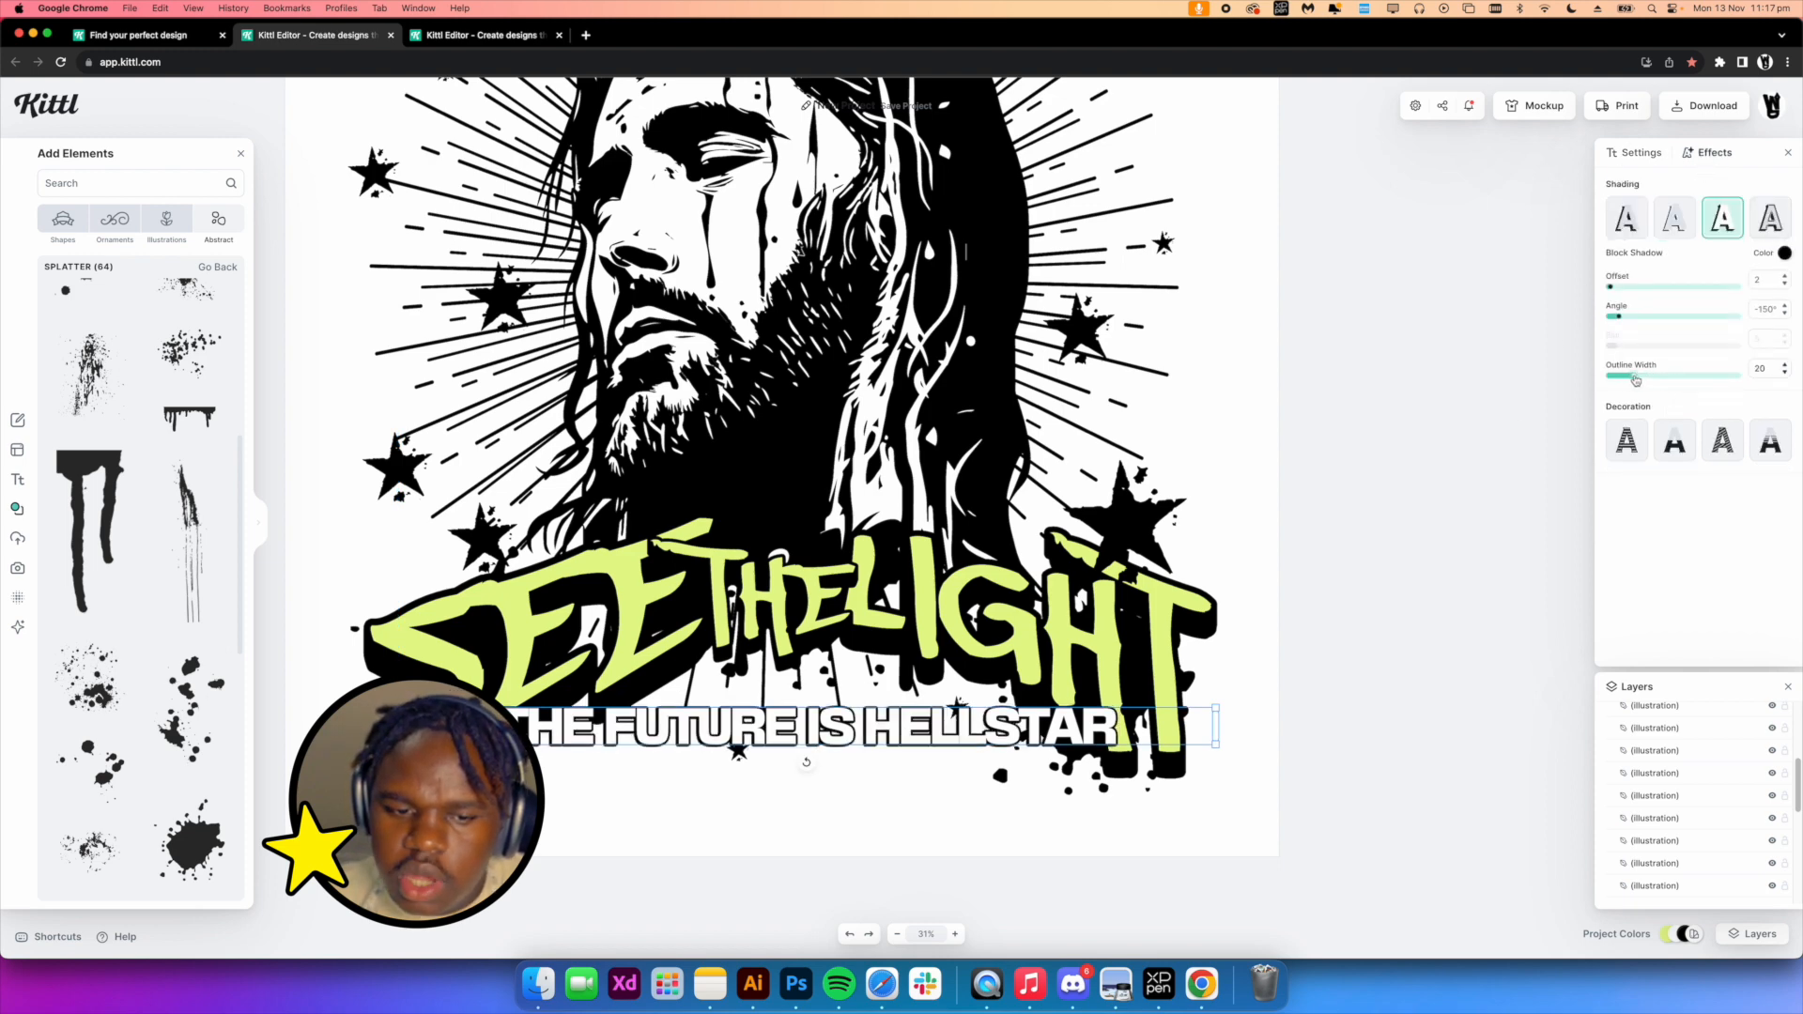
{"action": "scroll", "coordinate": [805, 411], "scroll_direction": "up", "scroll_amount": 1}
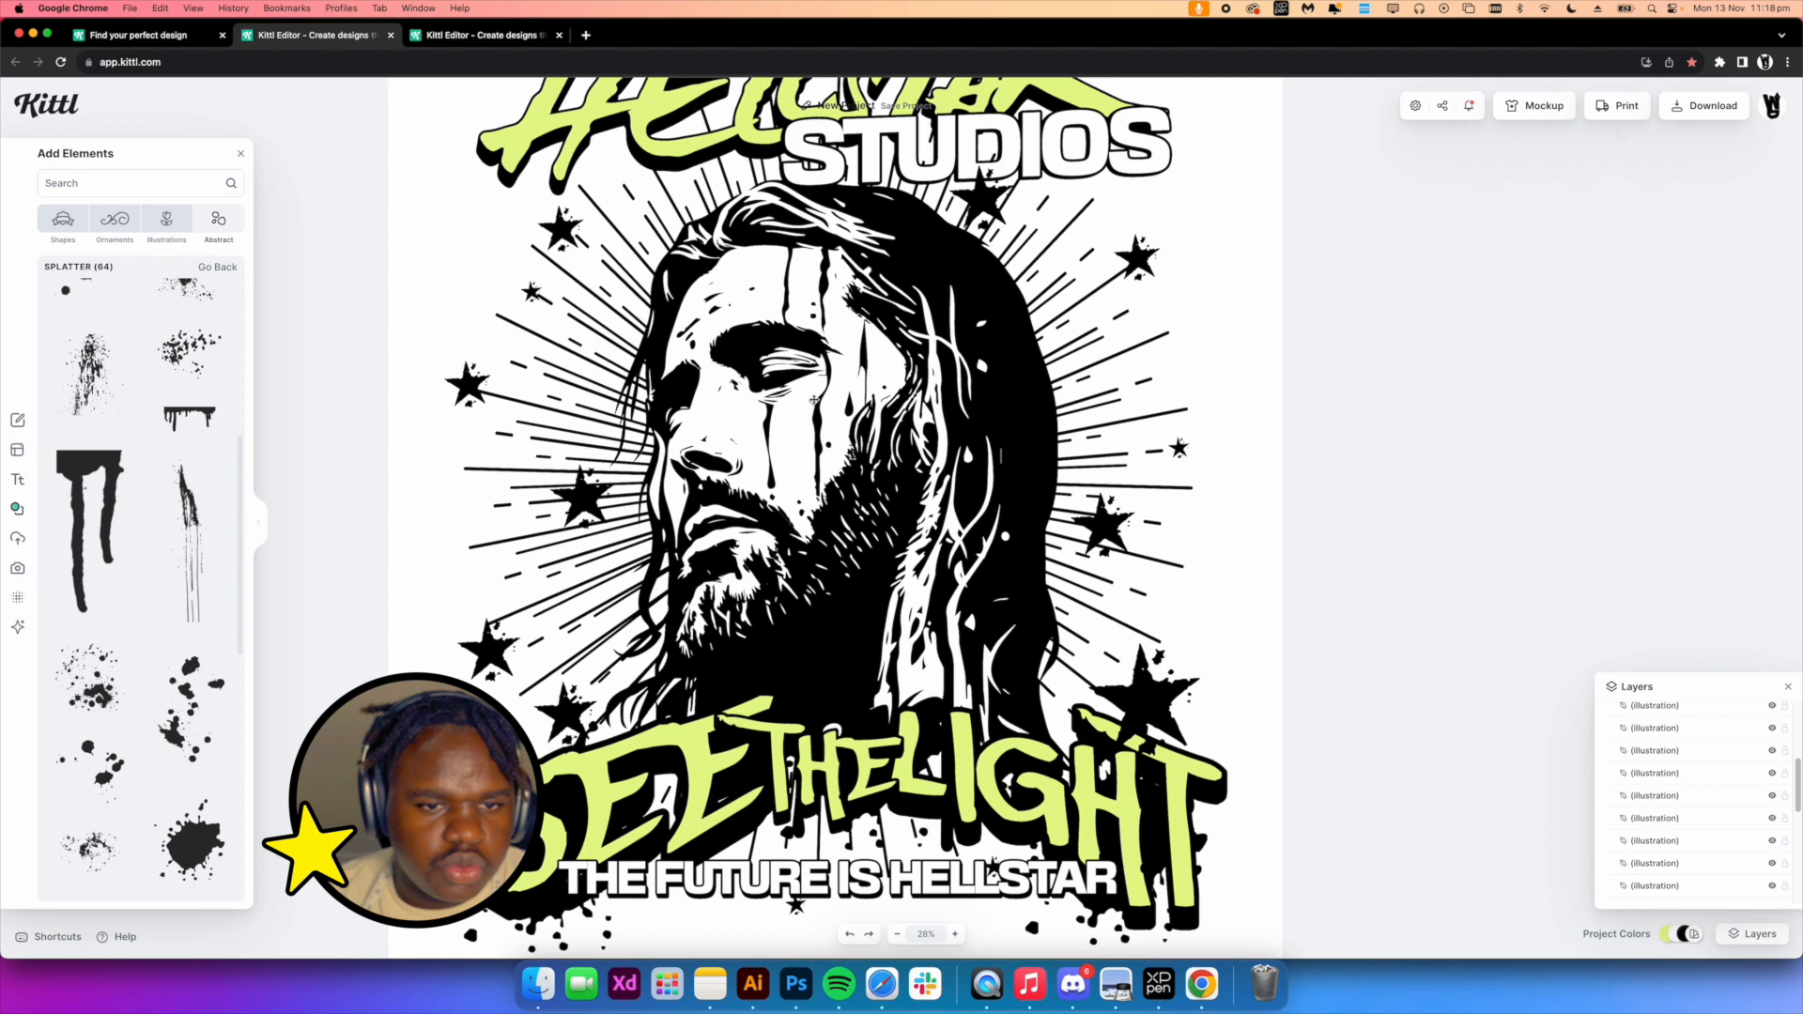
{"action": "scroll", "coordinate": [805, 412], "scroll_direction": "up", "scroll_amount": 2}
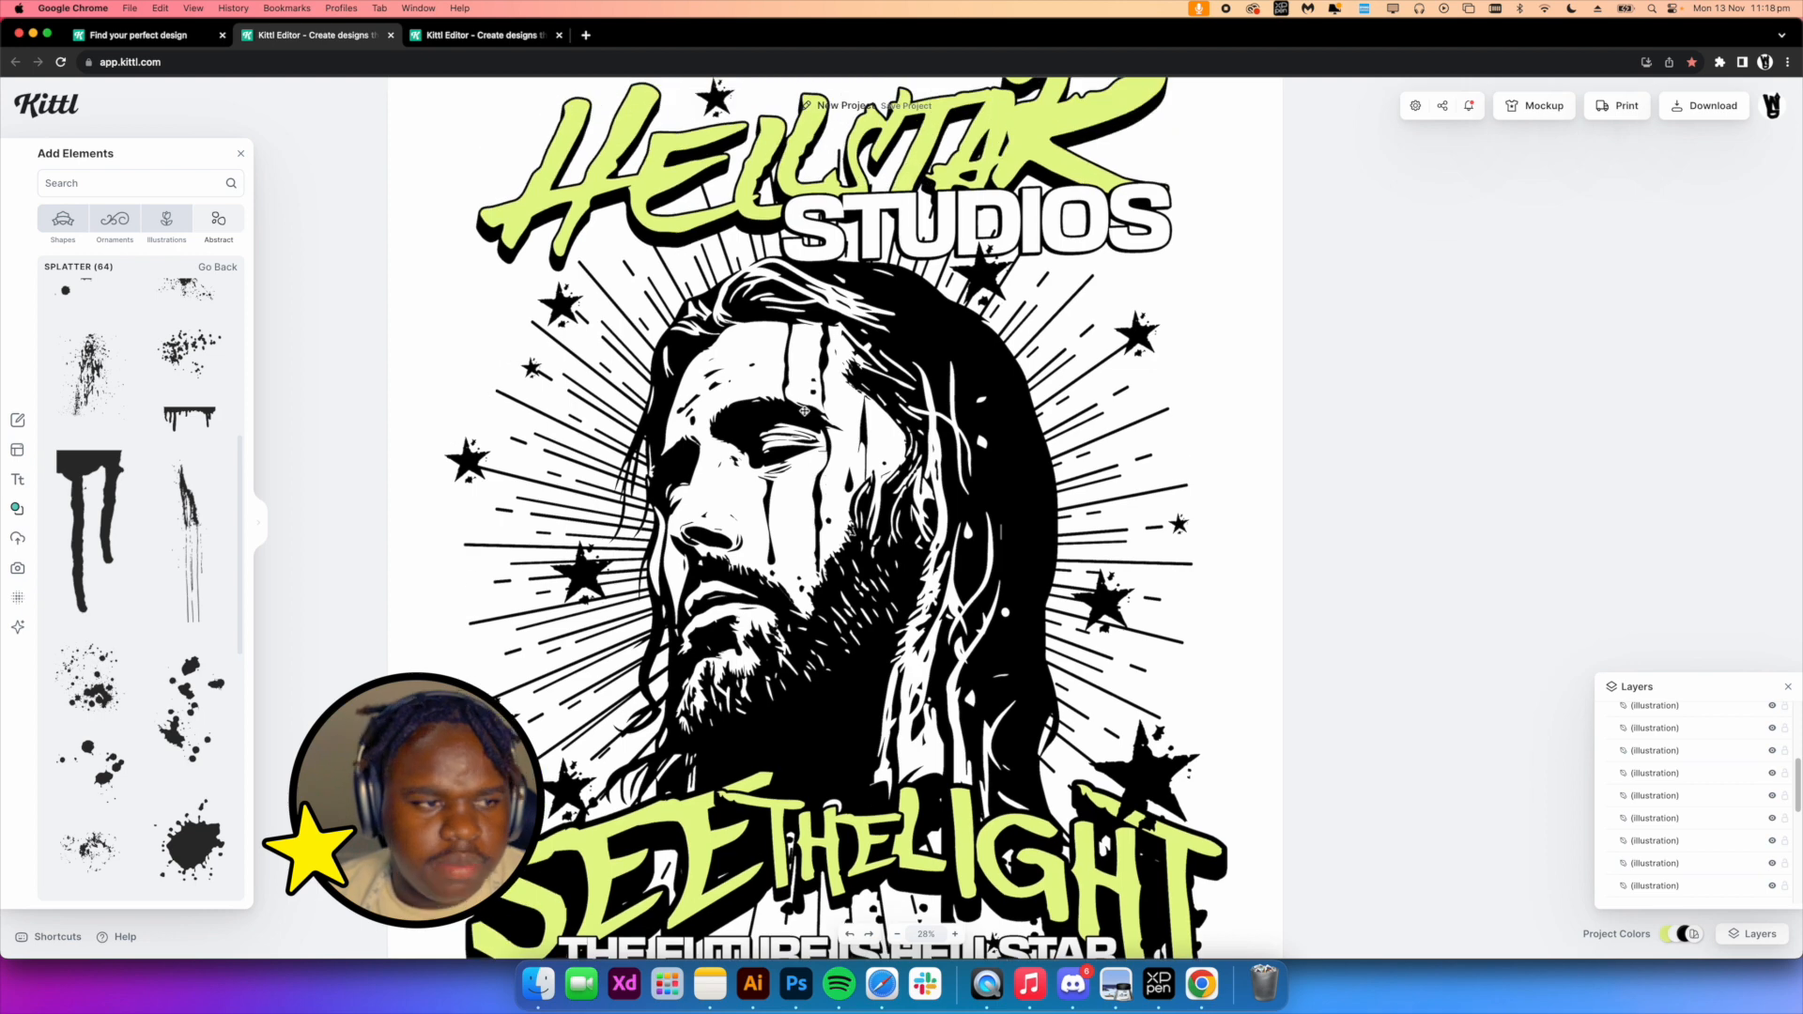
{"action": "left_click", "coordinate": [167, 222]}
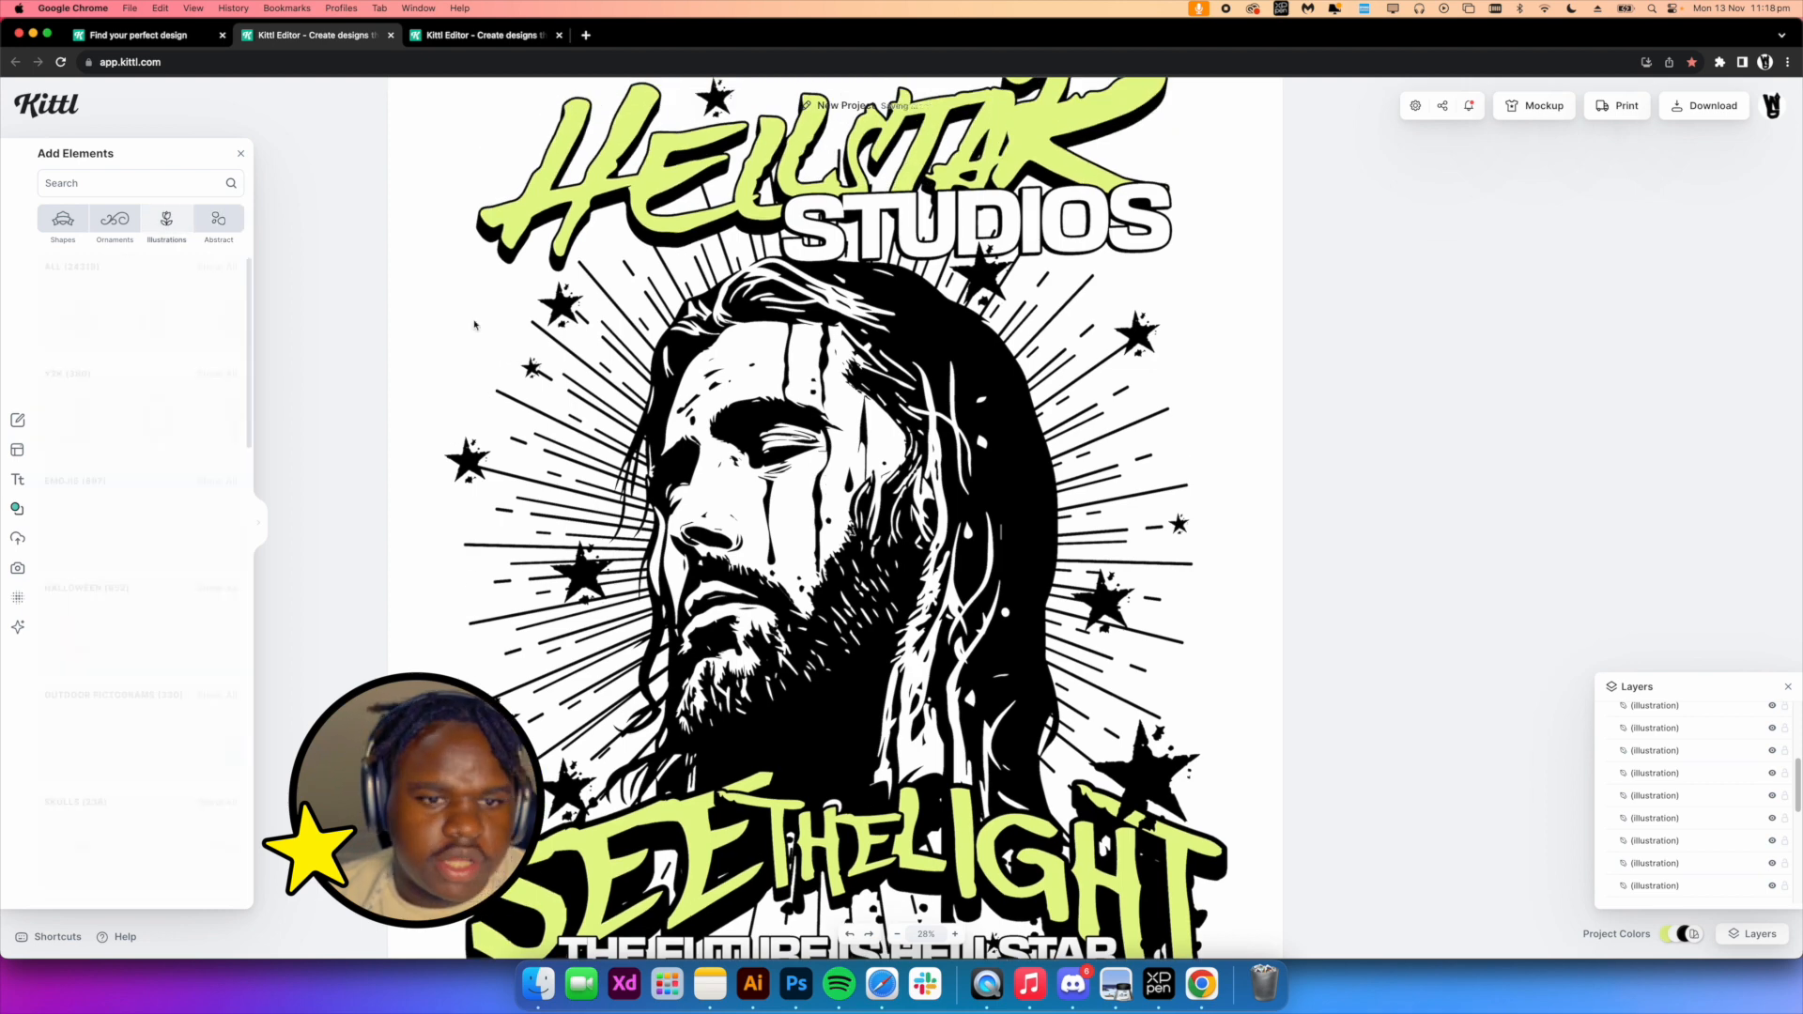
{"action": "left_click", "coordinate": [217, 695]}
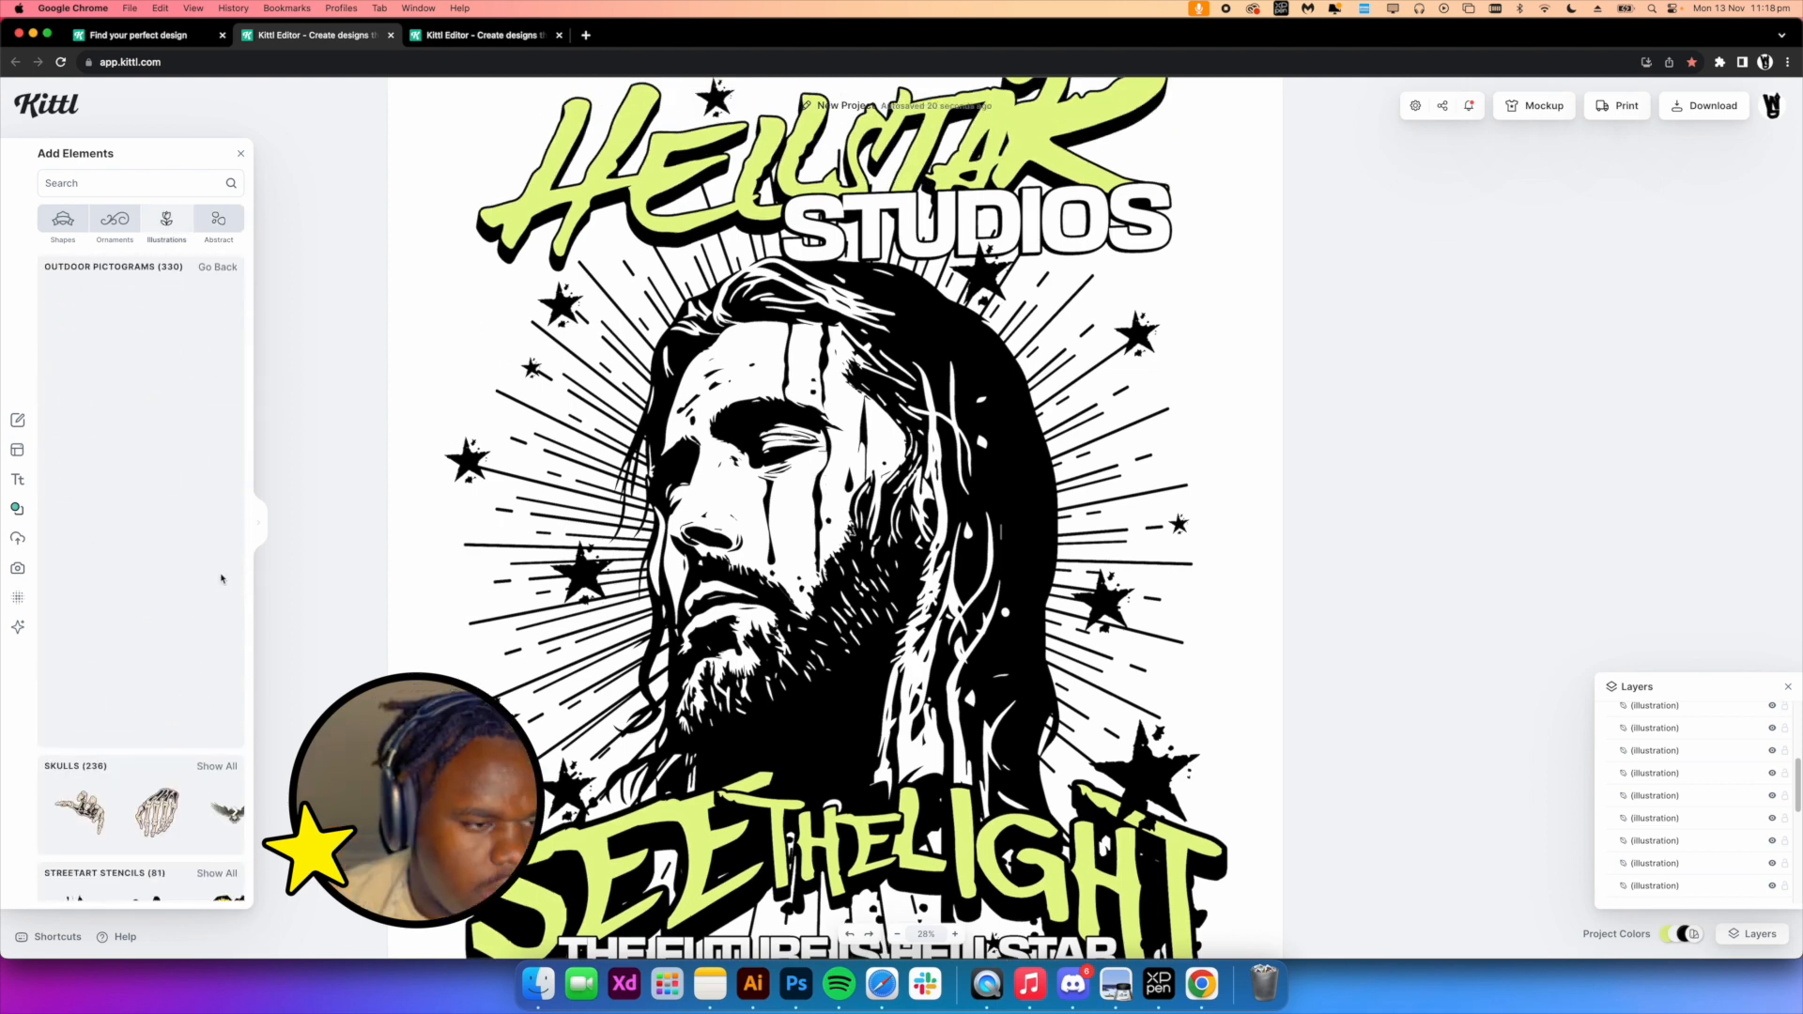
{"action": "left_click_drag", "start_coordinate": [187, 319], "coordinate": [1519, 592]}
{"action": "left_click_drag", "start_coordinate": [1251, 334], "coordinate": [1082, 285]}
{"action": "left_click", "coordinate": [1246, 319]}
{"action": "left_click_drag", "start_coordinate": [1246, 318], "coordinate": [834, 320]}
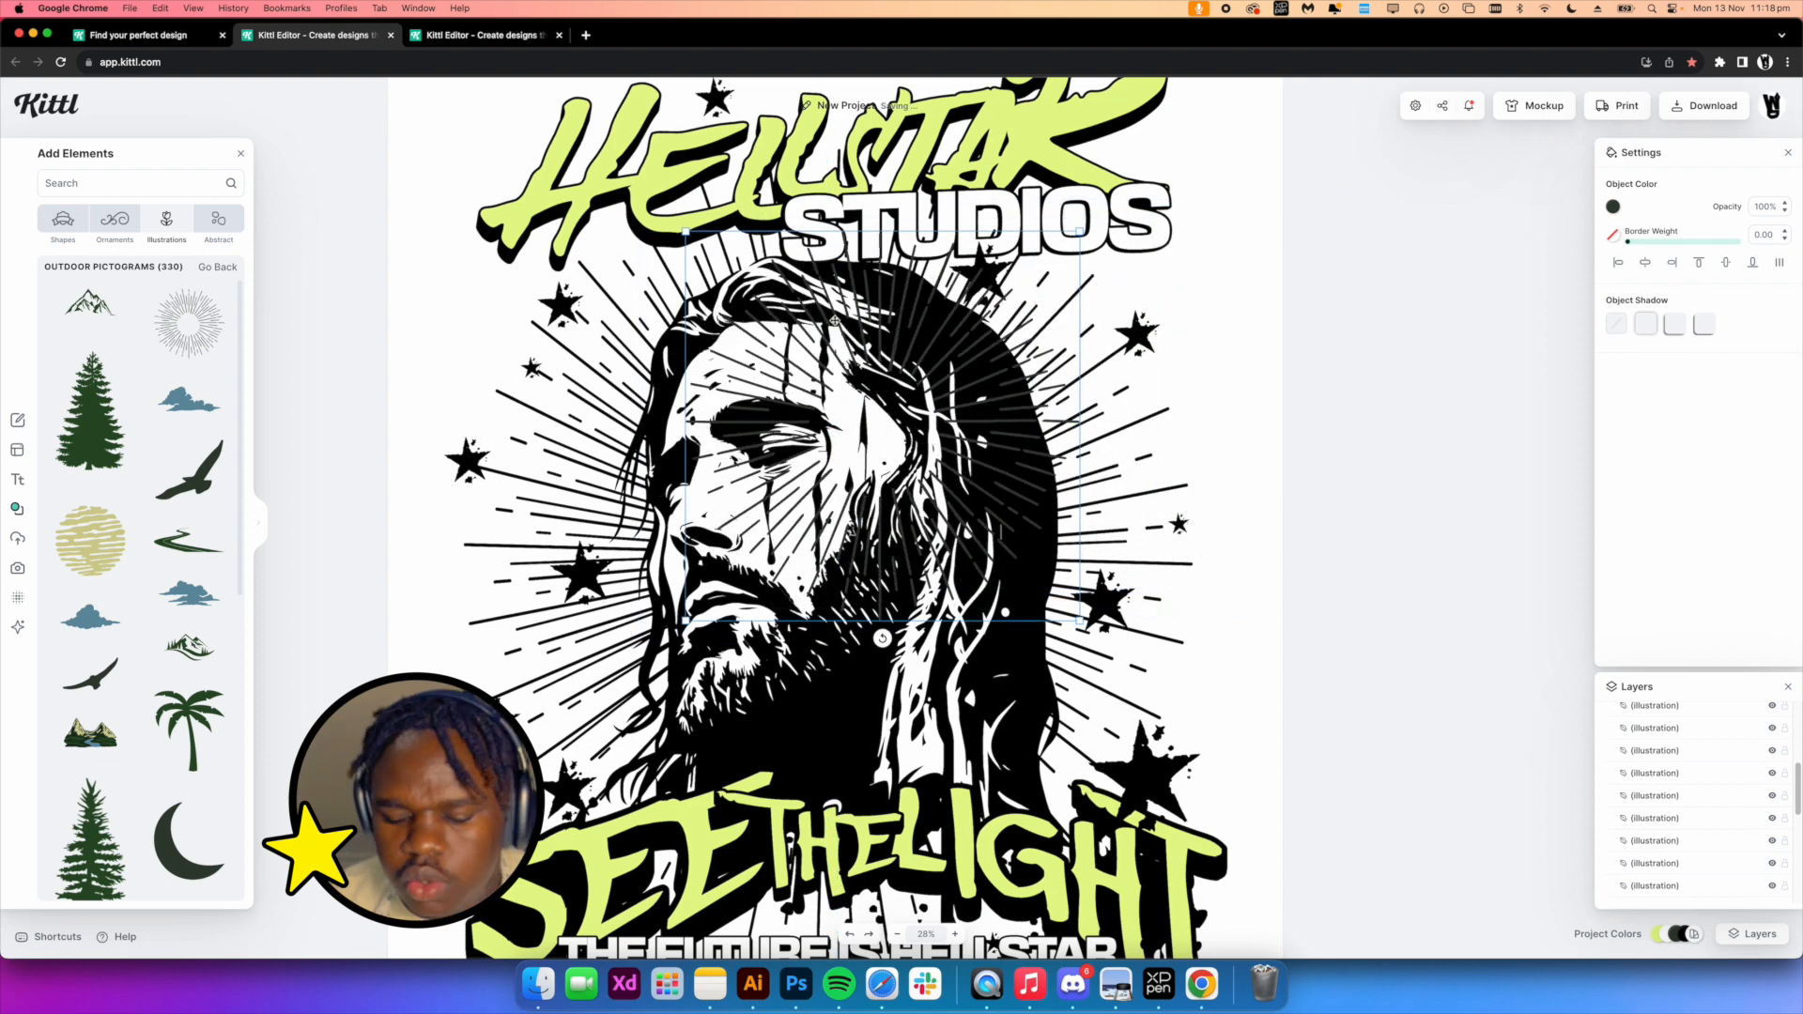
{"action": "key", "text": "Delete"}
Select the whole design and zoom out to review the finished graphic
{"action": "left_click_drag", "start_coordinate": [499, 255], "coordinate": [1156, 748]}
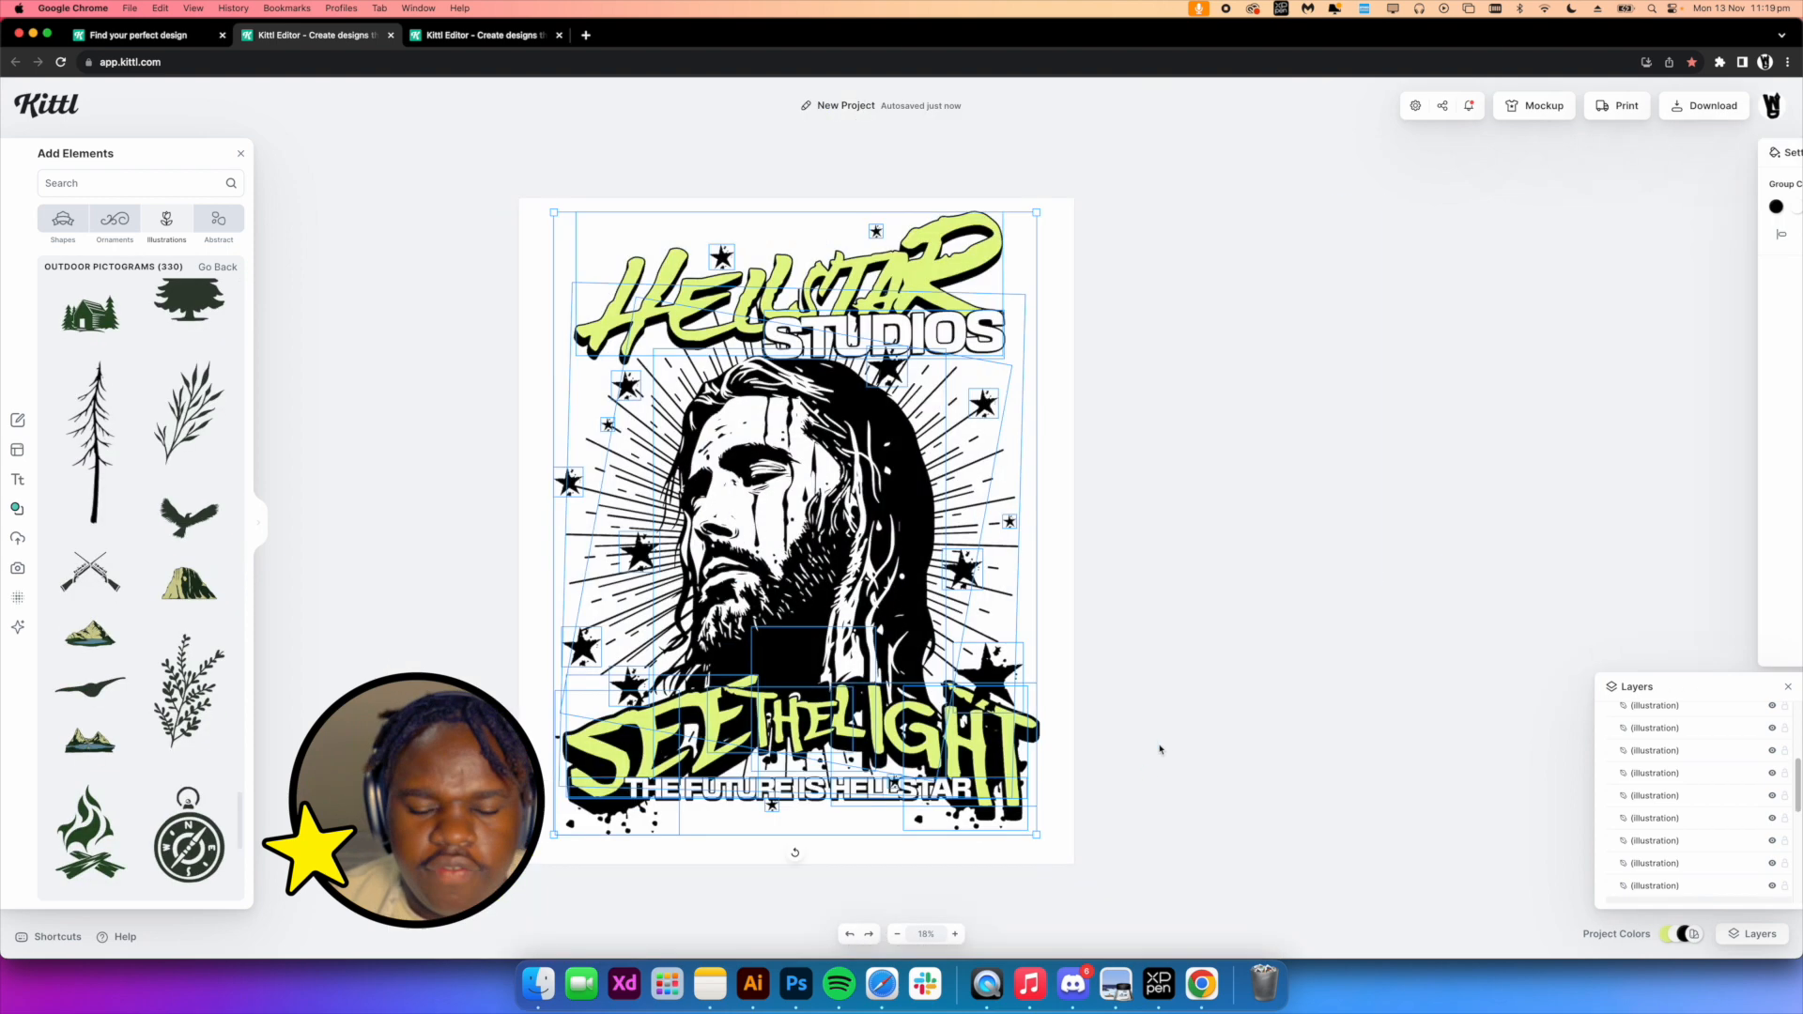
{"action": "left_click", "coordinate": [1159, 749]}
{"action": "scroll", "coordinate": [799, 388], "scroll_direction": "down", "scroll_amount": 1}
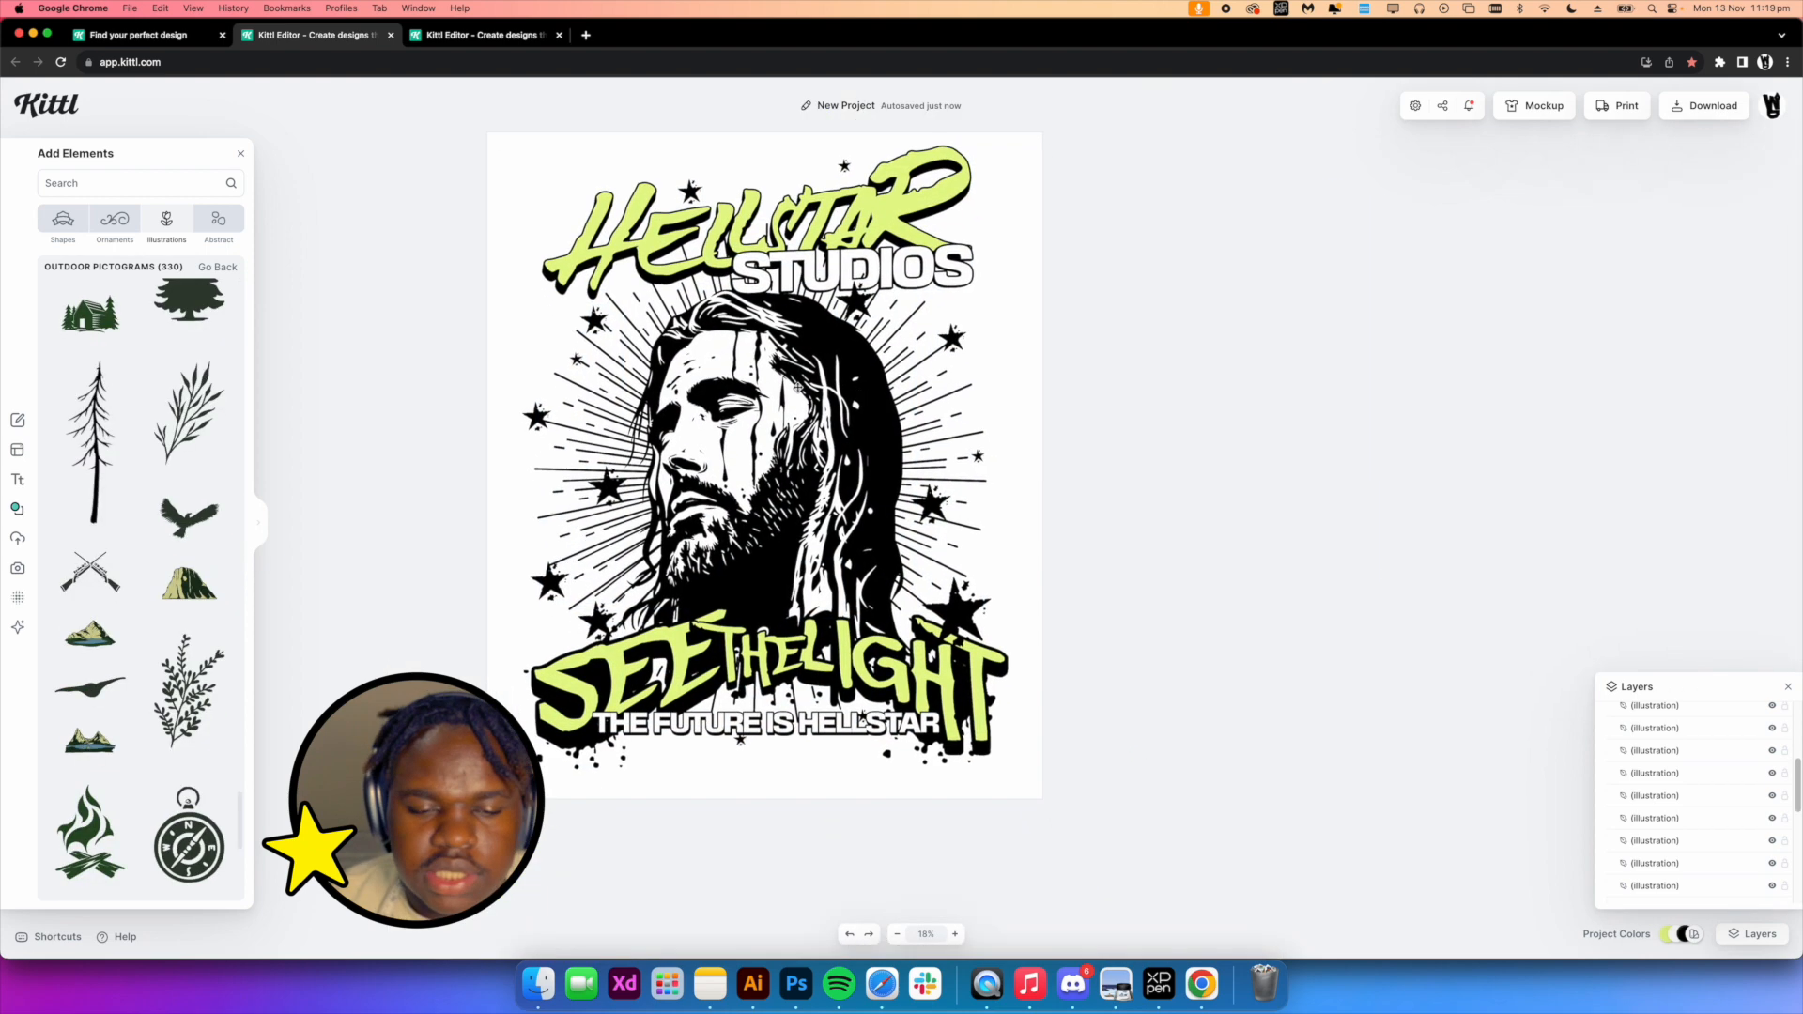
{"action": "scroll", "coordinate": [956, 364], "scroll_direction": "up", "scroll_amount": 1}
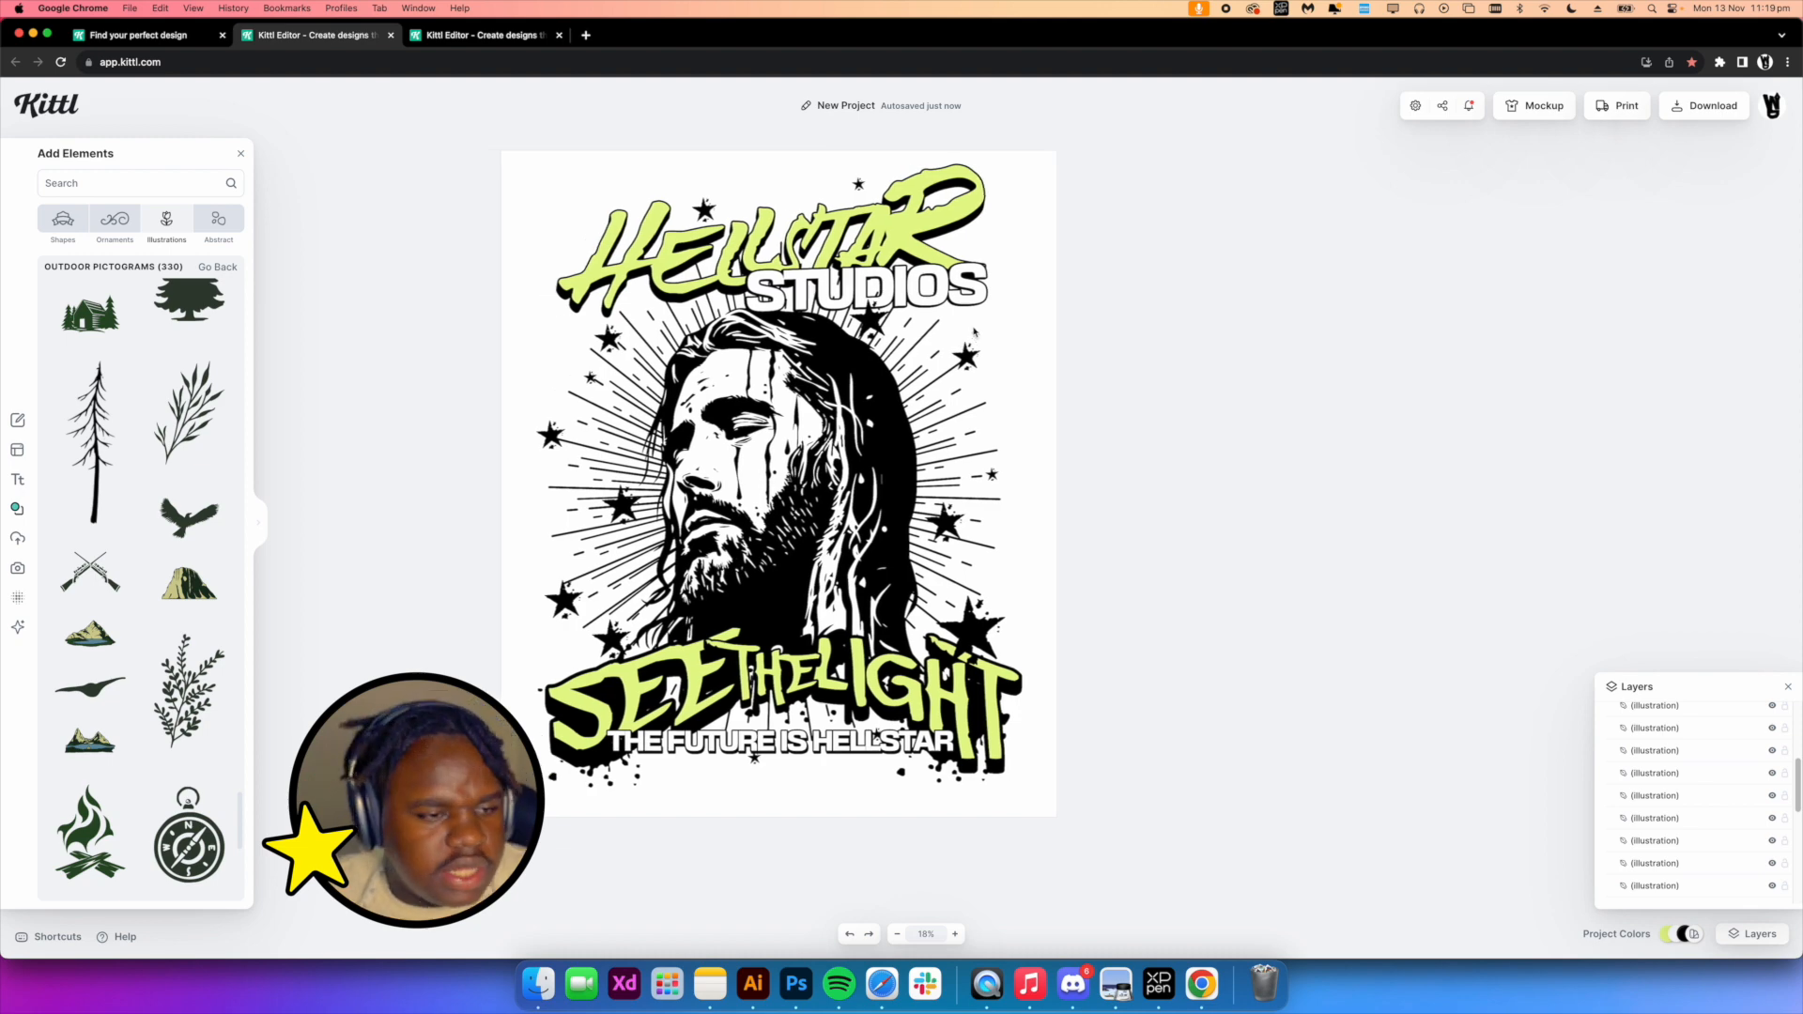
{"action": "scroll", "coordinate": [974, 332], "scroll_direction": "down", "scroll_amount": 1}
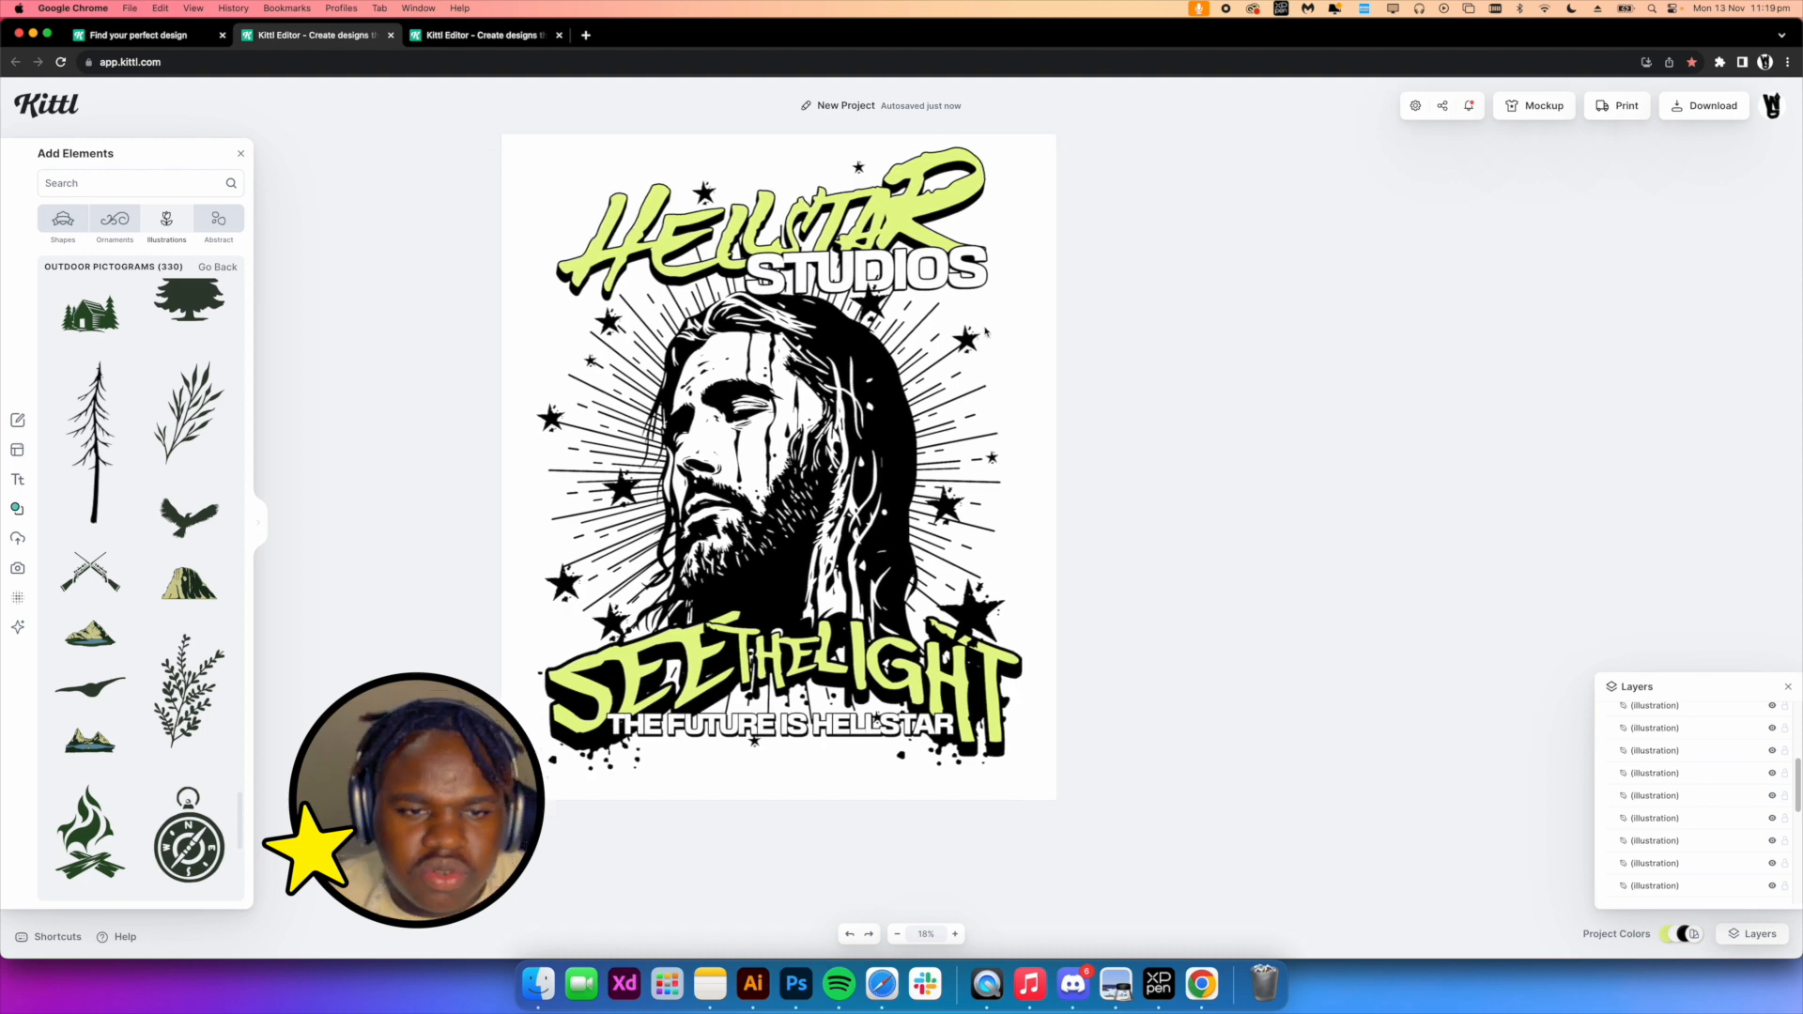
{"action": "scroll", "coordinate": [789, 417], "scroll_direction": "right", "scroll_amount": 2}
{"action": "scroll", "coordinate": [789, 417], "scroll_direction": "up", "scroll_amount": 1}
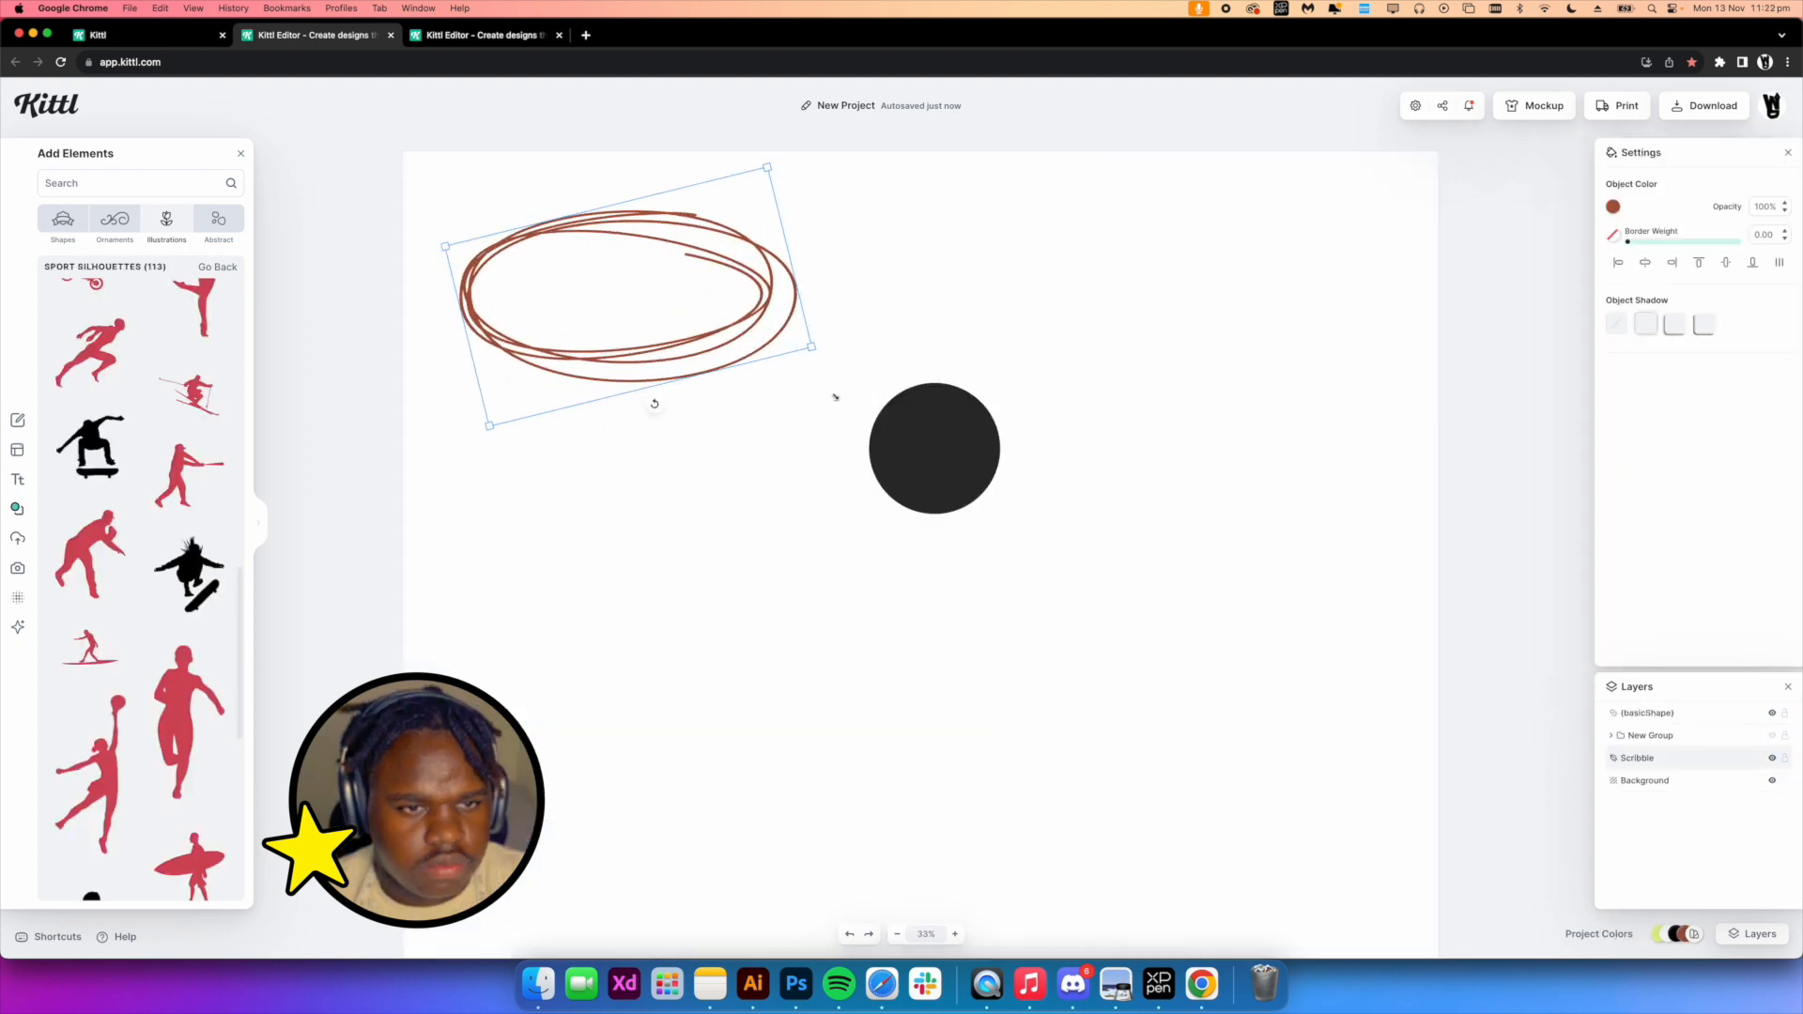
Stretch the black circle into an ellipse filling the scribble outline
{"action": "mouse_move", "coordinate": [832, 394]}
{"action": "left_mouse_down"}
{"action": "mouse_move", "coordinate": [671, 349]}
{"action": "mouse_move", "coordinate": [769, 404]}
{"action": "left_mouse_up"}
{"action": "left_click_drag", "start_coordinate": [783, 480], "coordinate": [803, 491]}
{"action": "mouse_move", "coordinate": [813, 419]}
{"action": "left_mouse_down"}
{"action": "mouse_move", "coordinate": [920, 428]}
{"action": "mouse_move", "coordinate": [896, 399]}
{"action": "mouse_move", "coordinate": [753, 349]}
{"action": "mouse_move", "coordinate": [976, 368]}
{"action": "mouse_move", "coordinate": [837, 366]}
{"action": "left_mouse_up"}
{"action": "left_click", "coordinate": [1042, 525]}
{"action": "scroll", "coordinate": [786, 367], "scroll_direction": "up", "scroll_amount": 5}
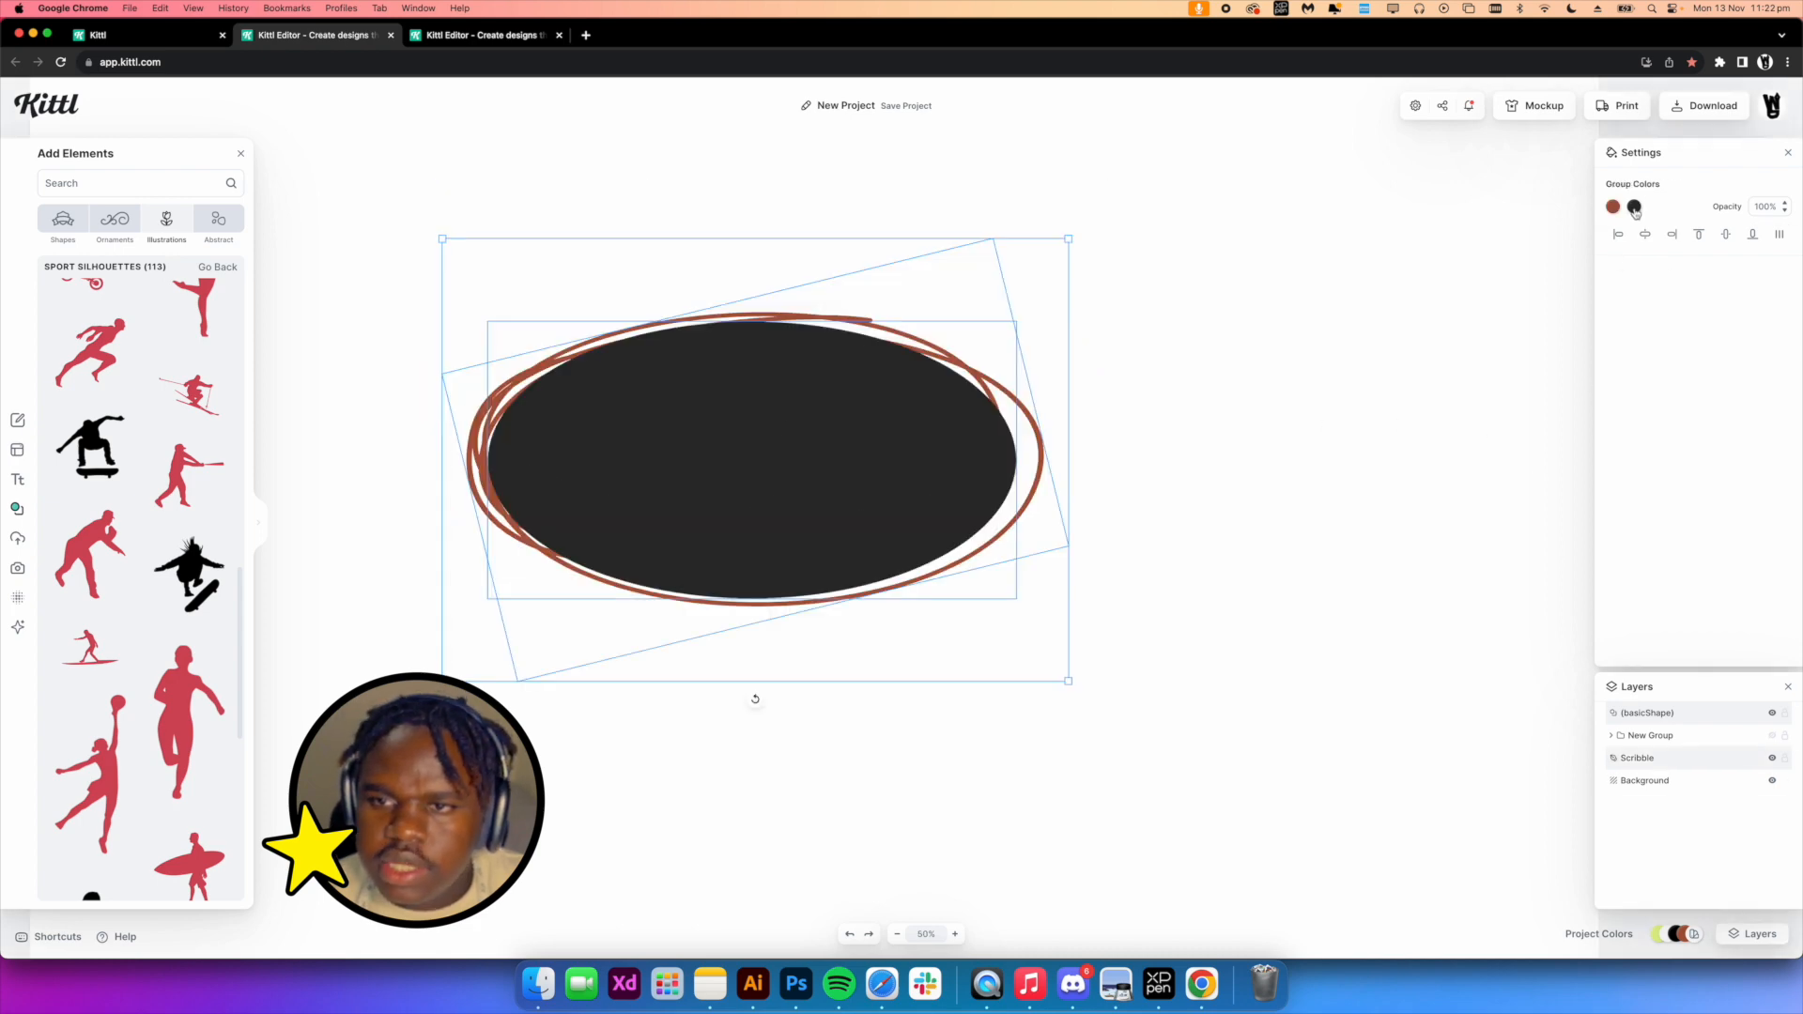
Recolor the ellipse and scribble group to black
{"action": "left_click", "coordinate": [1634, 208]}
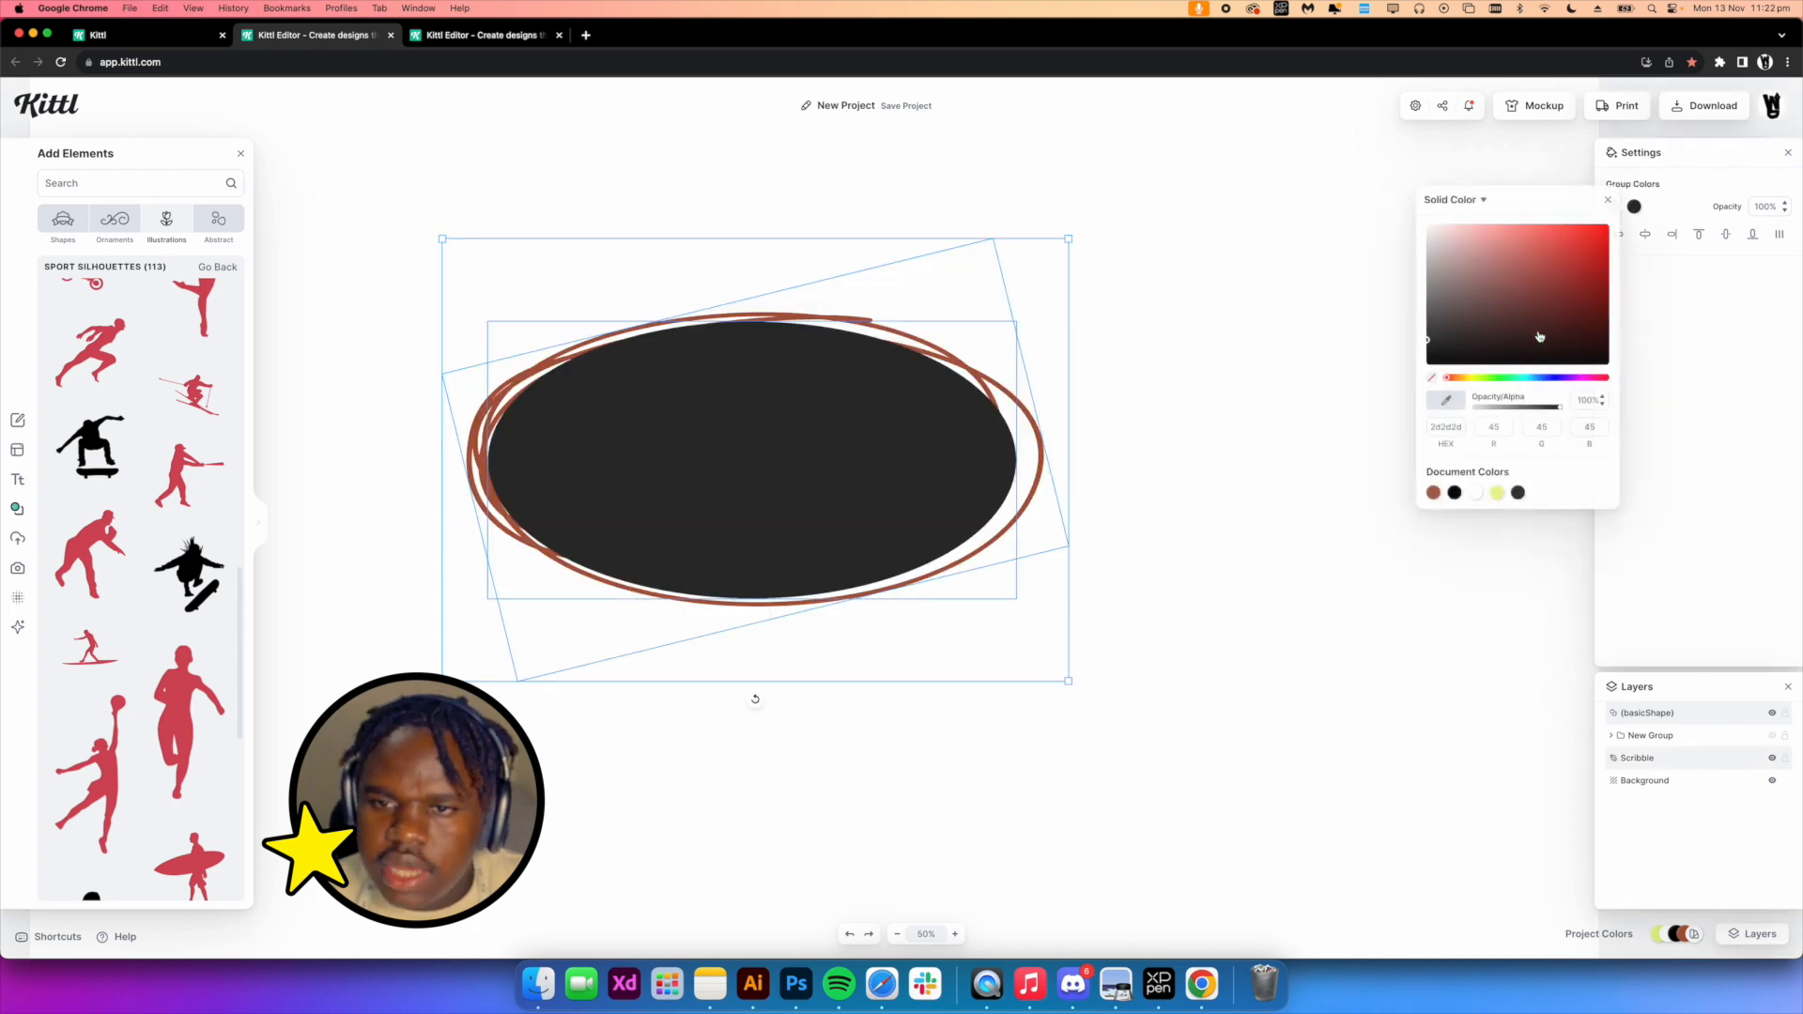
{"action": "left_click_drag", "start_coordinate": [1510, 300], "coordinate": [1409, 375]}
{"action": "left_click", "coordinate": [1240, 364]}
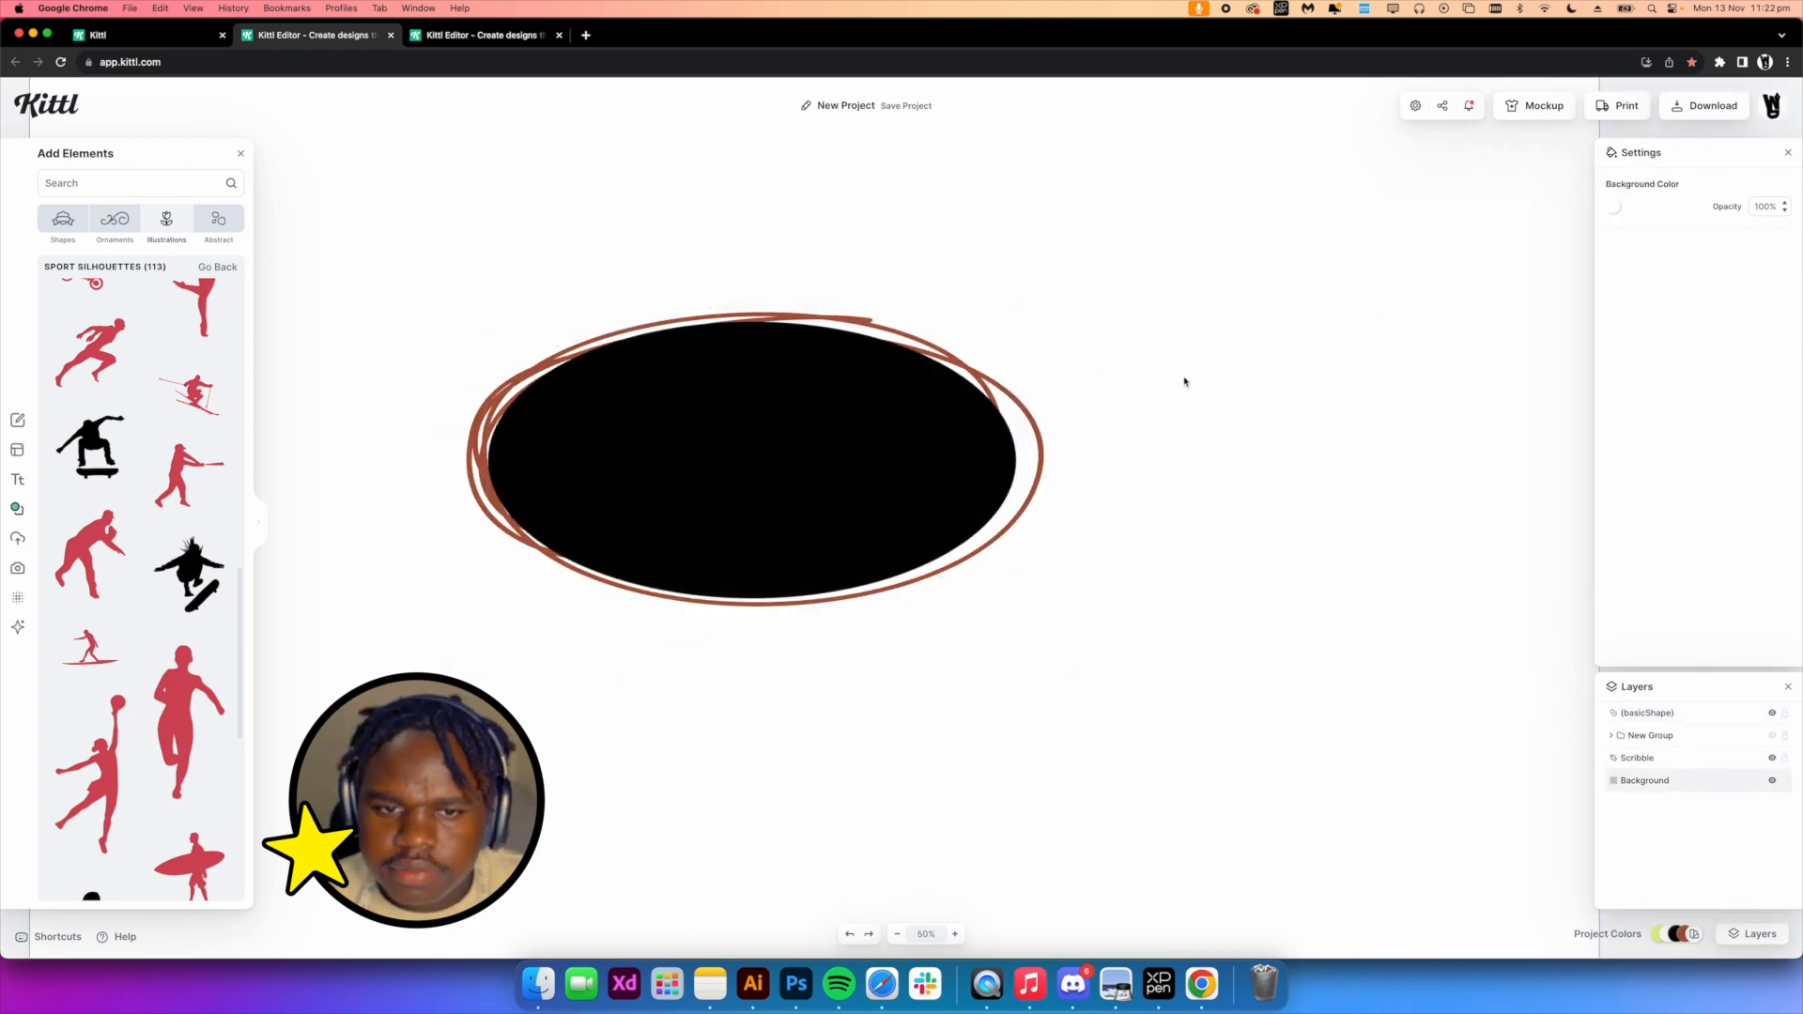
{"action": "left_click", "coordinate": [1039, 451]}
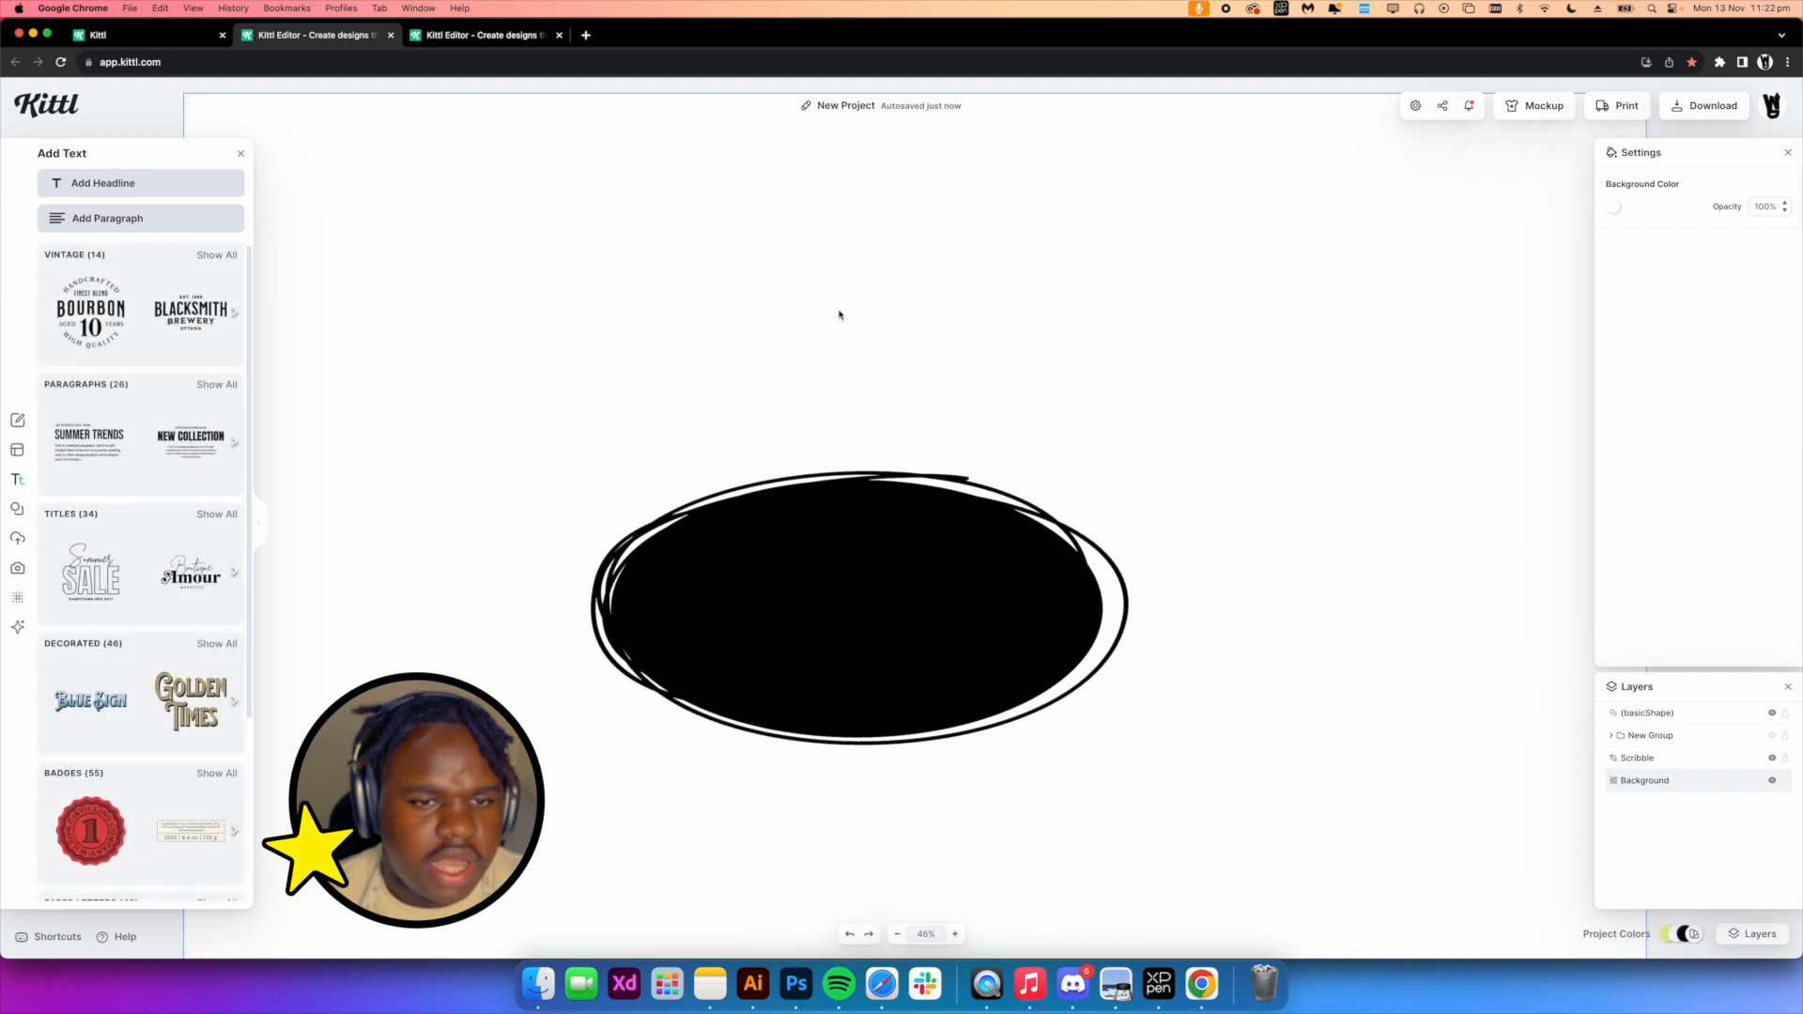
Add a headline text, set its font size to 400 and switch its font to MammutCAT
{"action": "key", "text": "t"}
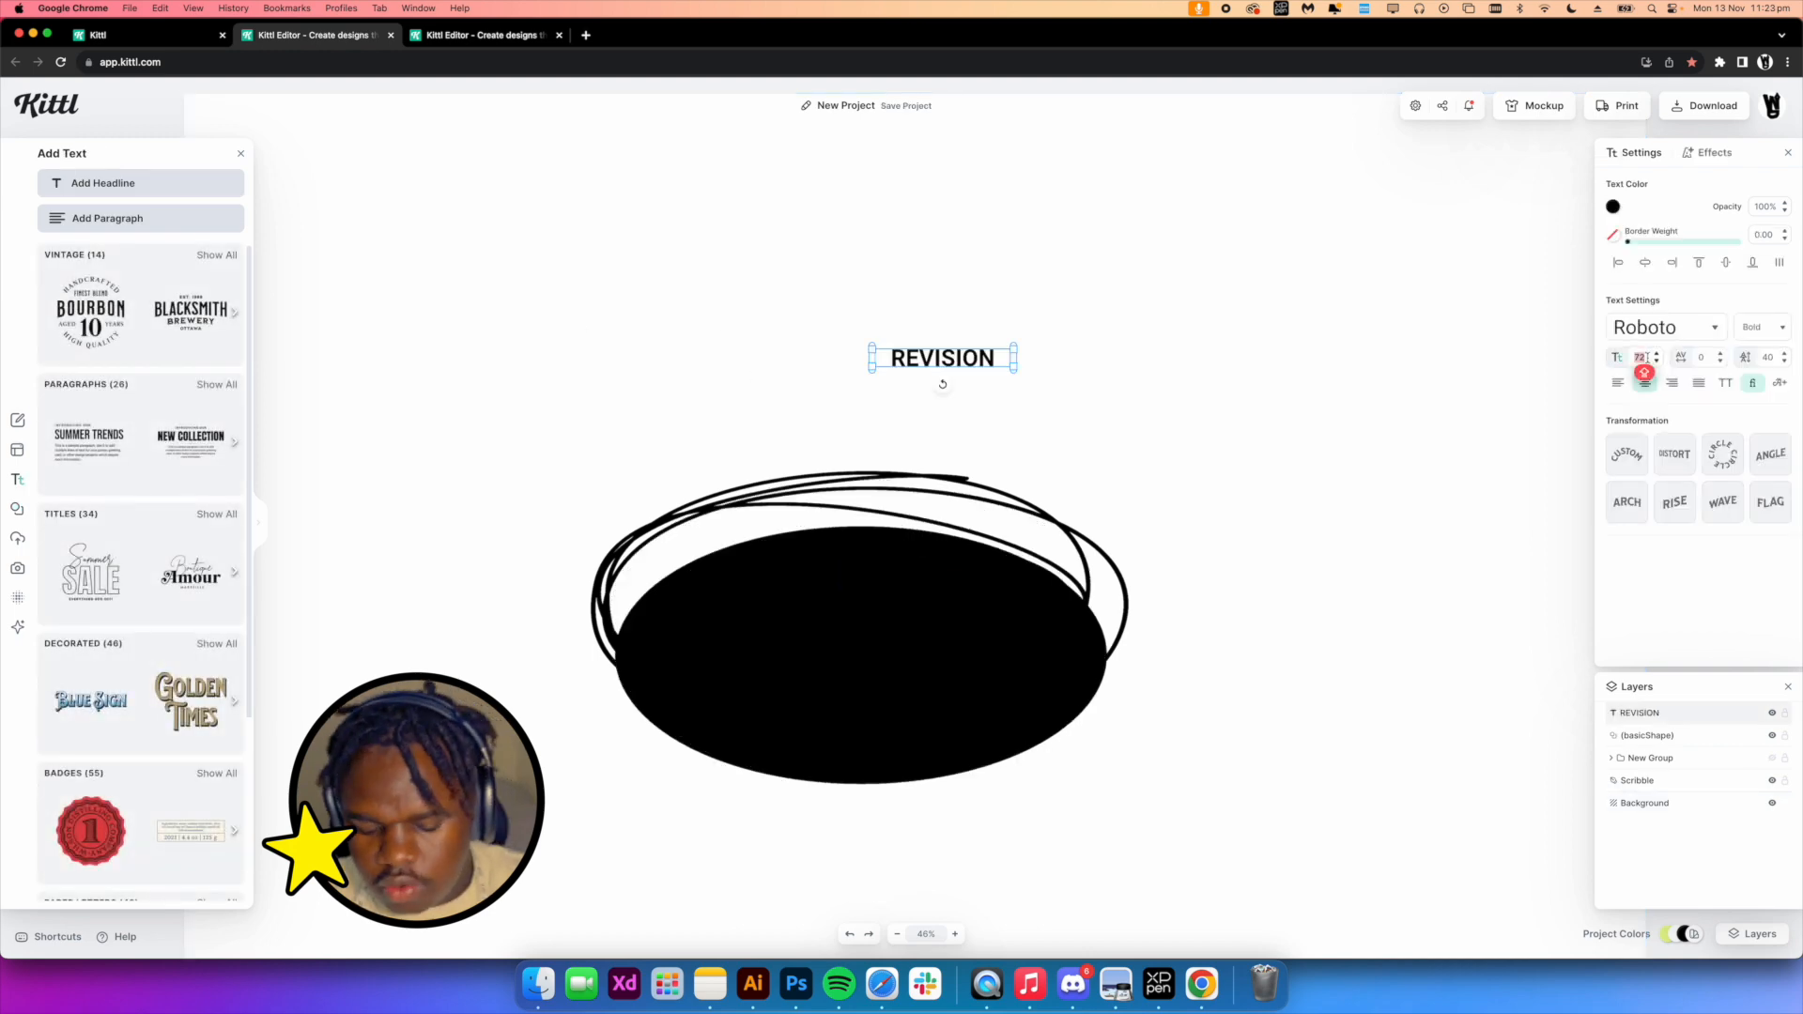
{"action": "type", "text": "00"}
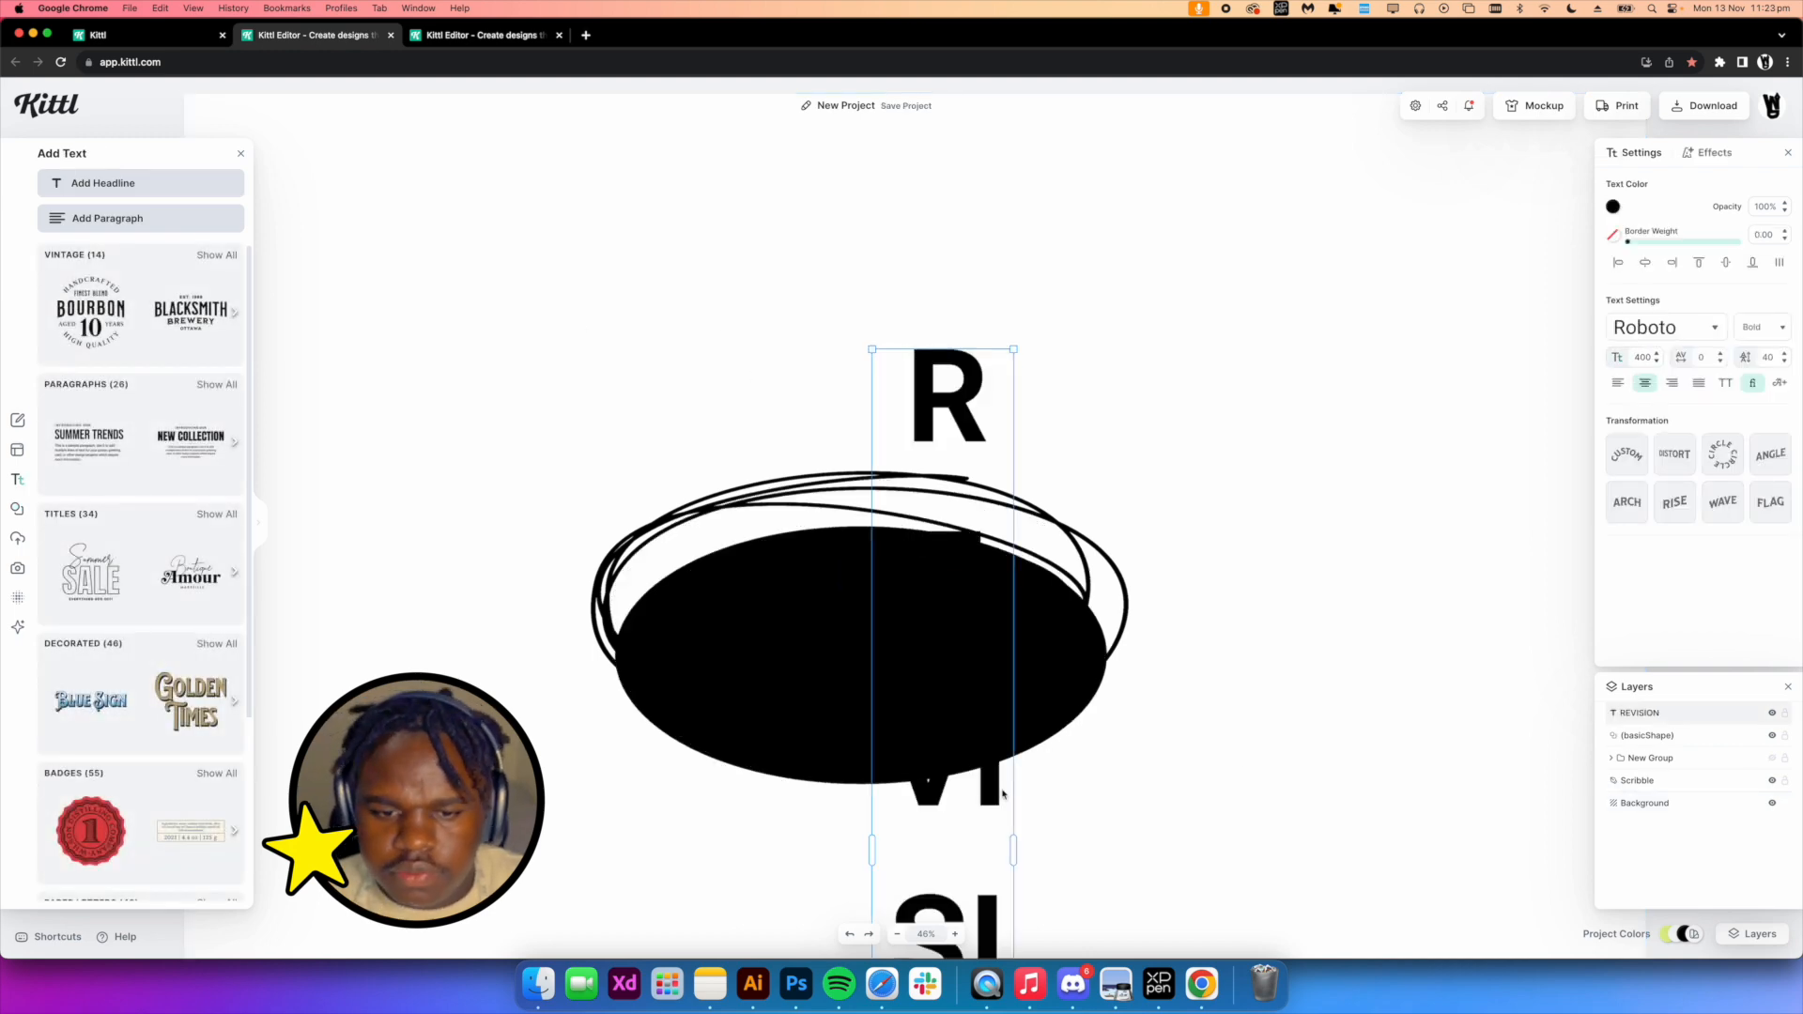
{"action": "left_click", "coordinate": [1665, 327]}
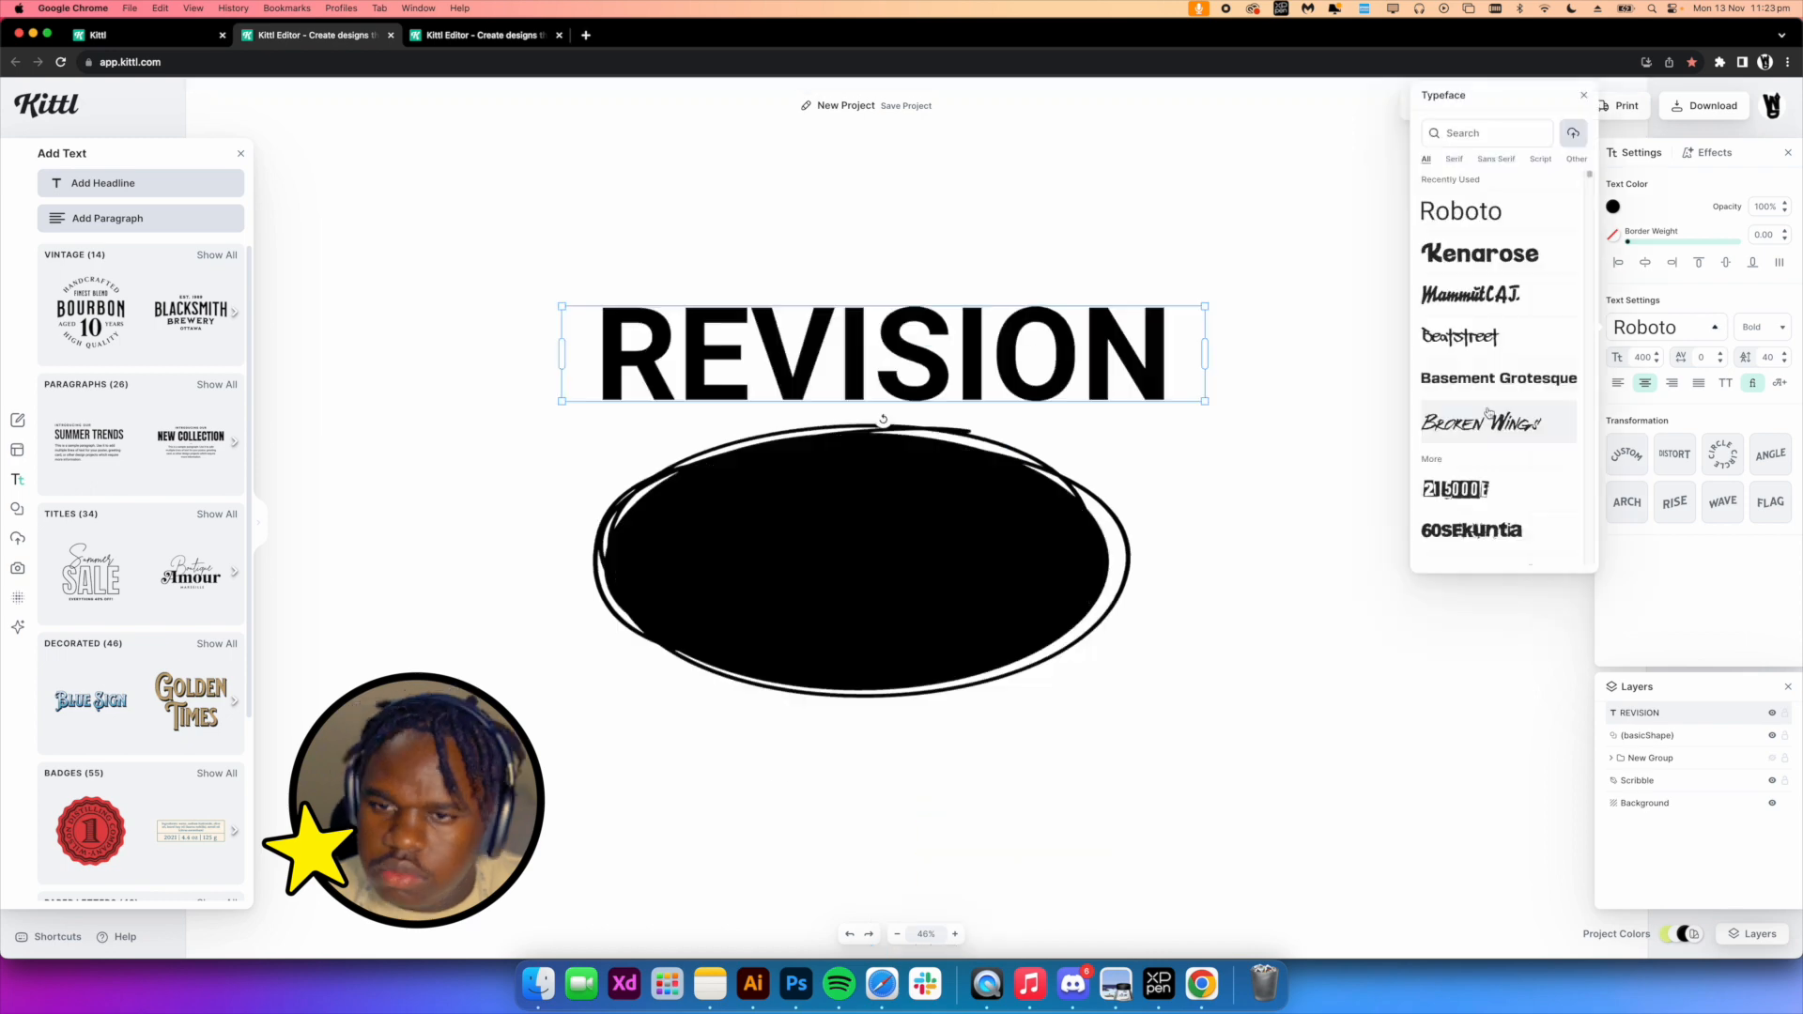
{"action": "left_click", "coordinate": [1466, 300]}
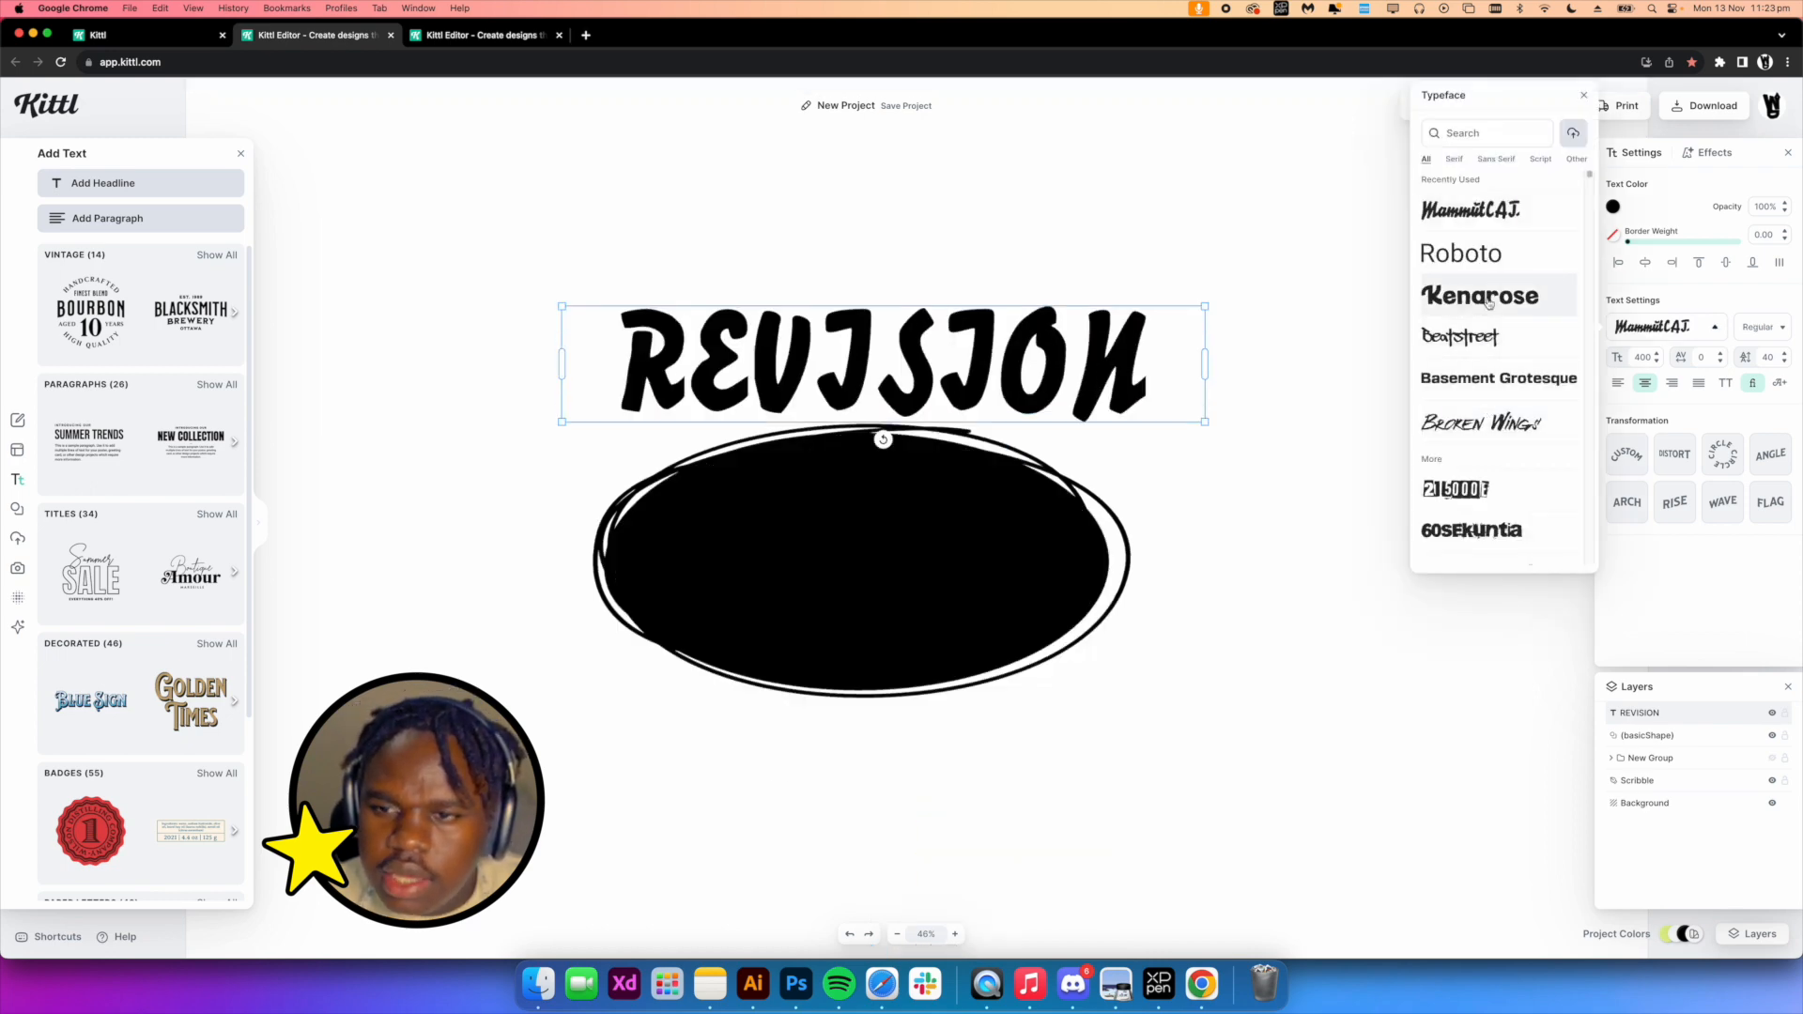
Retype the headline as Revision
{"action": "left_click_drag", "start_coordinate": [1157, 368], "coordinate": [615, 368]}
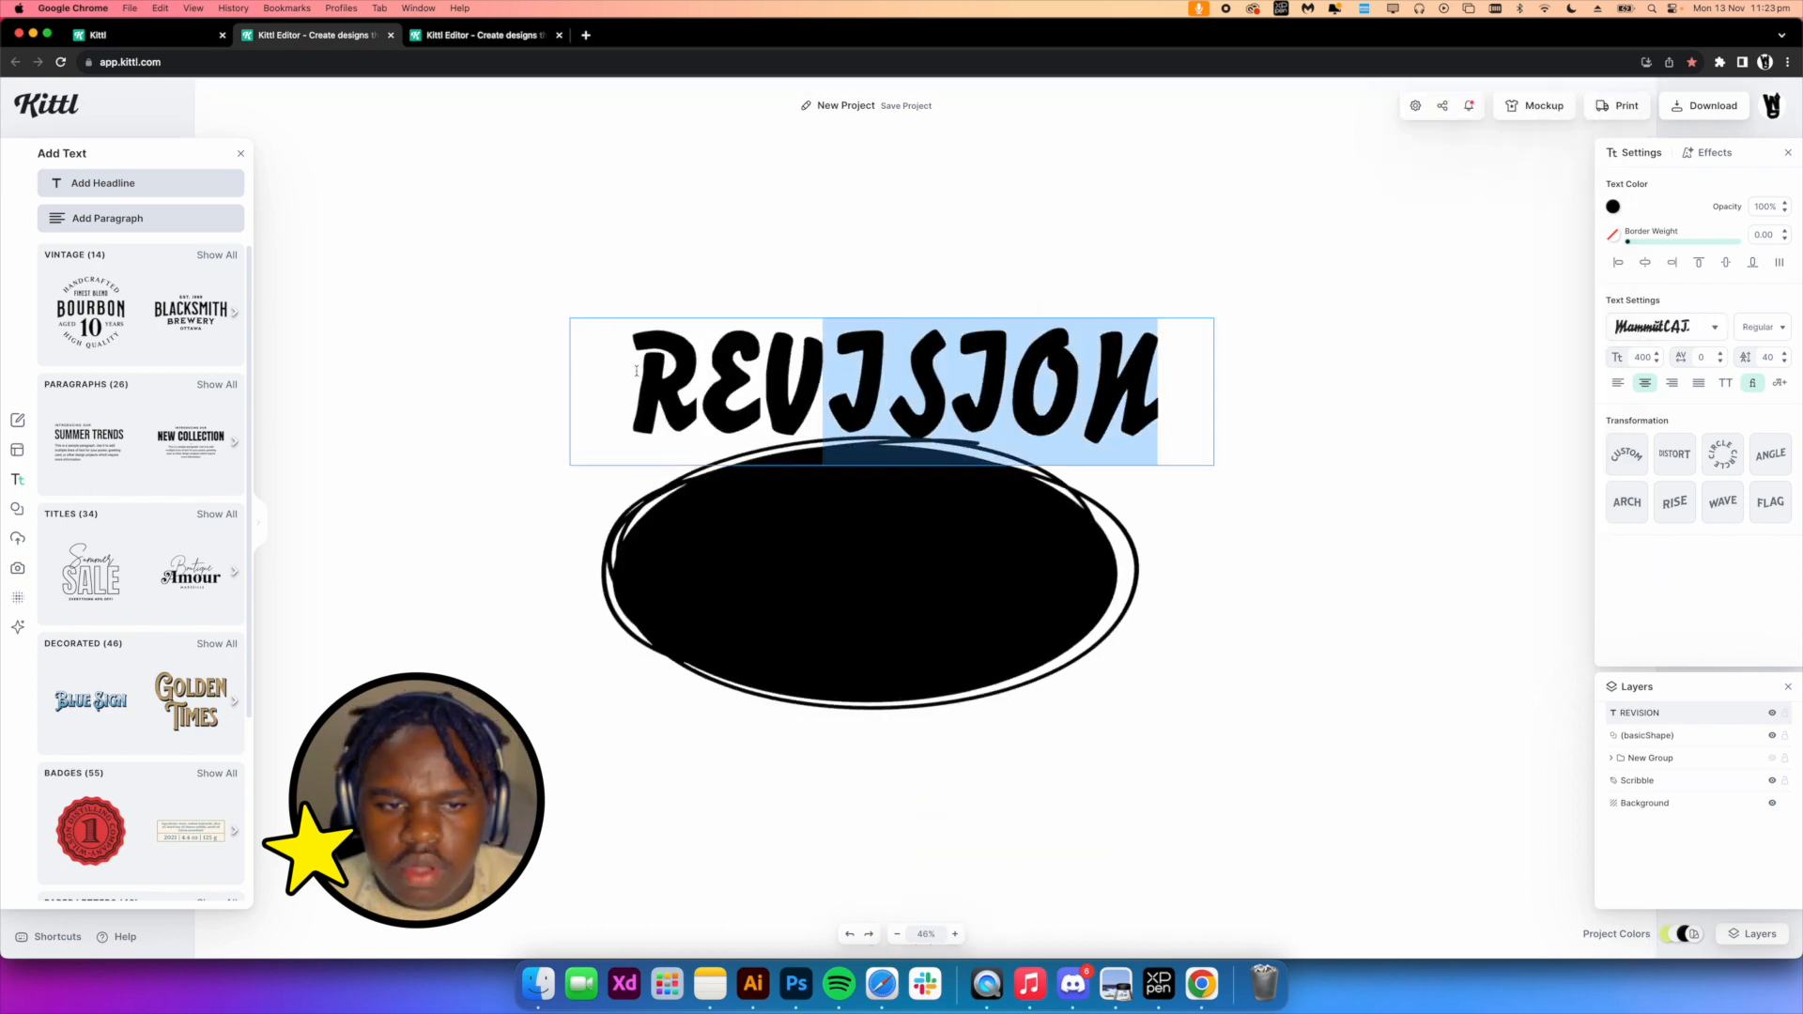
{"action": "key", "text": "Caps_Lock"}
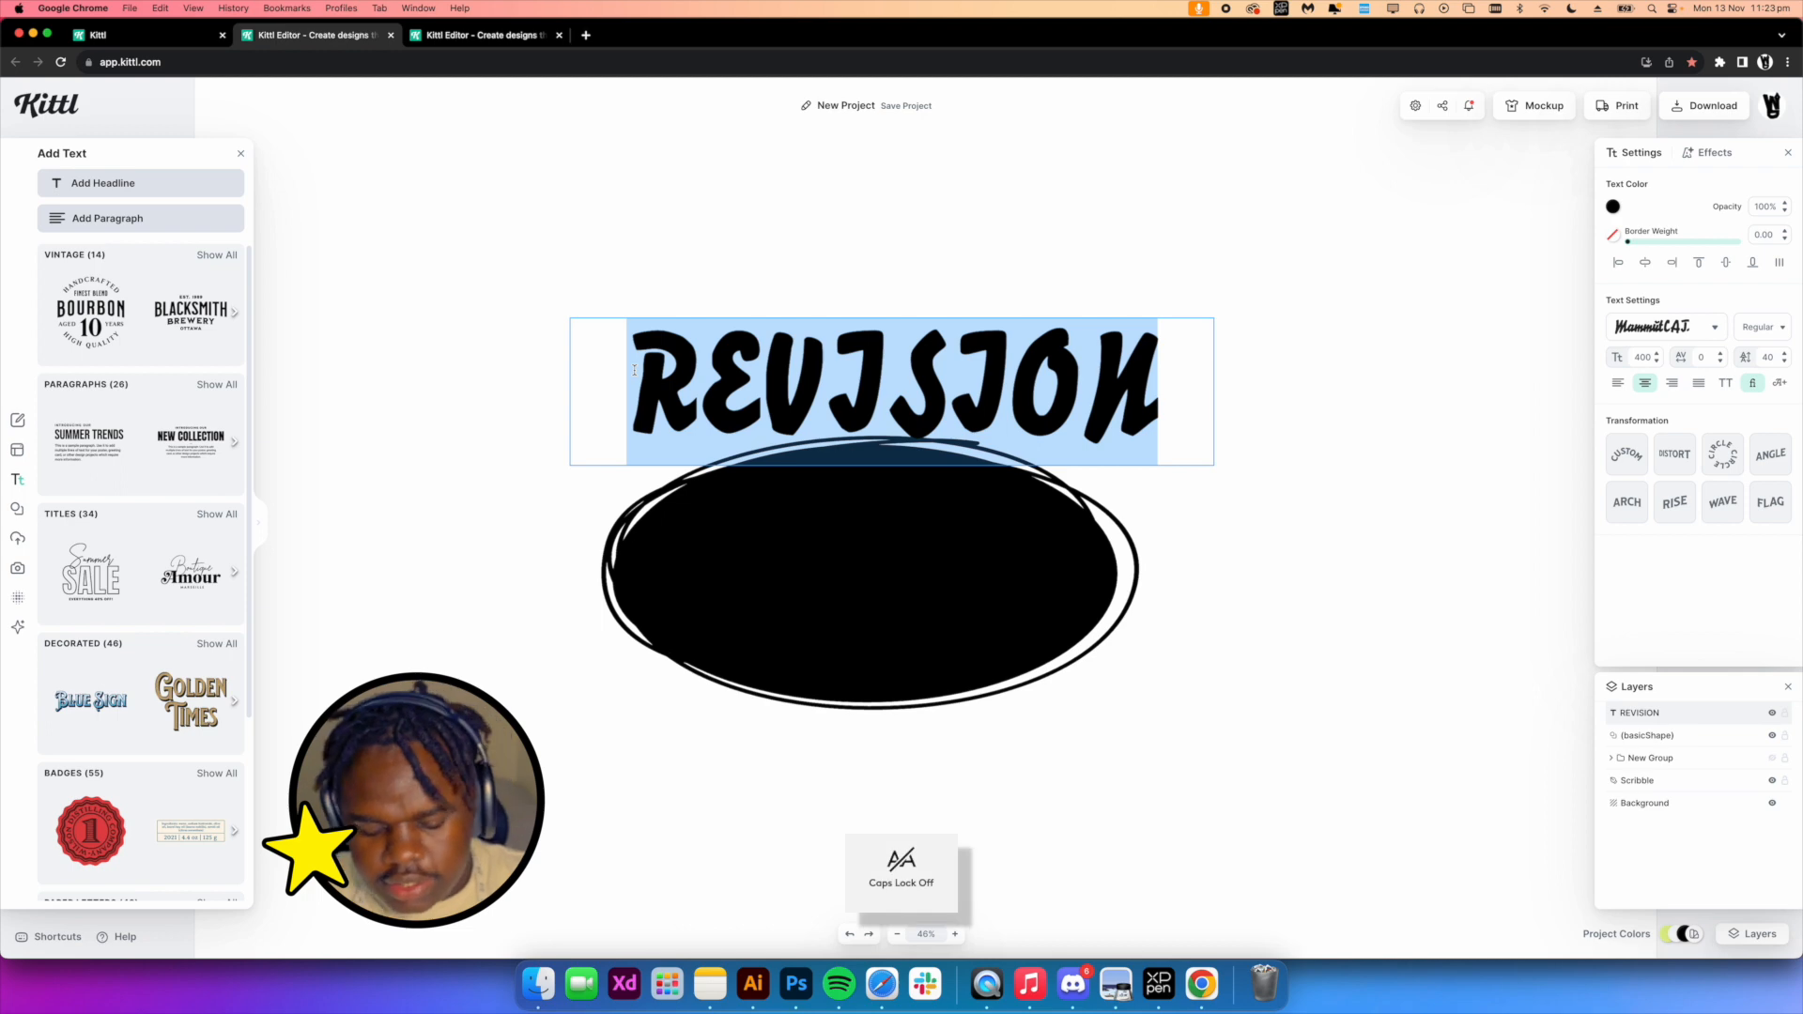
{"action": "type", "text": "rev"}
{"action": "key", "text": "BackSpace"}
{"action": "key", "text": "BackSpace"}
{"action": "type", "text": "Revision"}
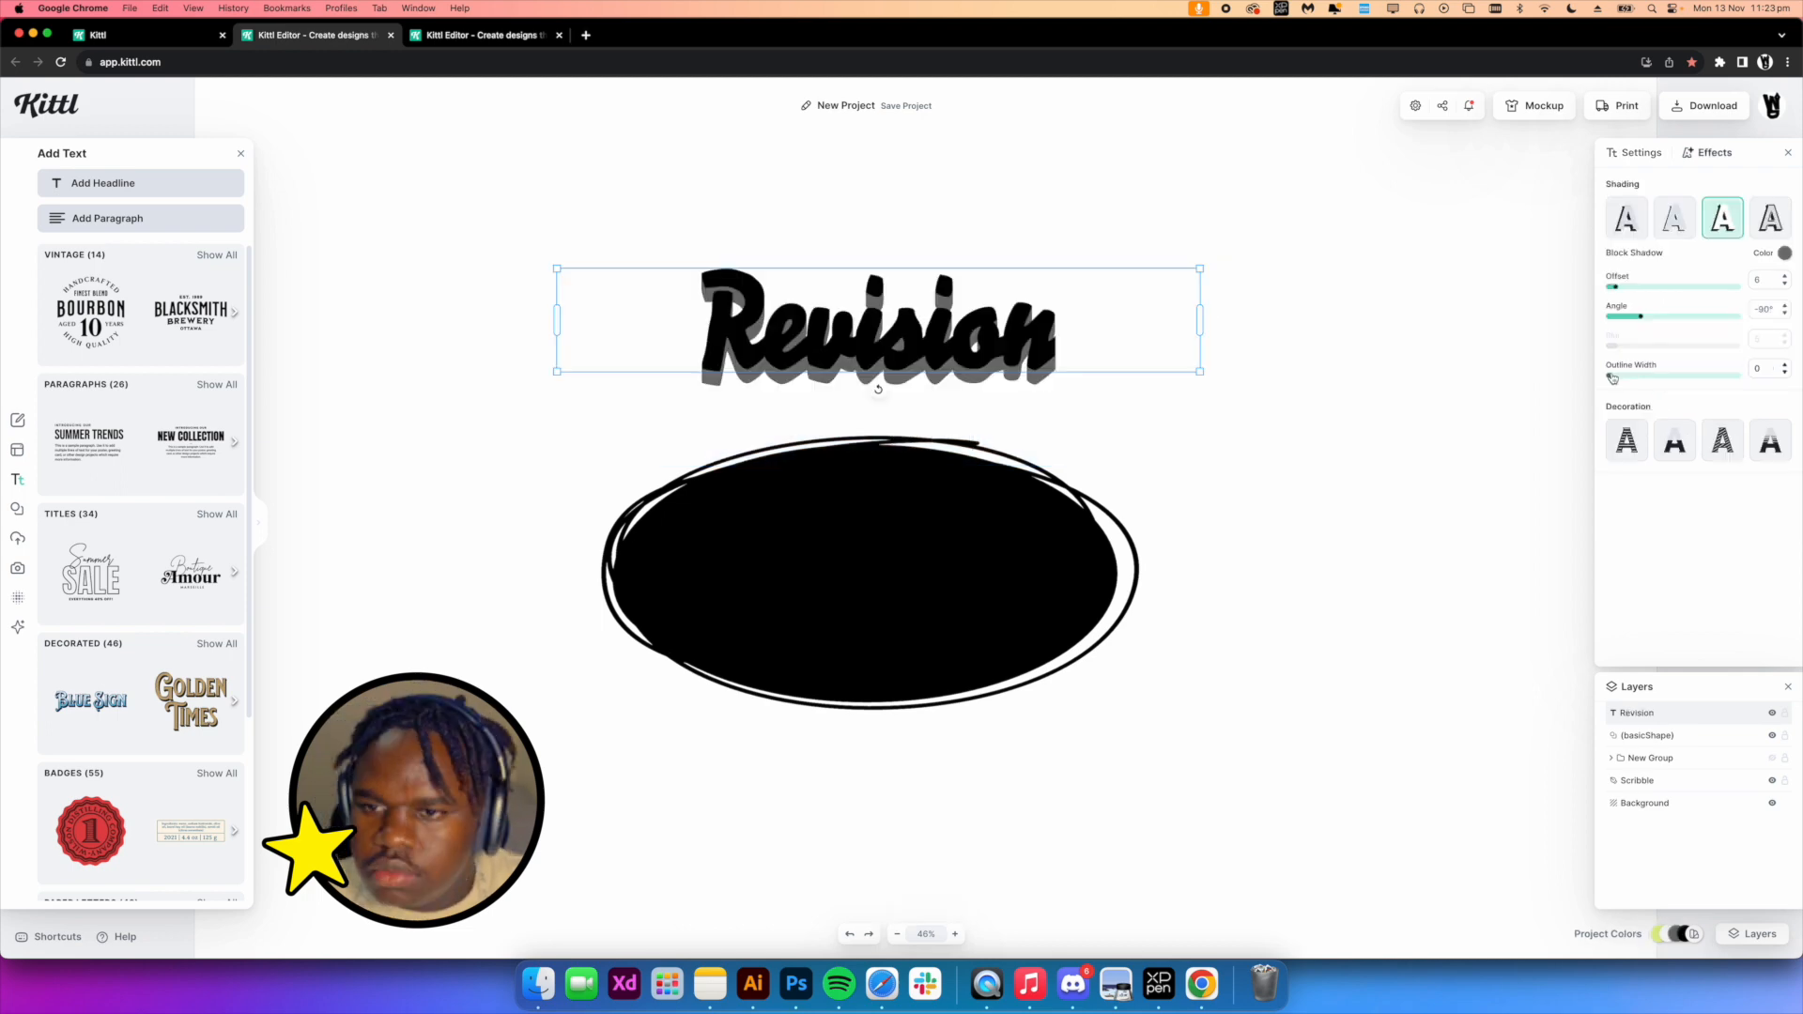
Apply a block shadow effect to the Revision headline
{"action": "left_click_drag", "start_coordinate": [1610, 376], "coordinate": [1631, 377]}
{"action": "left_click", "coordinate": [1627, 218]}
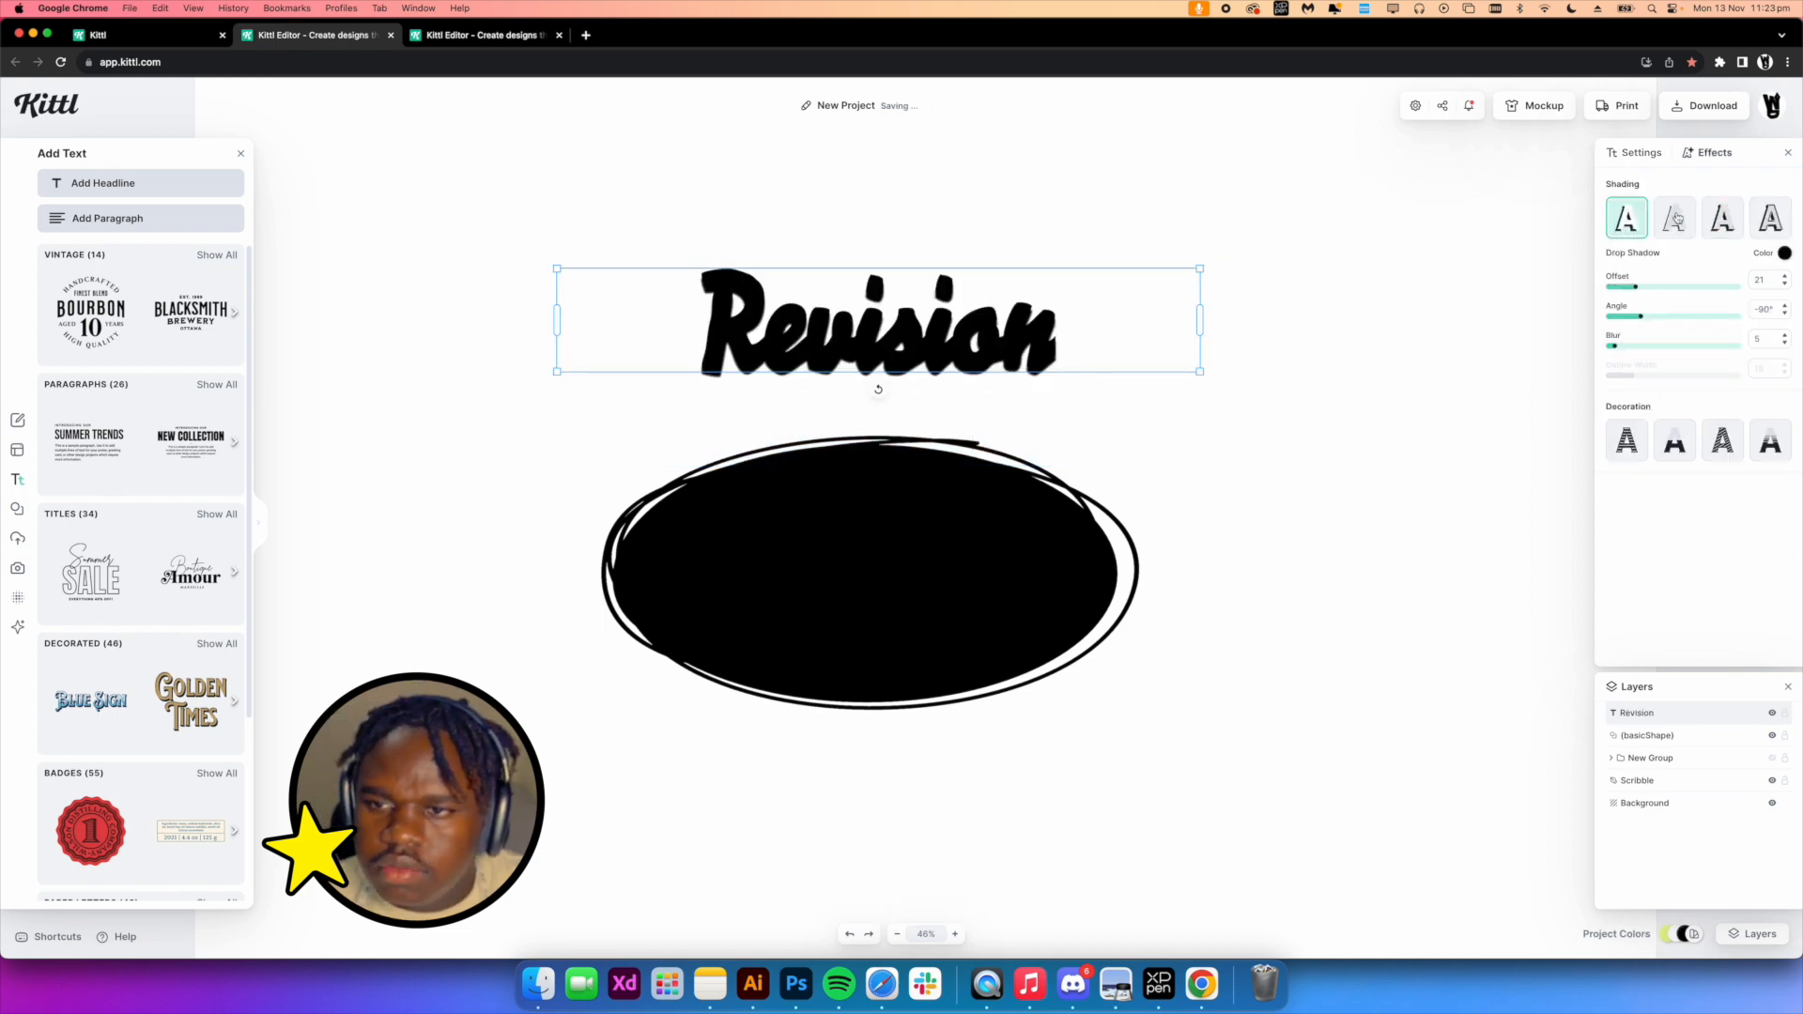
{"action": "left_click", "coordinate": [1730, 221]}
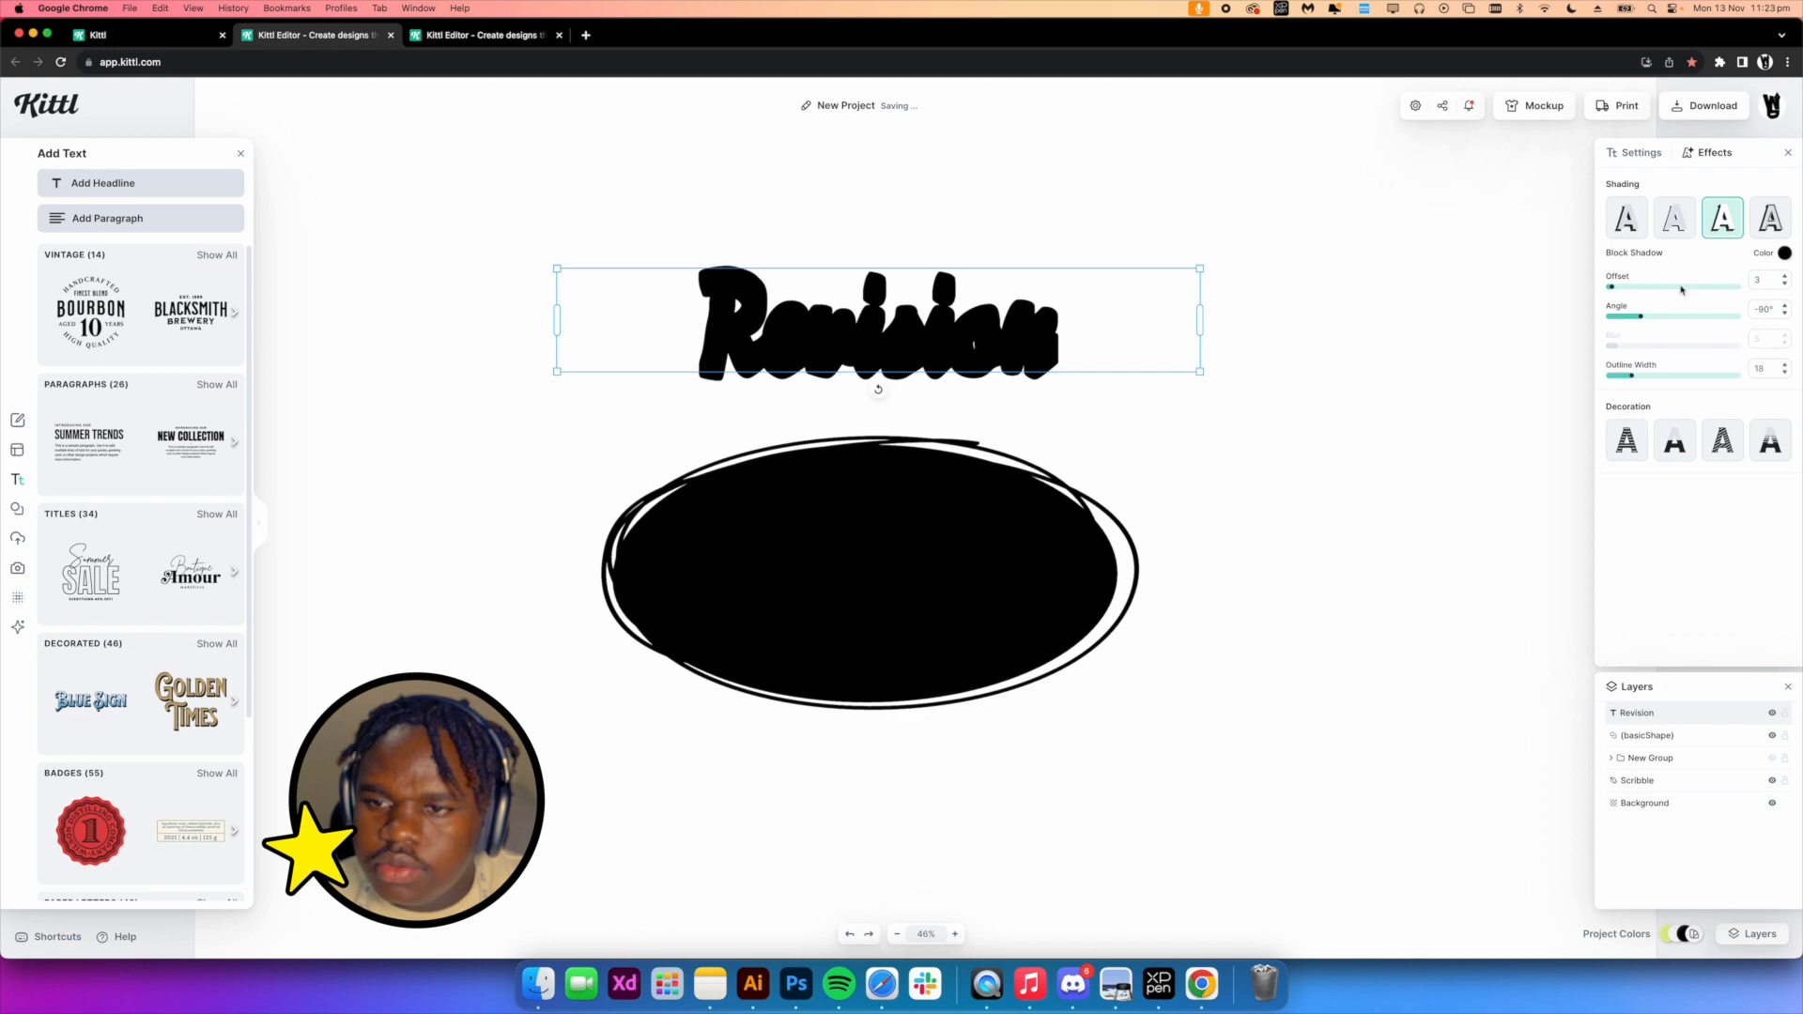
{"action": "left_click", "coordinate": [1635, 153]}
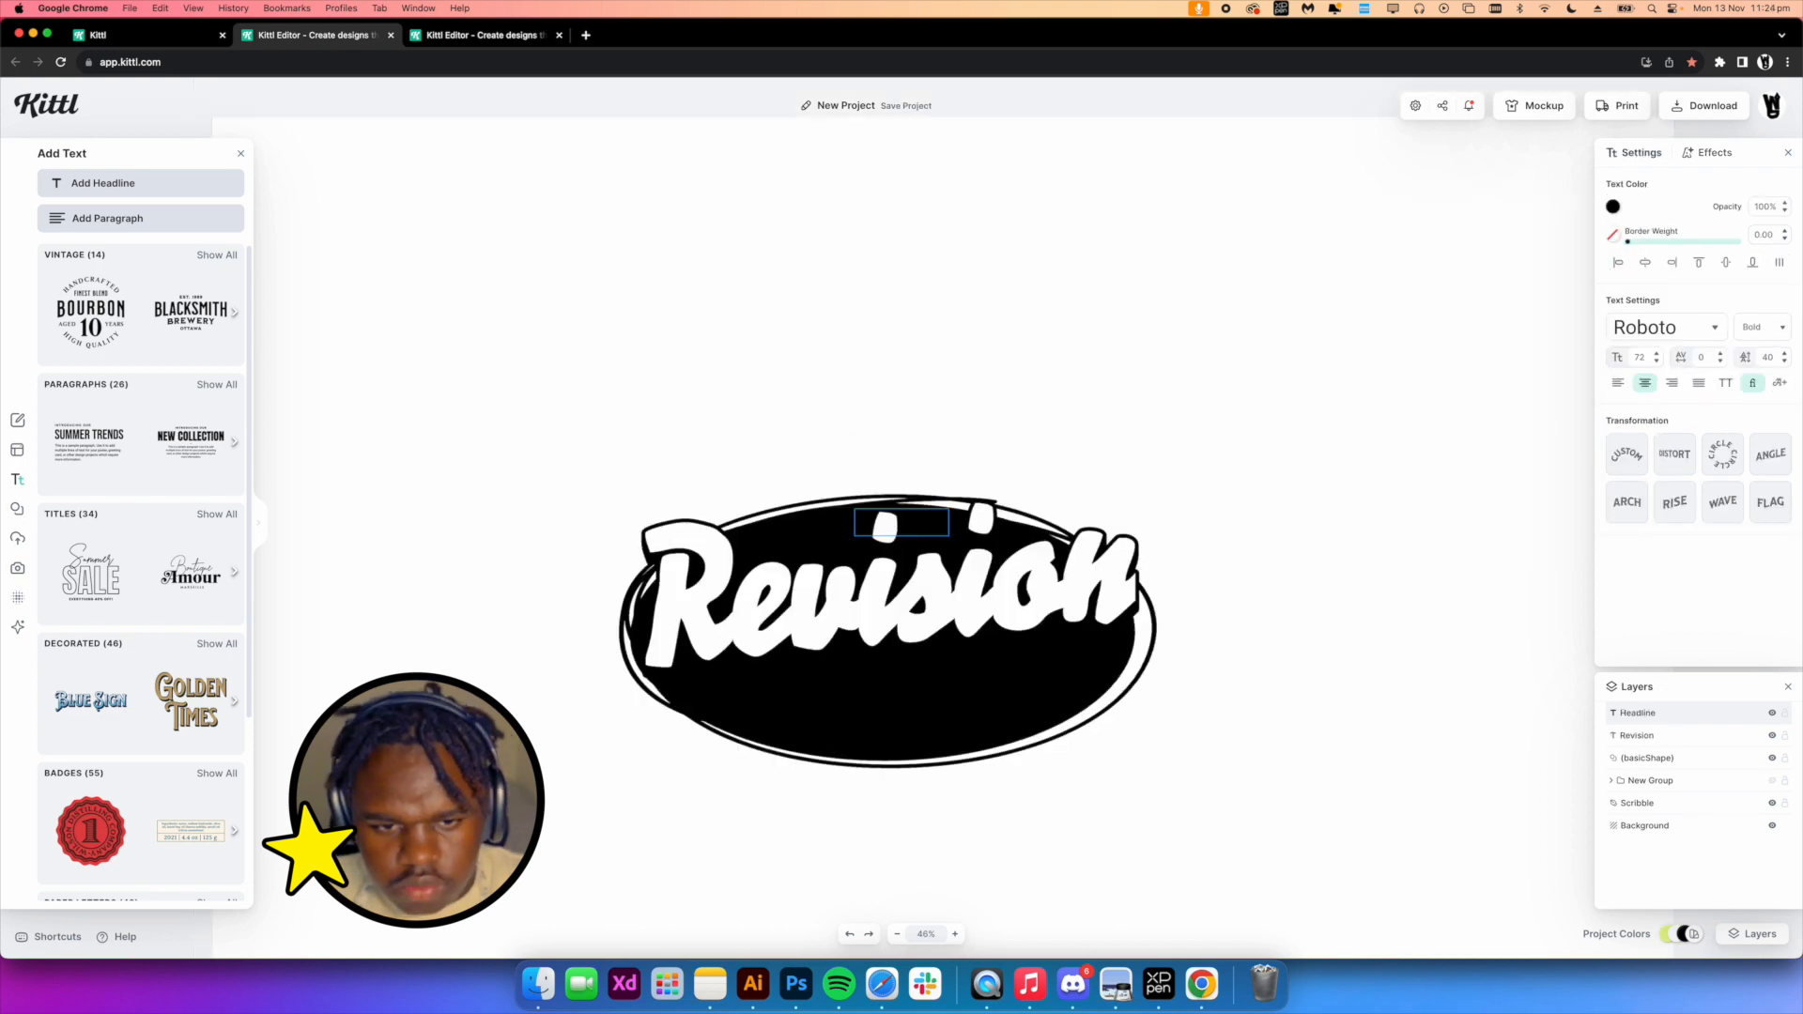
Add an angled 1800 headline above the Hellstar text on the black ellipse
{"action": "left_click", "coordinate": [999, 457]}
{"action": "left_click", "coordinate": [948, 554]}
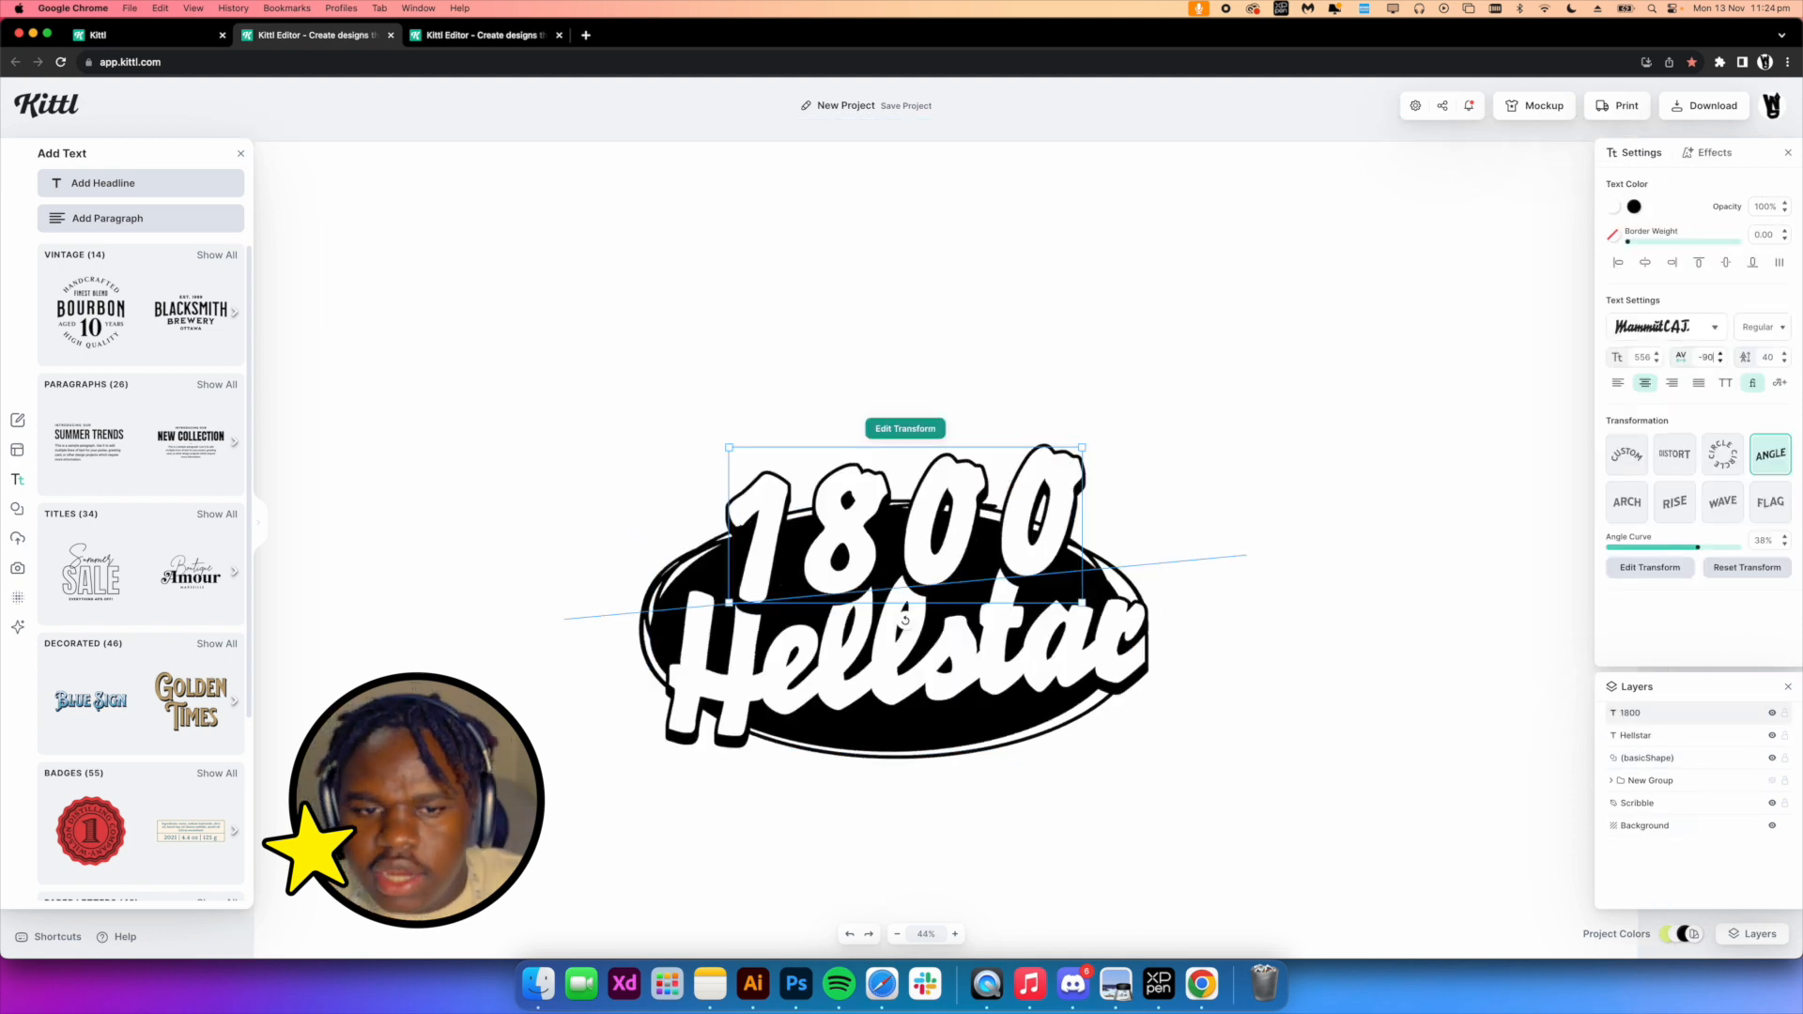
{"action": "key", "text": "Return"}
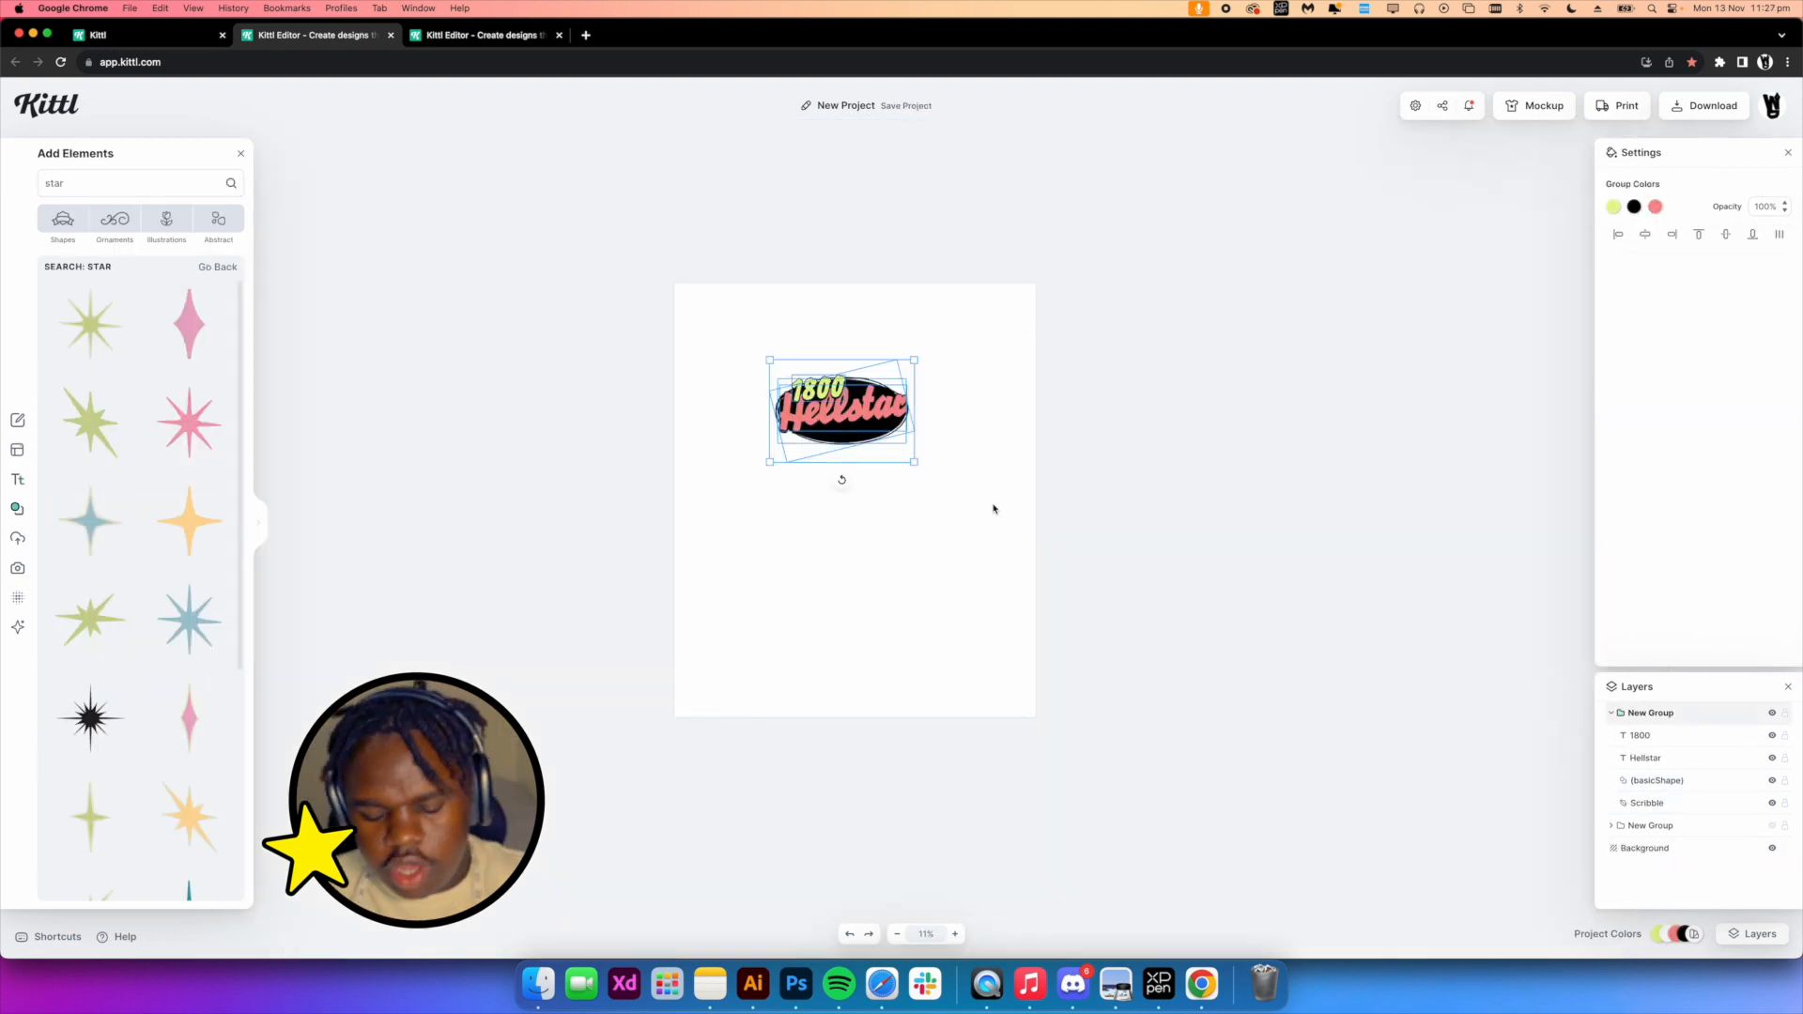
Unhide the Jesus design group and move the 1800 Hellstar badge onto its left side
{"action": "left_click", "coordinate": [994, 517]}
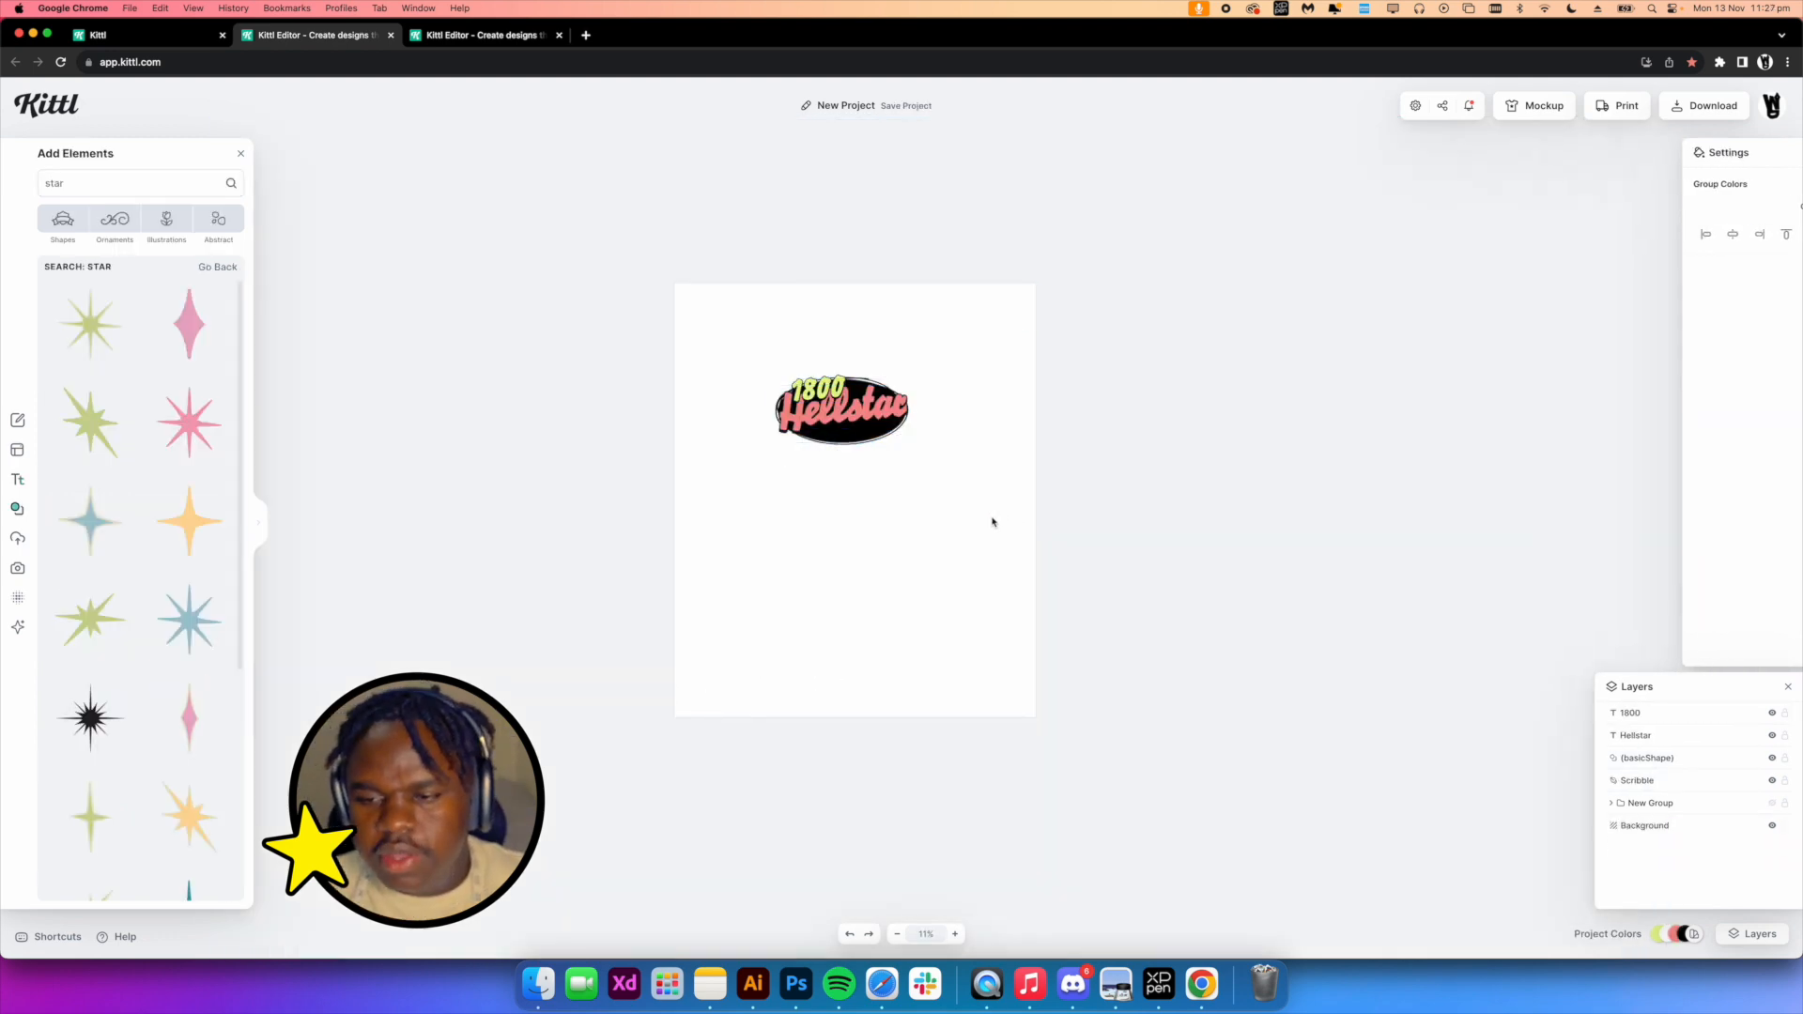
{"action": "left_click", "coordinate": [1772, 804]}
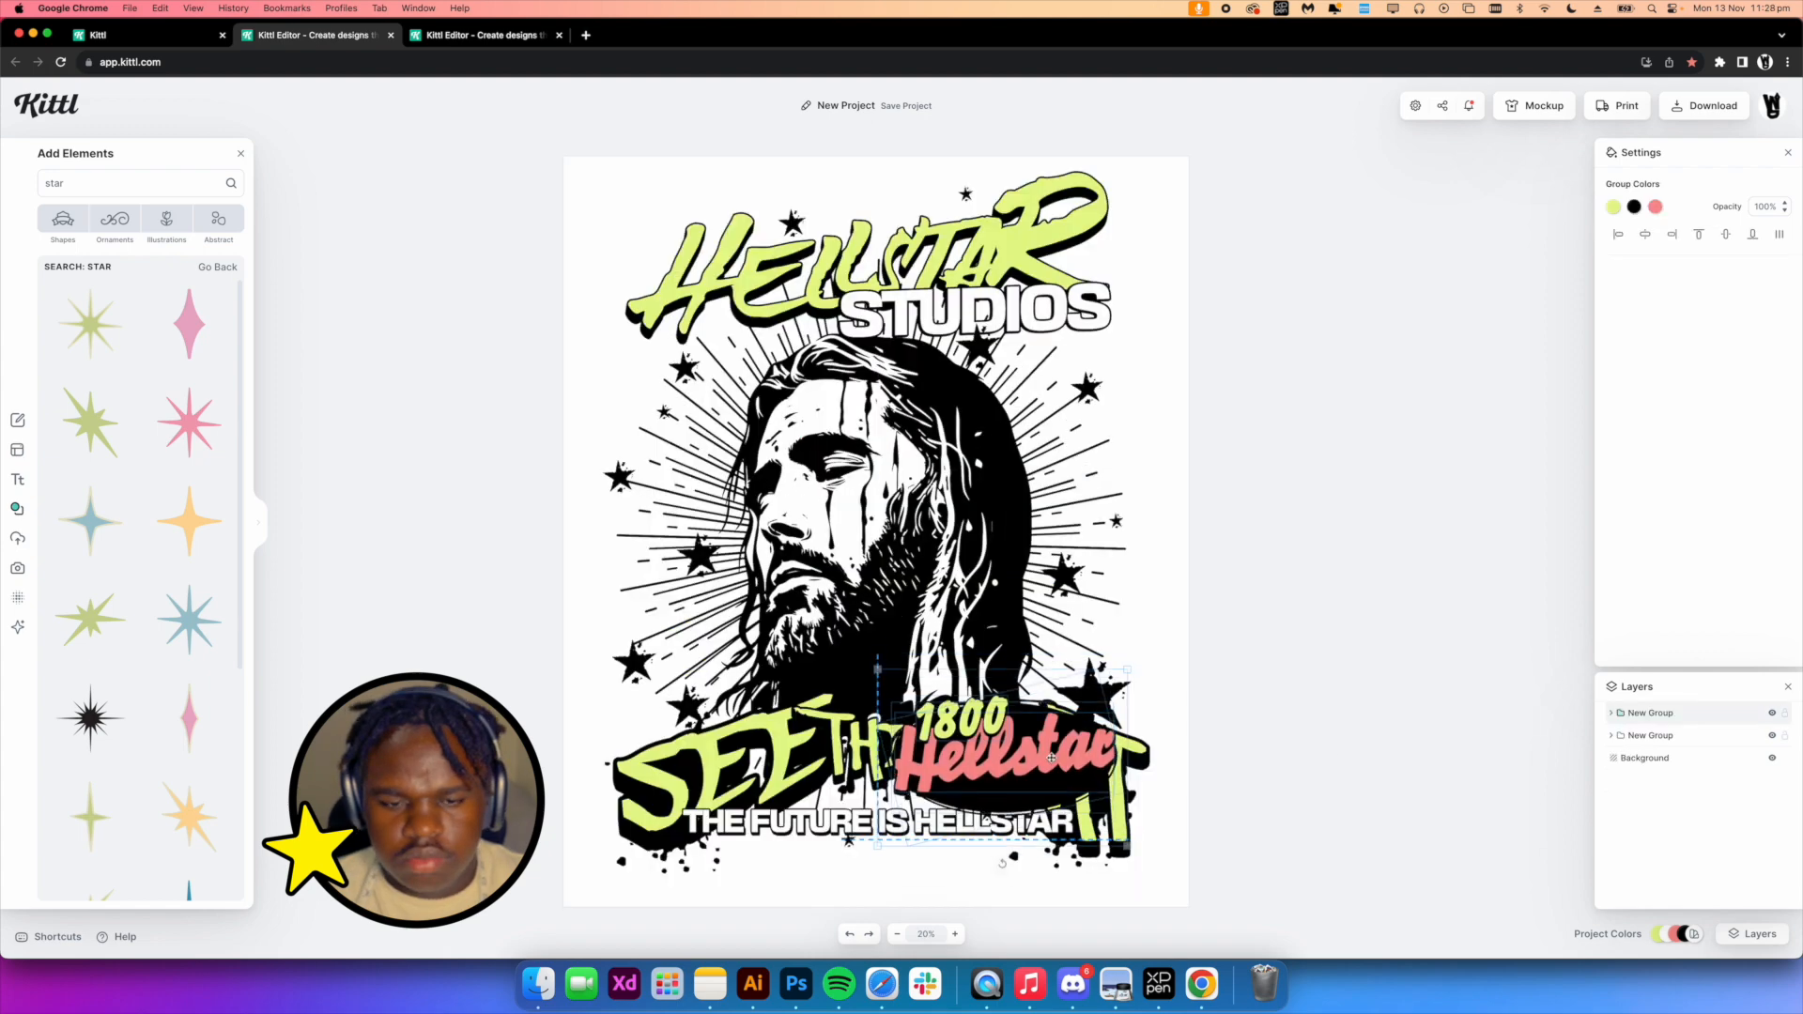
{"action": "left_click_drag", "start_coordinate": [1129, 631], "coordinate": [676, 629]}
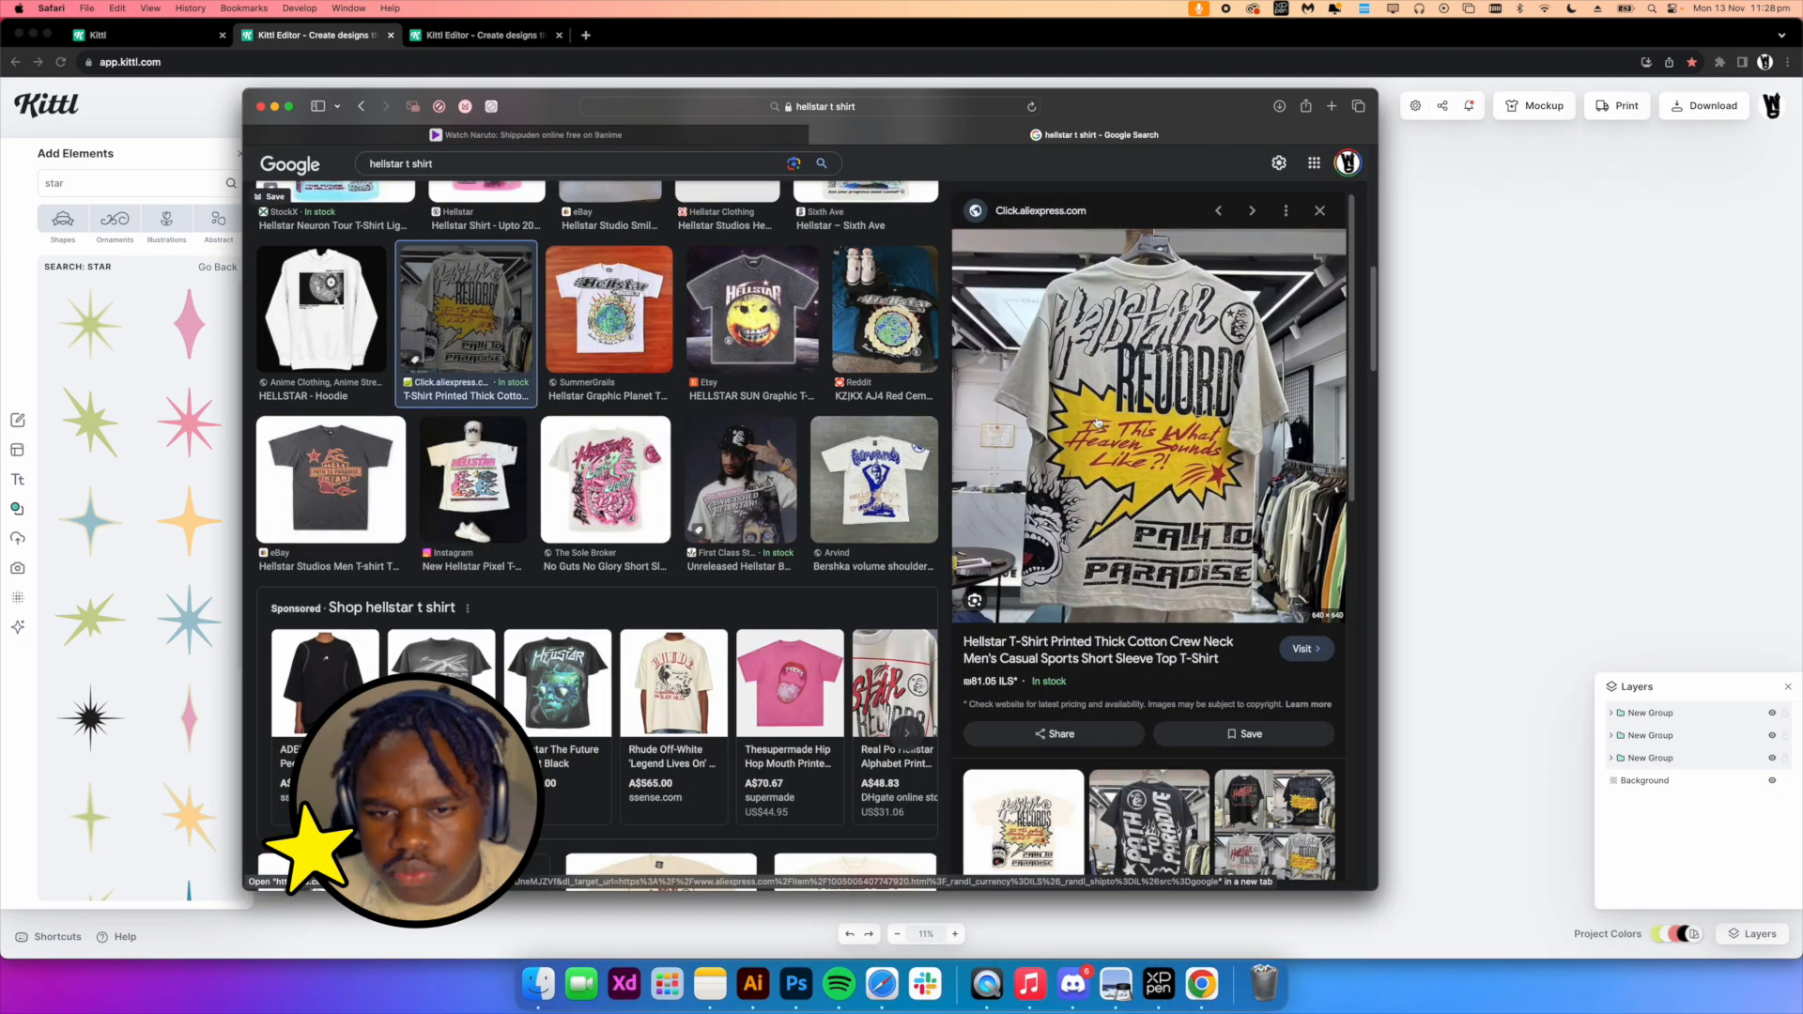
Select all the design elements and group them
{"action": "left_click", "coordinate": [1667, 737]}
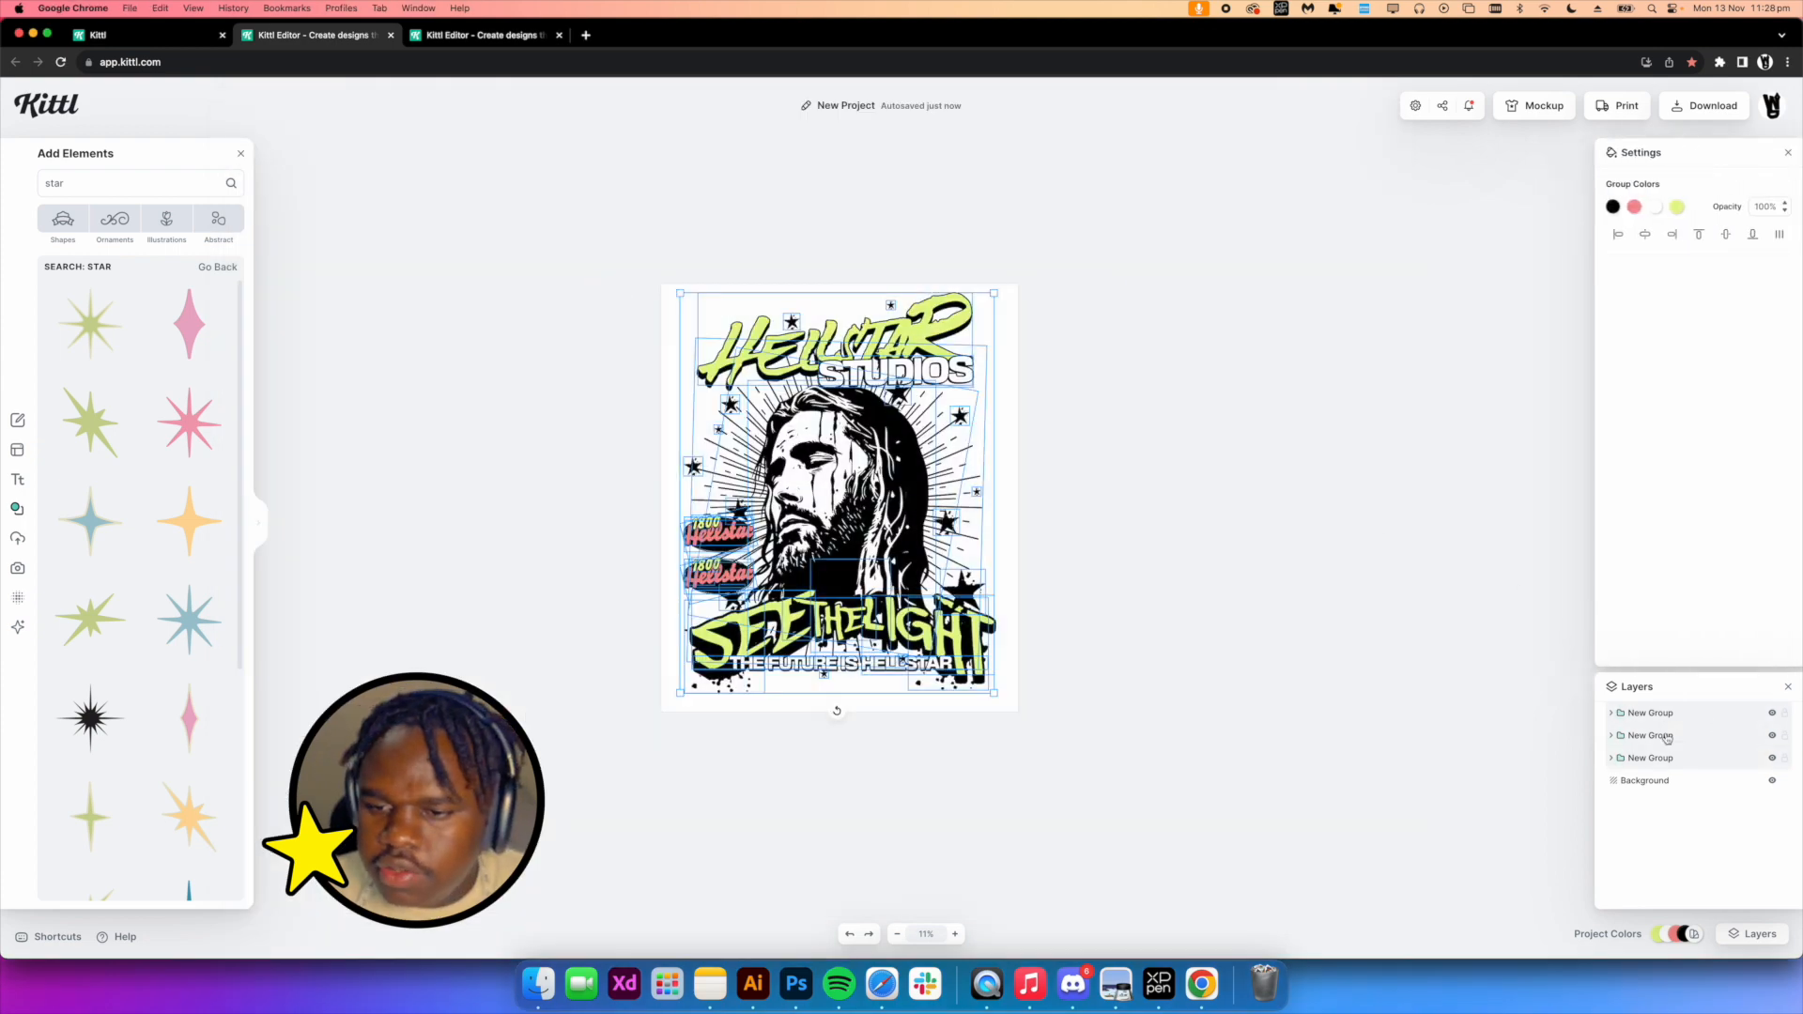
{"action": "left_click_drag", "start_coordinate": [1171, 745], "coordinate": [623, 290]}
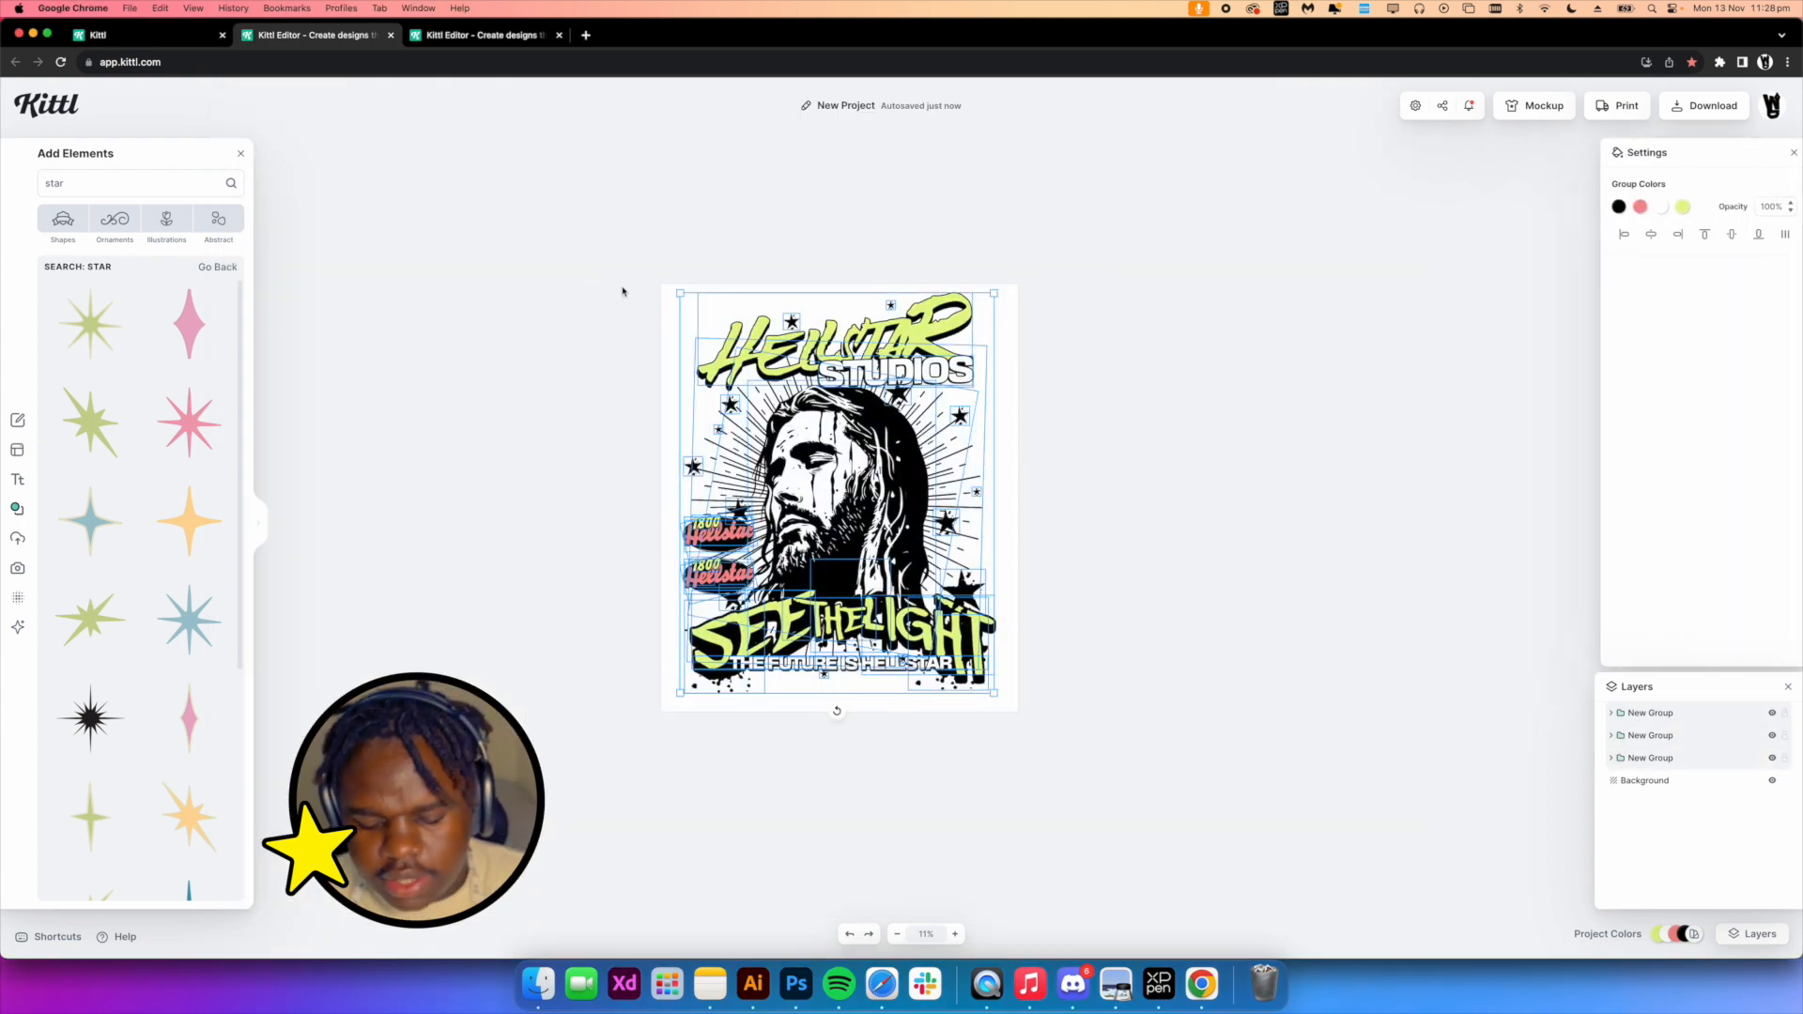
{"action": "key", "text": "super+g"}
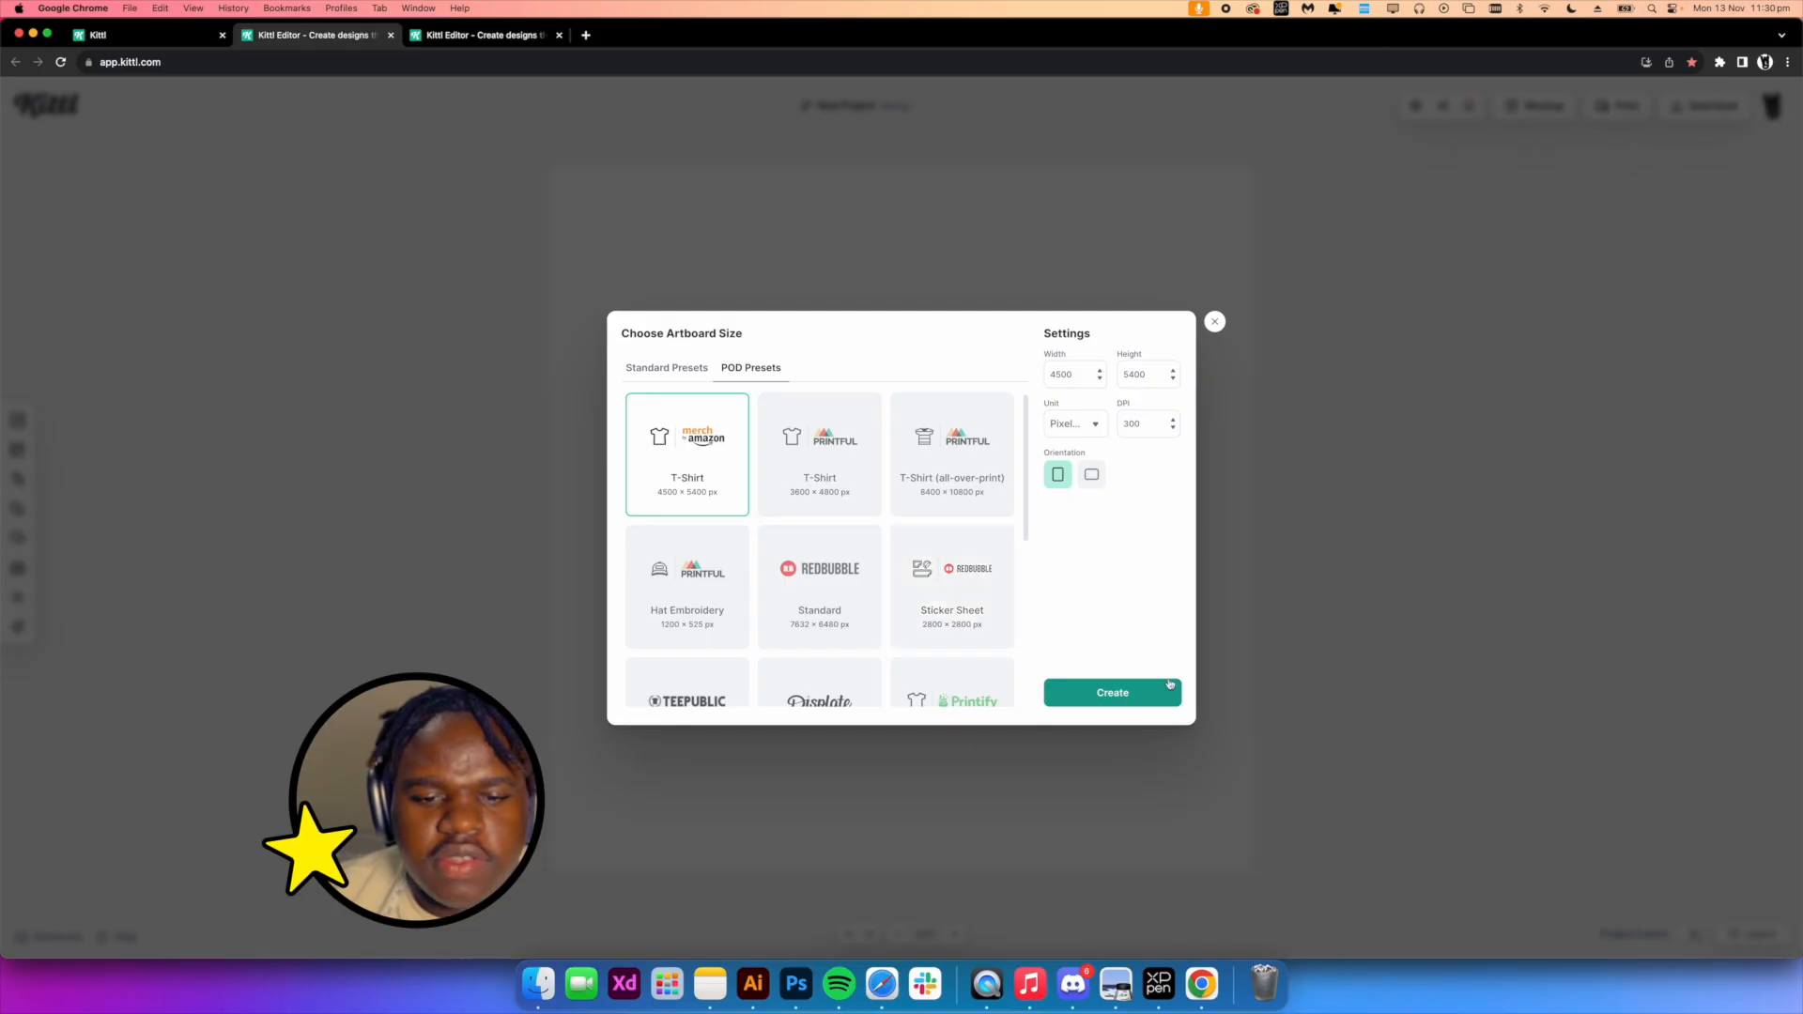
Open the elements library in the new design and browse to the Happy Easter illustration collection
{"action": "left_click", "coordinate": [1148, 697]}
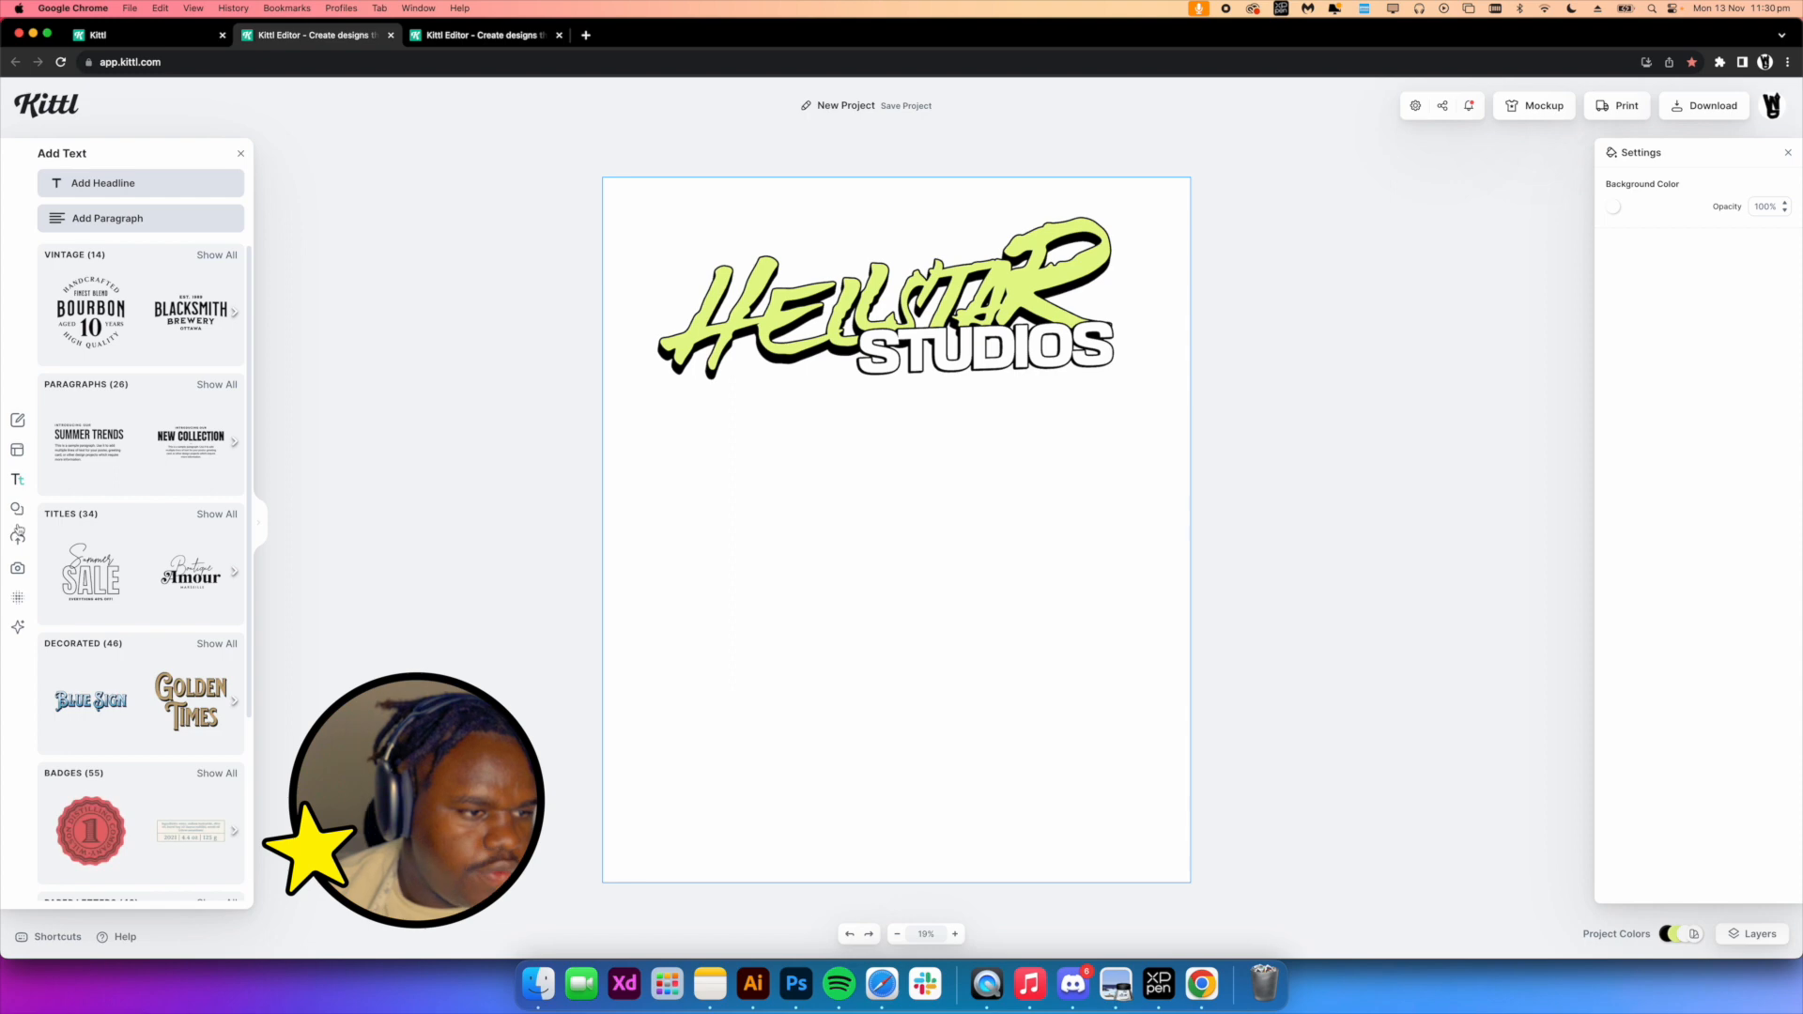
{"action": "left_click", "coordinate": [22, 541]}
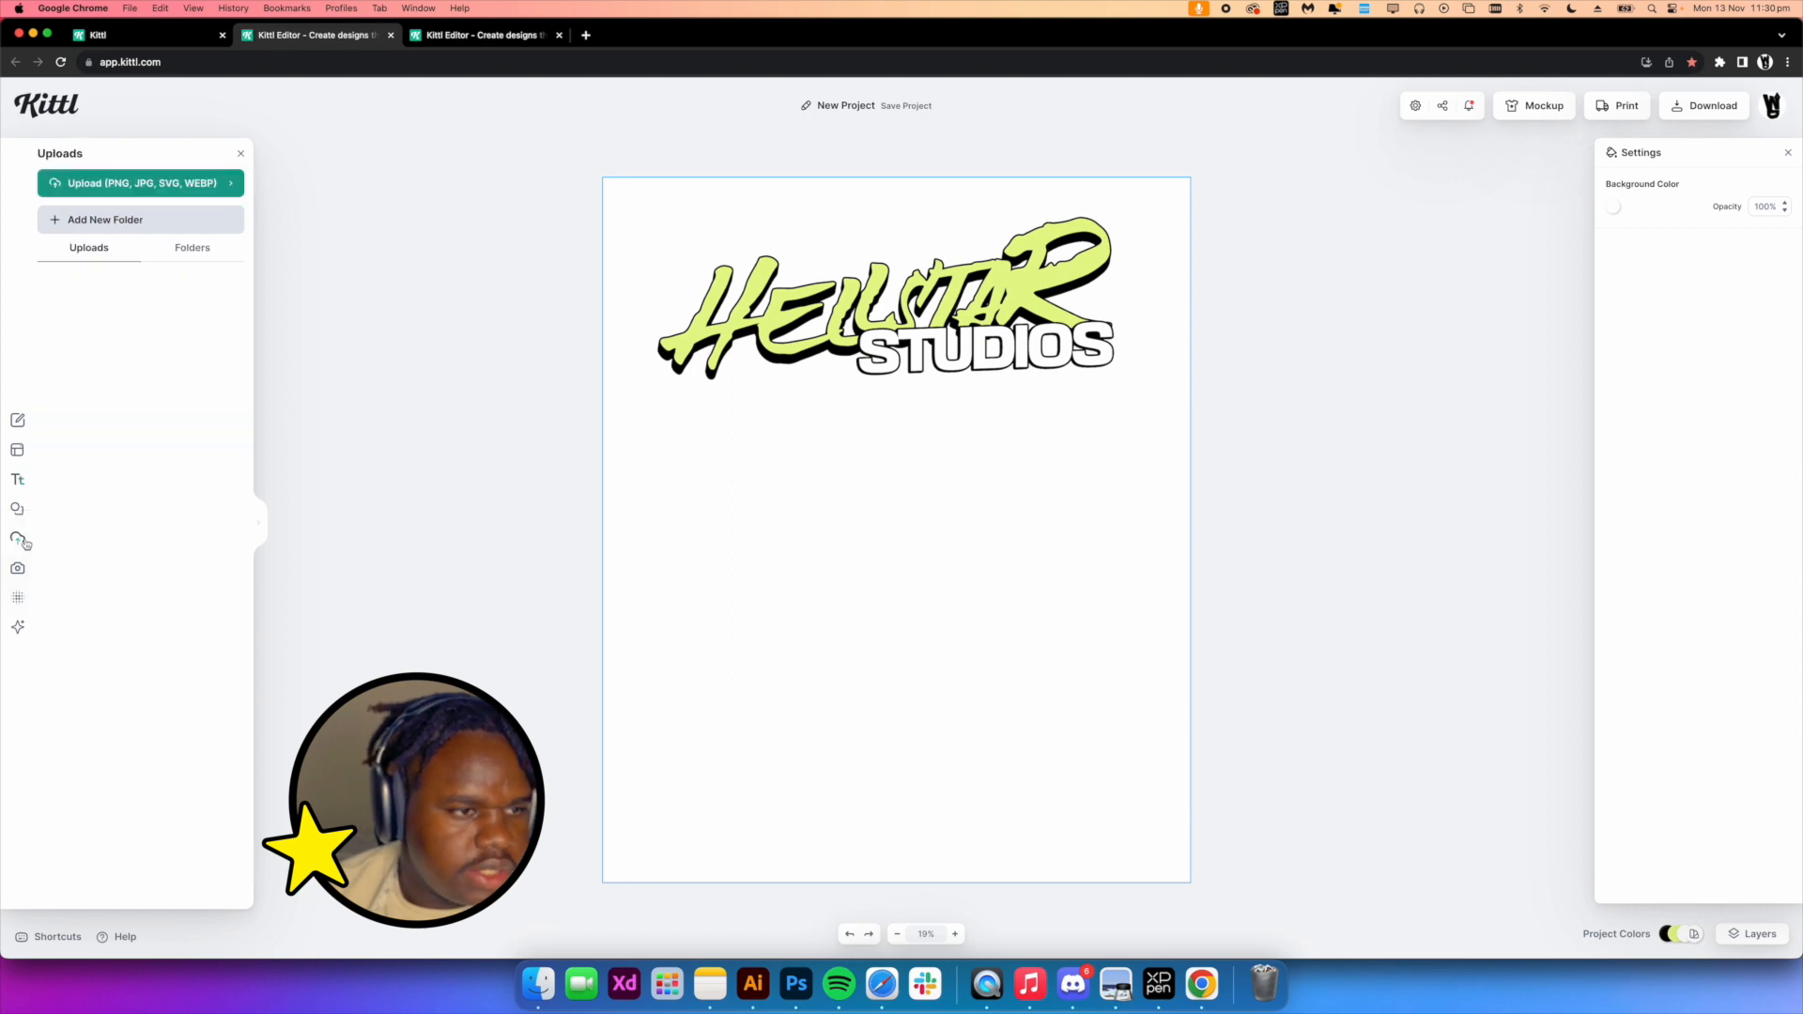
{"action": "left_click", "coordinate": [17, 508]}
{"action": "scroll", "coordinate": [215, 615], "scroll_direction": "down", "scroll_amount": 10}
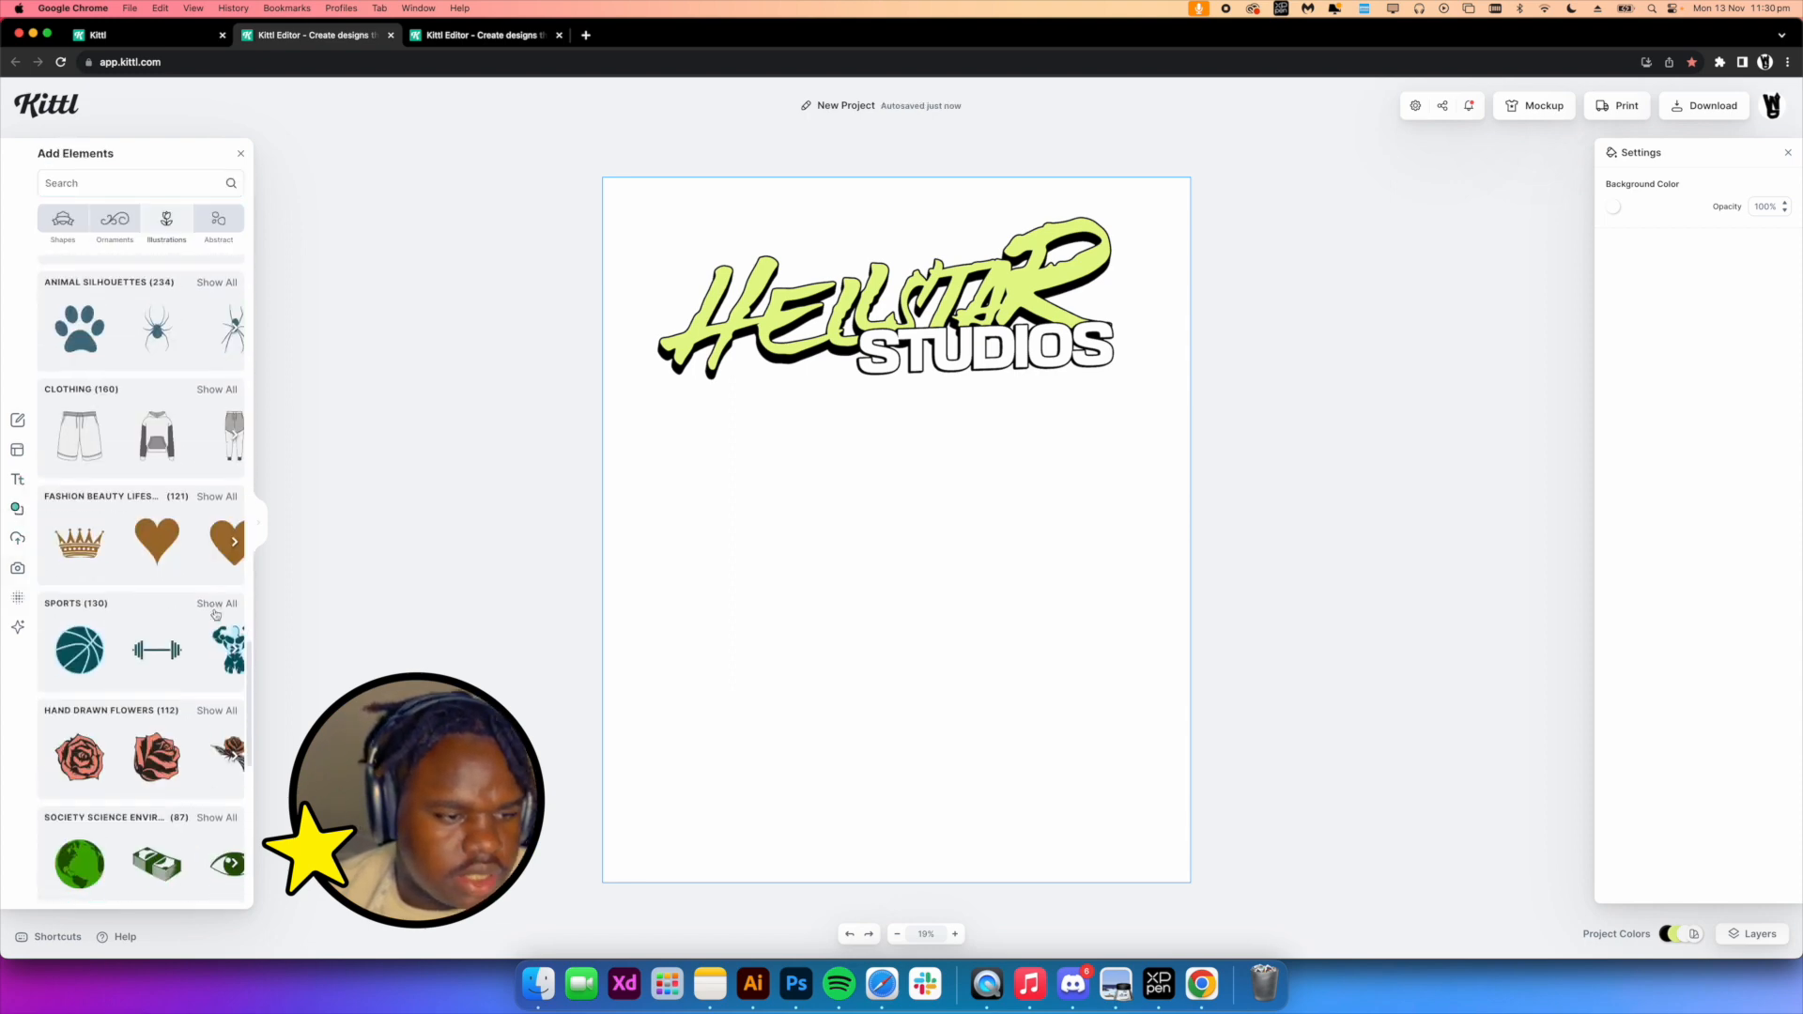
{"action": "scroll", "coordinate": [215, 615], "scroll_direction": "down", "scroll_amount": 8}
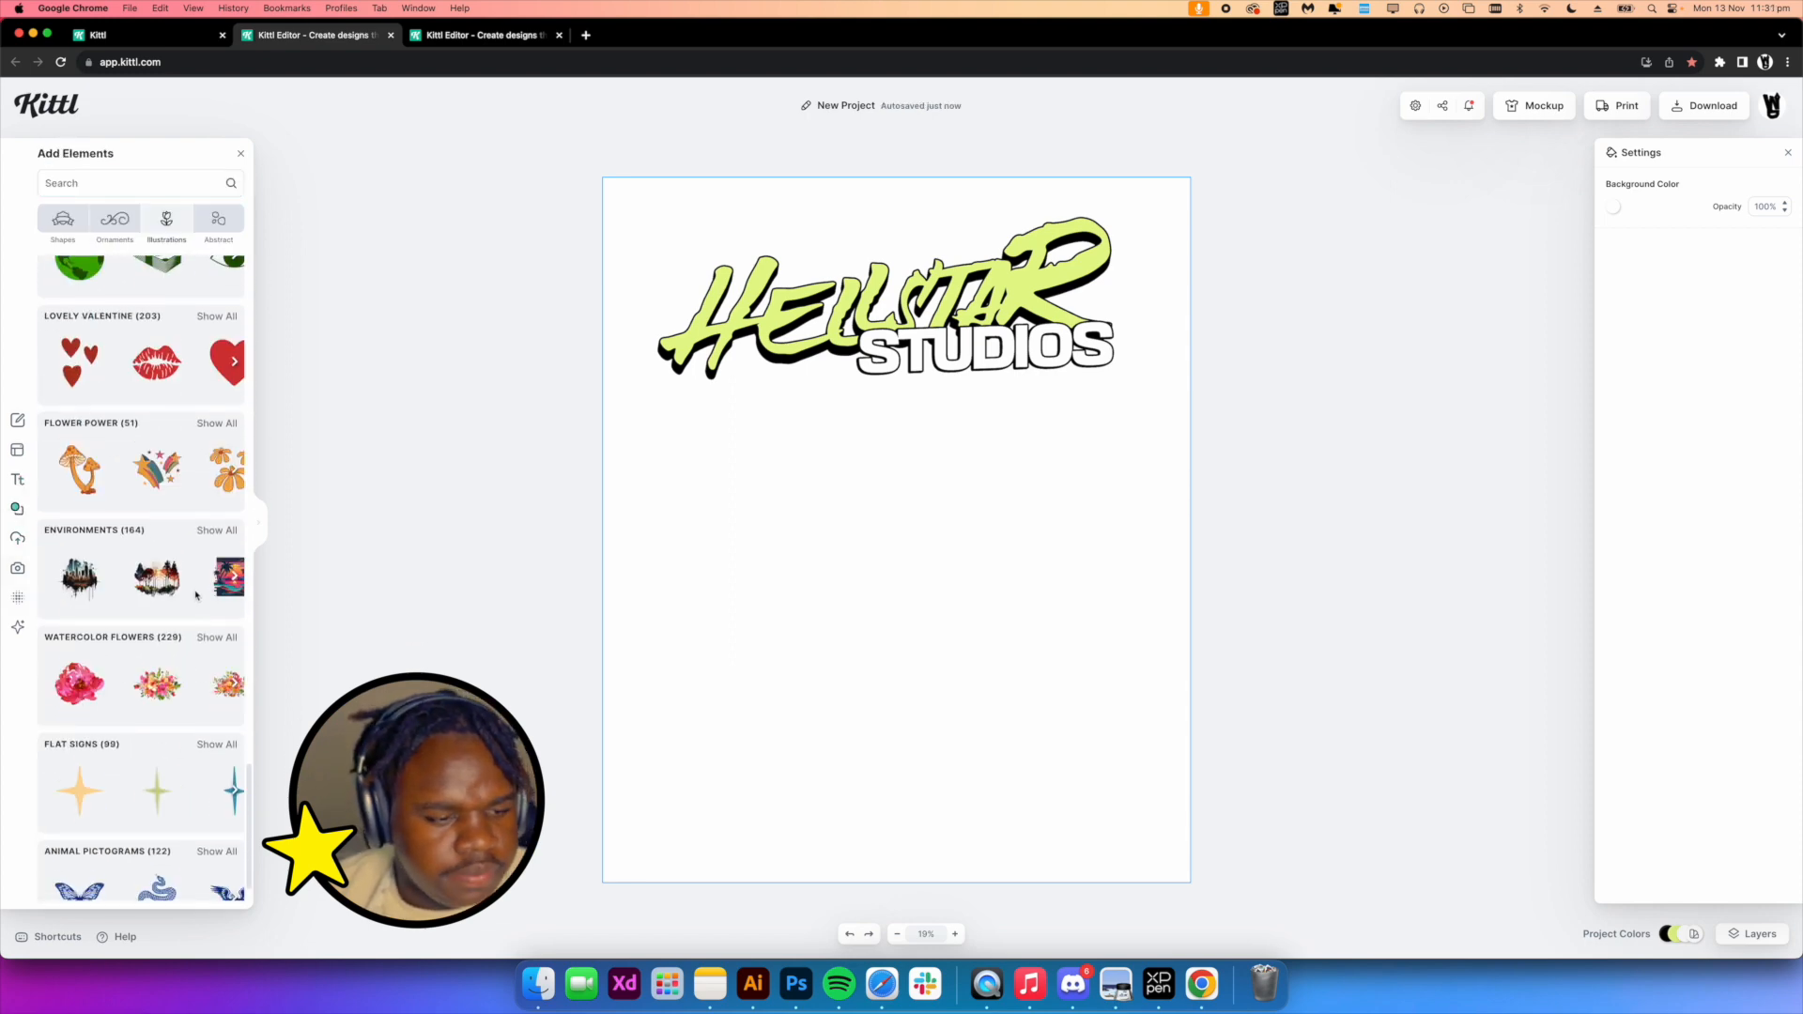
{"action": "scroll", "coordinate": [195, 594], "scroll_direction": "down", "scroll_amount": 4}
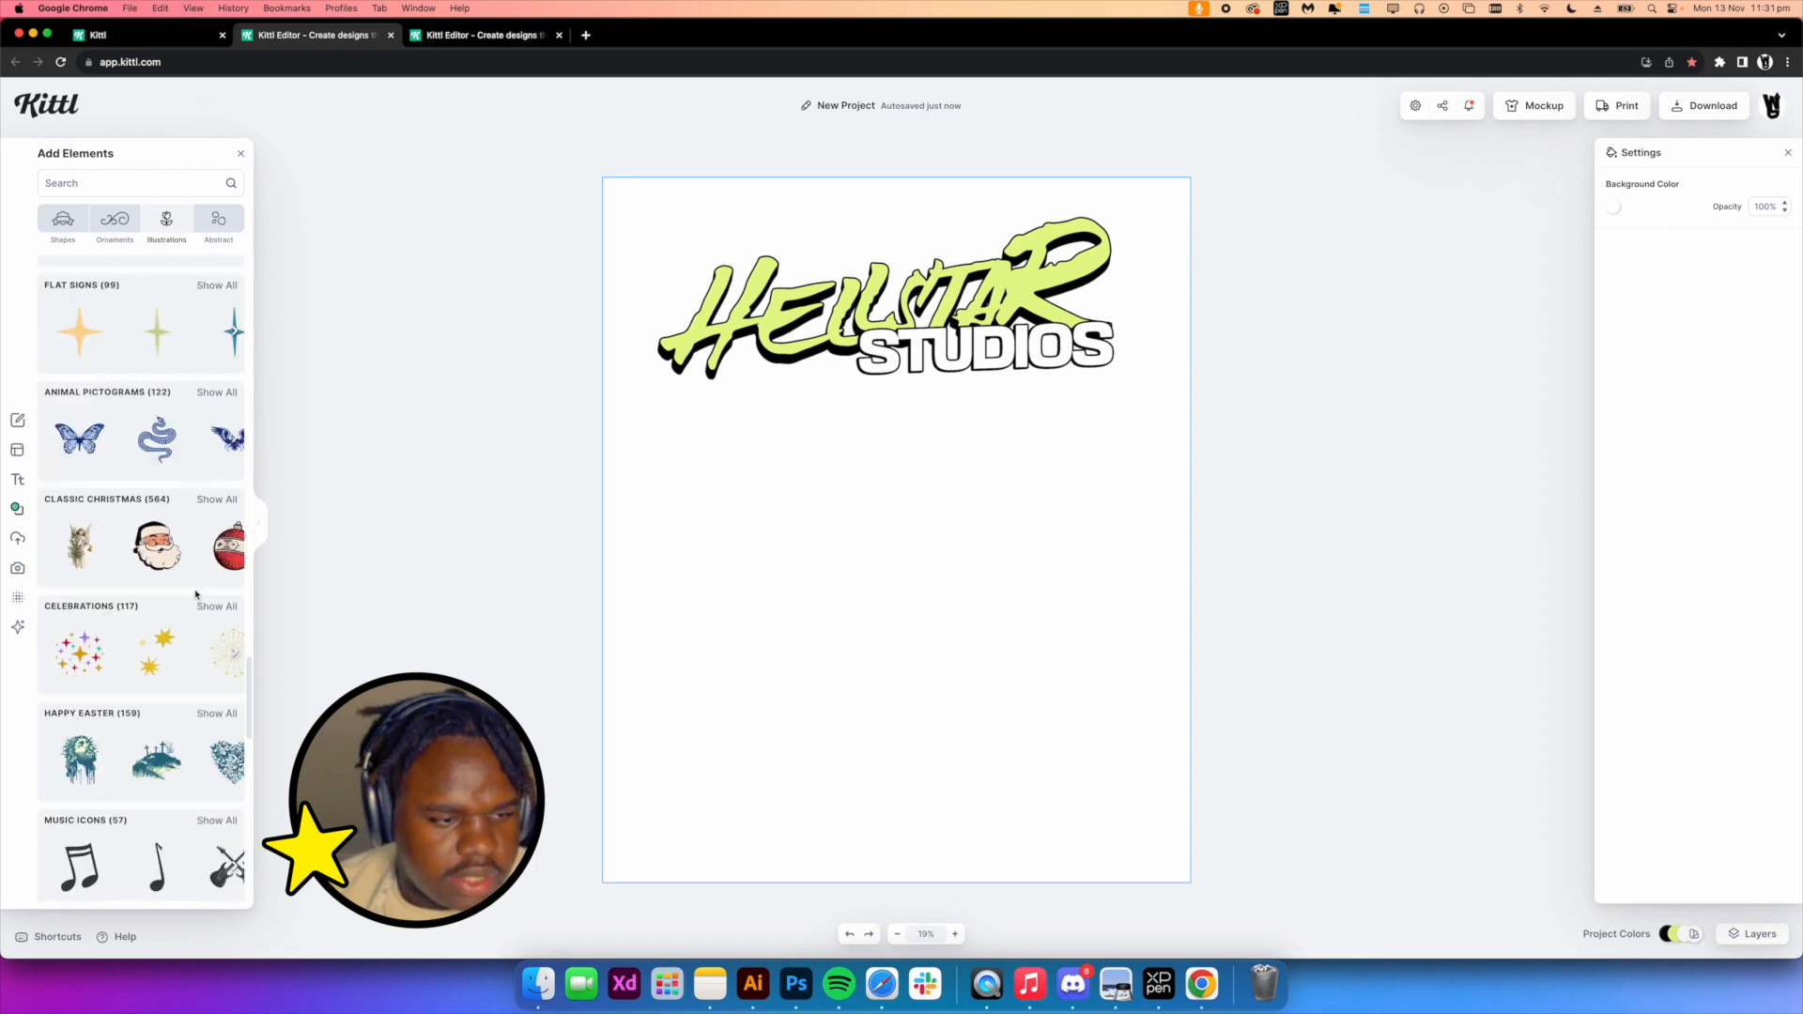
{"action": "left_click", "coordinate": [217, 714]}
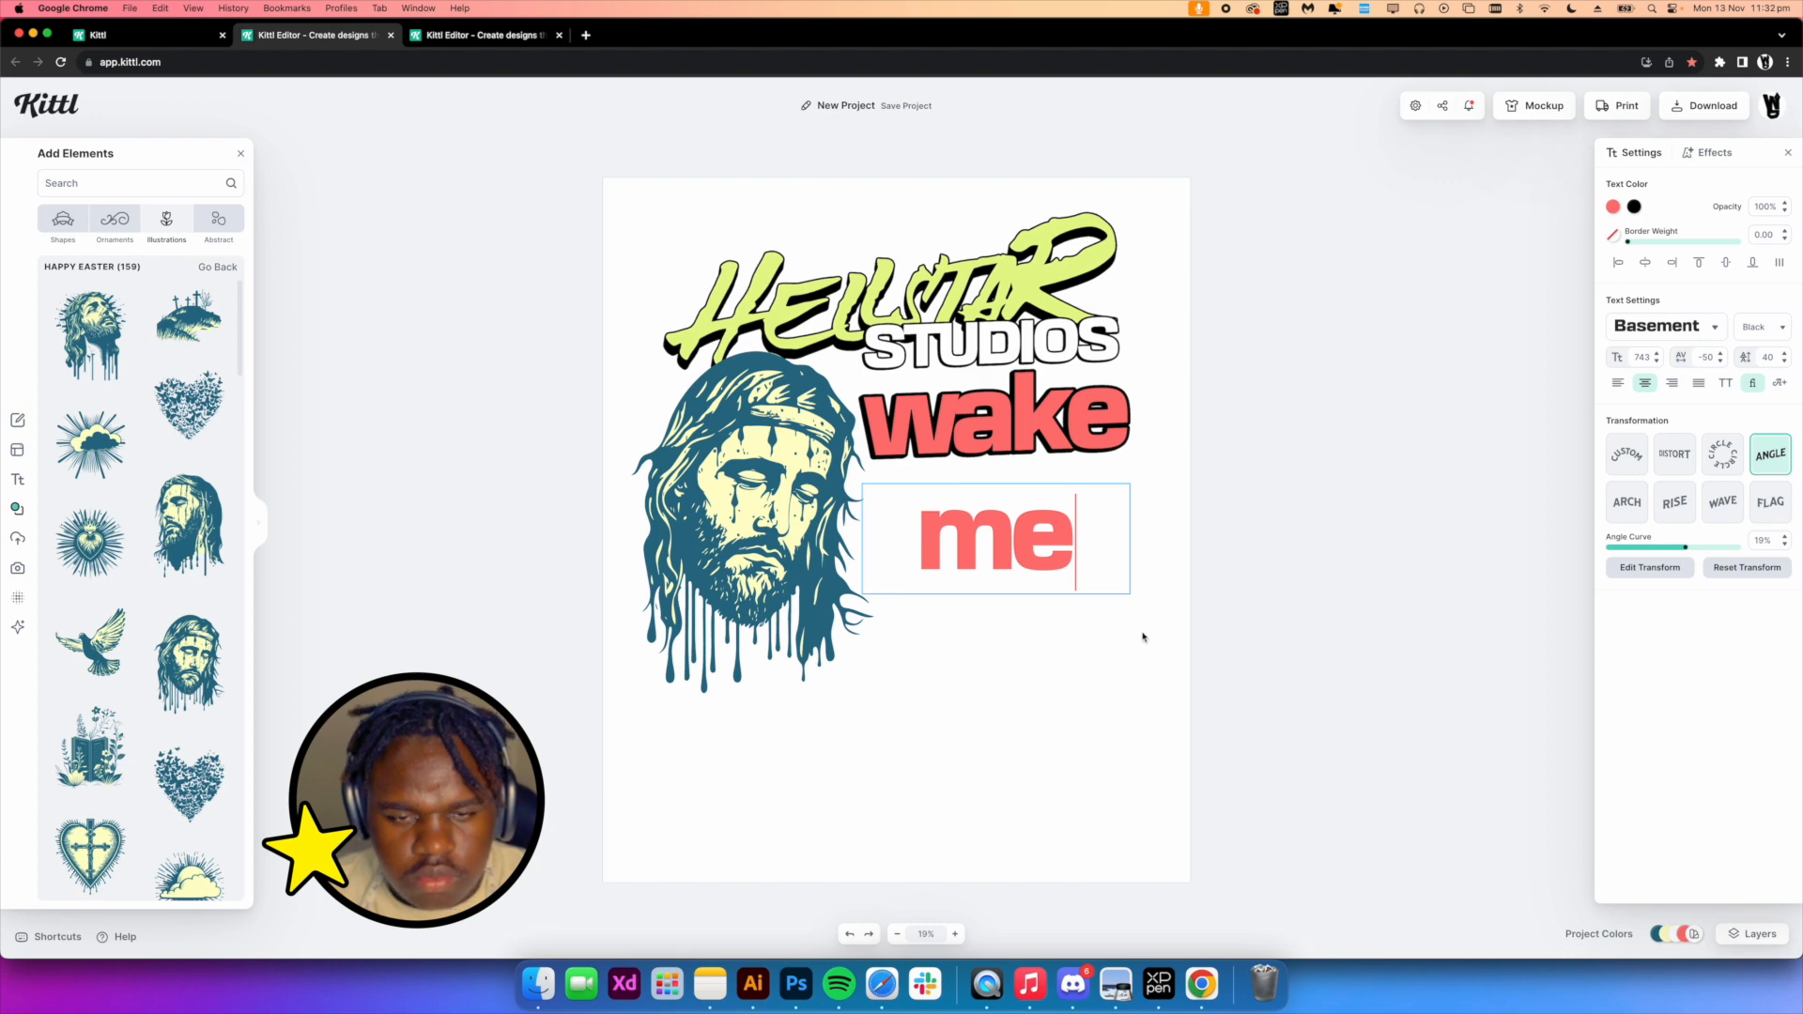
Select the wake headline and open it for text editing
{"action": "left_click", "coordinate": [1014, 448]}
{"action": "left_click", "coordinate": [1162, 510]}
{"action": "scroll", "coordinate": [1041, 469], "scroll_direction": "up", "scroll_amount": 3}
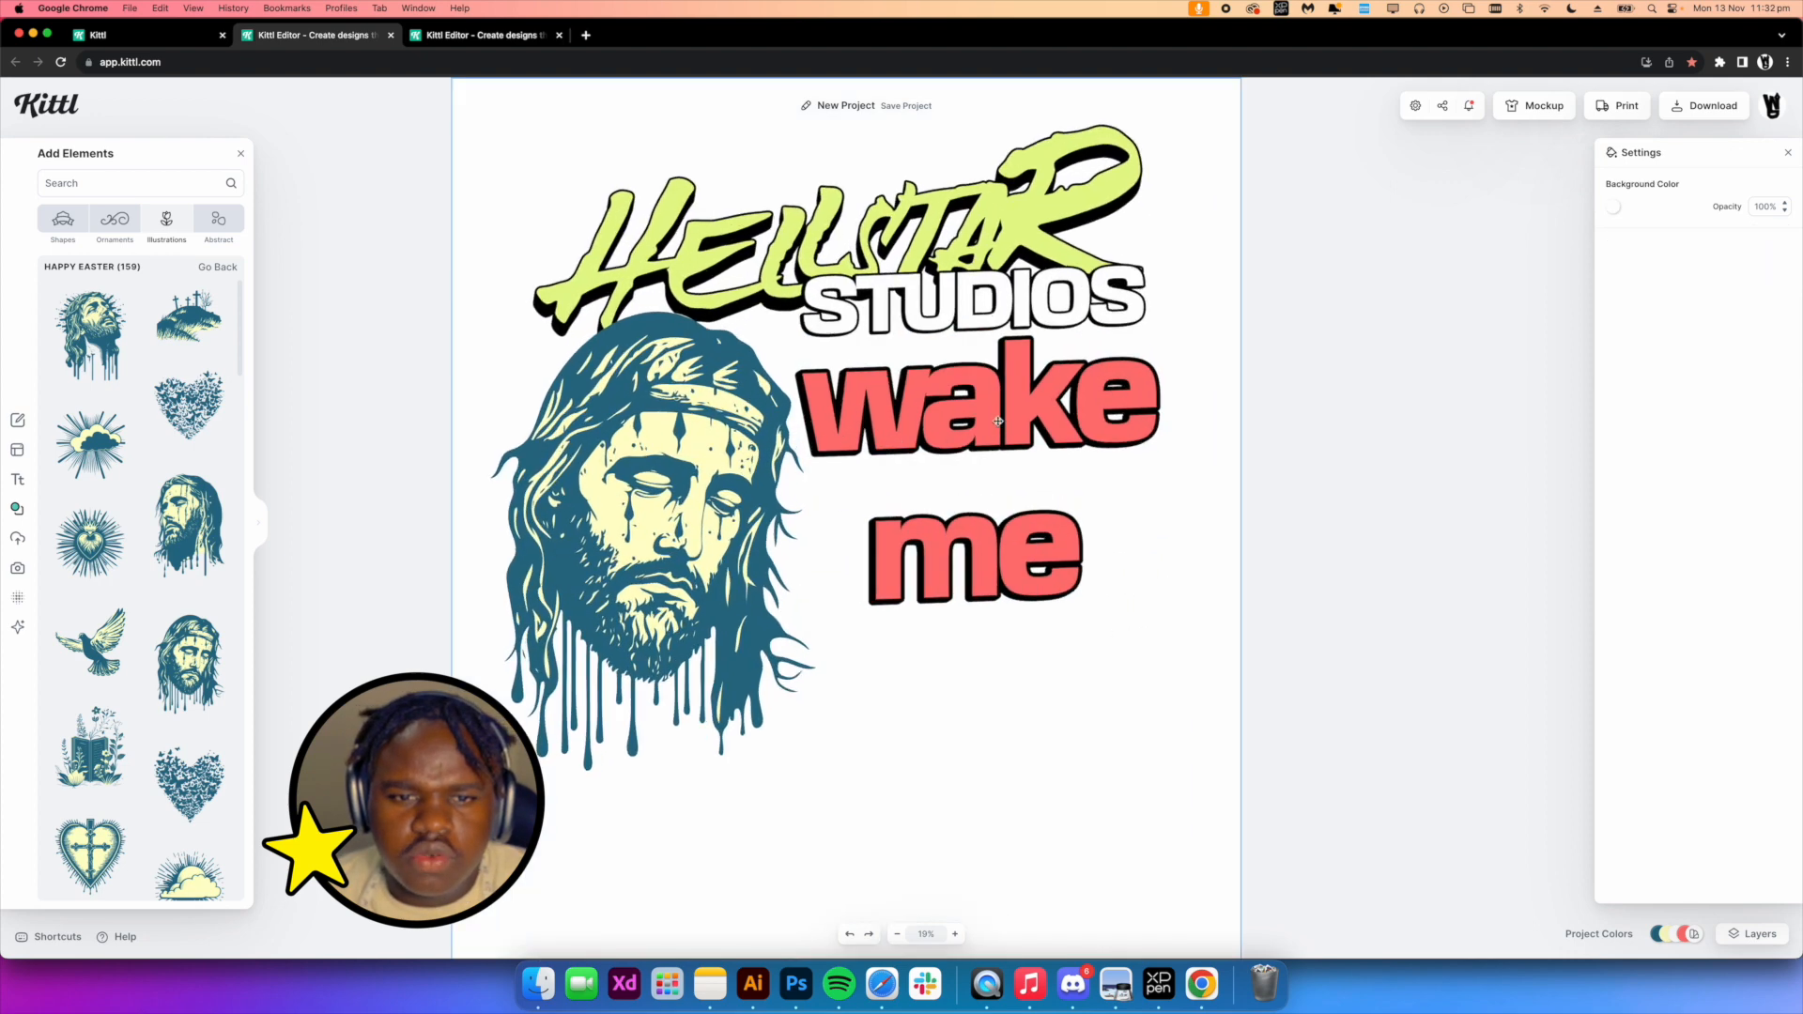
{"action": "double_click", "coordinate": [1034, 461]}
{"action": "left_click", "coordinate": [1047, 433]}
{"action": "scroll", "coordinate": [840, 400], "scroll_direction": "down", "scroll_amount": 2}
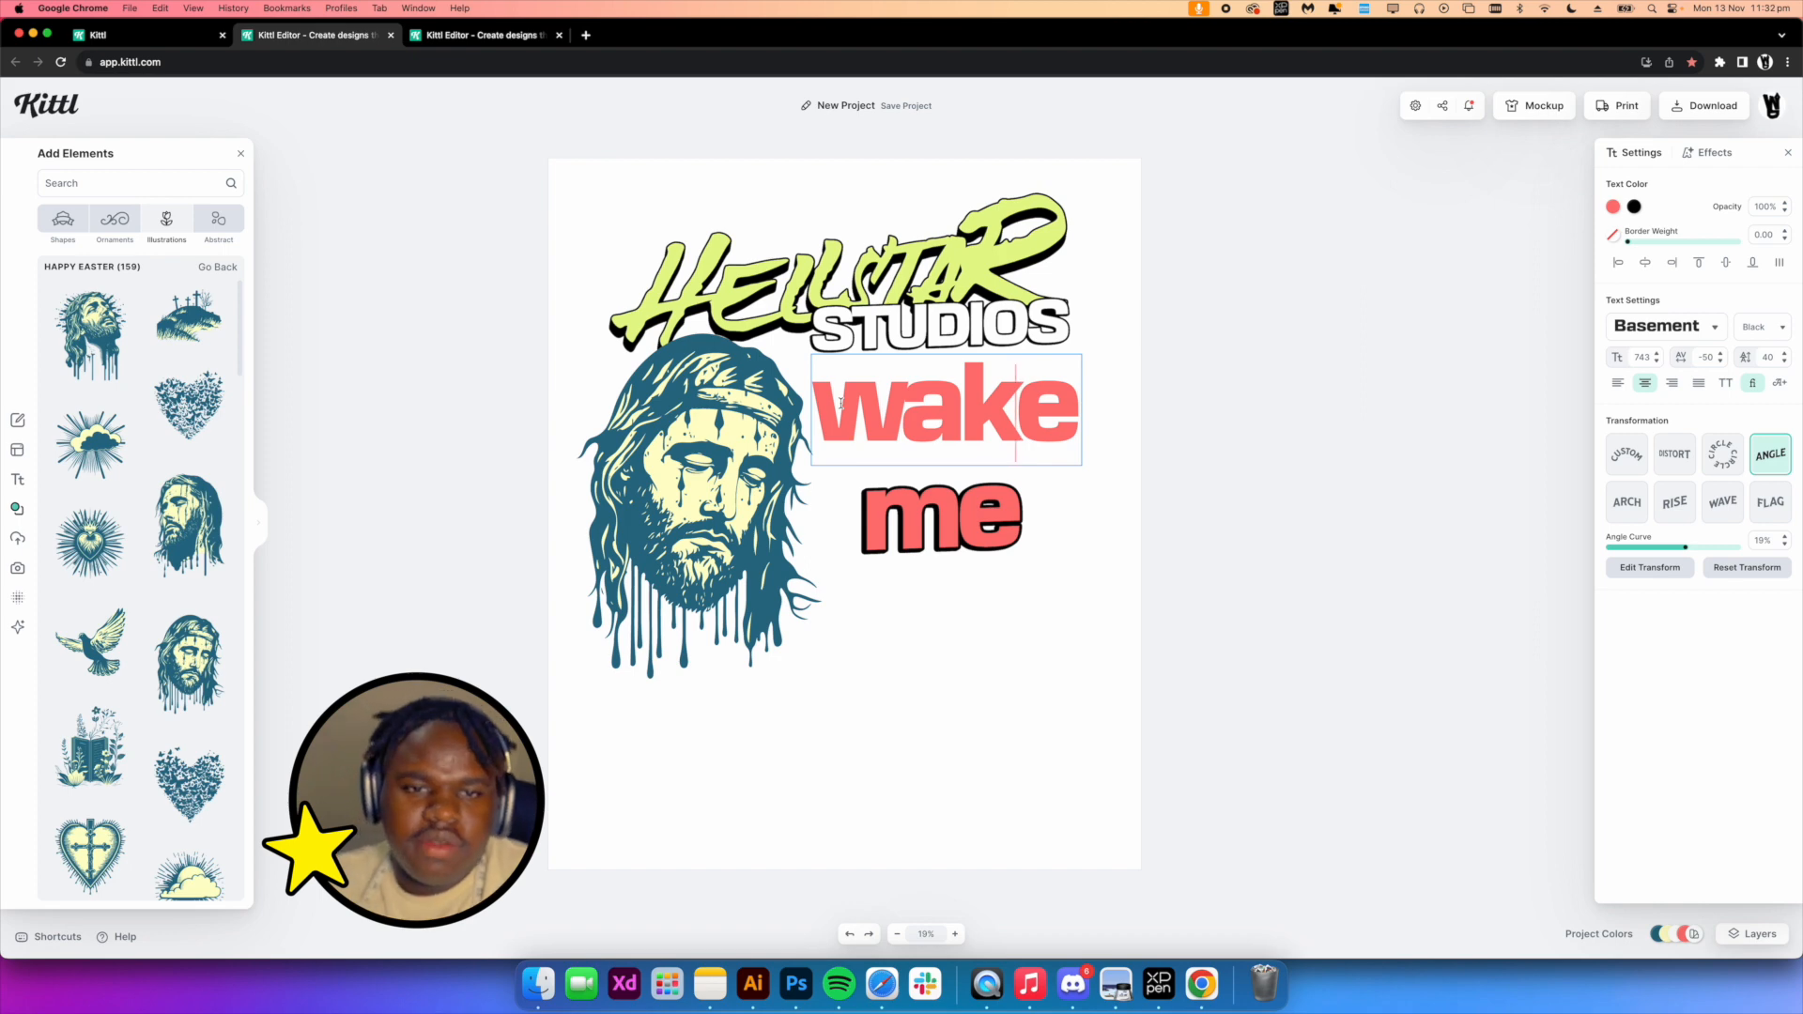
{"action": "key", "text": "Escape"}
Compare the new design with the Jesus ray-burst design in the other editor tab
{"action": "left_click_drag", "start_coordinate": [1163, 729], "coordinate": [552, 266]}
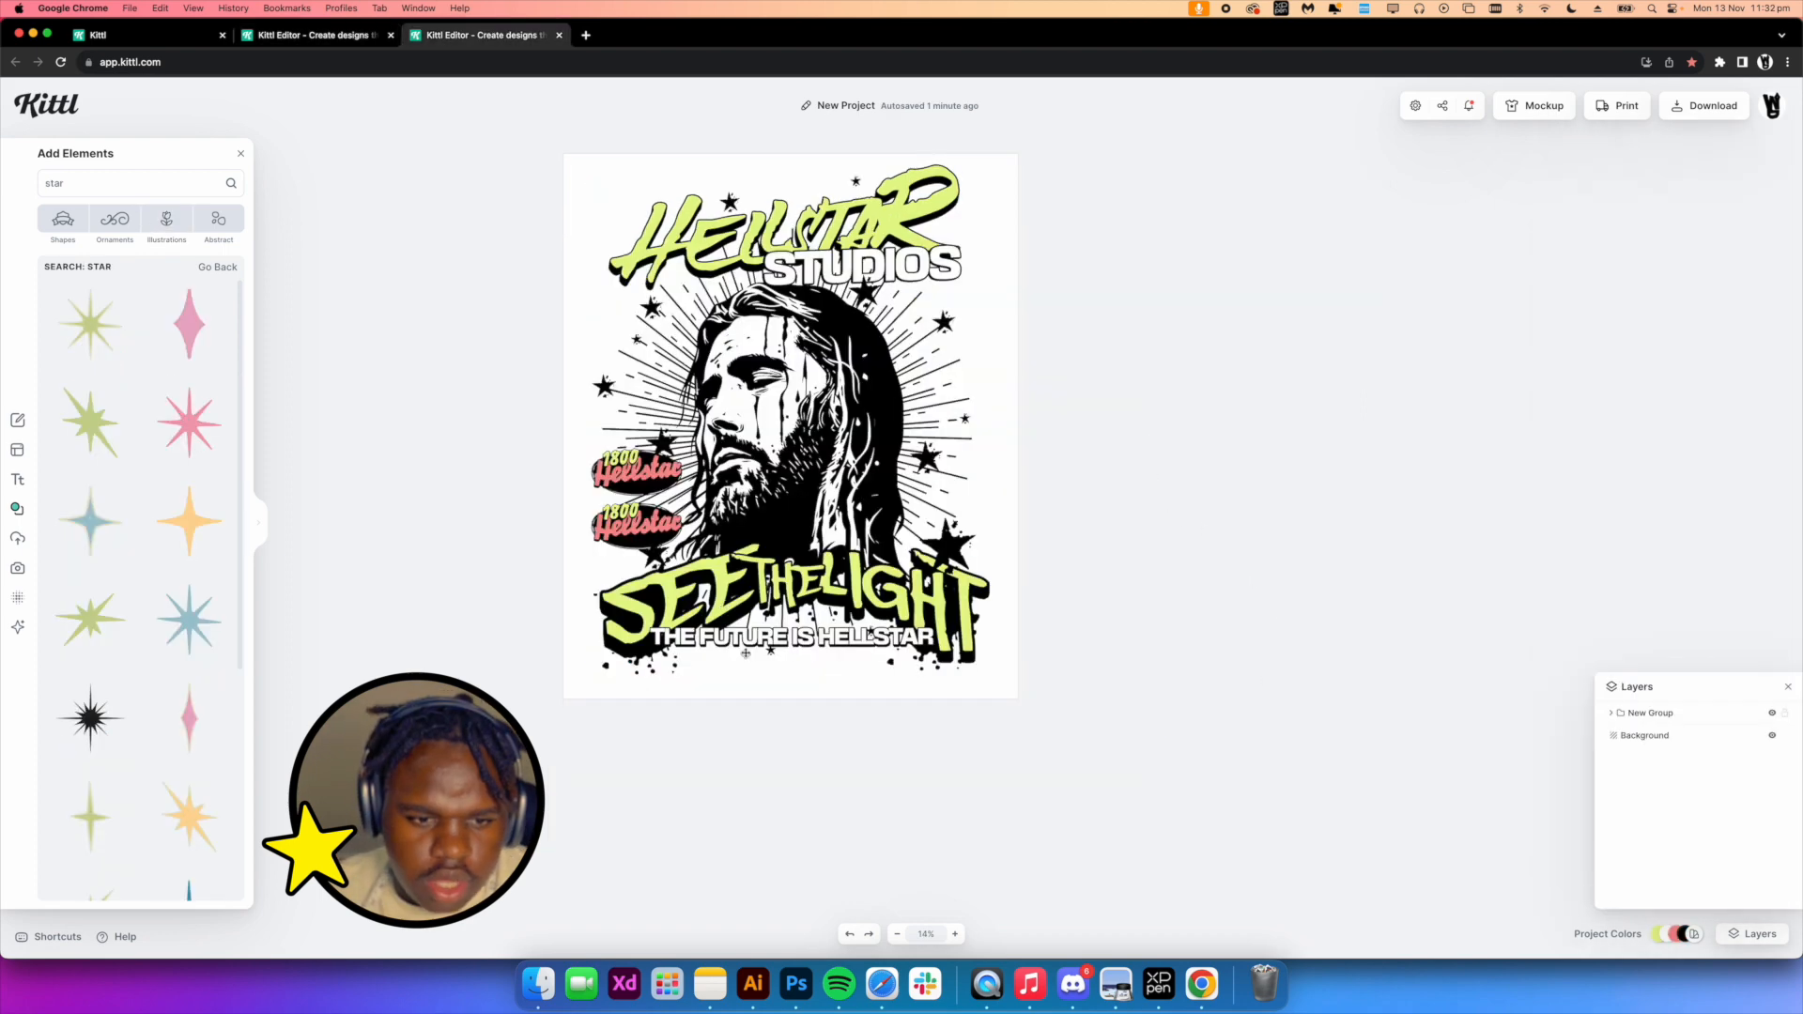
{"action": "scroll", "coordinate": [756, 657], "scroll_direction": "up", "scroll_amount": 3}
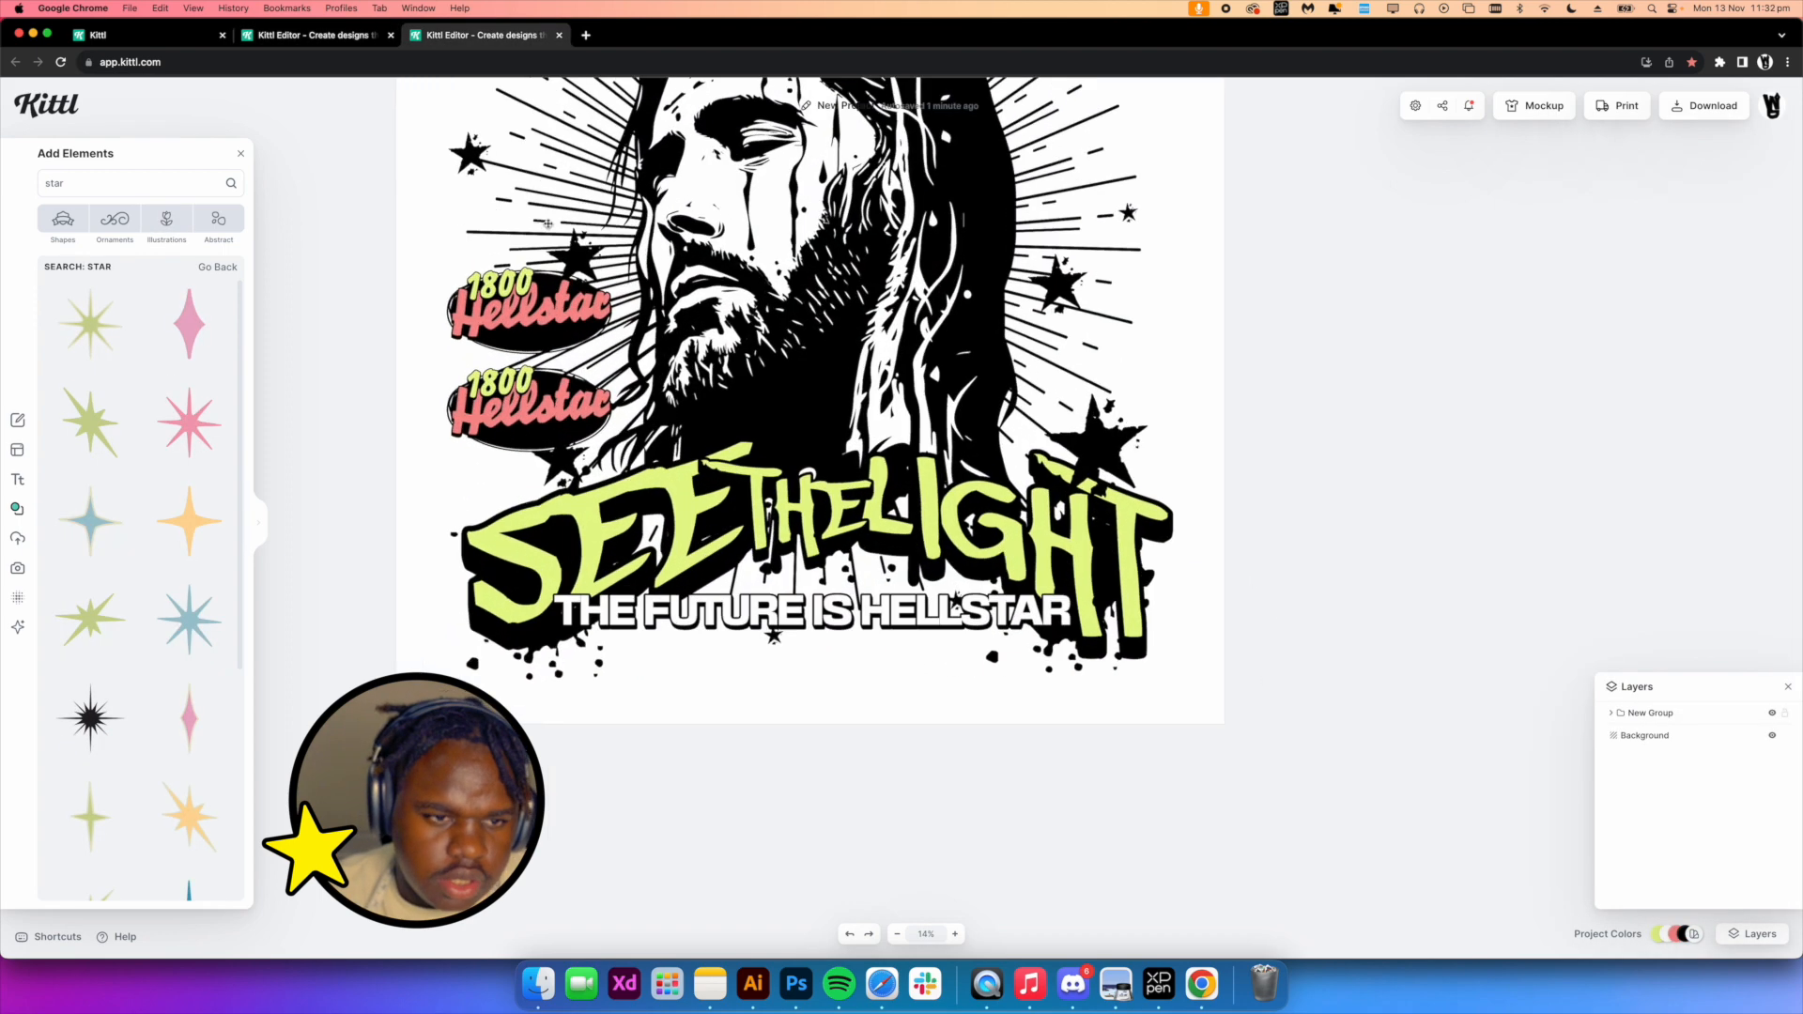
{"action": "left_click", "coordinate": [329, 34]}
Retype the second headline as with
{"action": "type", "text": "with"}
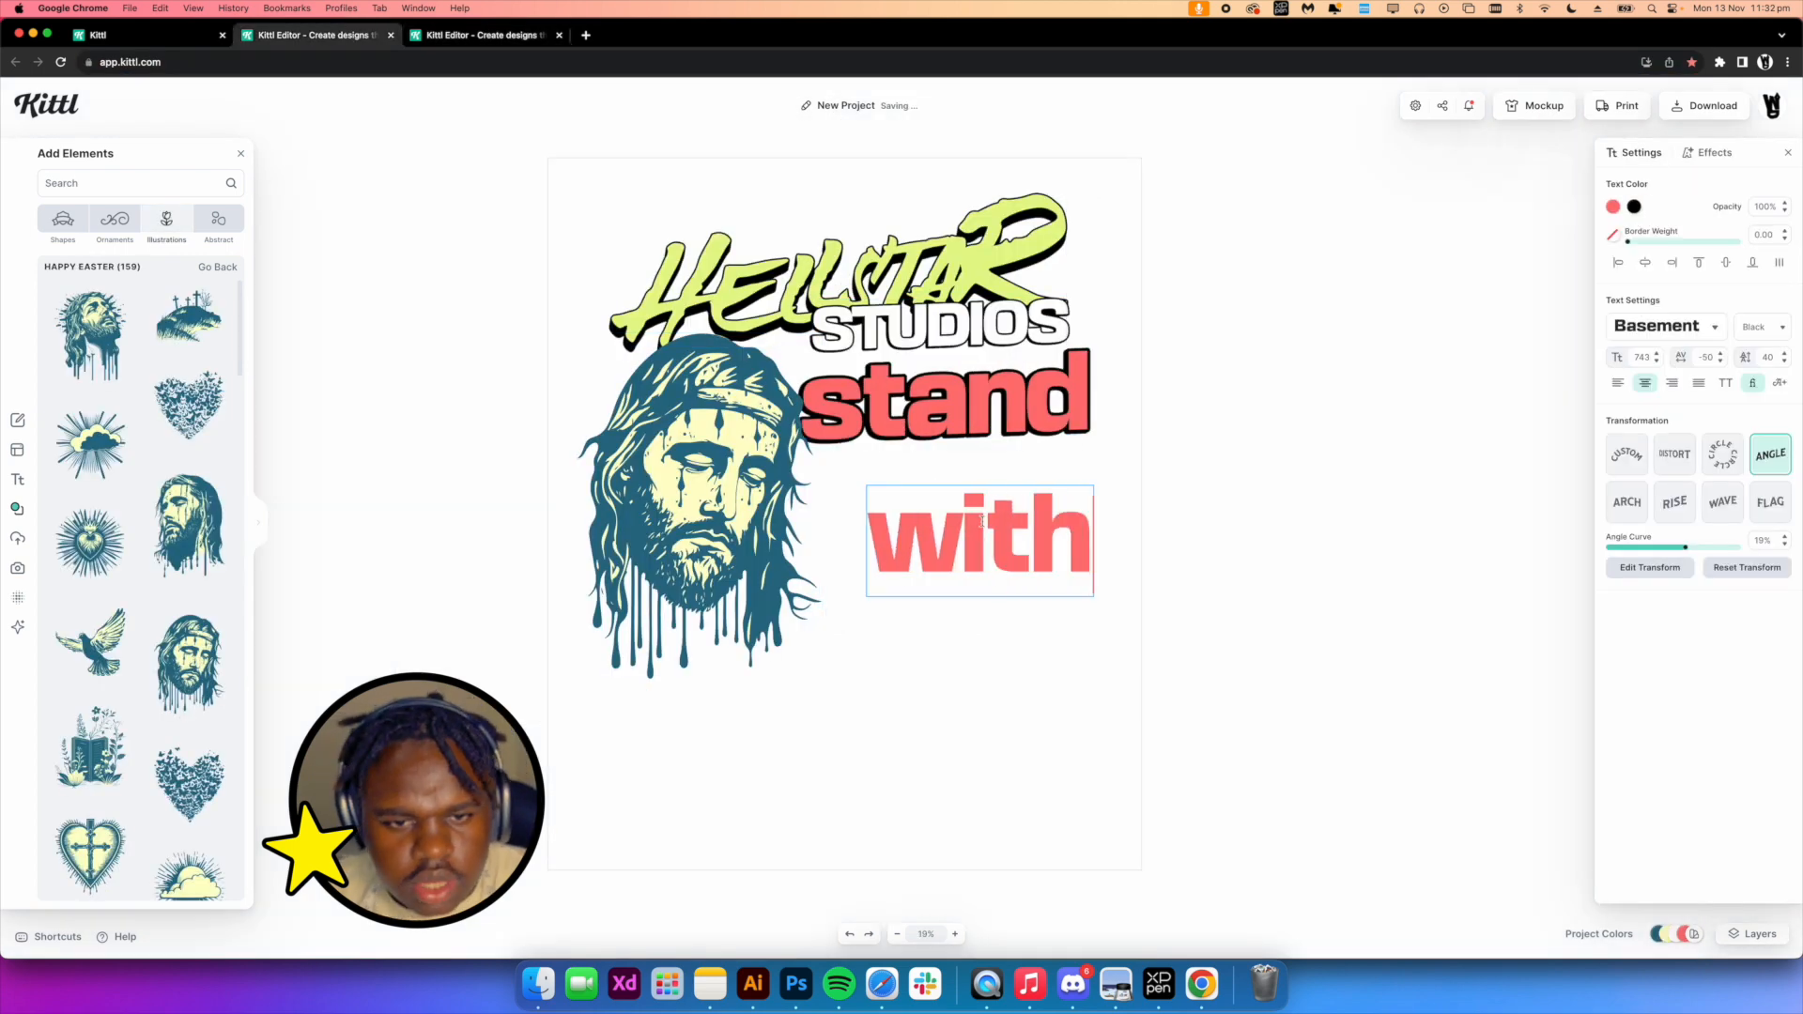
{"action": "left_click", "coordinate": [1079, 584]}
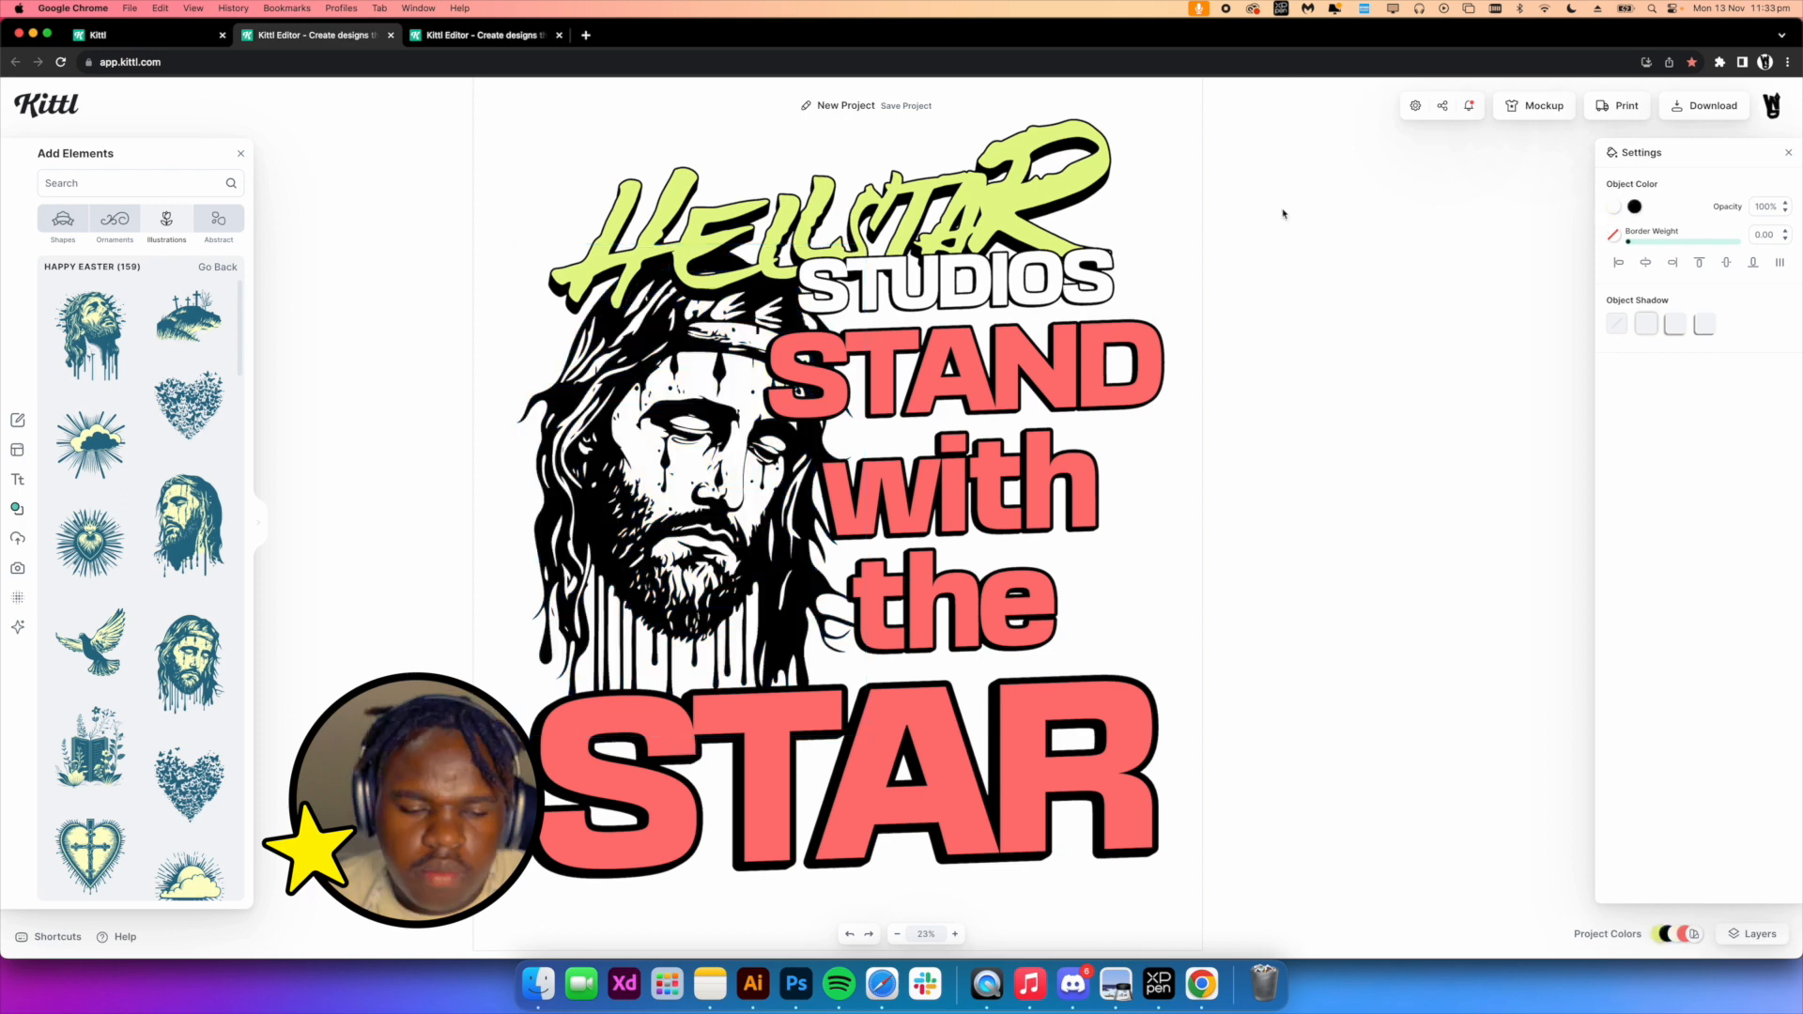
Nudge the STAND headline into place beside the Jesus illustration
{"action": "left_click_drag", "start_coordinate": [961, 249], "coordinate": [949, 284]}
{"action": "left_click", "coordinate": [902, 268]}
{"action": "left_click", "coordinate": [944, 380]}
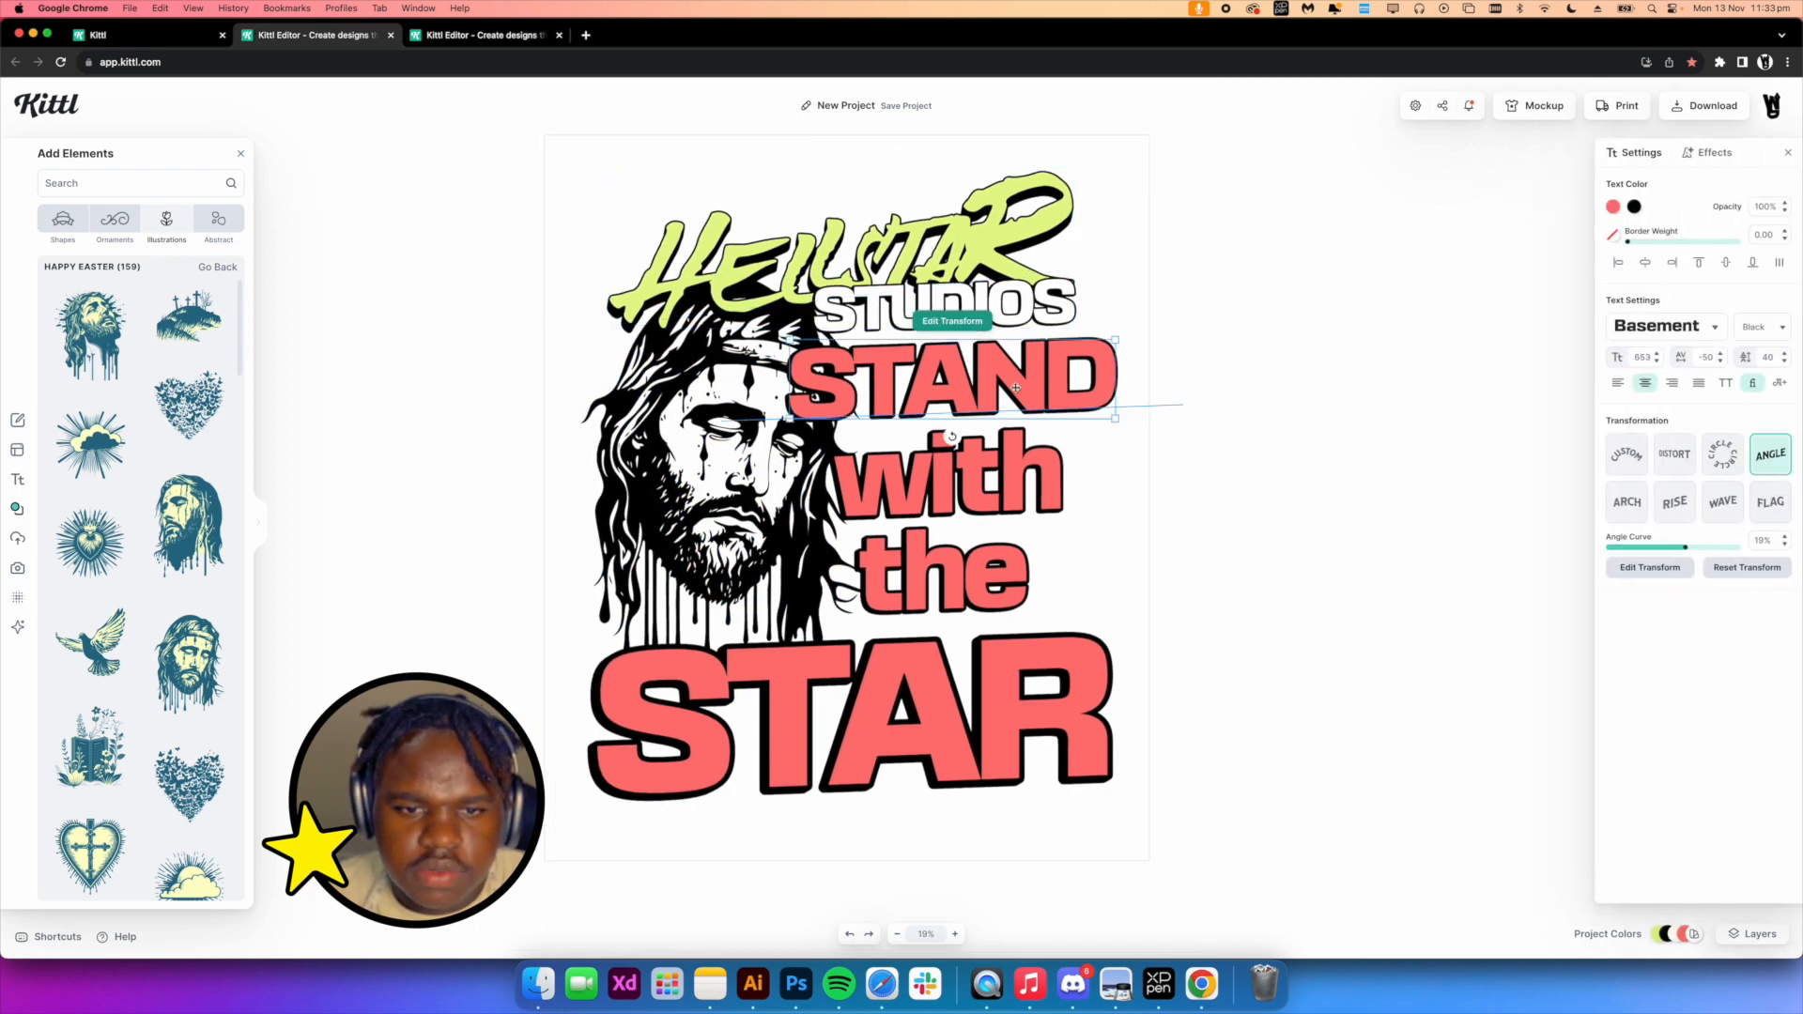
{"action": "left_click_drag", "start_coordinate": [776, 439], "coordinate": [785, 436]}
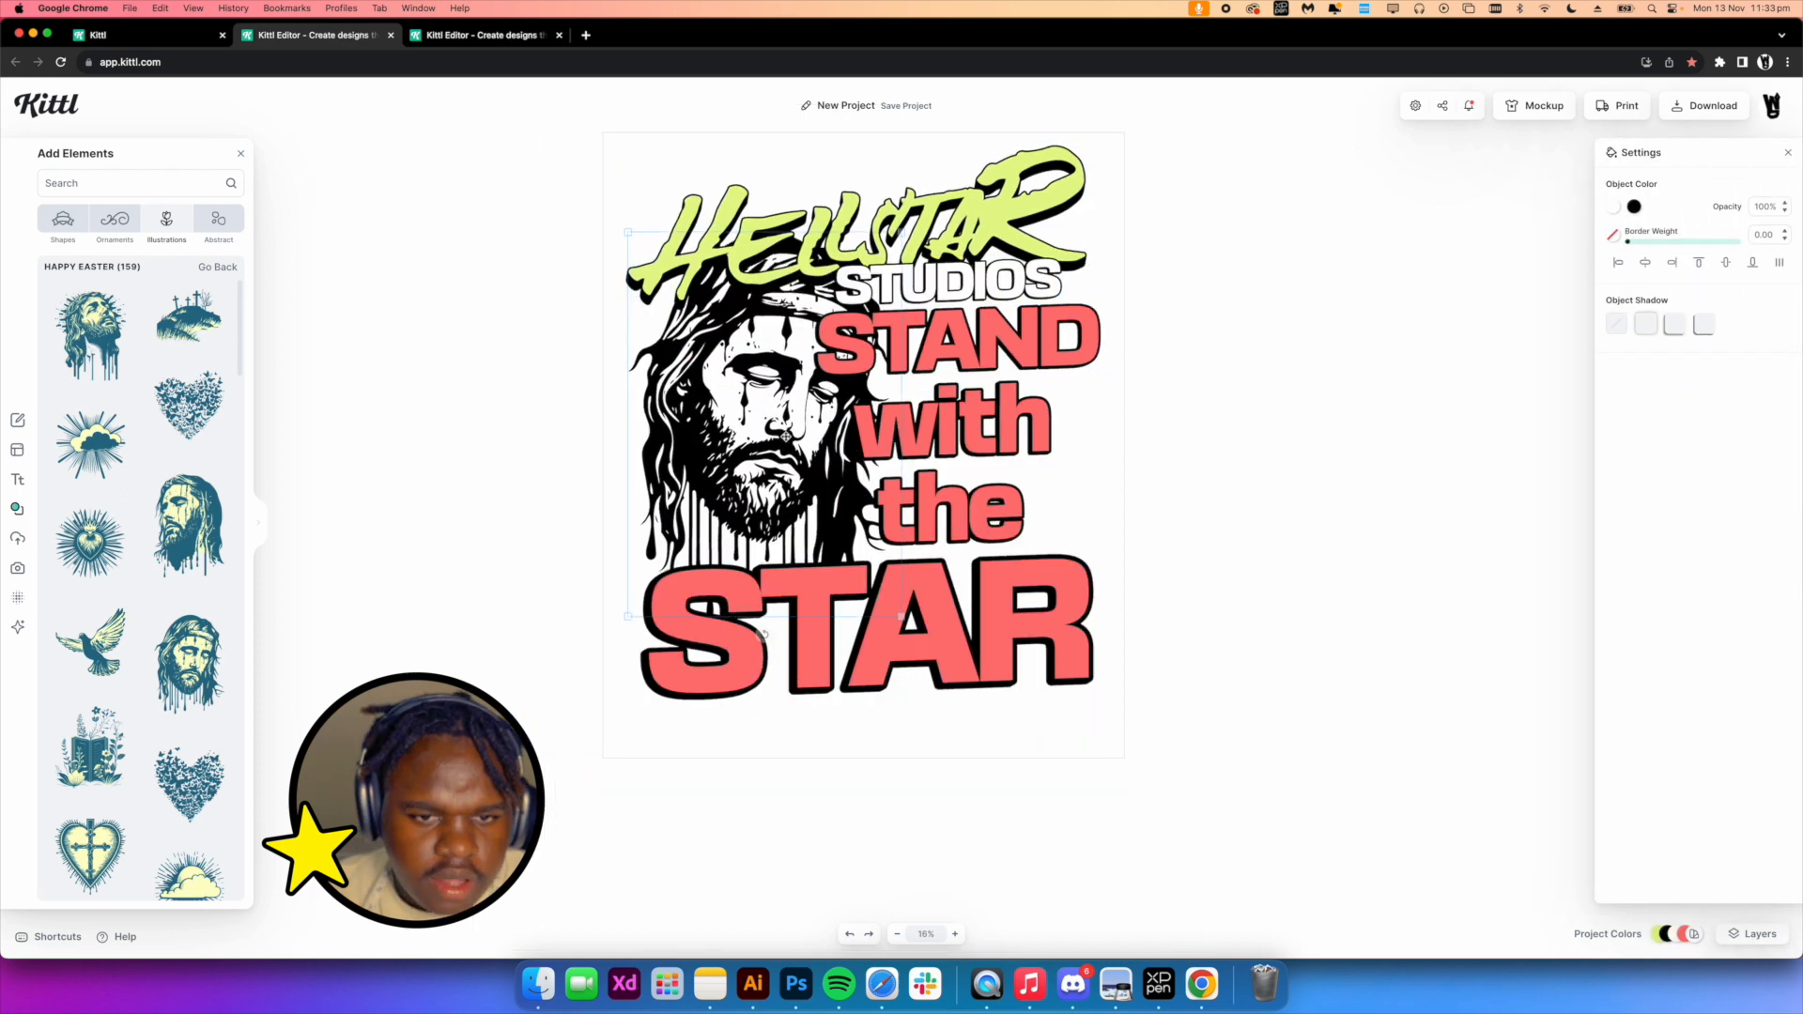
{"action": "left_click", "coordinate": [1207, 427]}
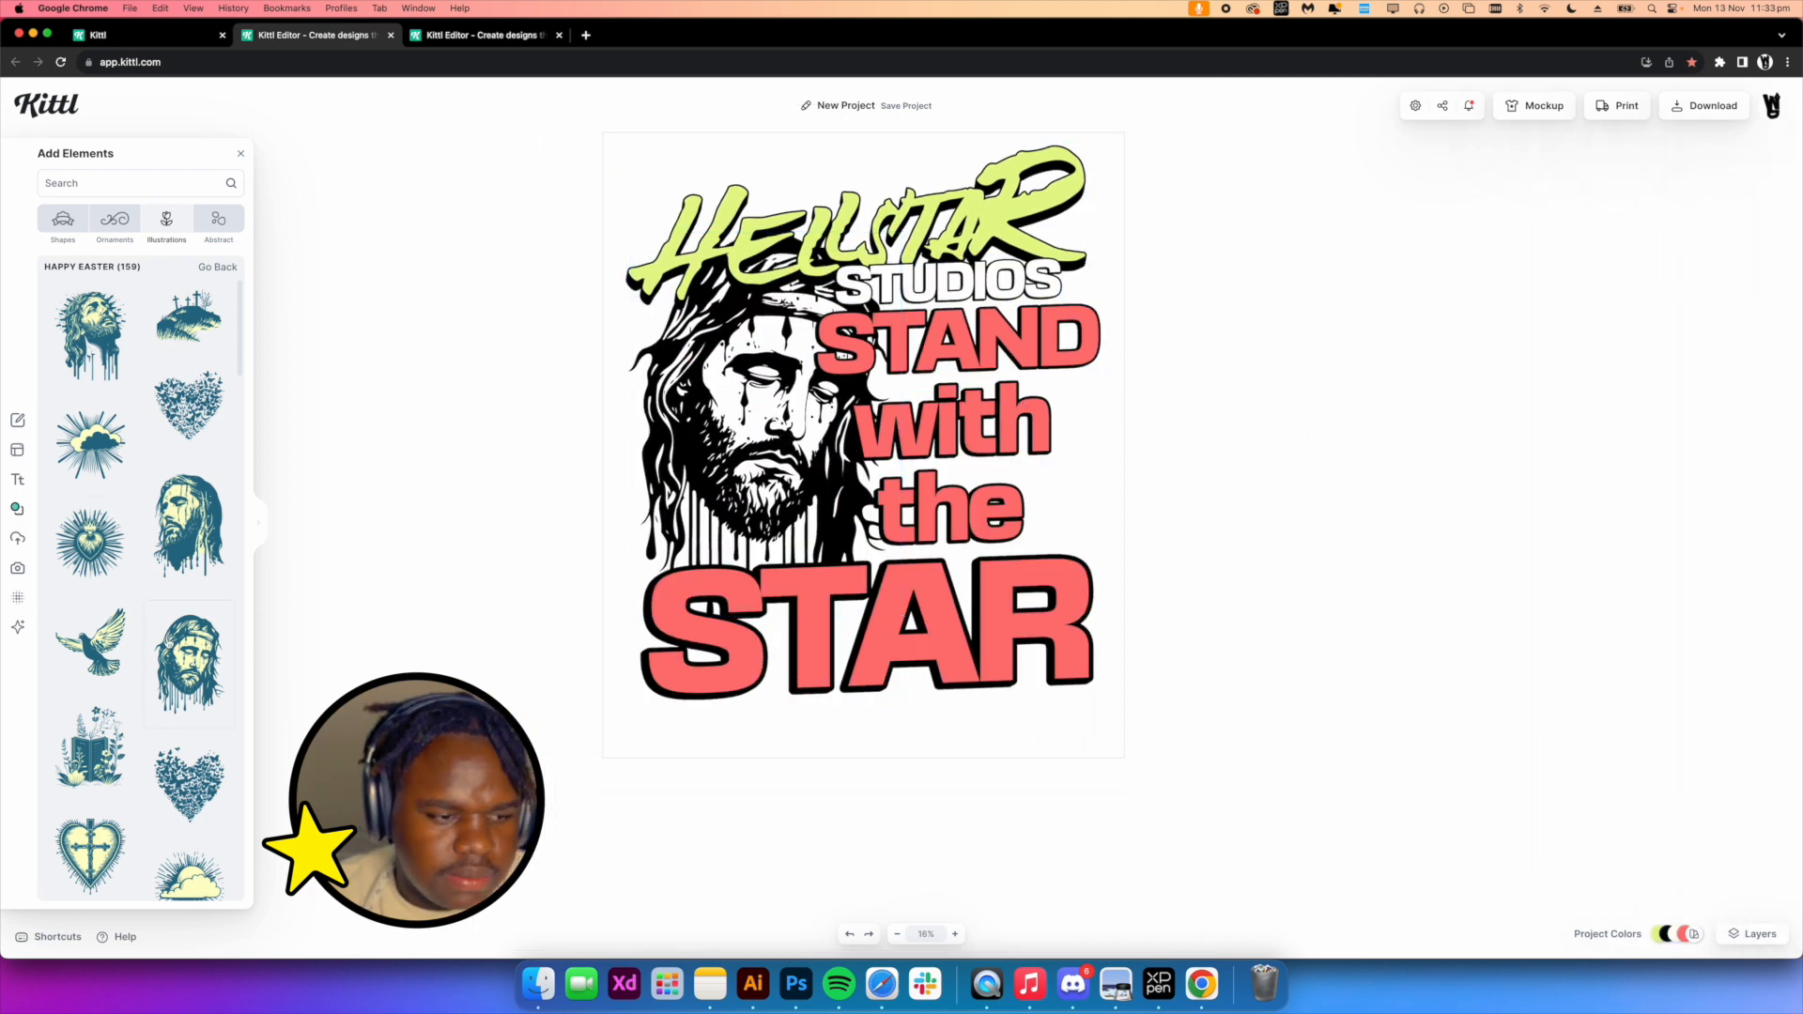
Apply a grunge texture to the design and set its blend mode to Alpha Mask
{"action": "scroll", "coordinate": [87, 631], "scroll_direction": "down", "scroll_amount": 5}
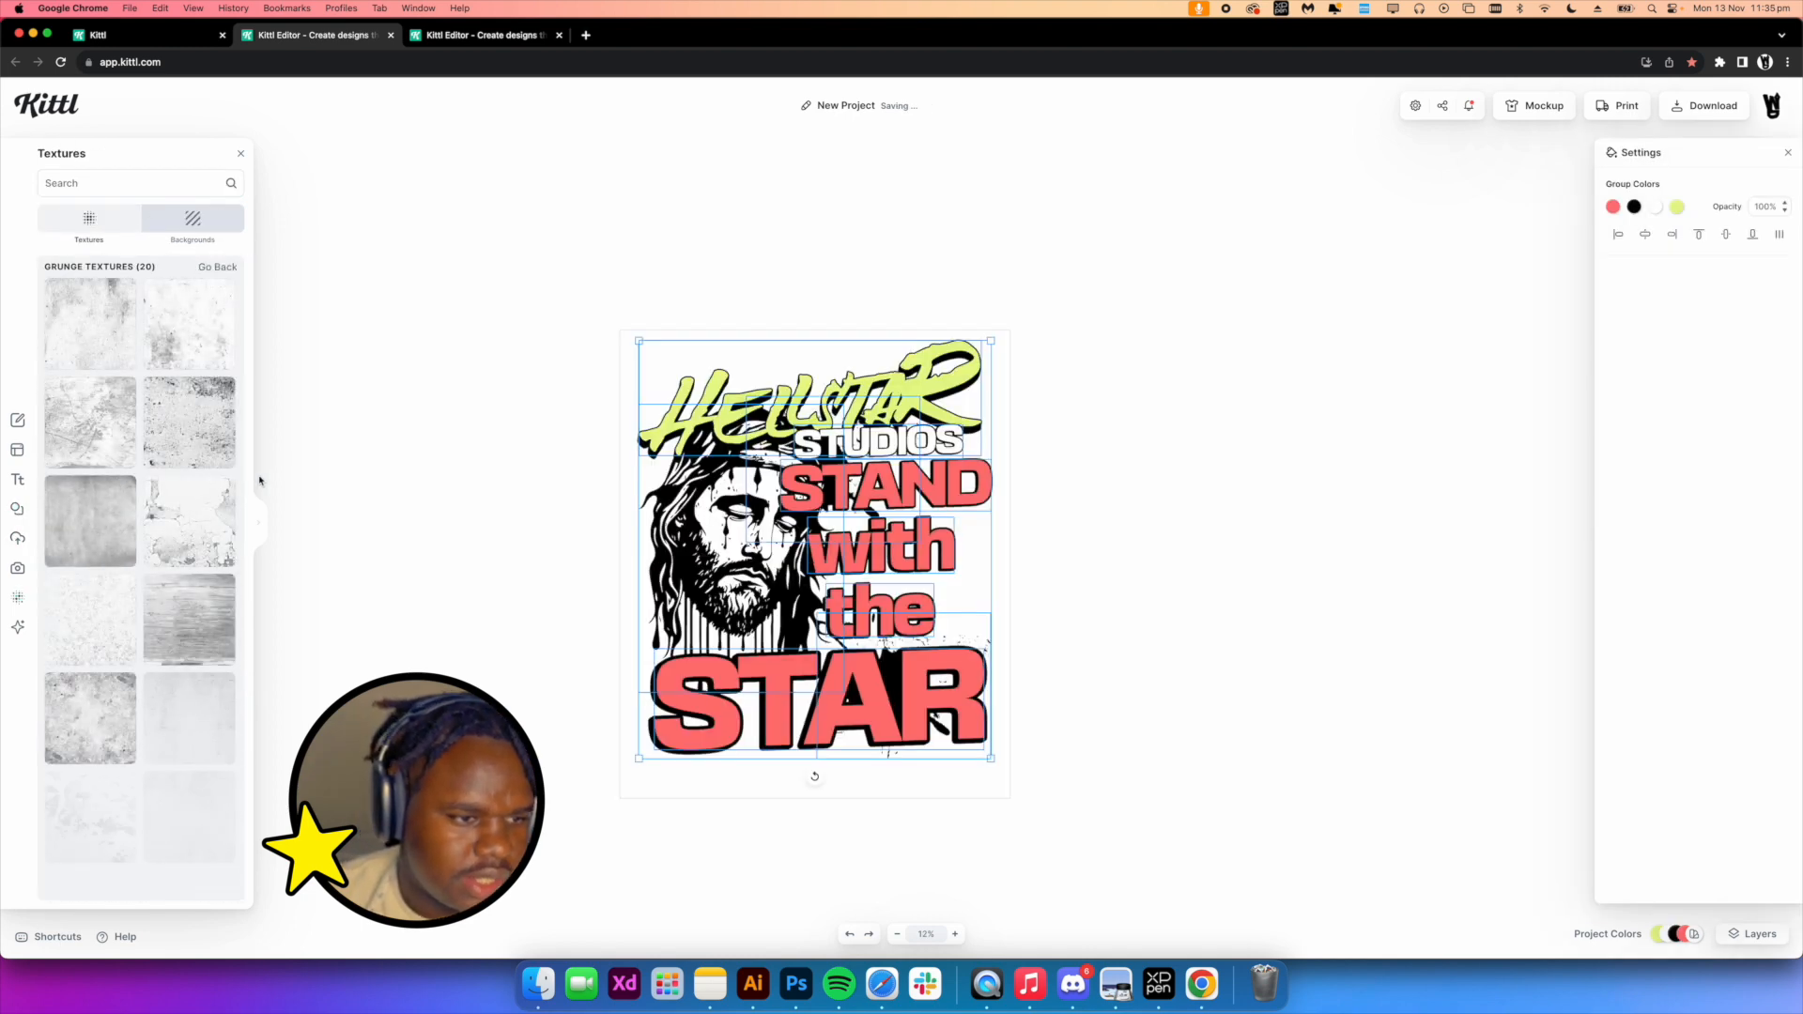
{"action": "left_click", "coordinate": [99, 432]}
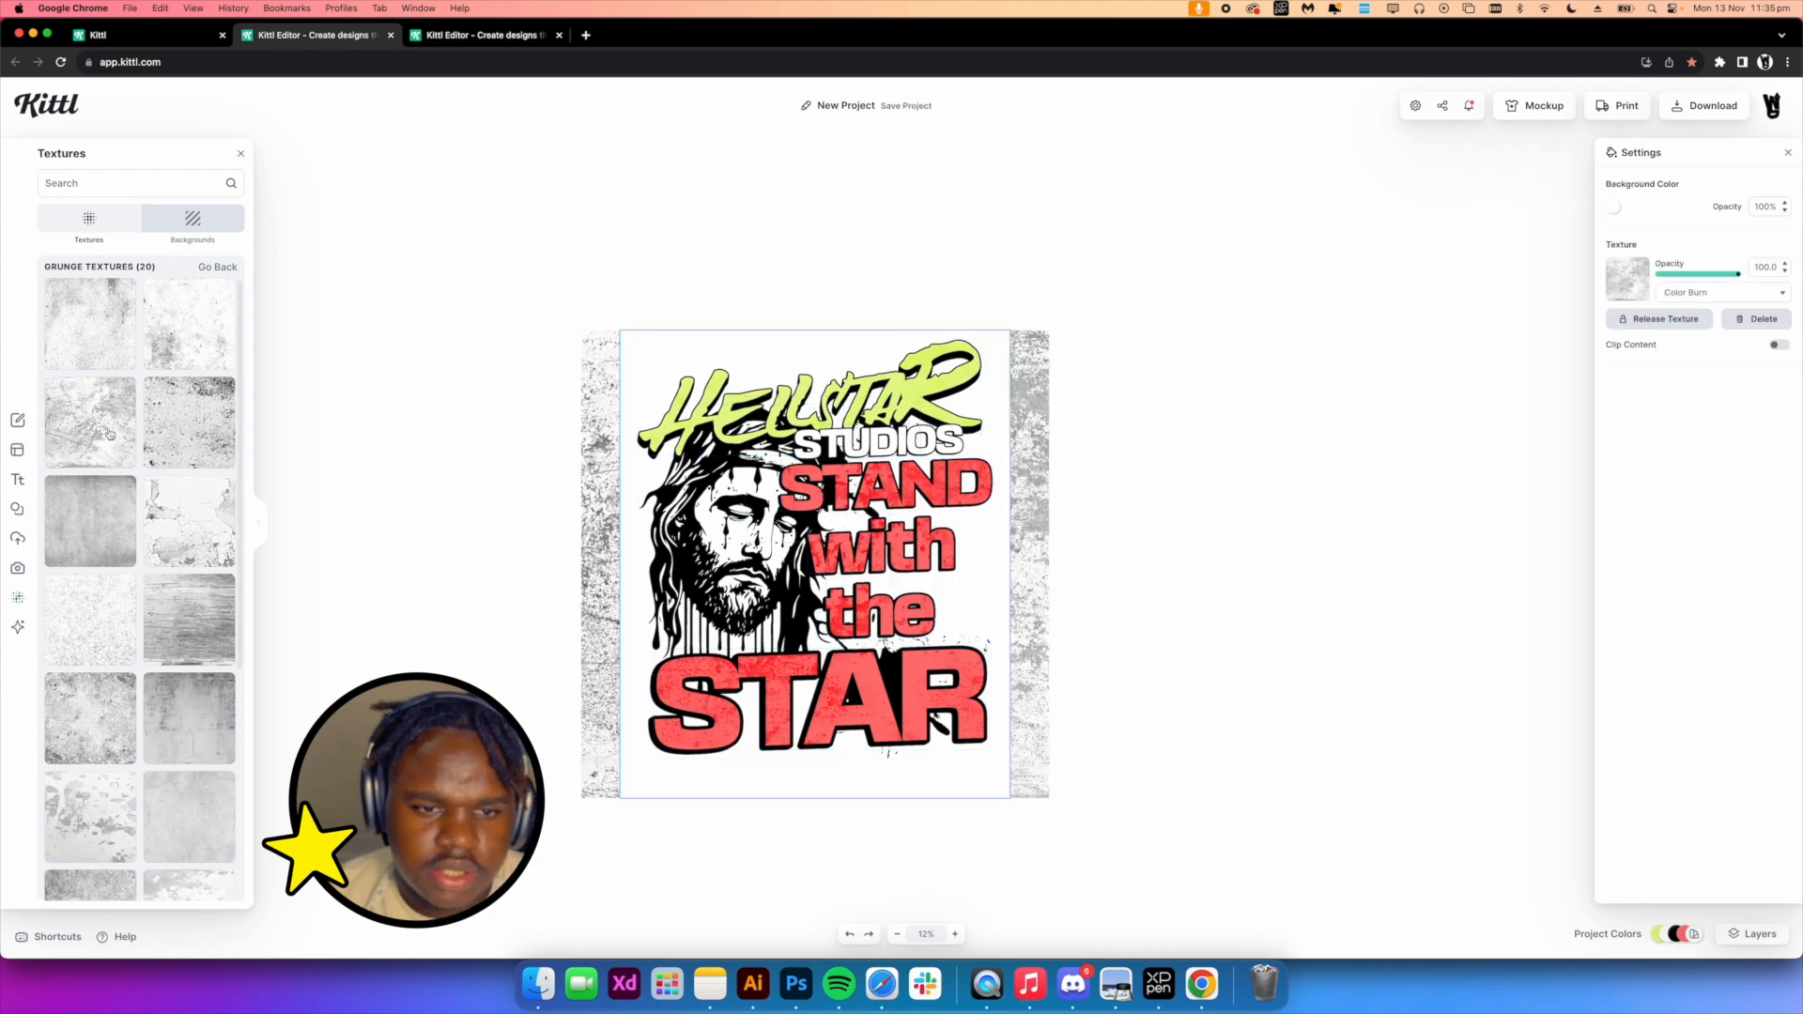
{"action": "left_click", "coordinate": [1709, 296]}
{"action": "left_click", "coordinate": [1303, 598]}
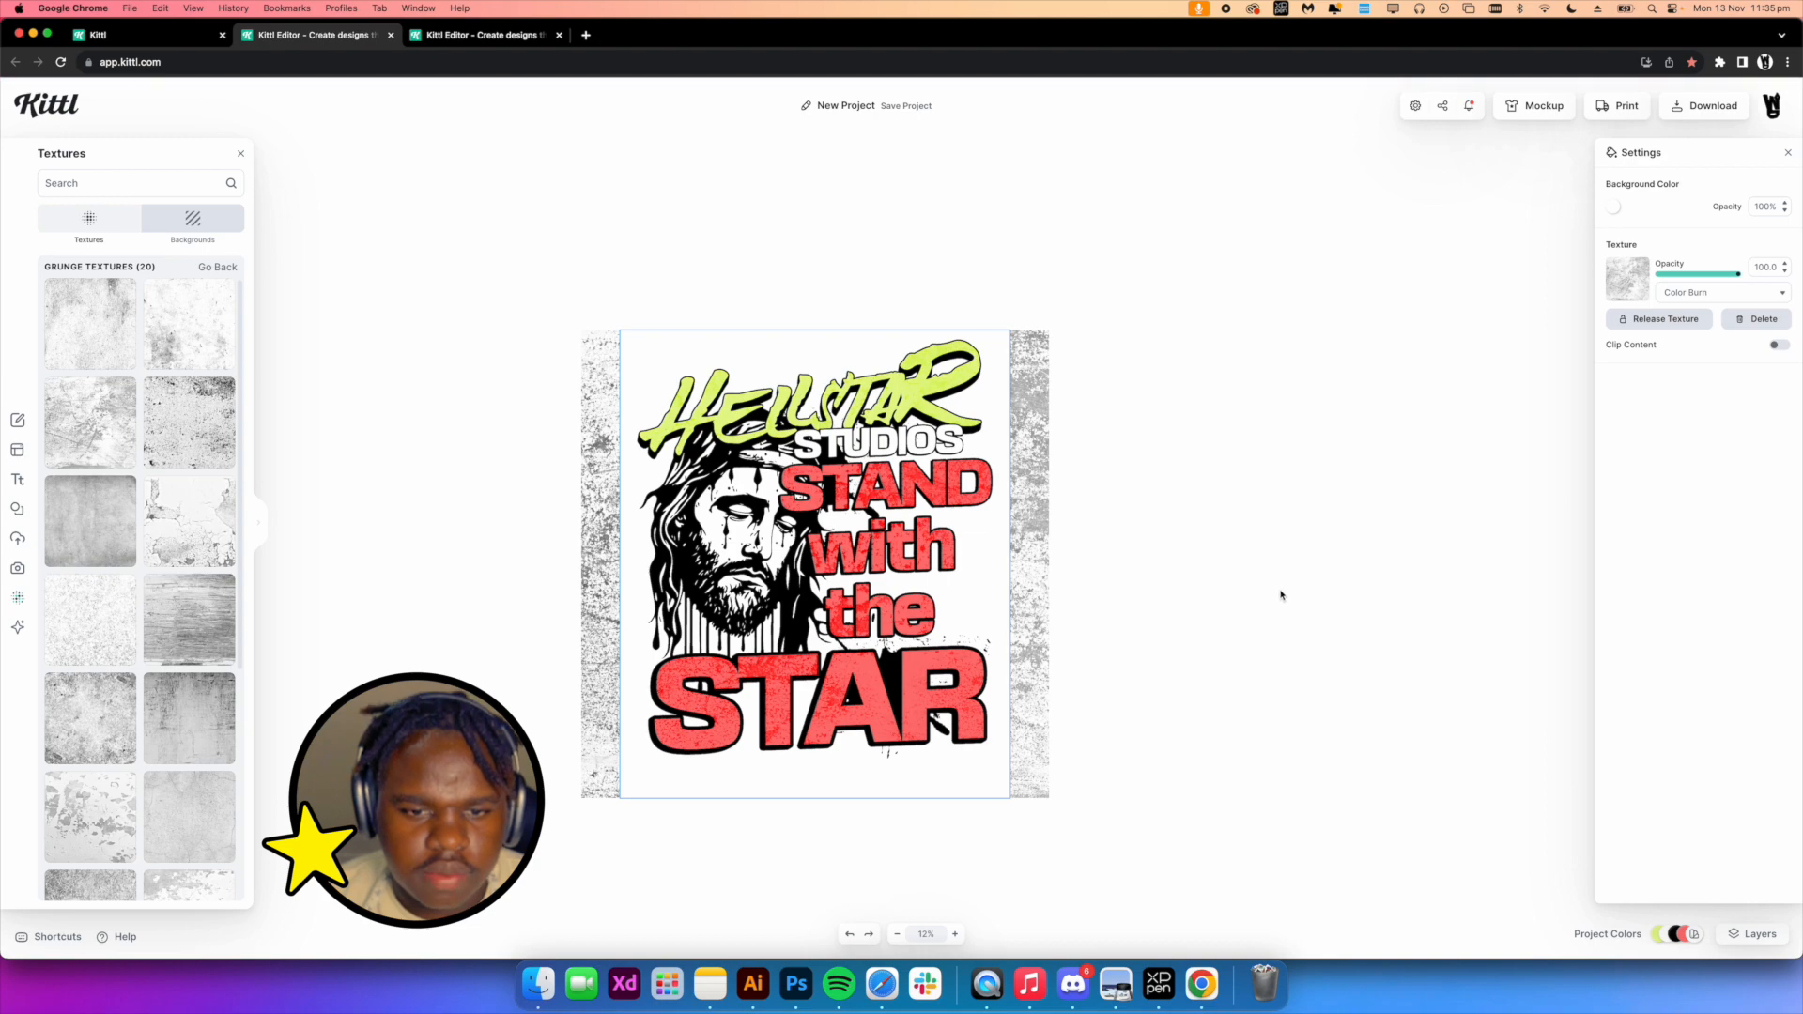
{"action": "scroll", "coordinate": [721, 420], "scroll_direction": "down", "scroll_amount": 5}
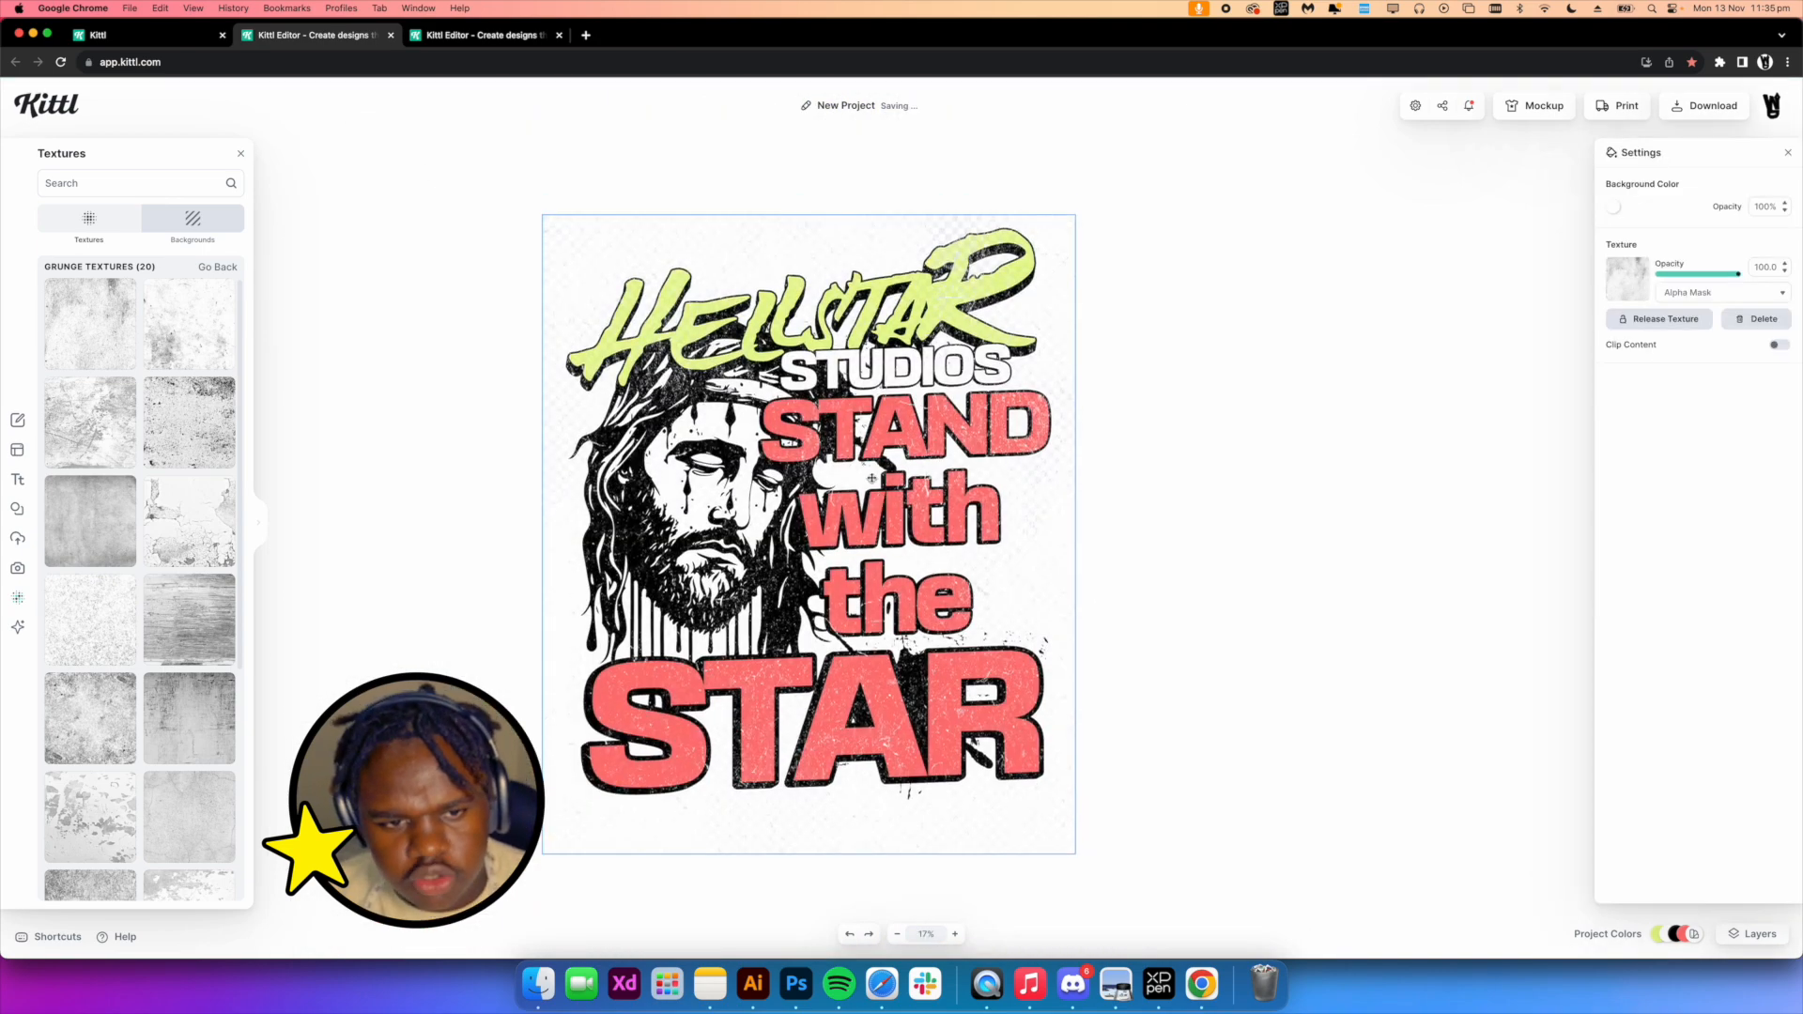
{"action": "left_click_drag", "start_coordinate": [939, 542], "coordinate": [908, 518]}
{"action": "scroll", "coordinate": [774, 374], "scroll_direction": "up", "scroll_amount": 3}
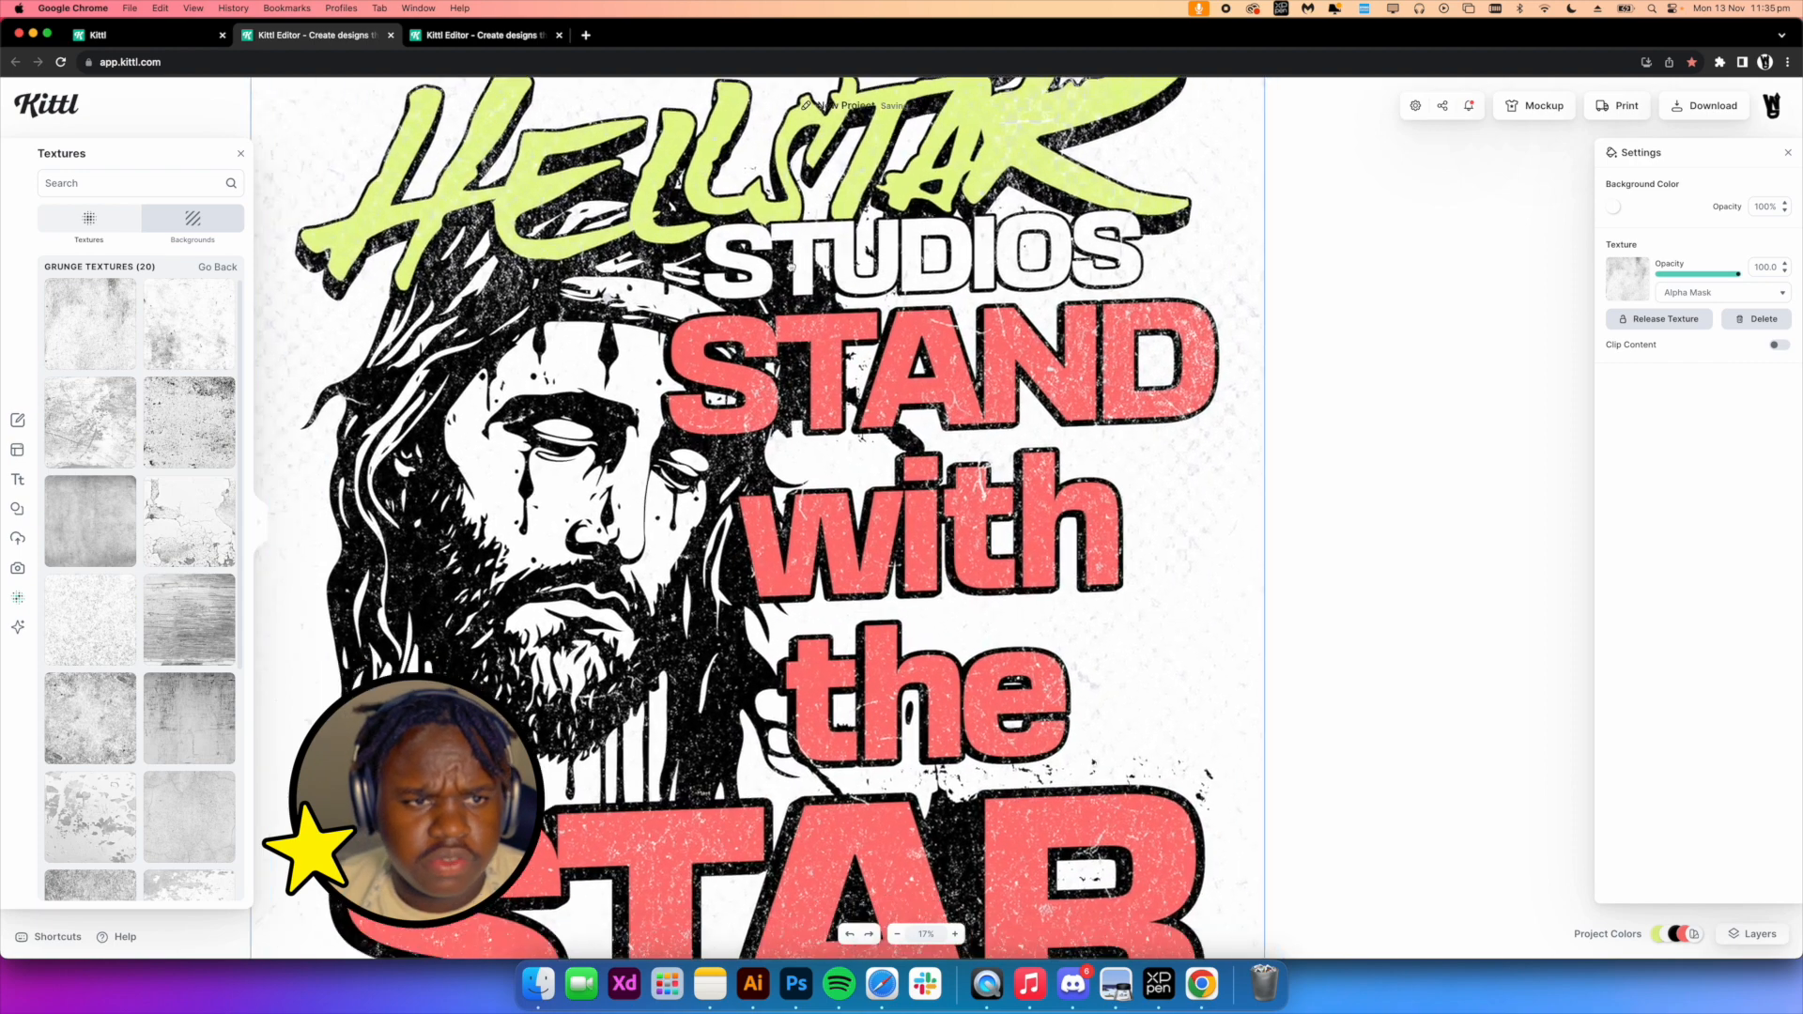
In the Jesus ray-burst design, remove the background color so the background is transparent
{"action": "left_click", "coordinate": [461, 38]}
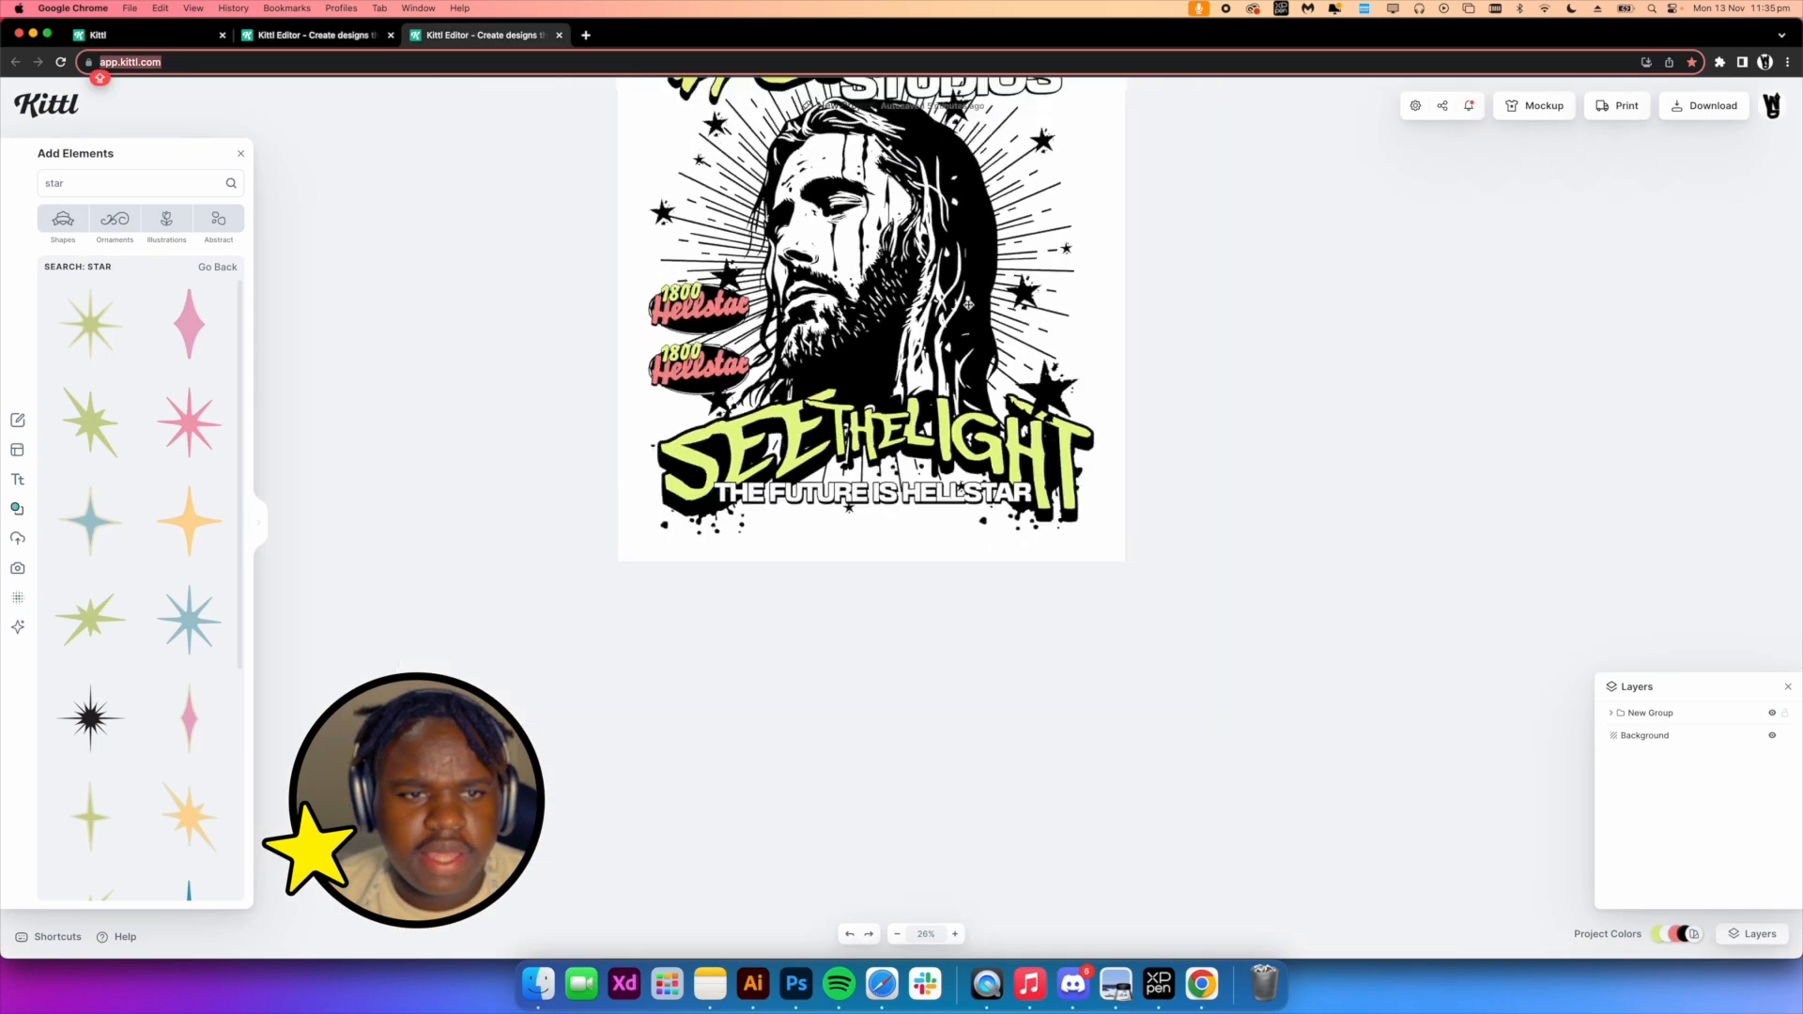
{"action": "left_click", "coordinate": [1618, 208]}
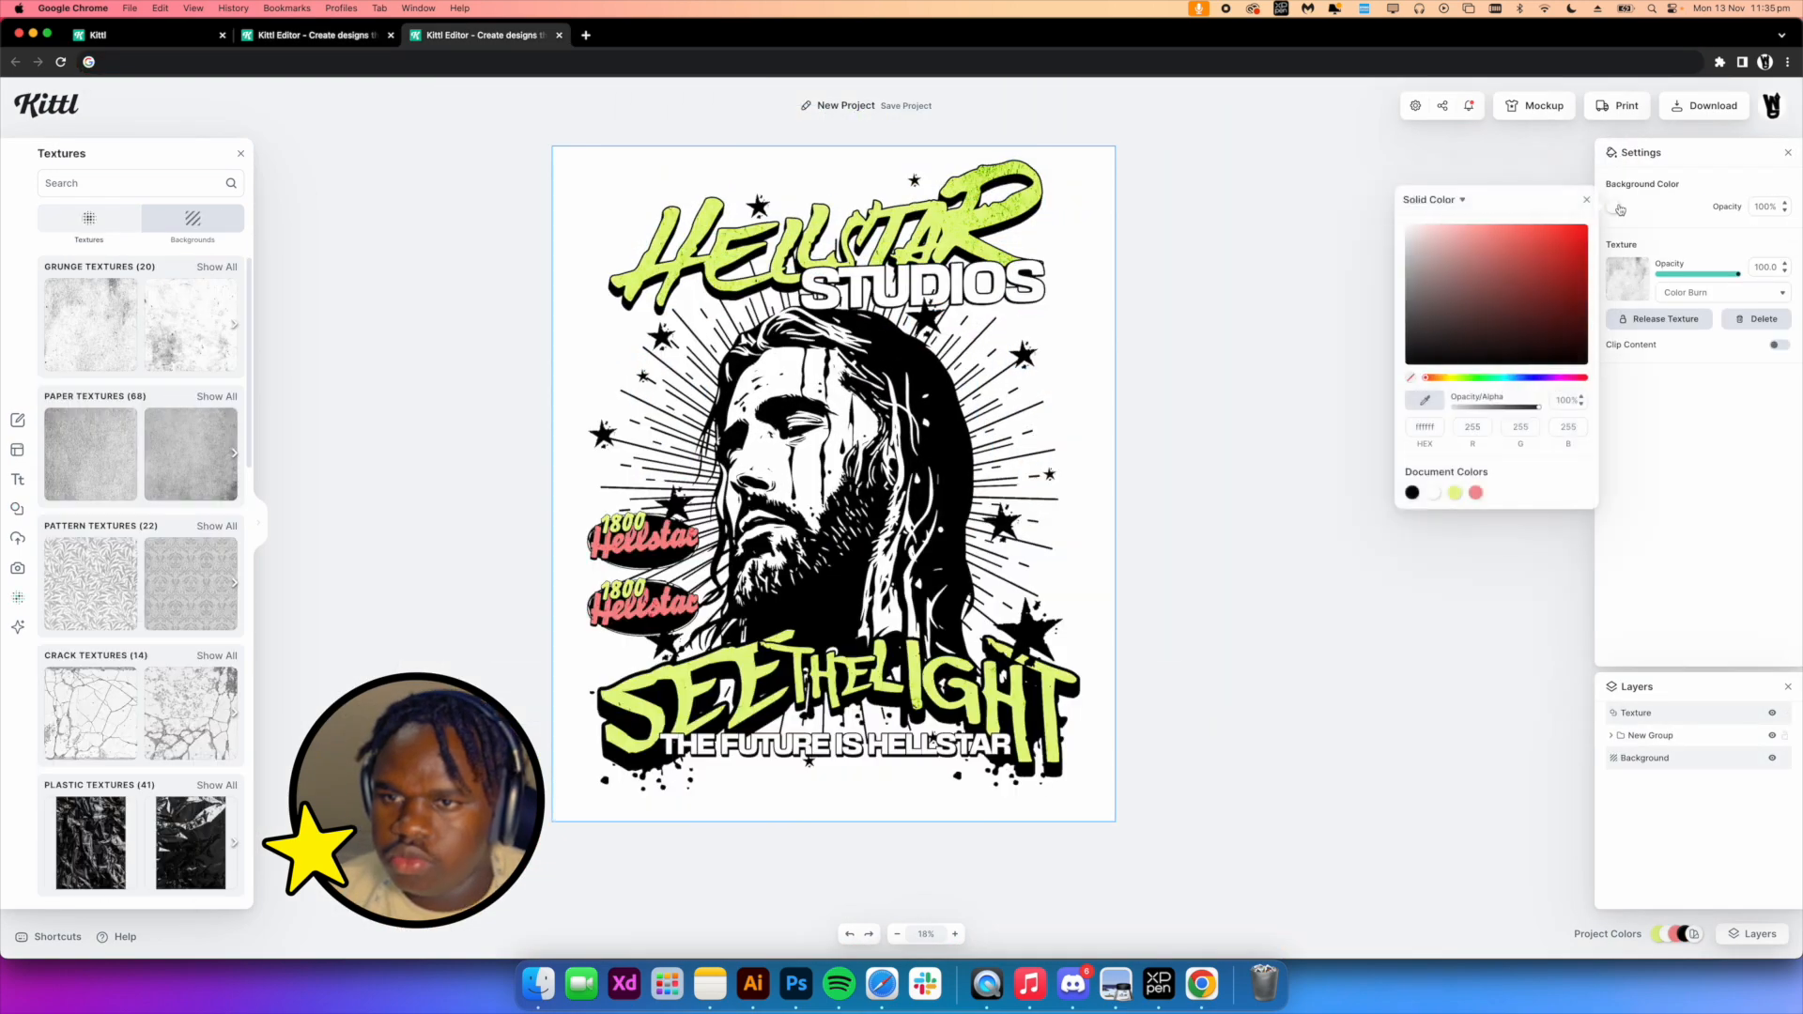
{"action": "left_click", "coordinate": [1410, 379]}
{"action": "left_click", "coordinate": [1673, 381]}
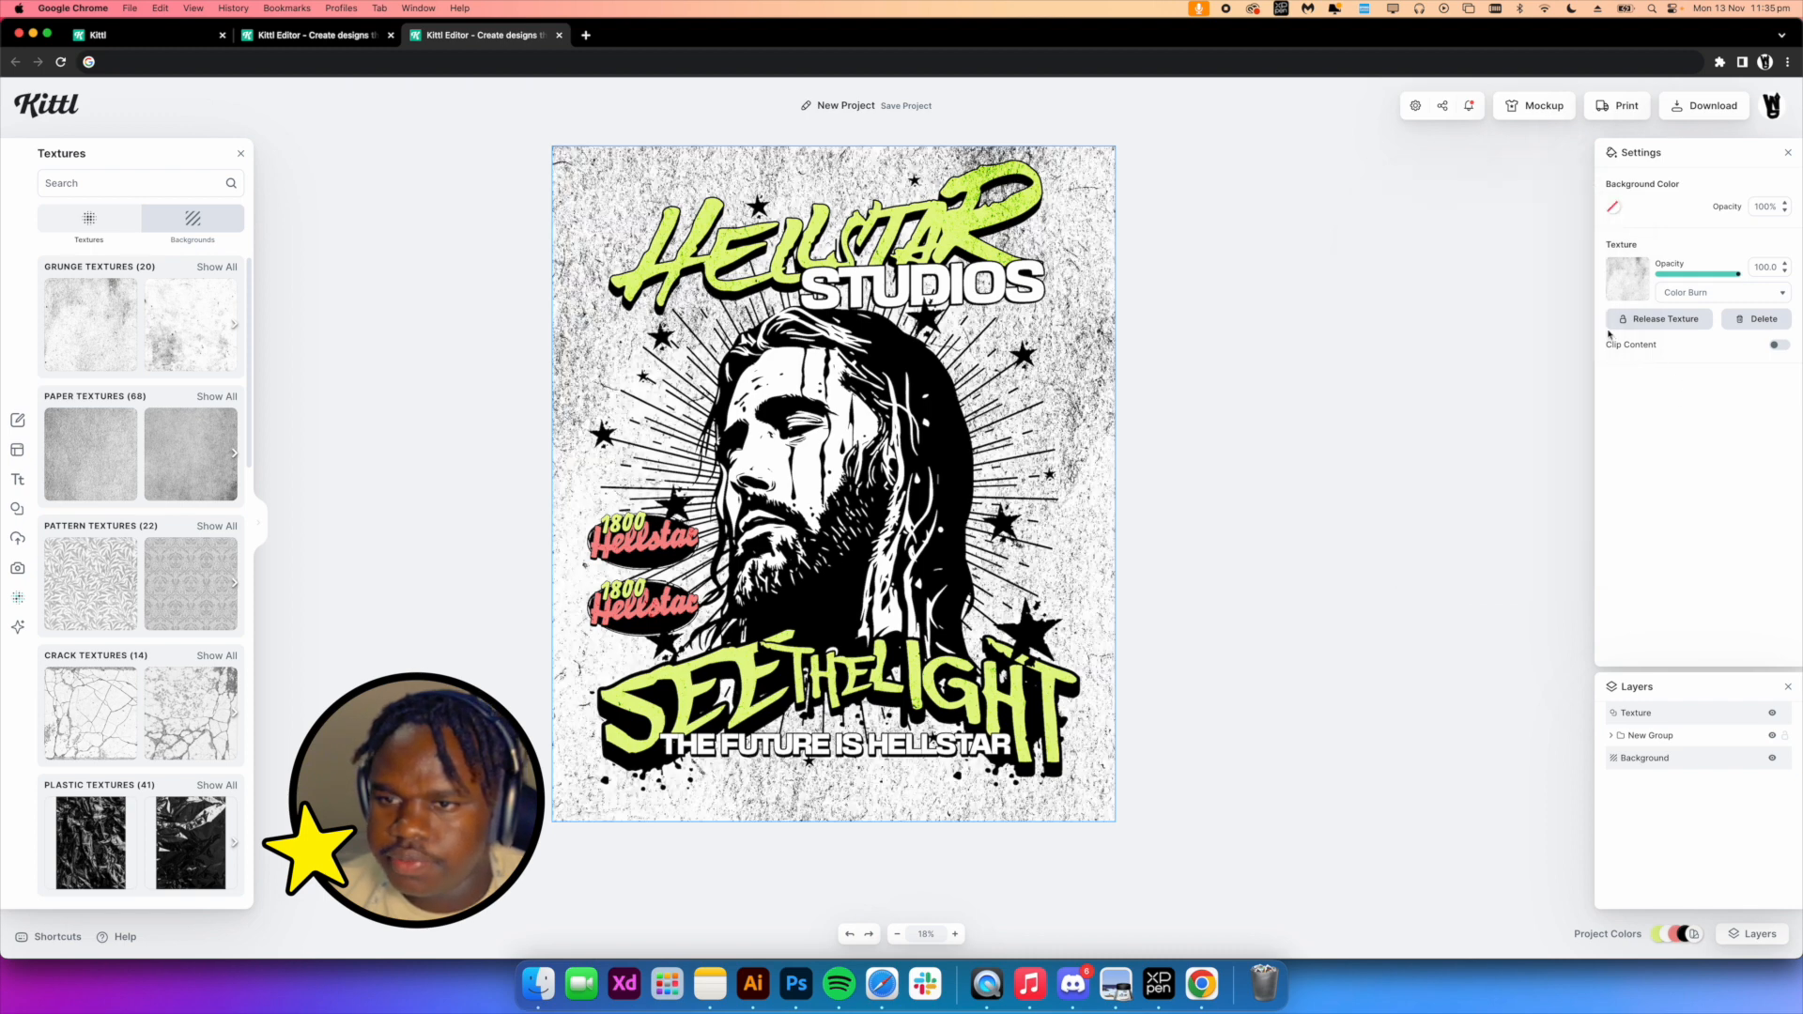
Change the ray-burst design's texture blend mode from Color Burn to Alpha Mask
{"action": "left_click", "coordinate": [1726, 294]}
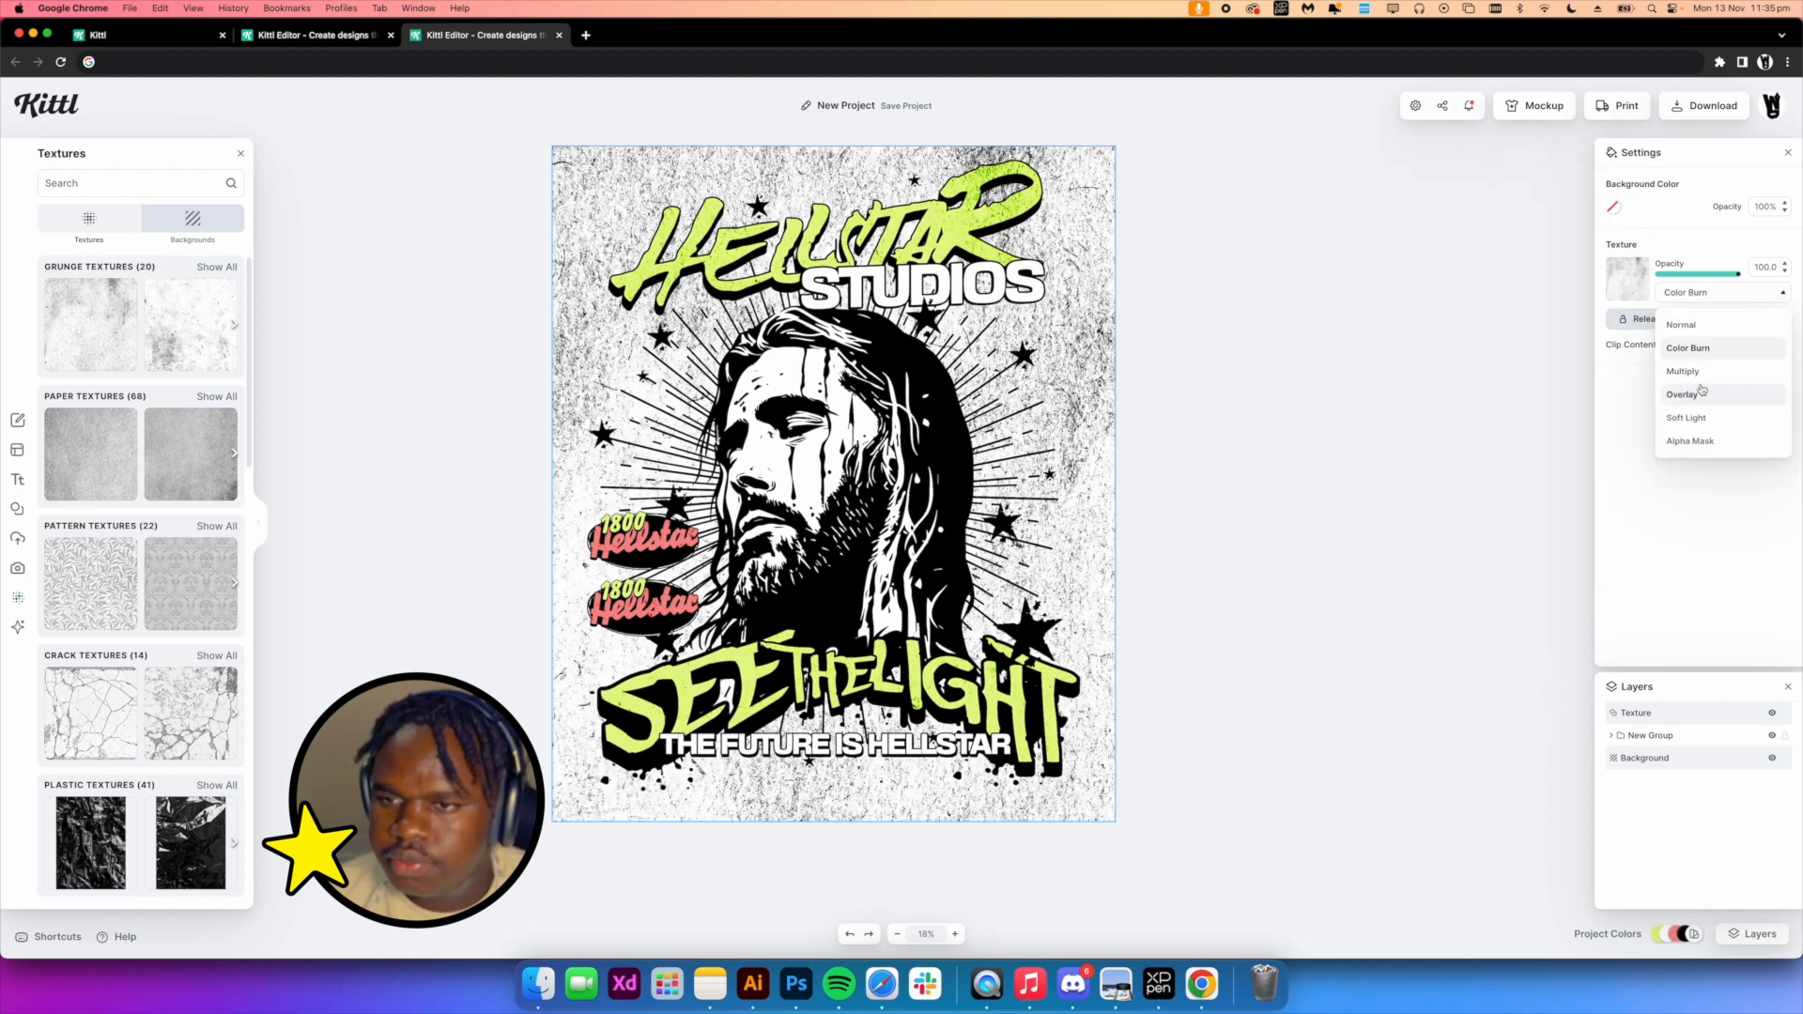
{"action": "left_click", "coordinate": [1698, 441]}
{"action": "left_click", "coordinate": [1308, 424]}
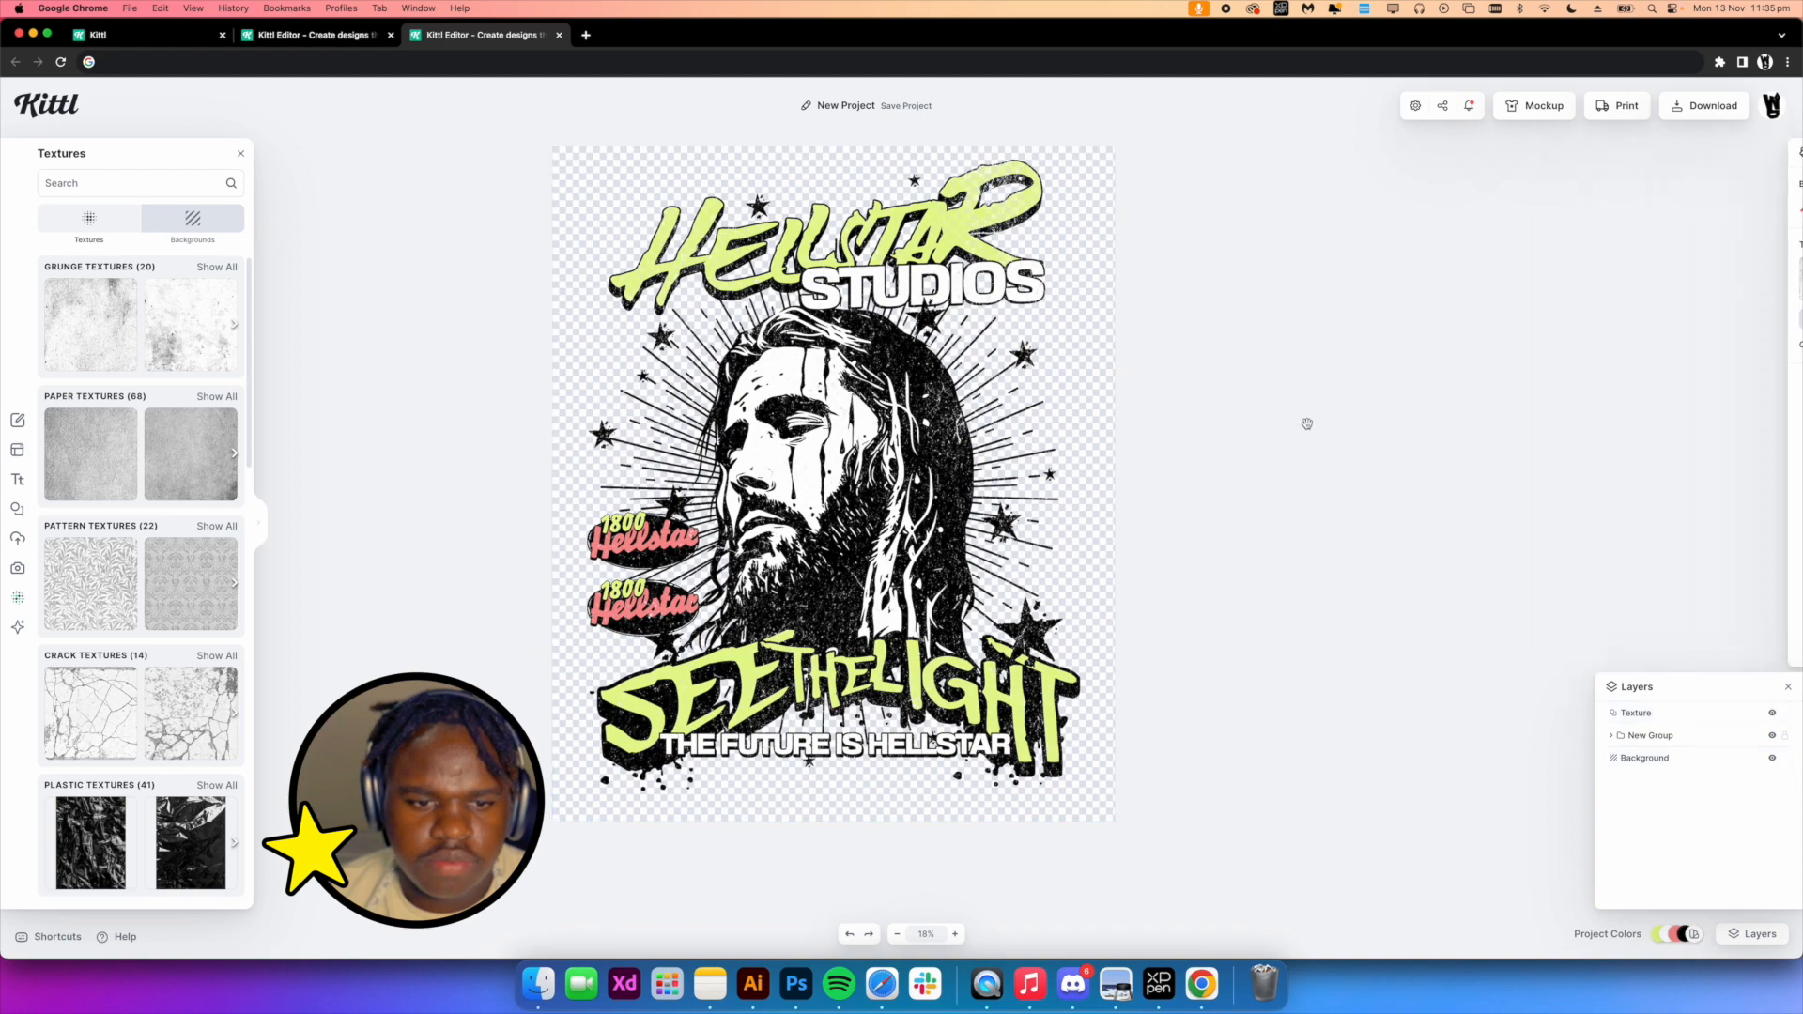
In the STAND with the STAR design, remove the background color to make the background transparent
{"action": "left_click", "coordinate": [351, 38]}
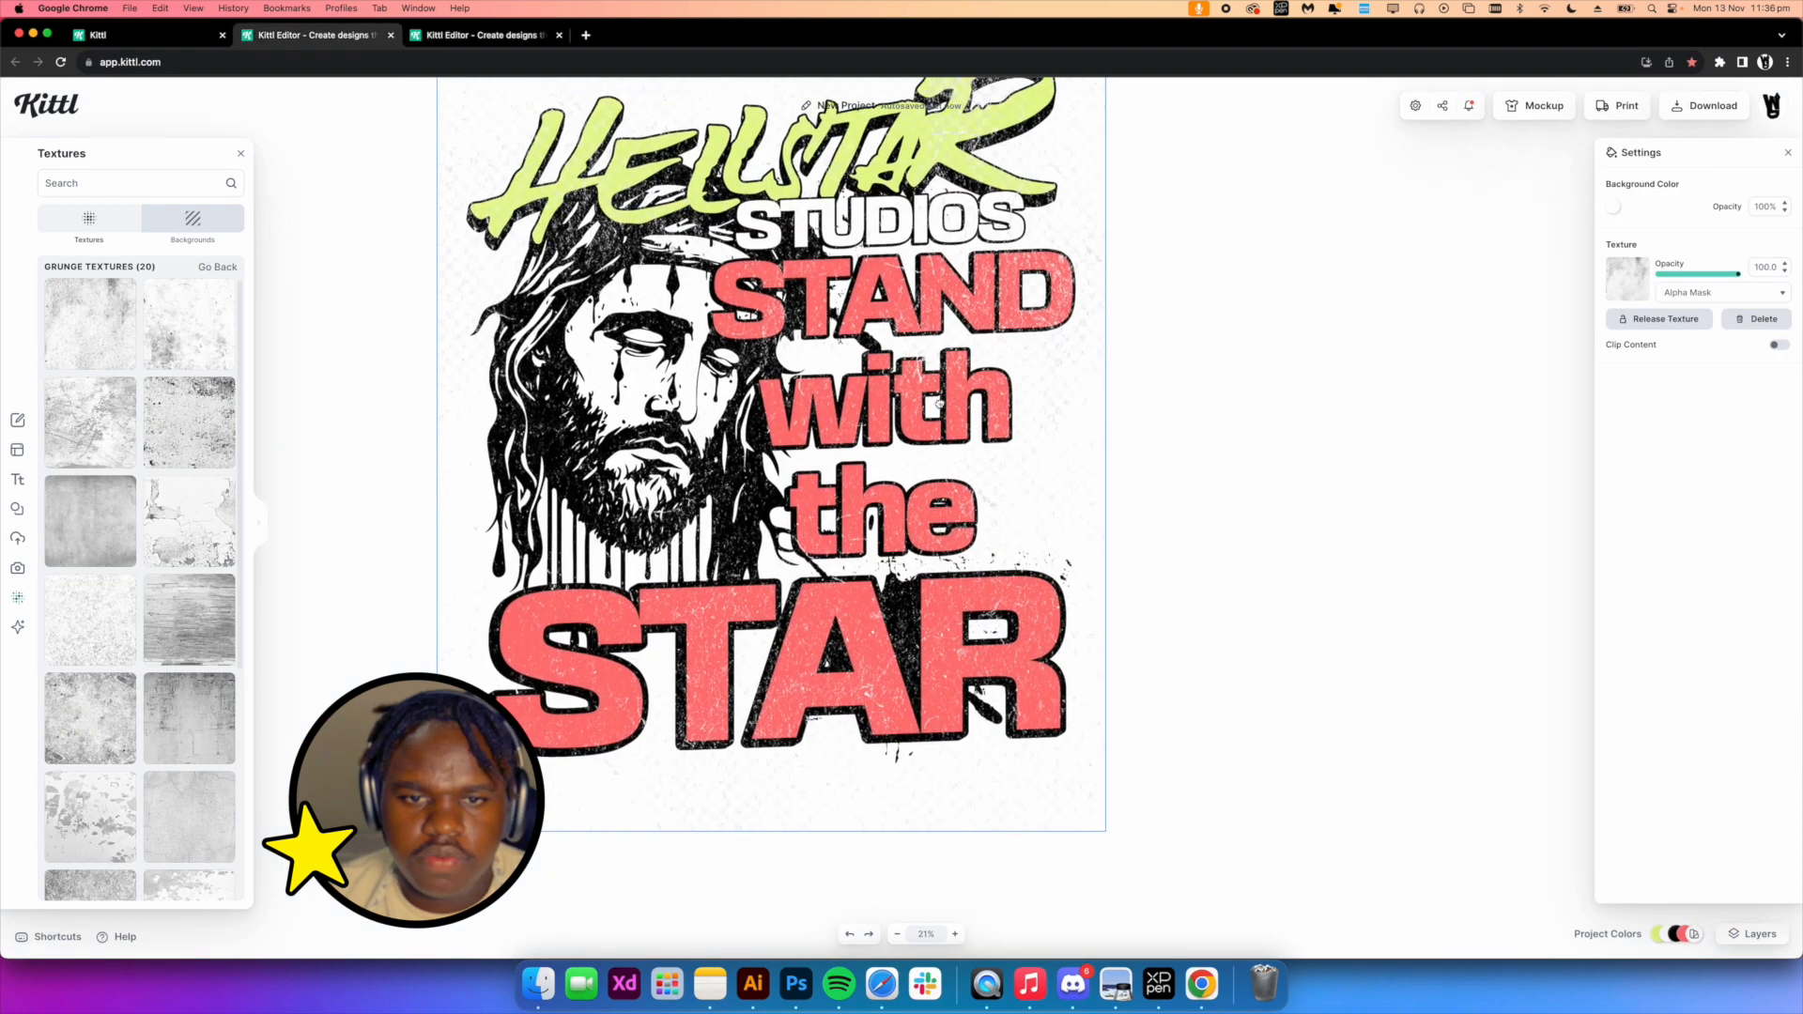
{"action": "left_click", "coordinate": [1618, 207]}
{"action": "left_click", "coordinate": [1409, 377]}
{"action": "left_click", "coordinate": [1208, 338]}
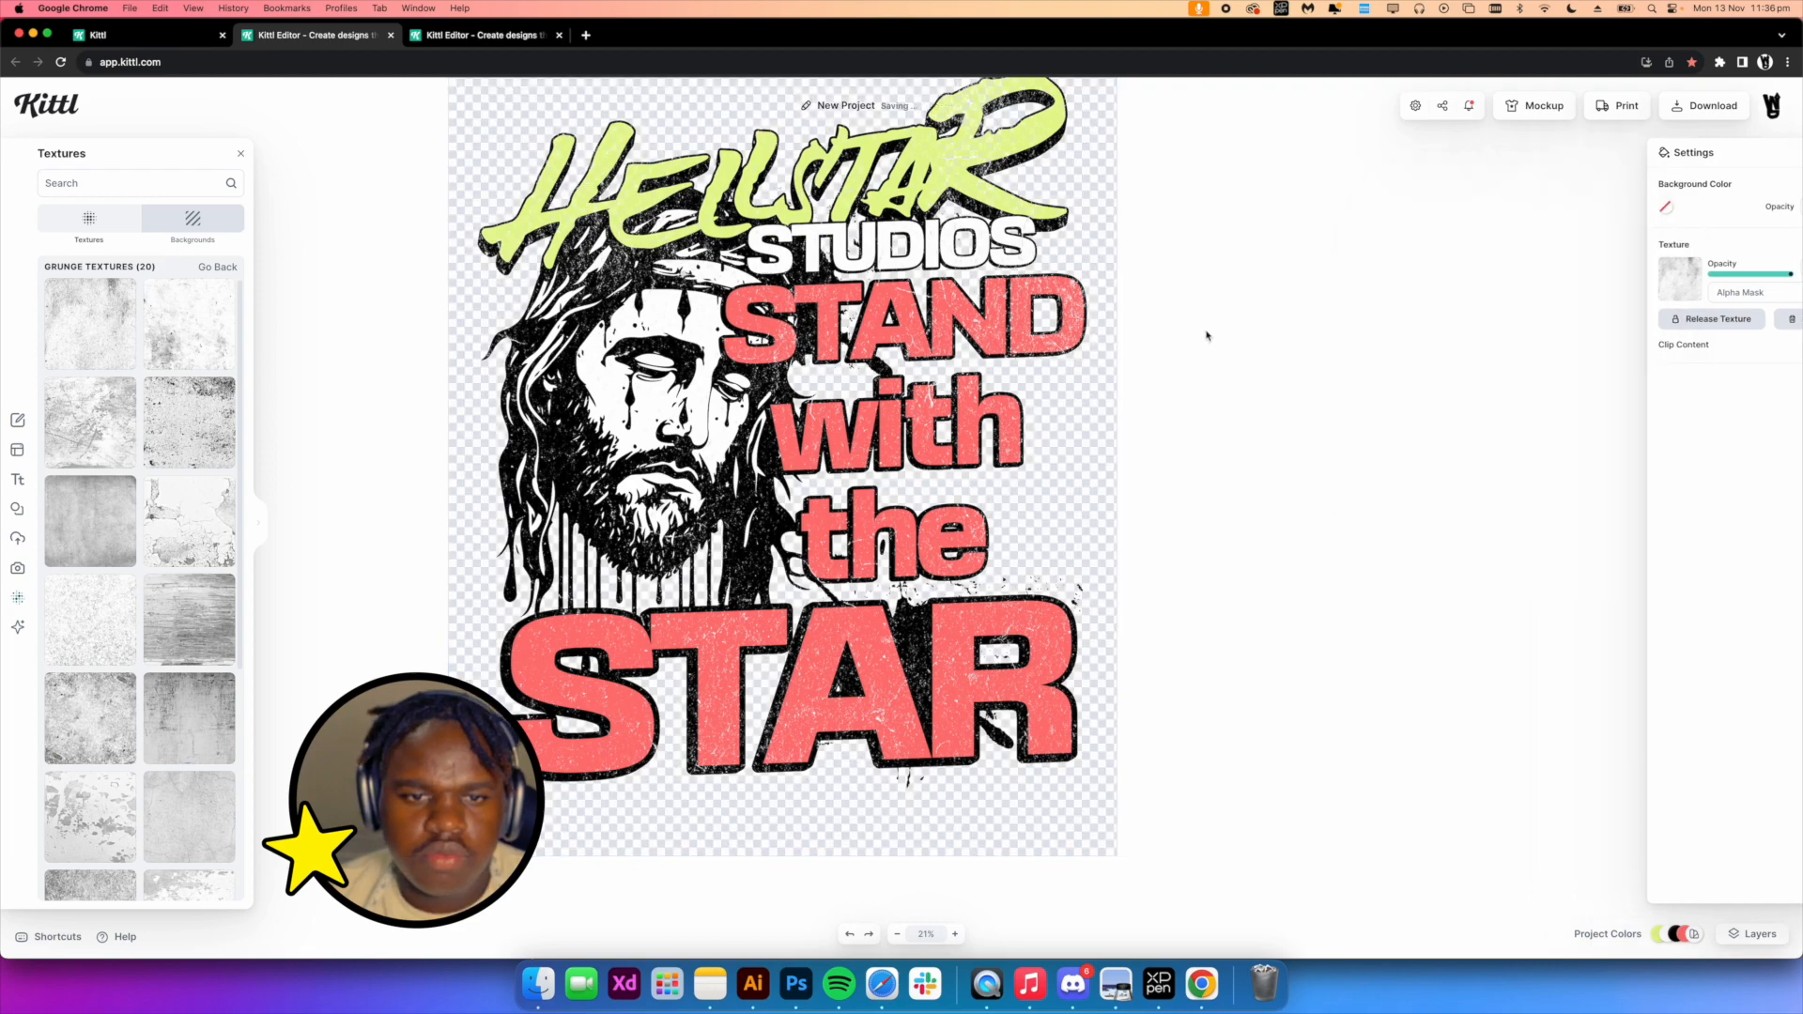